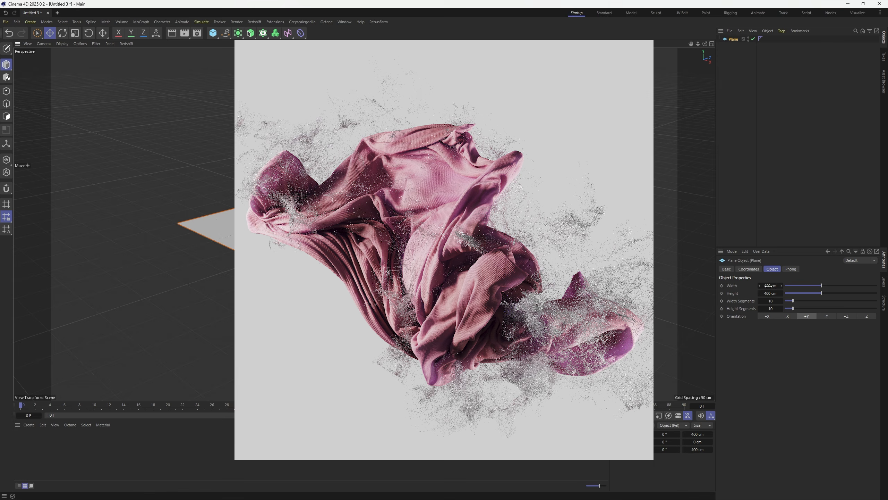
- Set the plane's width and height to 1000 cm and frame it in the view
left_click(771, 286)
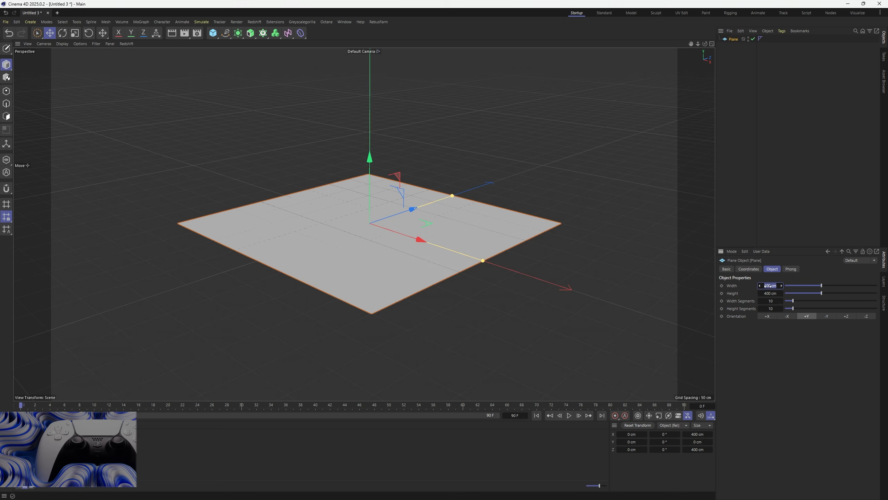
type("1000")
key("Tab")
type("1")
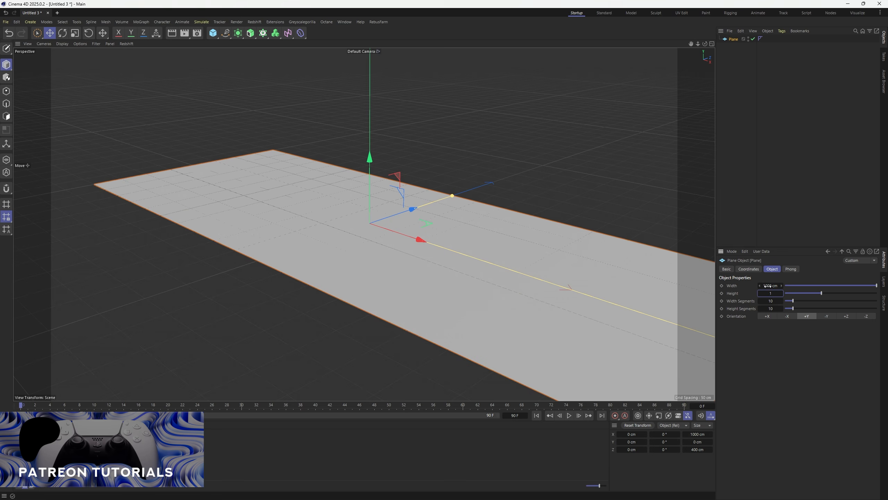
type("000")
key("Return")
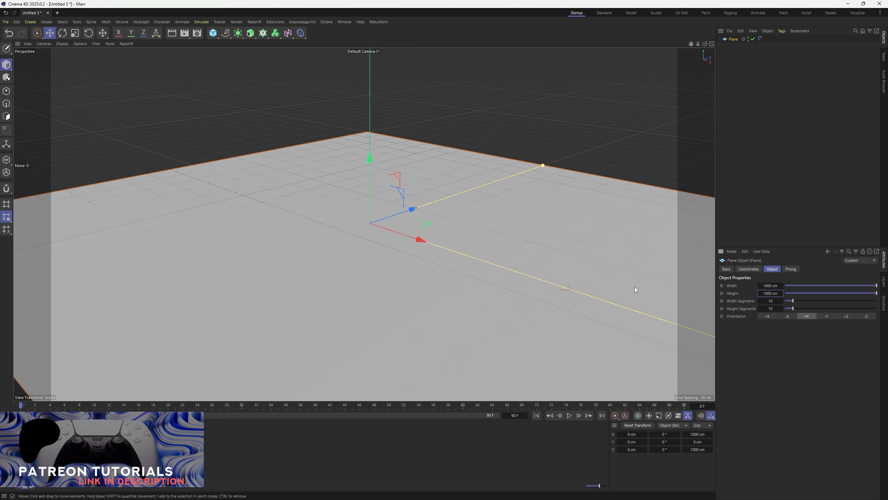
key("h")
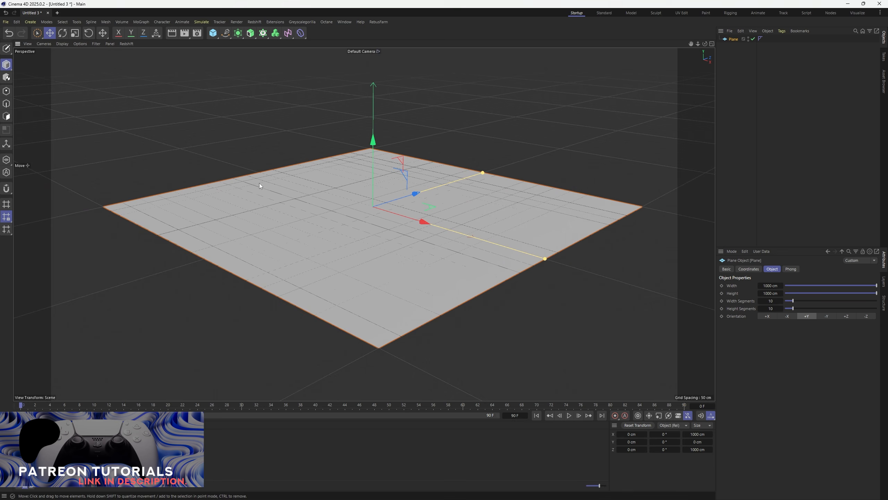
- Give the plane a Cloth simulation tag
left_click(764, 120)
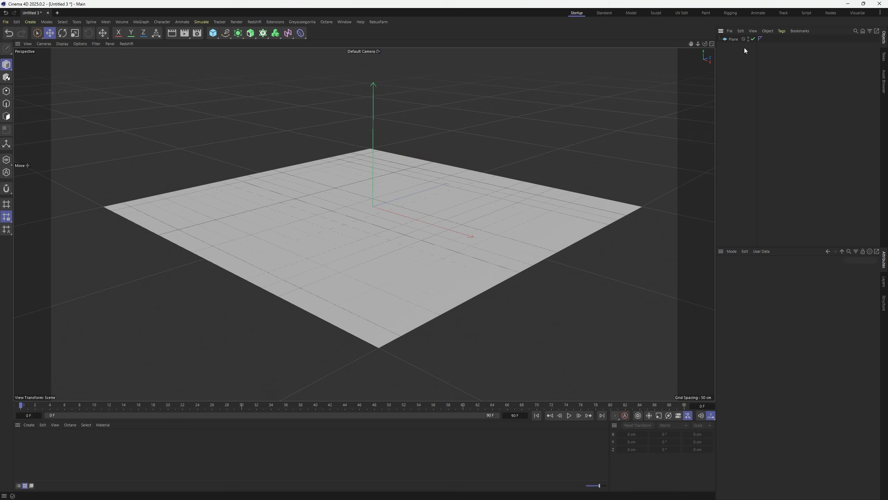
right_click(737, 42)
mouse_move(756, 150)
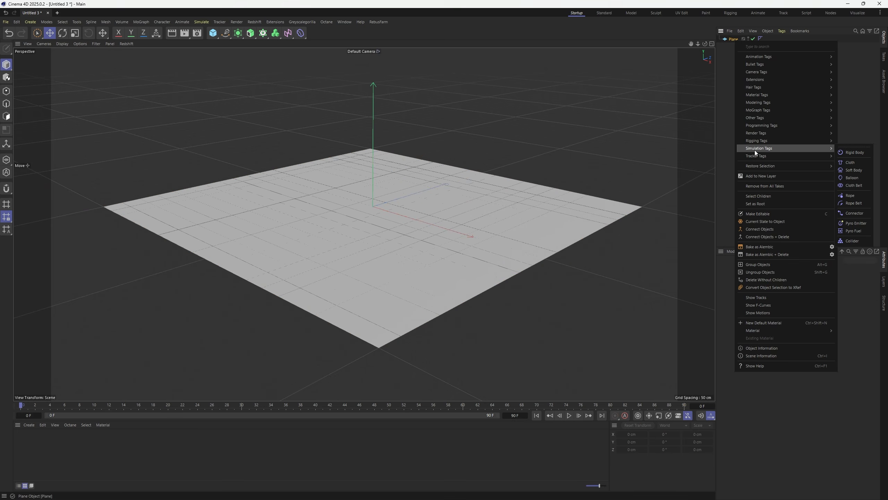
left_click(857, 163)
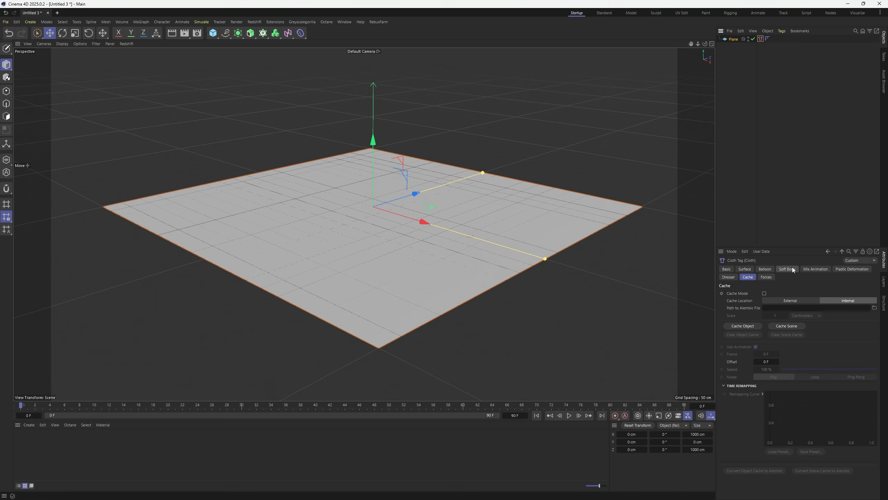
- Set the gravity of the project's simulation scene to 0 cm
left_click(798, 225)
key("ctrl+d")
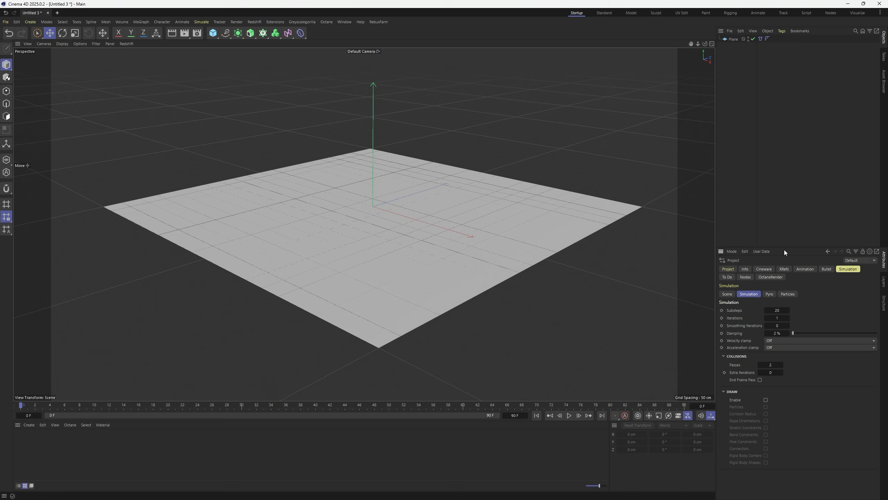
left_click(727, 293)
left_click(798, 325)
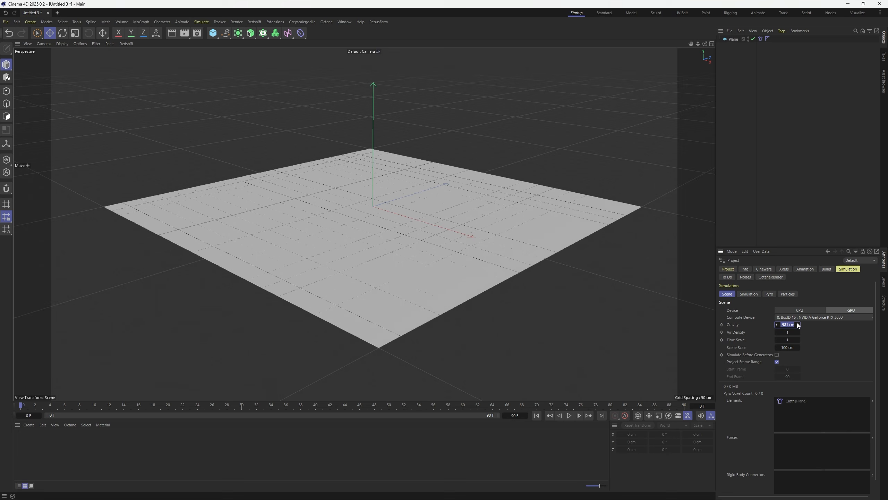
type("0")
key("Return")
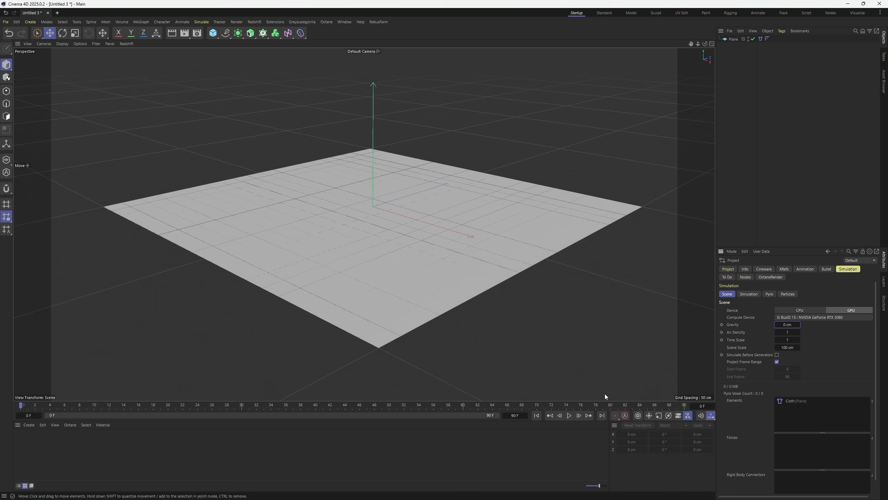
- Extend the project timeline to end at frame 150
left_click(517, 415)
type("150")
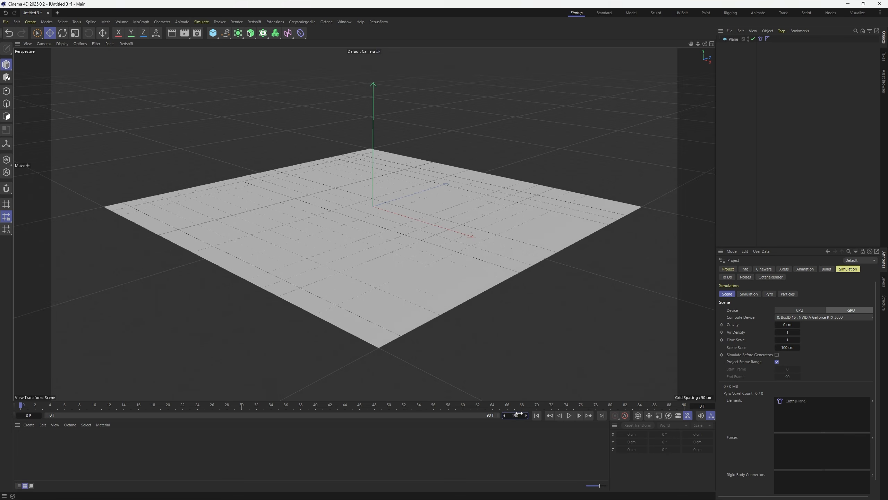
key("Return")
- Add a Turbulence force with a strength of 50 cm and a scale of 50%
left_click(202, 22)
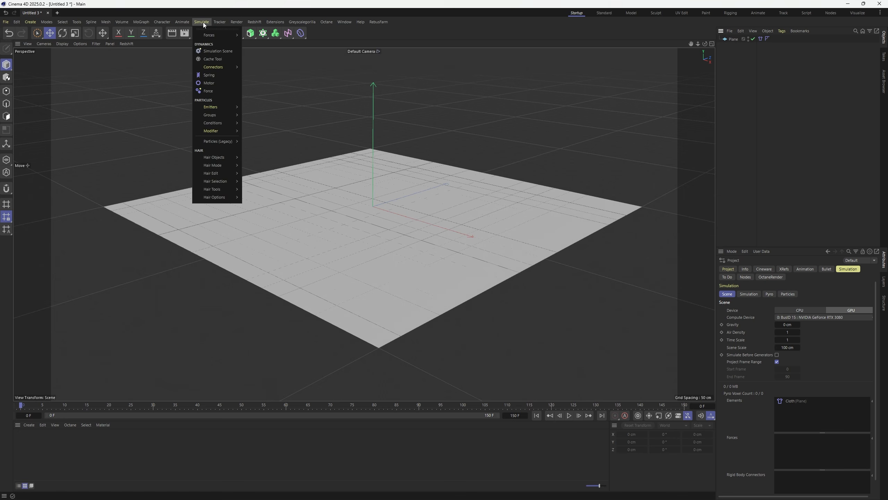
mouse_move(220, 35)
left_click(257, 87)
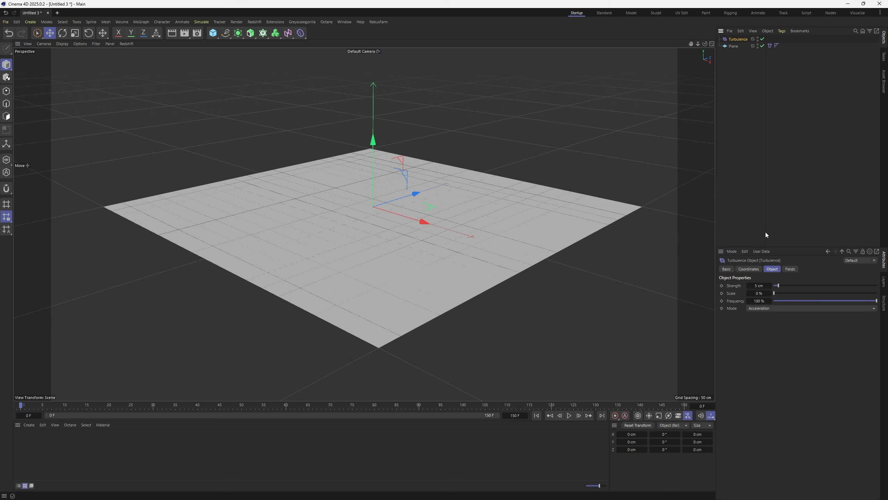
left_click(761, 285)
type("50")
key("Tab")
type("50")
key("Return")
- Play the cloth simulation and hide the grid in the viewport
left_click(571, 415)
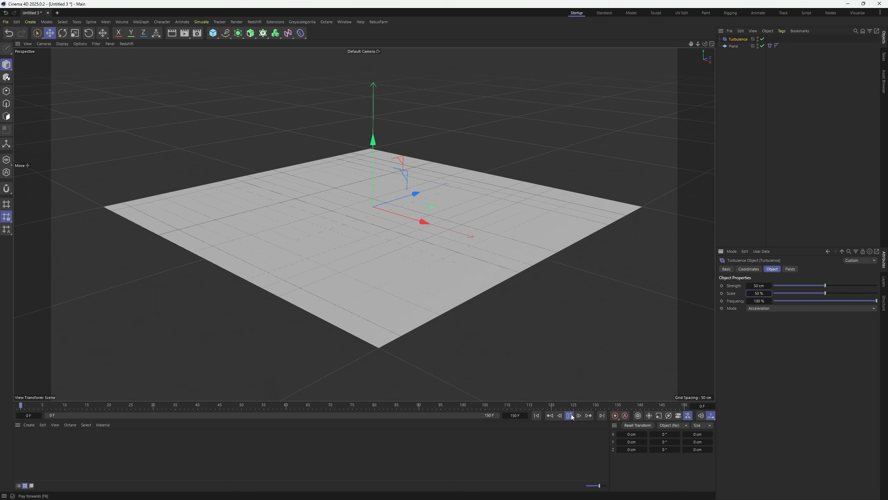
left_click(97, 43)
left_click(118, 87)
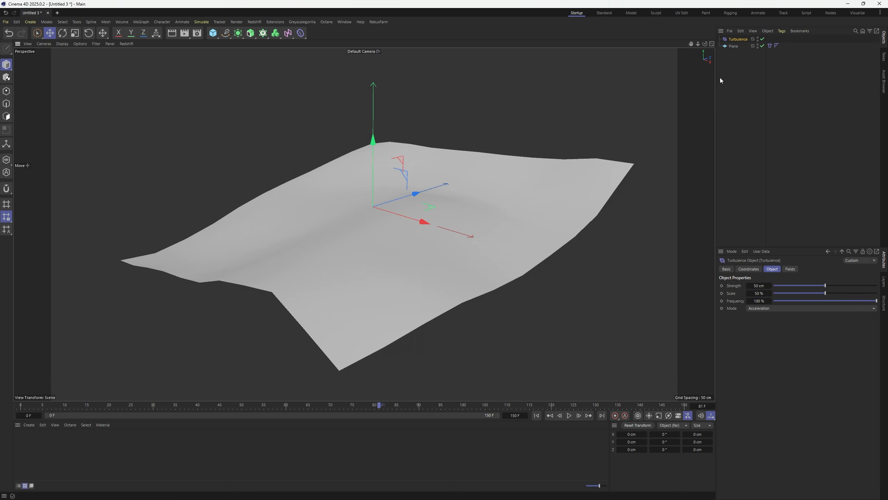
- Set the plane's width and height segments to 100 and replay the cloth simulation
left_click(731, 46)
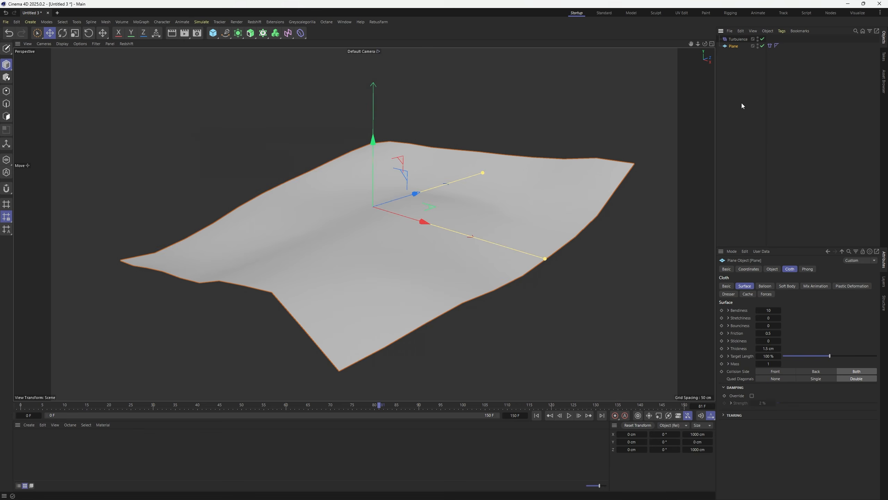
left_click(772, 268)
double_click(771, 301)
type("100")
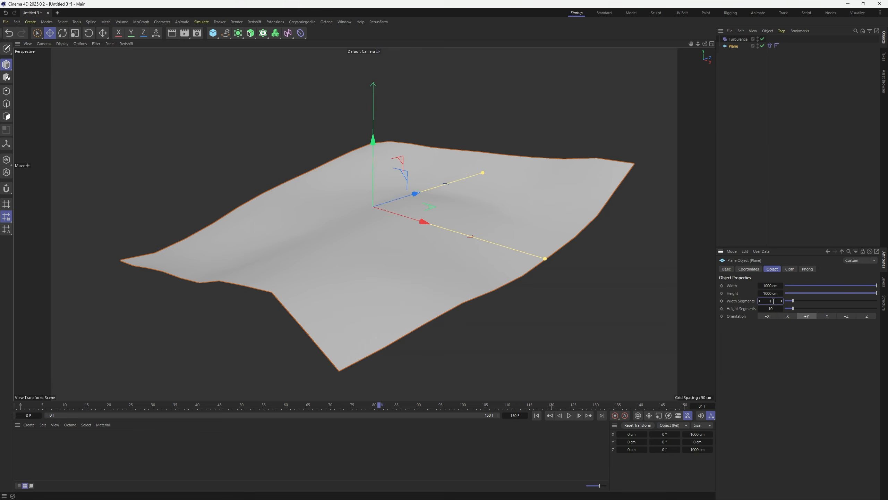
key("Tab")
type("100")
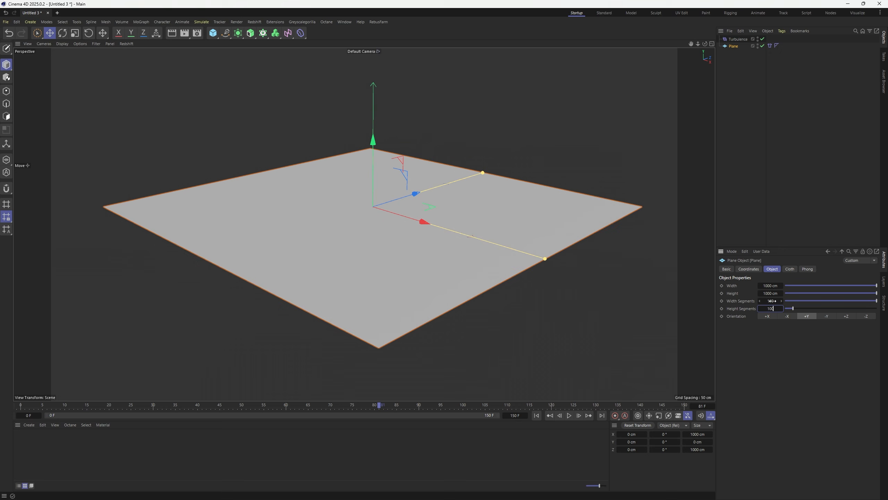
key("Return")
left_click(570, 416)
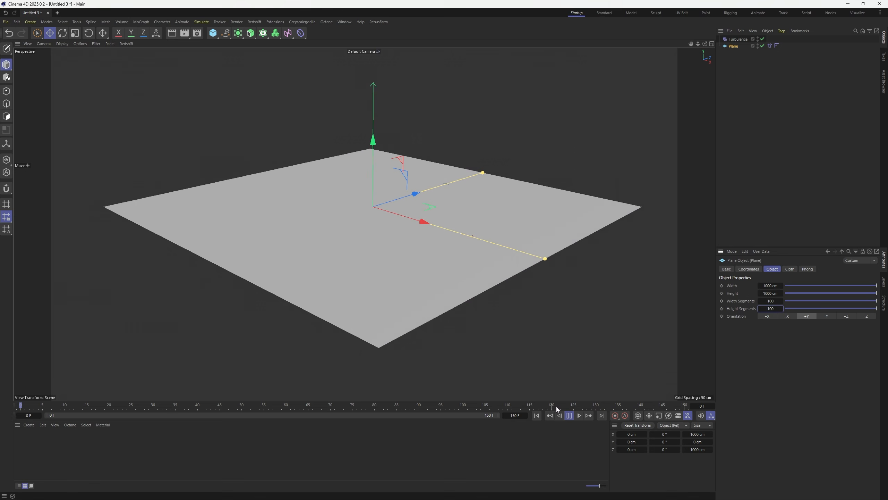
left_click(569, 416)
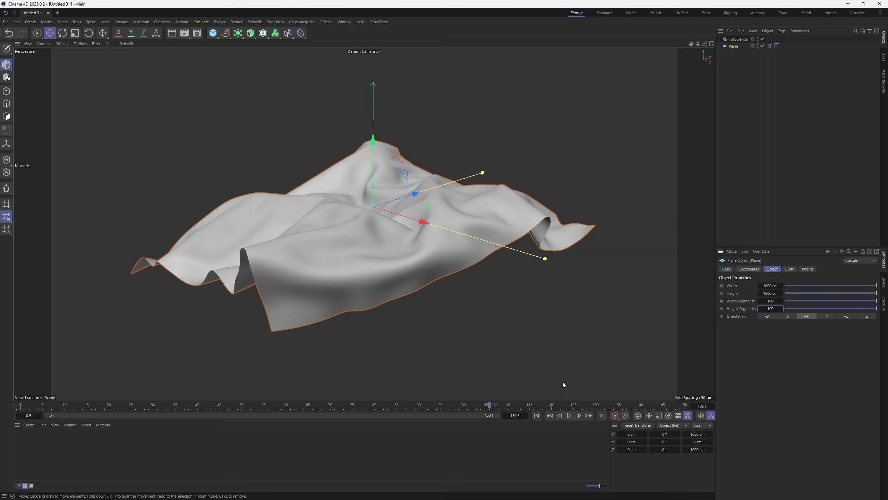
- Set the Turbulence force's strength to 100 cm and its scale to 500%
left_click(739, 40)
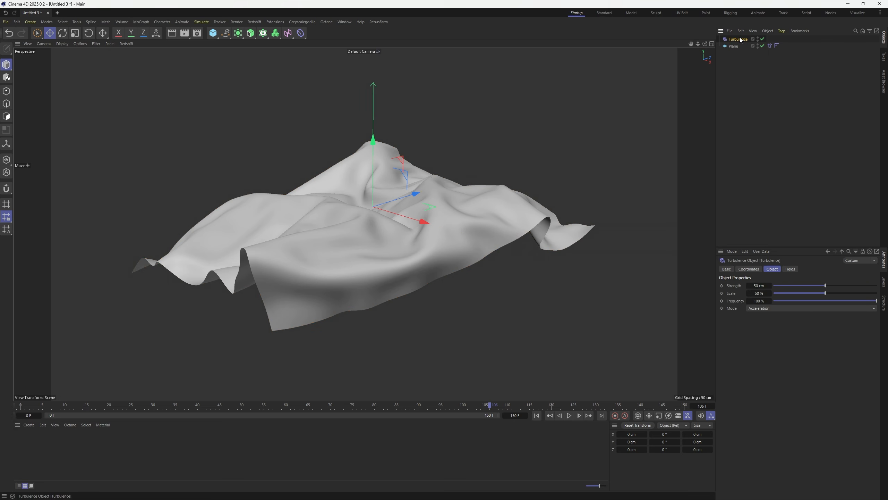
double_click(756, 285)
type("100")
key("Tab")
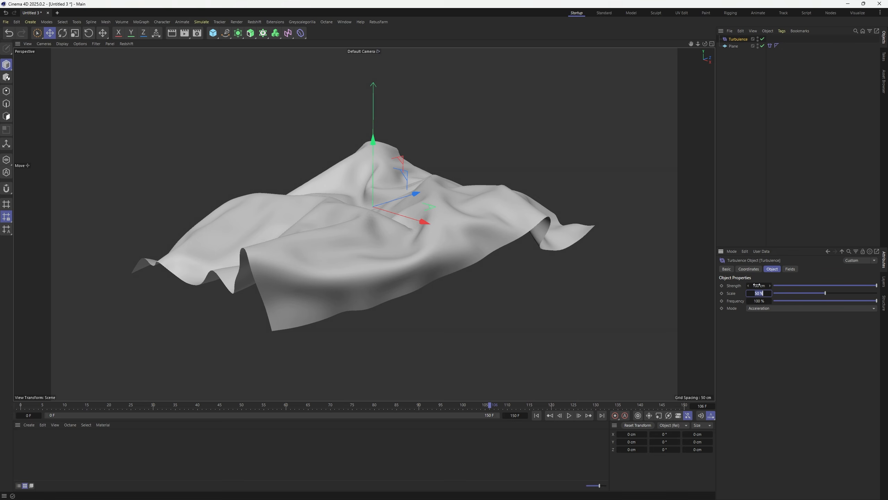
type("500")
key("Return")
- Replay the simulation from the first frame and examine how the large-scale turbulence folds the cloth
left_click(537, 415)
left_click(570, 415)
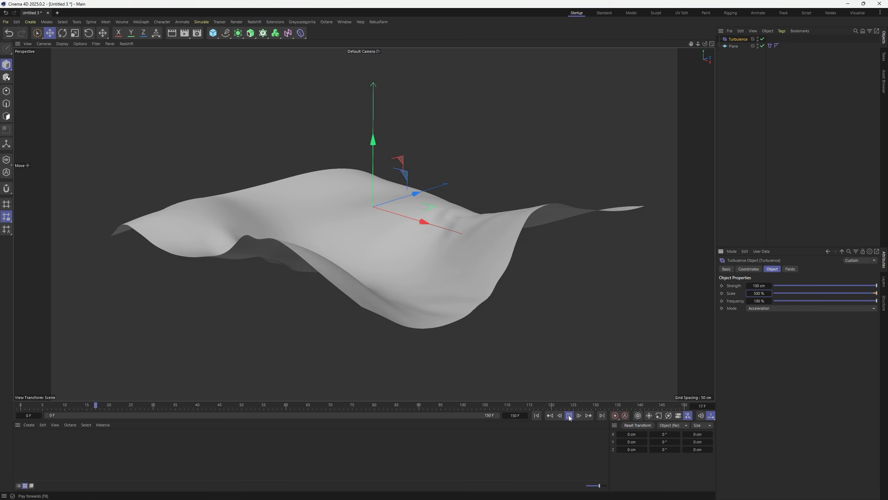
left_click(569, 416)
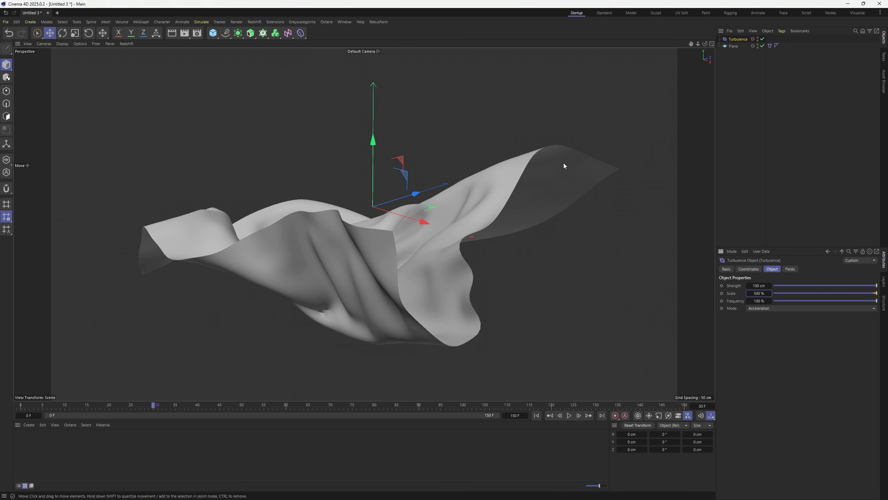
left_click_drag(490, 264, 410, 235, "alt")
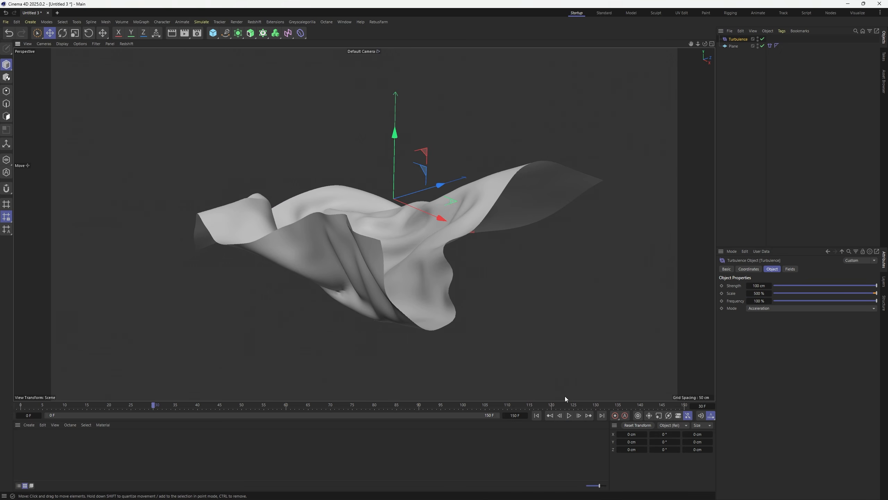
left_click(569, 415)
left_click(569, 415)
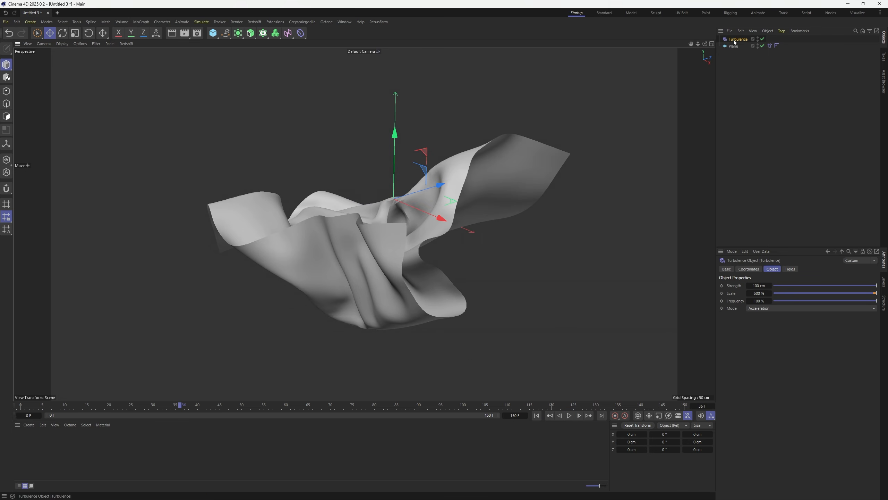
- Duplicate the Turbulence force and set the copy's scale to 100% and its frequency to 125%
left_click_drag(738, 39, 737, 52, "ctrl")
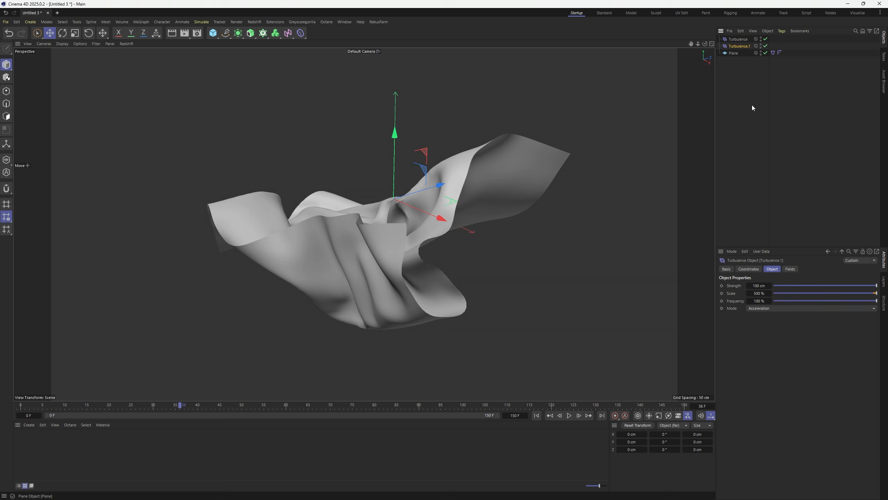
double_click(759, 286)
left_click(759, 293)
key("Return")
key("Tab")
type("125")
key("Return")
- Disable the first Turbulence force and play the simulation from the start with only the copy active
left_click(536, 416)
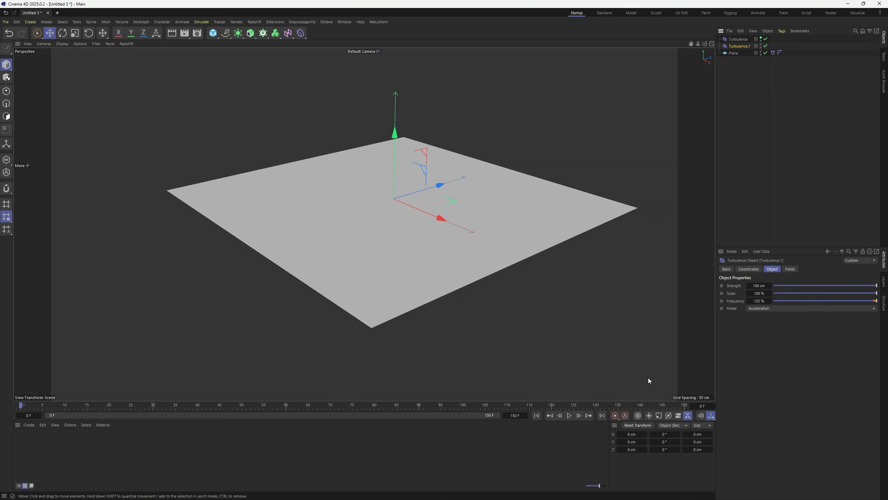
left_click(763, 39)
left_click(568, 416)
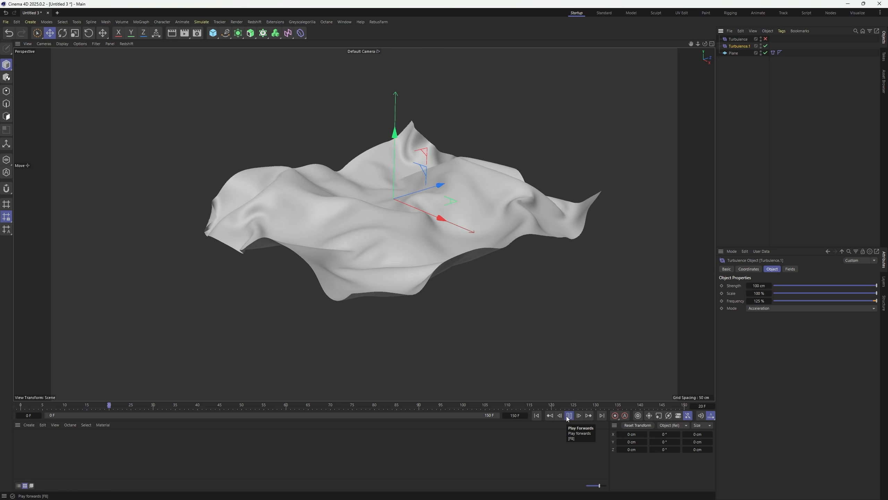
left_click(569, 416)
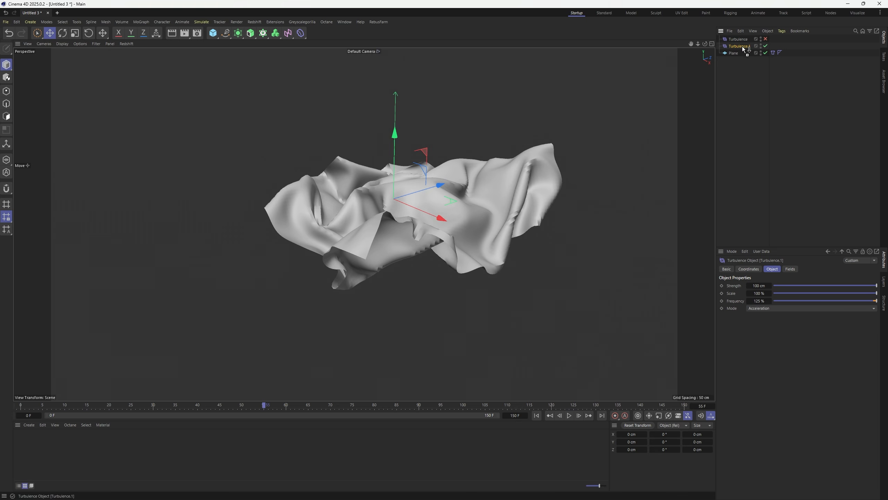
- Duplicate Turbulence.1, disable the original, and set the new copy's scale to 25% and strength to 50 cm
left_click_drag(742, 46, 744, 49, "ctrl")
left_click(766, 46)
left_click(759, 293)
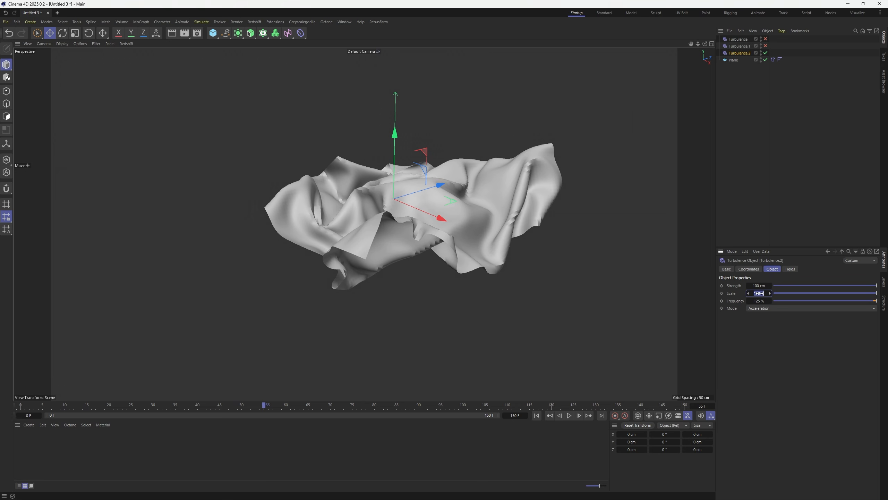
type("25")
key("Return")
left_click(759, 286)
type("50")
key("Return")
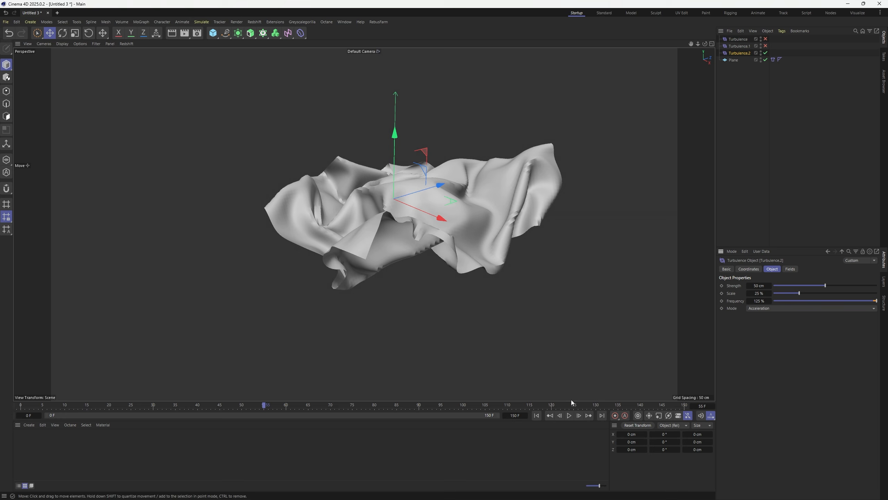
- Replay the simulation from the start while adjusting Turbulence.2 to a strength of about 79 cm and a scale of about 19%
left_click(537, 416)
left_click(569, 416)
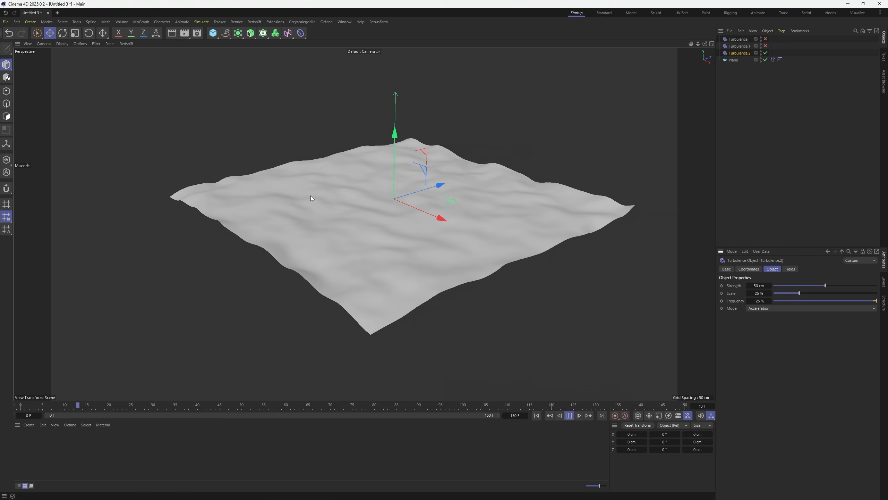
left_click_drag(800, 293, 856, 286)
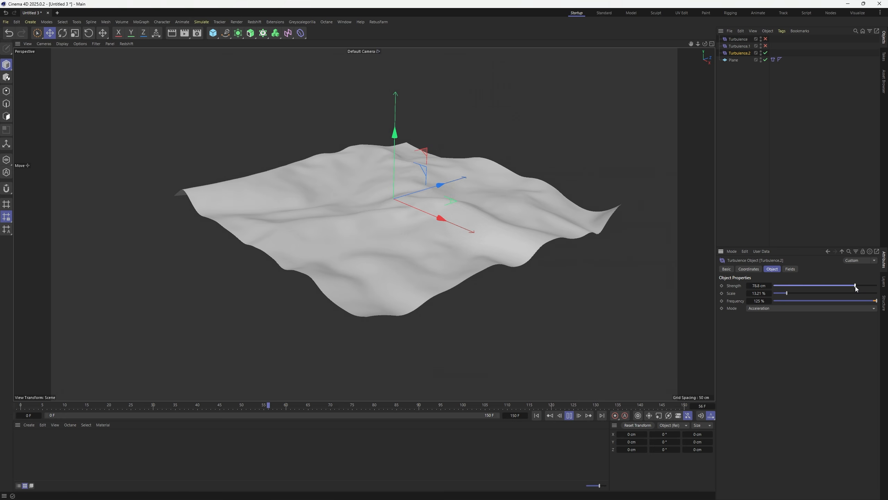
left_click_drag(787, 293, 793, 294)
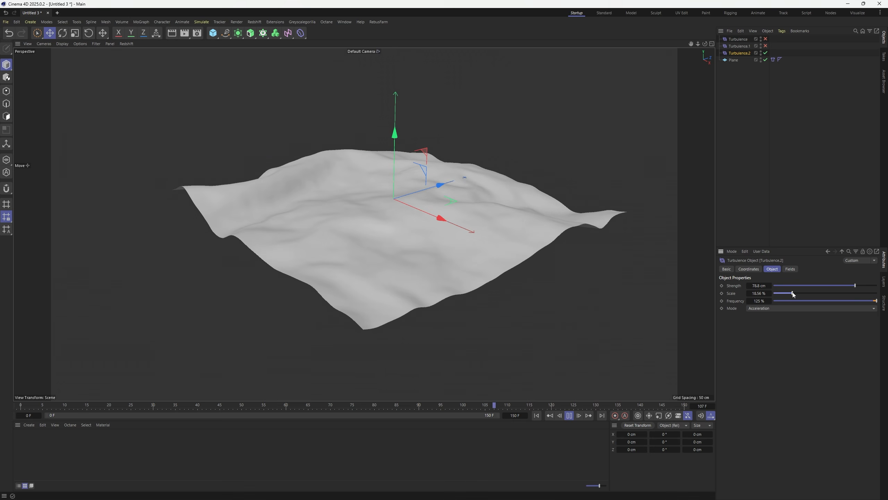
- Re-enable Turbulence.1 and the first Turbulence force, and play the simulation with all three forces active
left_click(766, 46)
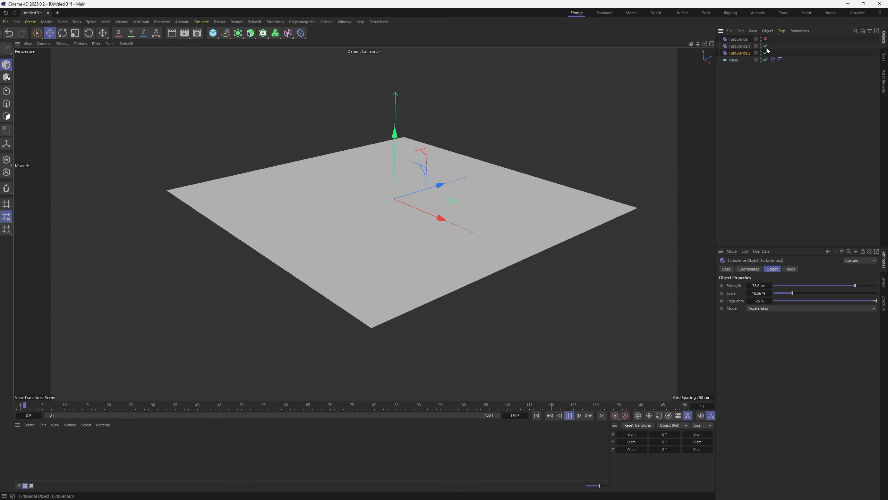
left_click(766, 39)
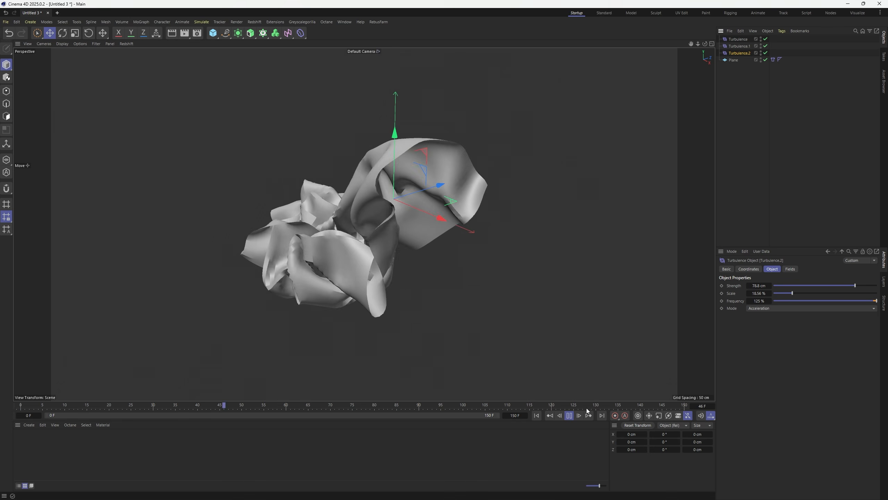
left_click(570, 418)
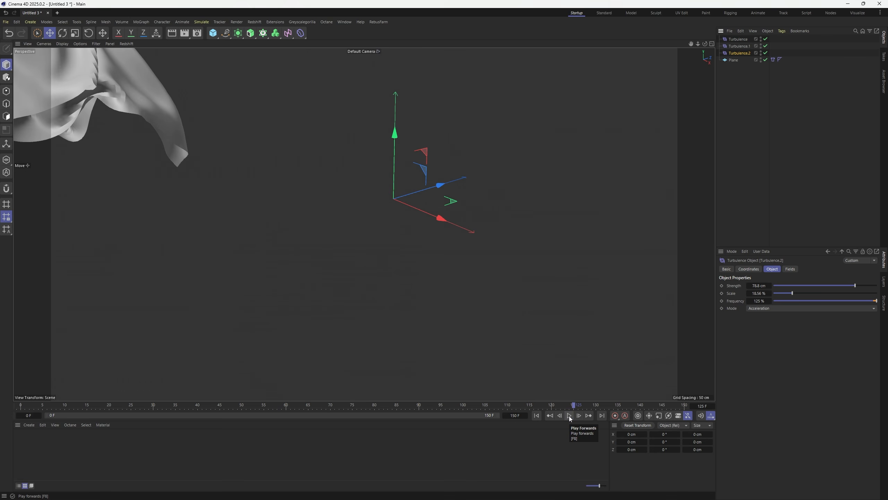
- Replay the simulation from the start, pausing at intervals to examine how the three combined Turbulence forces fold the cloth
left_click(536, 415)
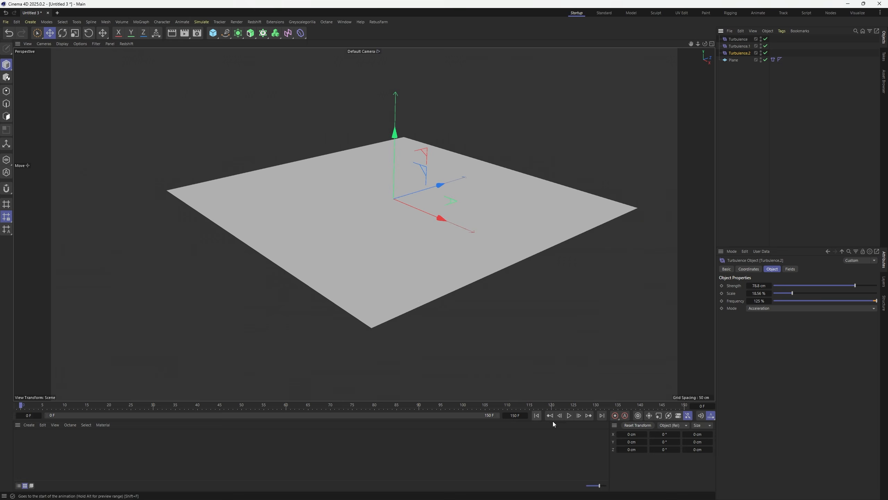
left_click(570, 416)
left_click(570, 416)
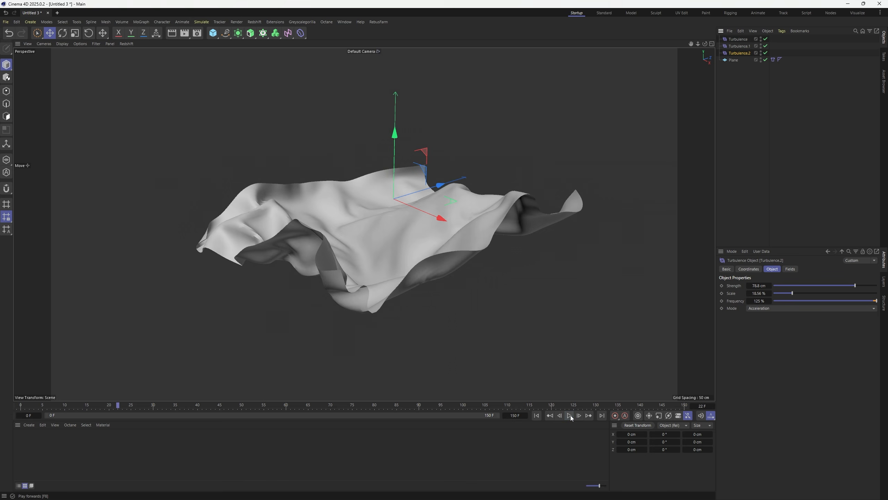
left_click(570, 415)
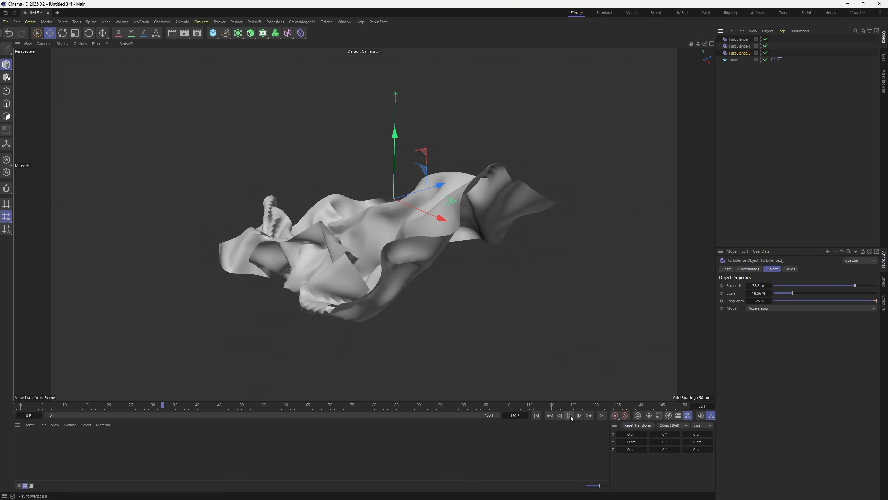
left_click(570, 416)
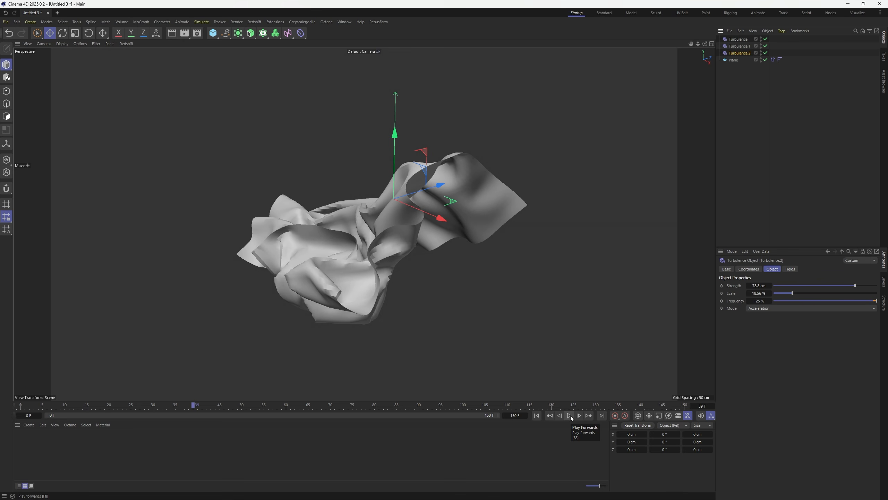
left_click(570, 417)
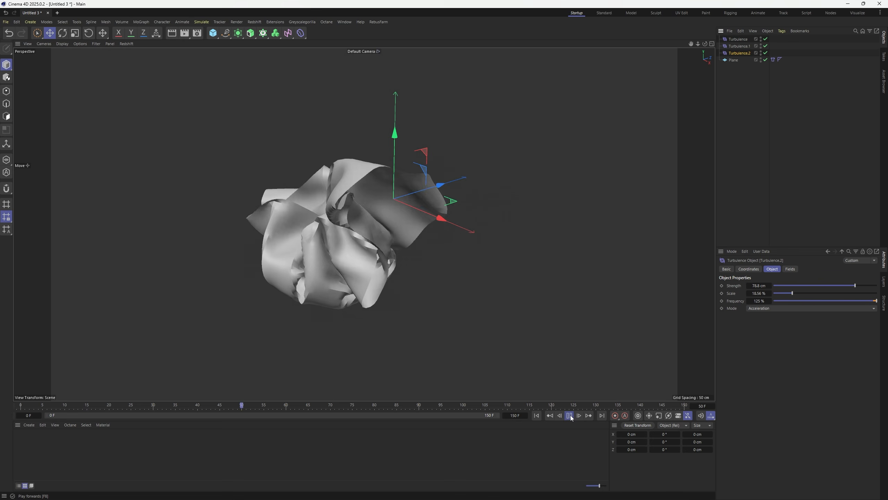
left_click(571, 417)
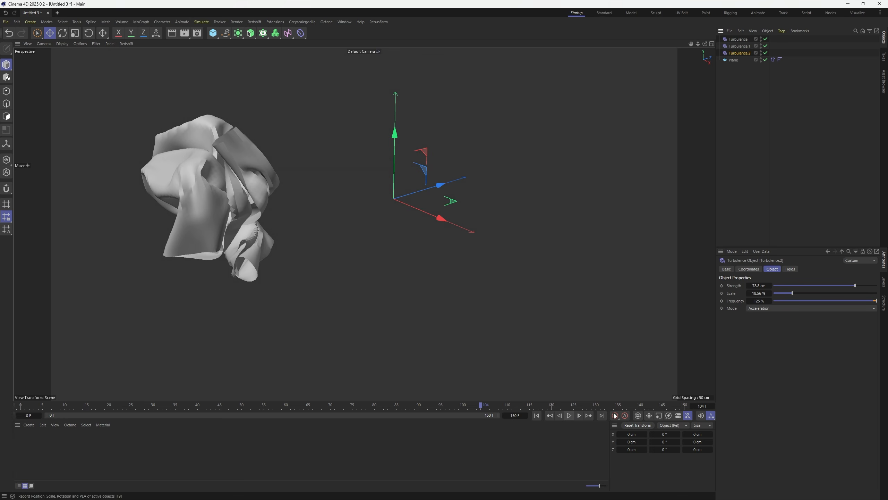
- Set the Cloth tag's Bendiness to 100 and replay the simulation from the start, pausing to check the folds
left_click(815, 90)
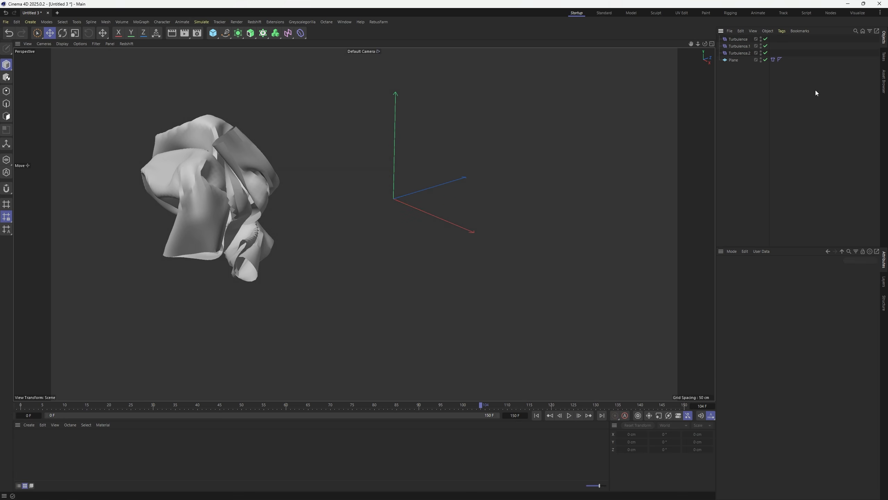
left_click(536, 416)
left_click(774, 60)
left_click(745, 269)
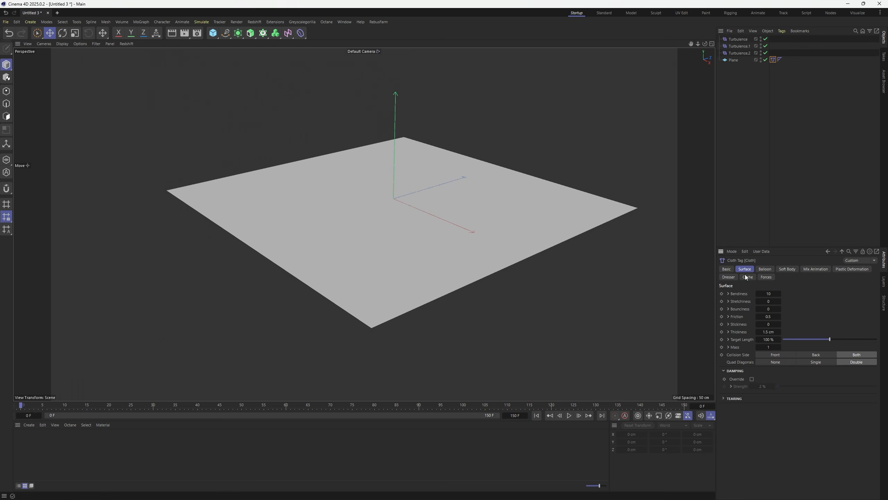
left_click(768, 294)
left_click(570, 416)
left_click(570, 416)
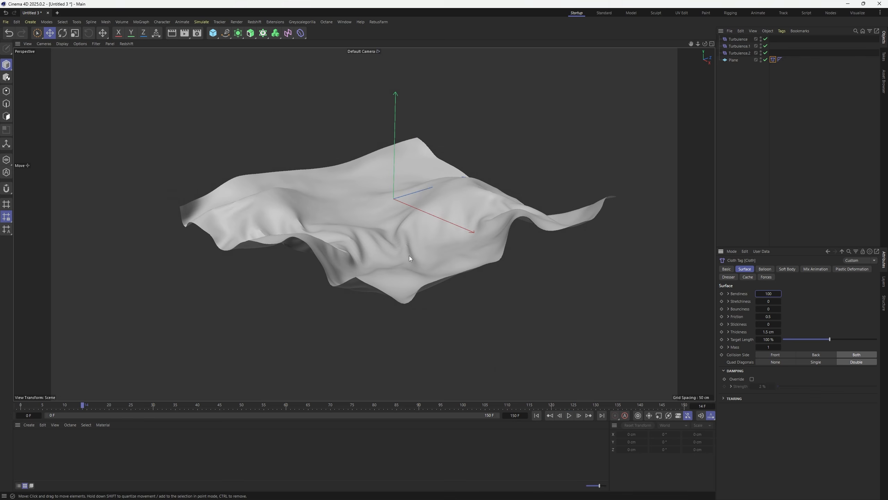
left_click(570, 415)
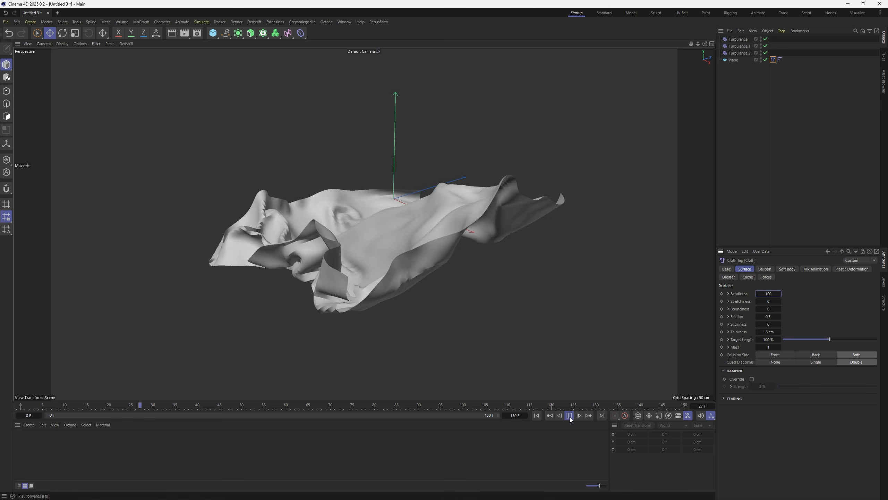
left_click(570, 415)
- Set the plane's width and height segments to 150 and replay the simulation to check the finer folds
left_click(733, 60)
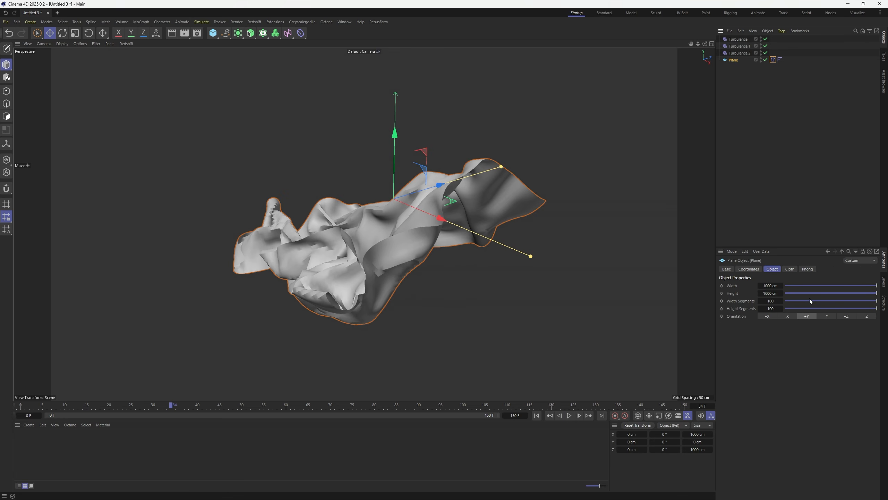
double_click(770, 301)
type("150")
key("Tab")
type("15")
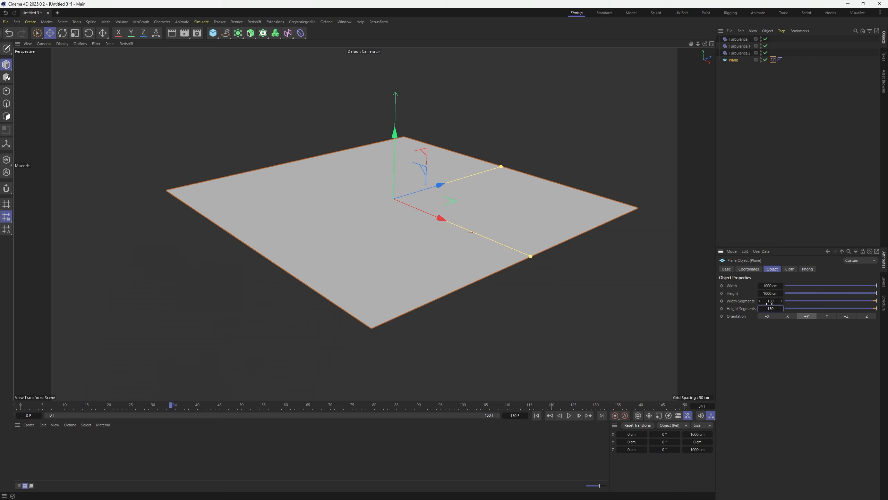
left_click(772, 301)
left_click(771, 308)
left_click(771, 301)
left_click(773, 308)
left_click(774, 301)
left_click(773, 309)
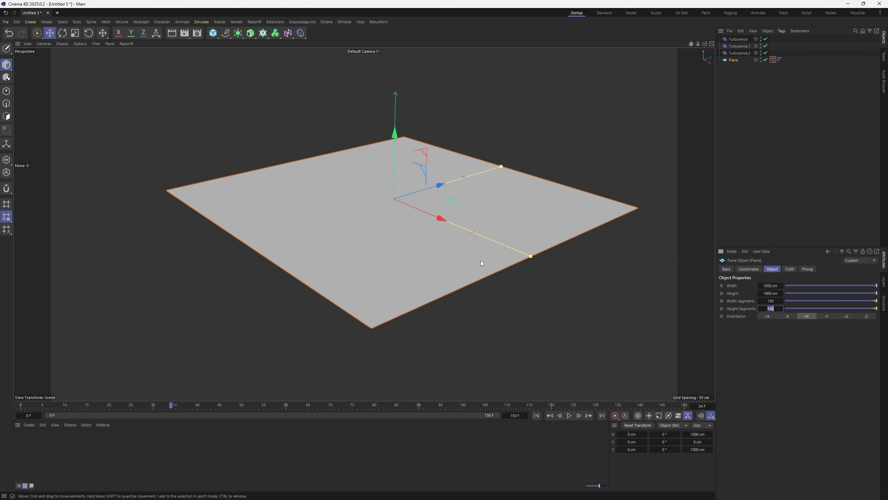
left_click(569, 416)
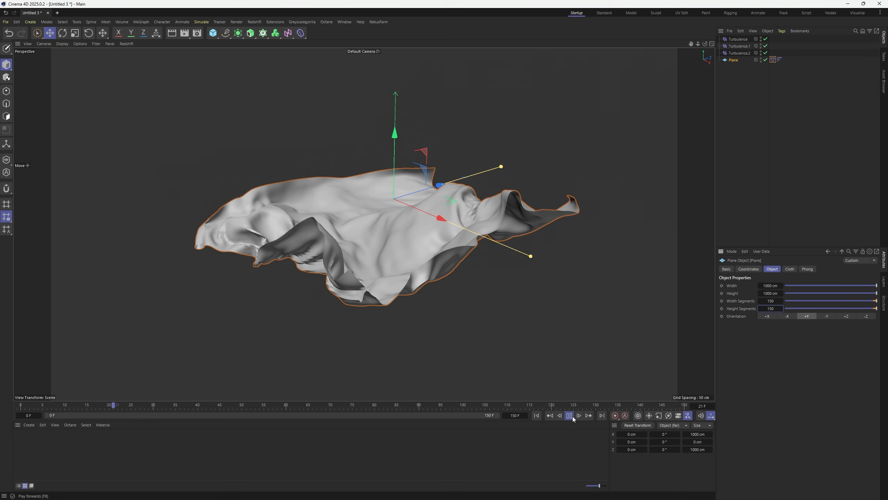
left_click(571, 416)
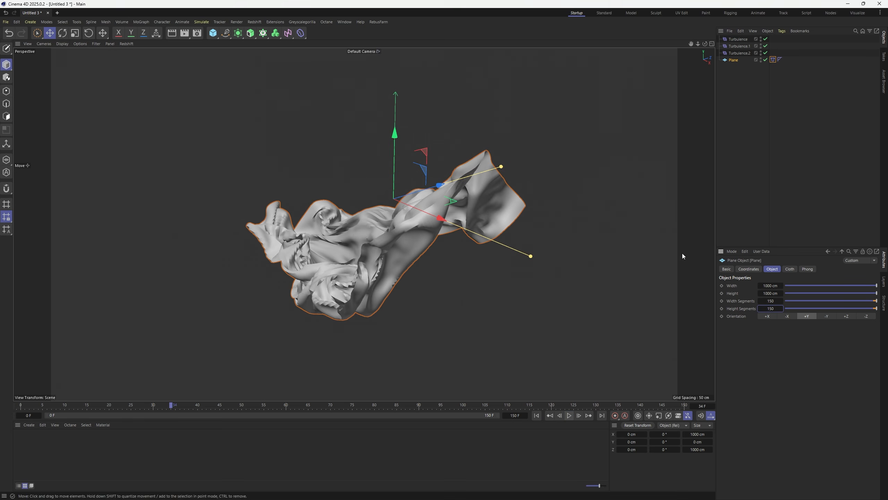
- Set the Cloth tag's Stretchiness to 10 and replay the simulation from the start
left_click(772, 59)
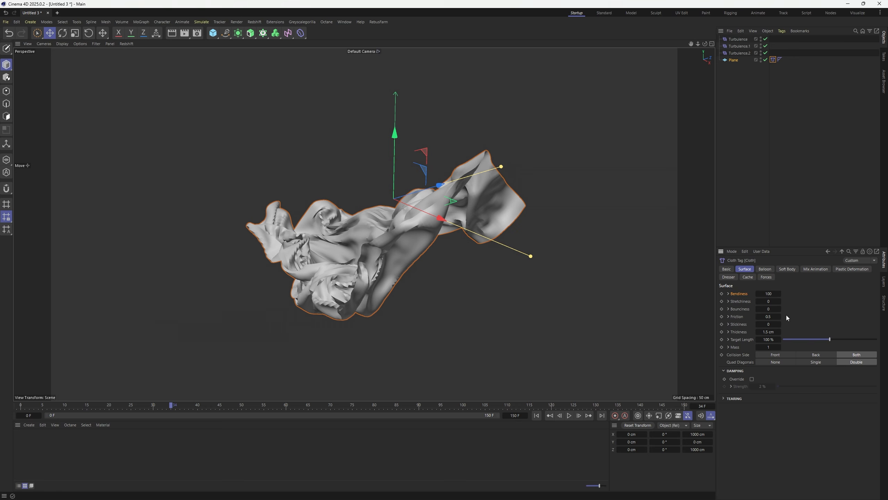
left_click(769, 293)
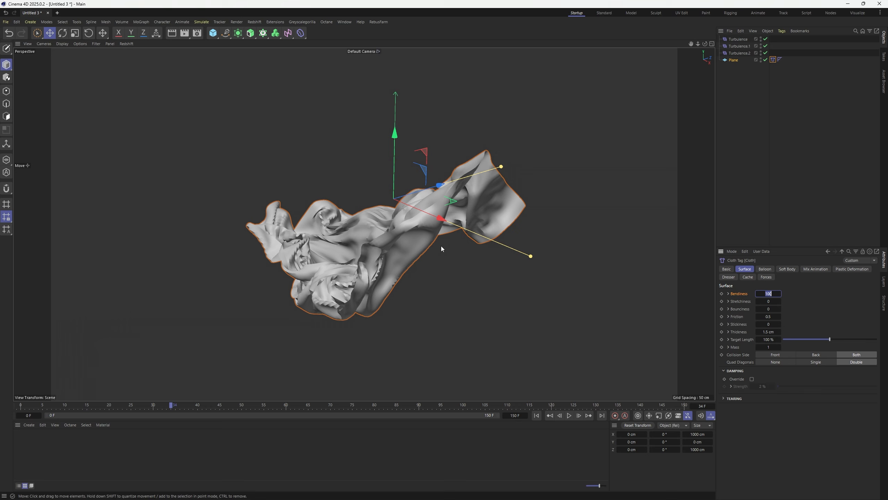
key("Tab")
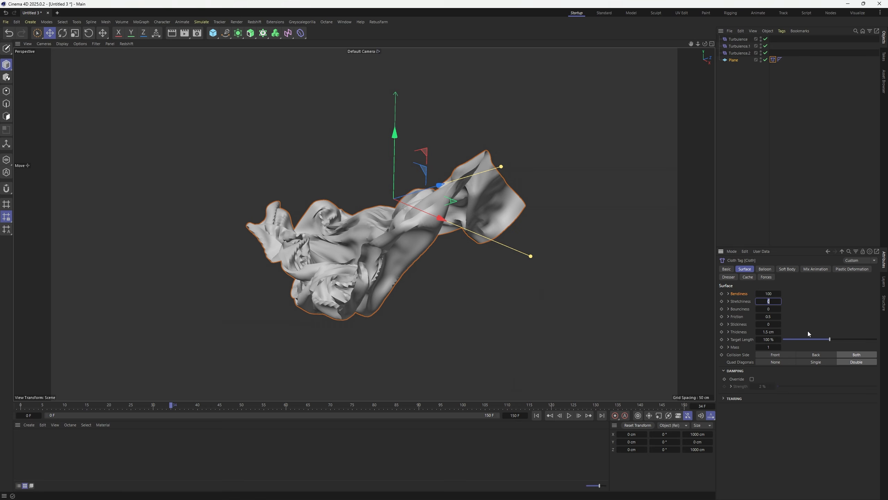
type("10")
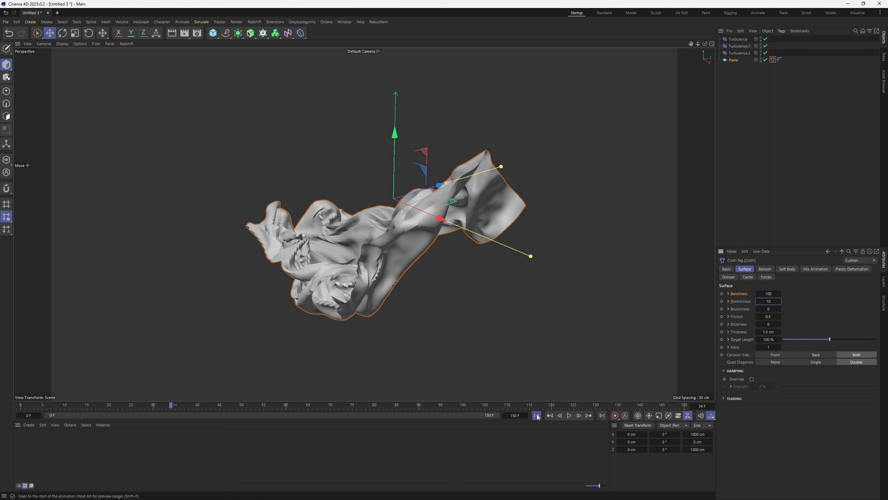
left_click(569, 416)
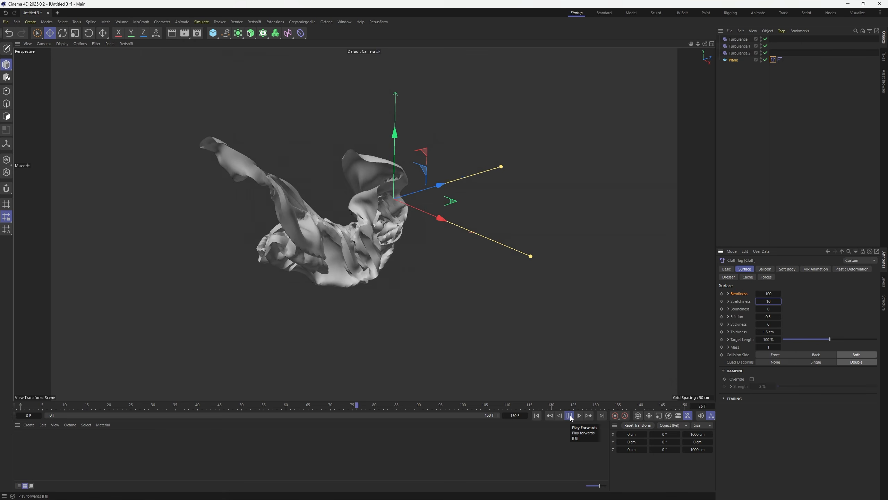
left_click(570, 416)
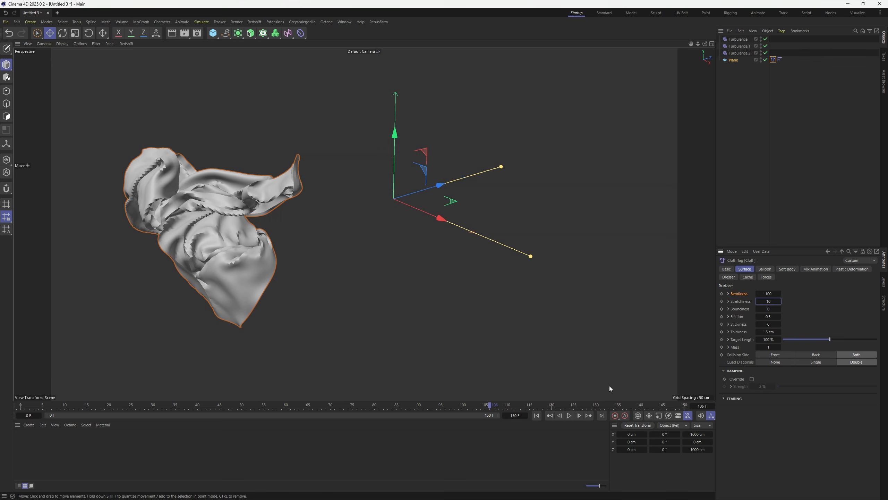
left_click(537, 416)
left_click(569, 415)
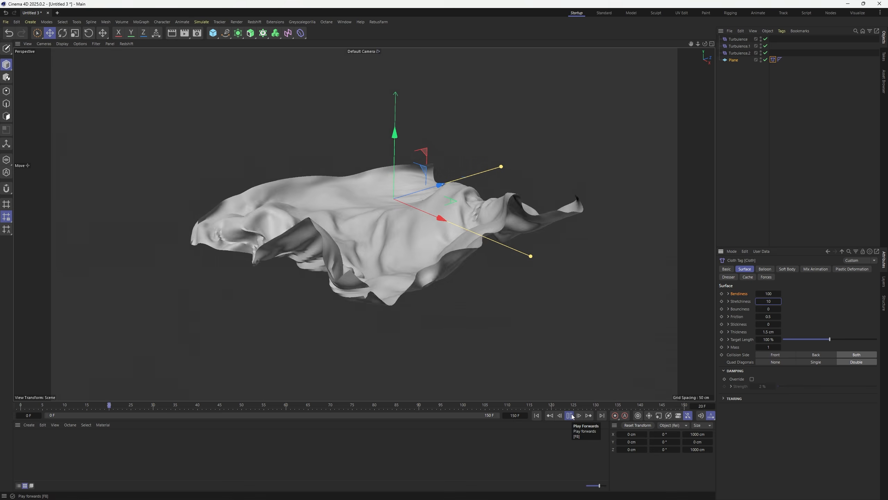
left_click(570, 416)
- Raise the cloth's Bendiness to 200 and play the simulation from the start
double_click(764, 294)
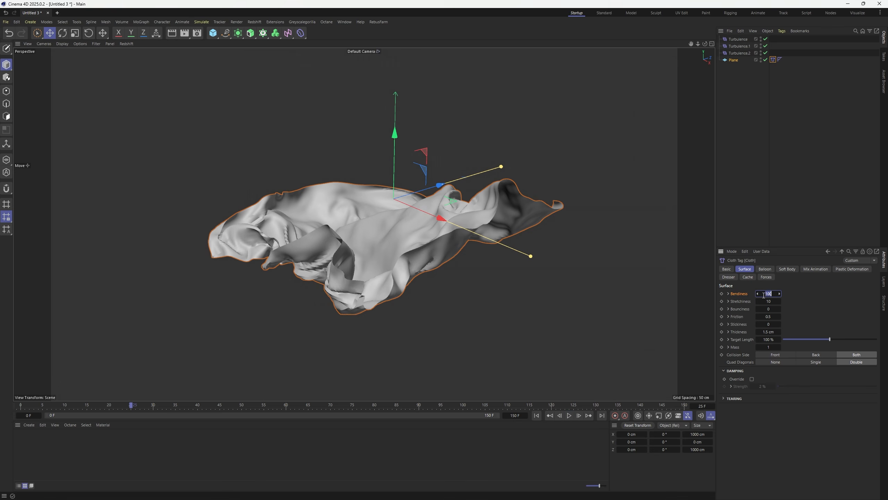
type("200")
left_click(537, 416)
left_click(570, 415)
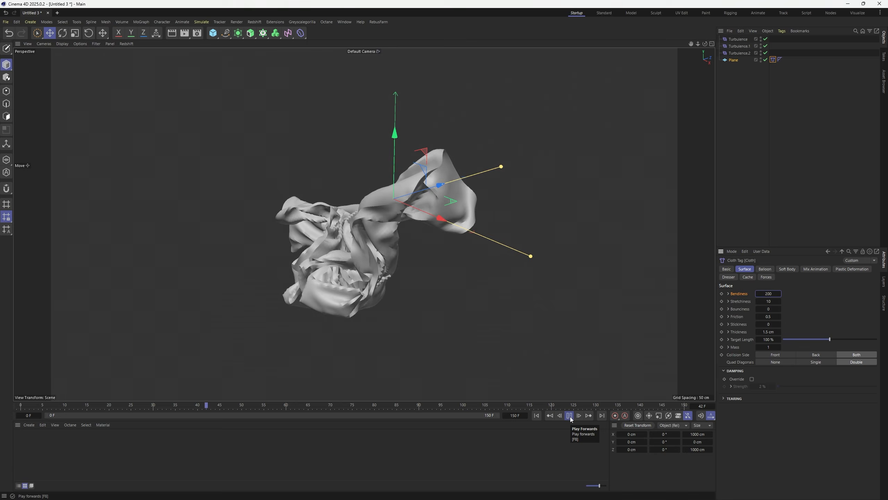
left_click(570, 416)
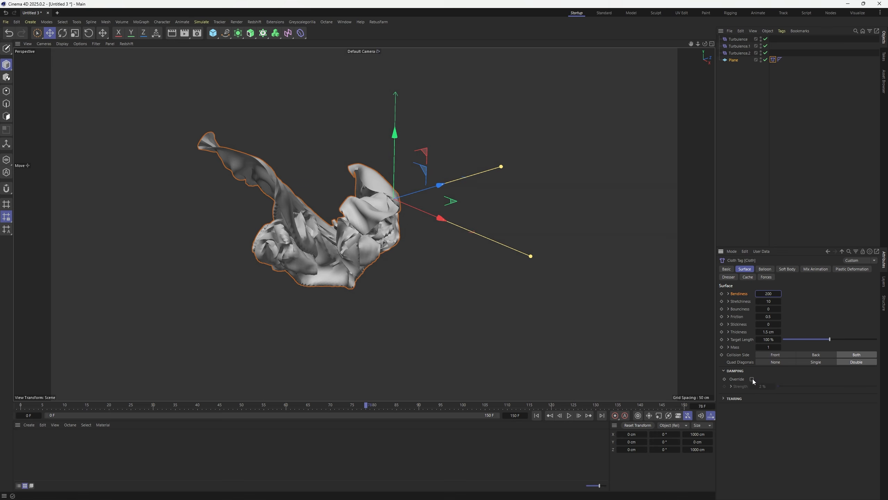
- Override the cloth's damping with a strength of 10% and play the simulation from the start
left_click(752, 379)
left_click(765, 385)
type("10")
key("Return")
left_click(537, 416)
left_click(569, 415)
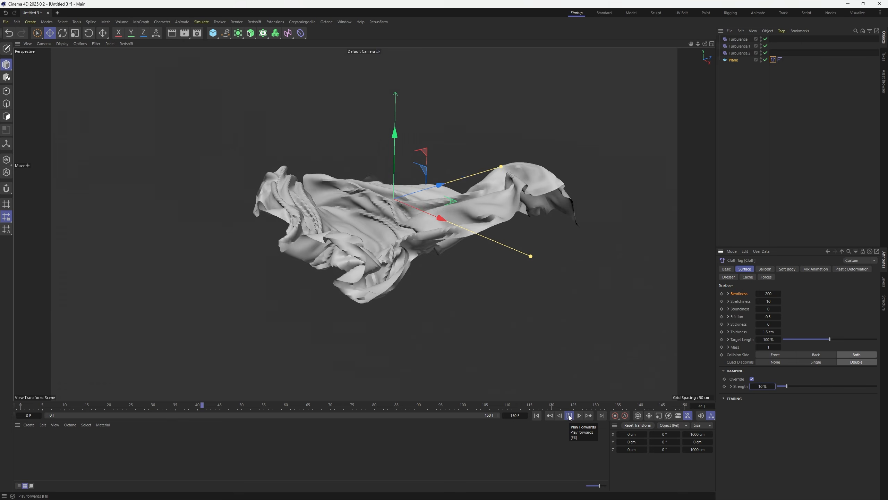
left_click(570, 416)
- Test the simulation with a cloth mass of 100, then set the mass to 25 and deselect the plane
left_click(780, 349)
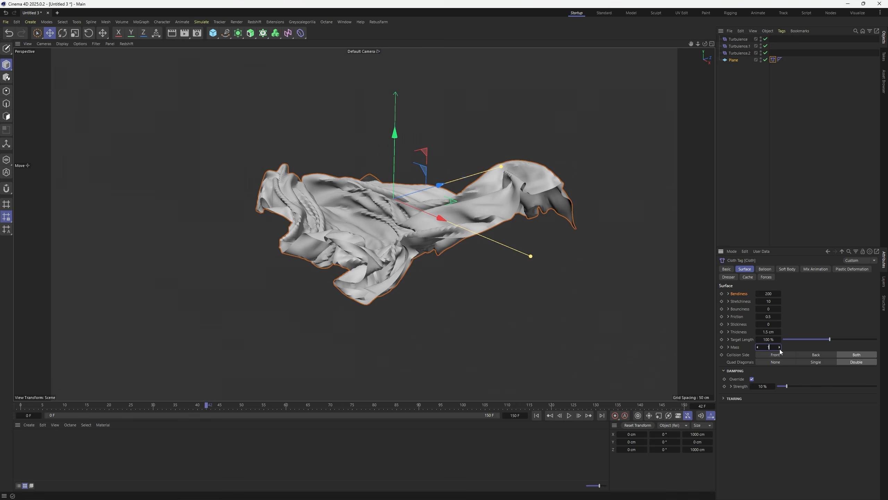
left_click(569, 416)
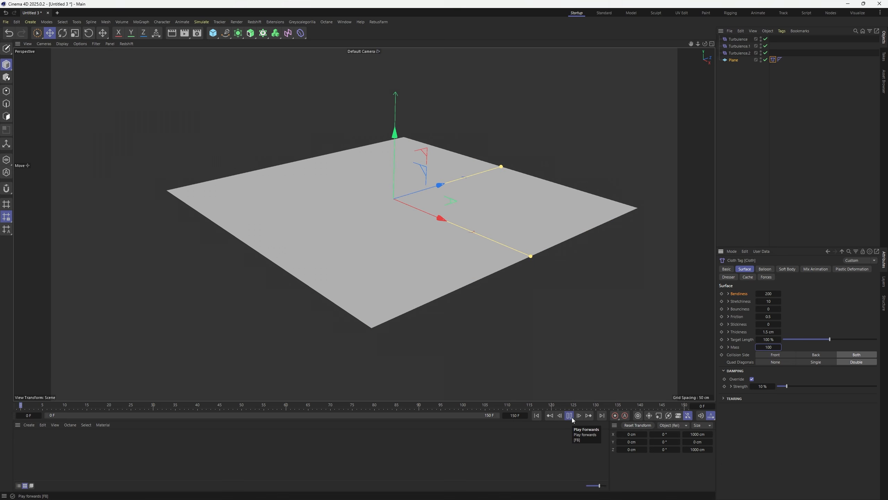
type("25")
key("Return")
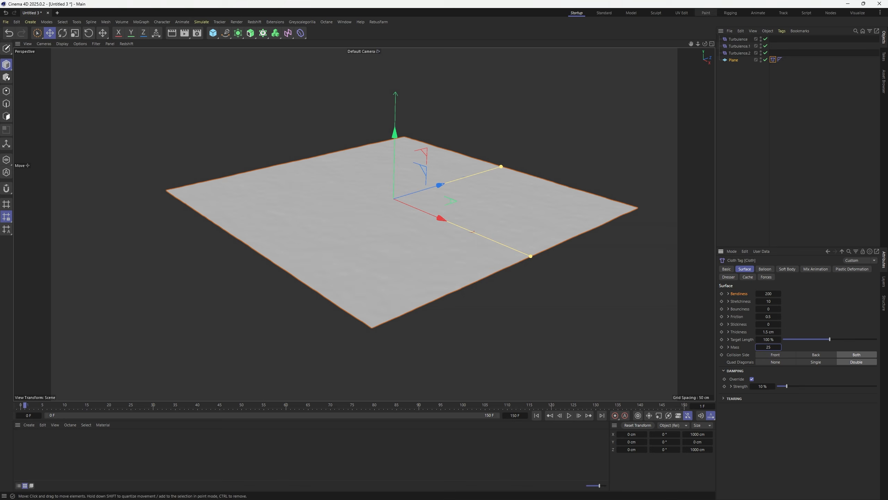
left_click(744, 80)
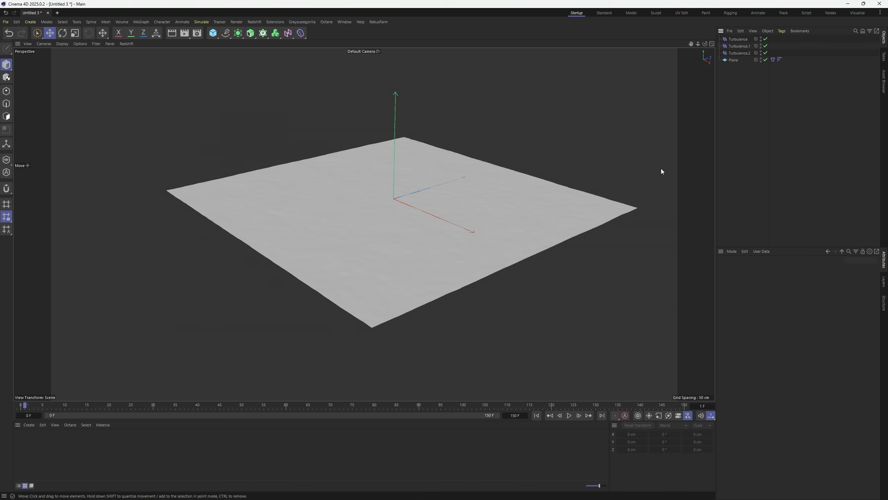
- Set the plane's width and height segments to 250 each, then play the simulation and inspect the resulting cloth folds
left_click(738, 61)
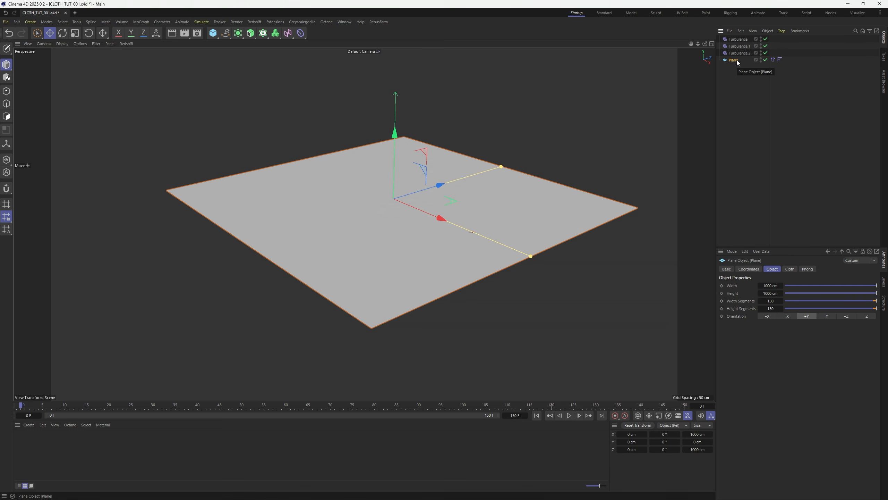
left_click(768, 300)
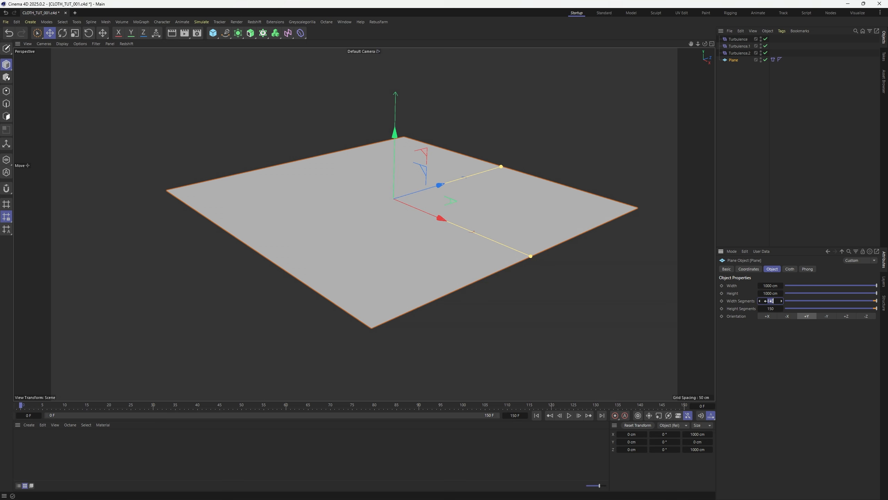
type("200")
key("Tab")
type("250")
left_click(569, 415)
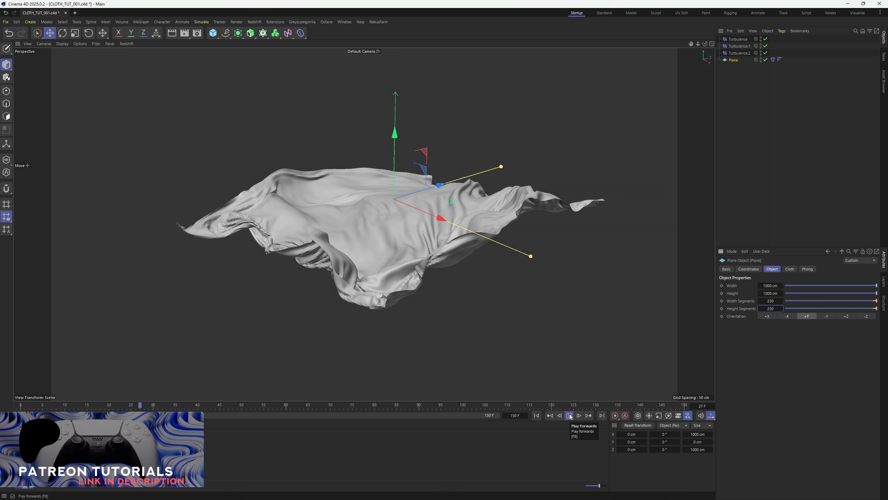
left_click(569, 416)
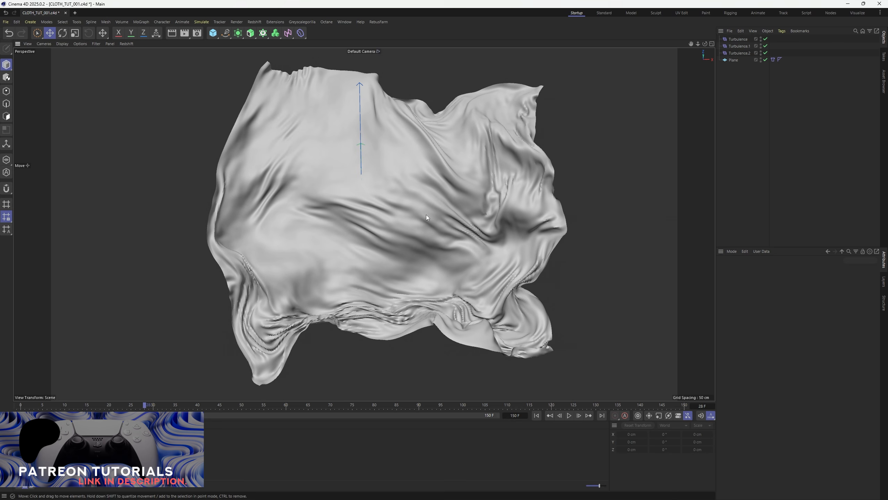
left_click_drag(510, 236, 390, 222, "alt")
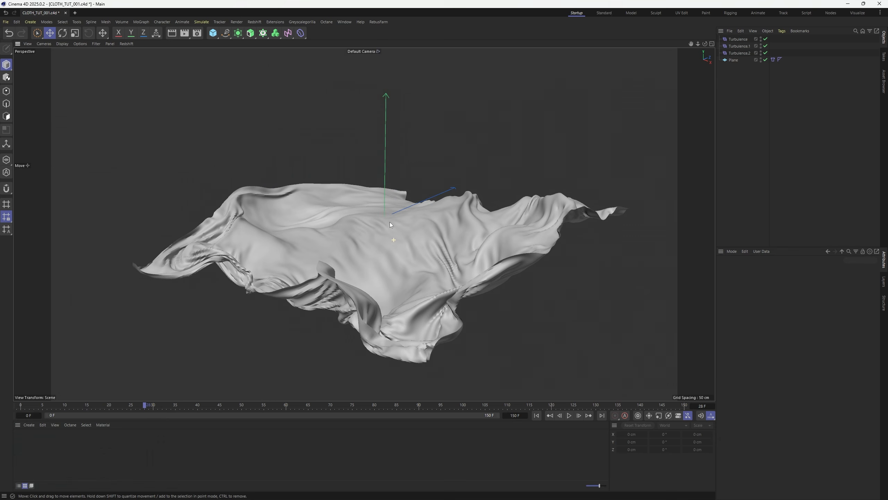
- Set the project's simulation Substeps to 40 and play the simulation from the start
key("ctrl+d")
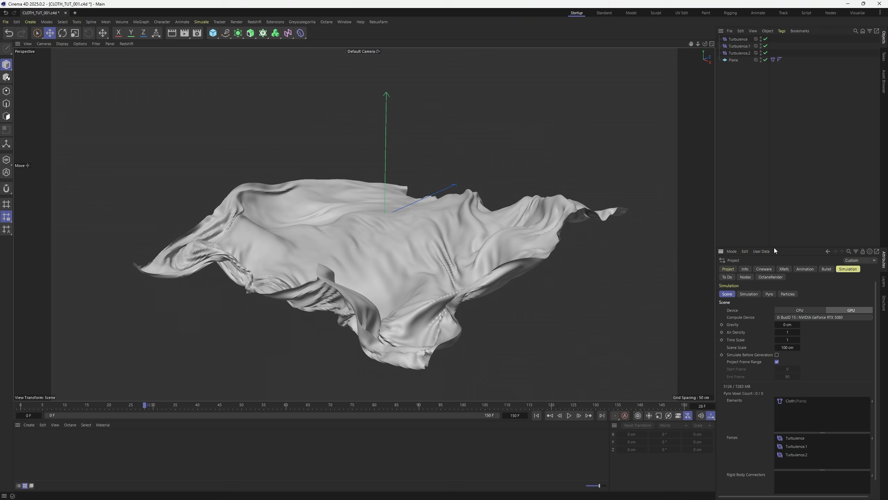
left_click(753, 295)
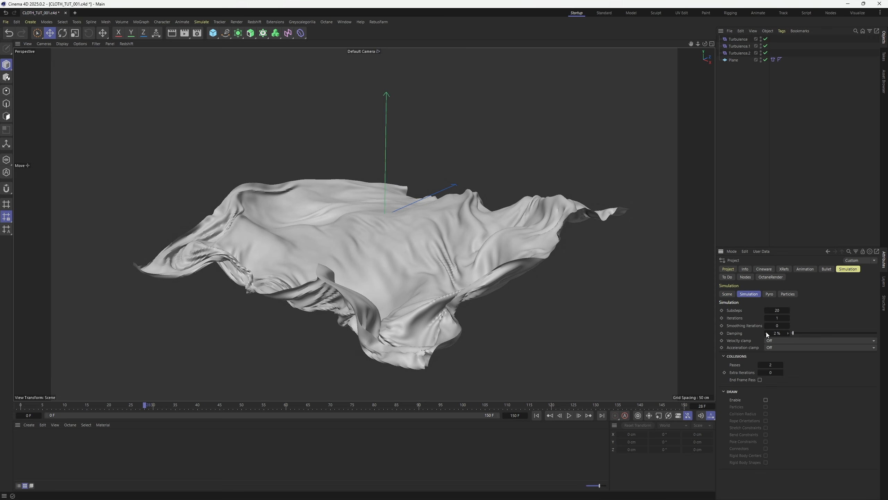
left_click(777, 310)
type("40")
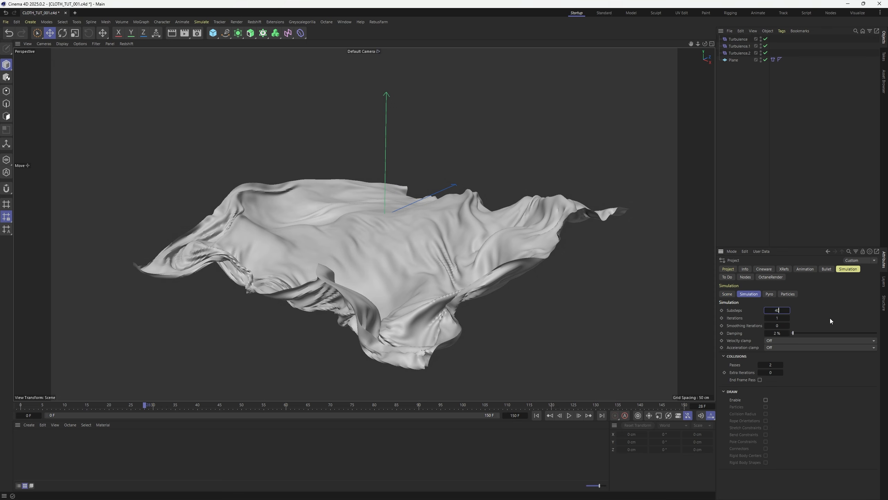
left_click(540, 418)
left_click(572, 418)
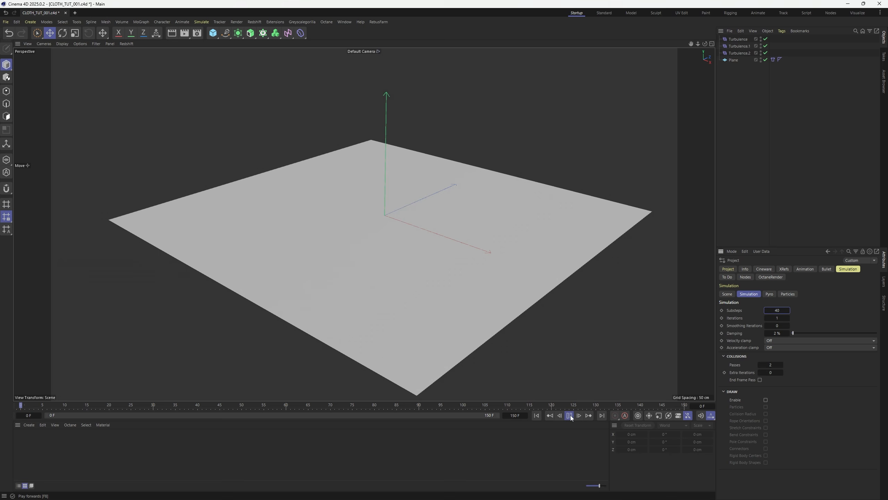
left_click(570, 416)
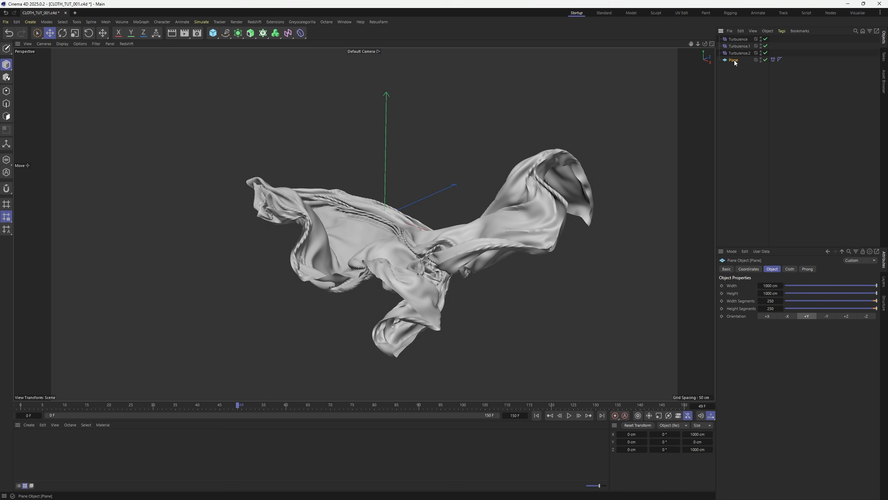
- Put the plane under a new Subdivision Surface and inspect the smoothed cloth
left_click(420, 245)
left_click(251, 33, "alt")
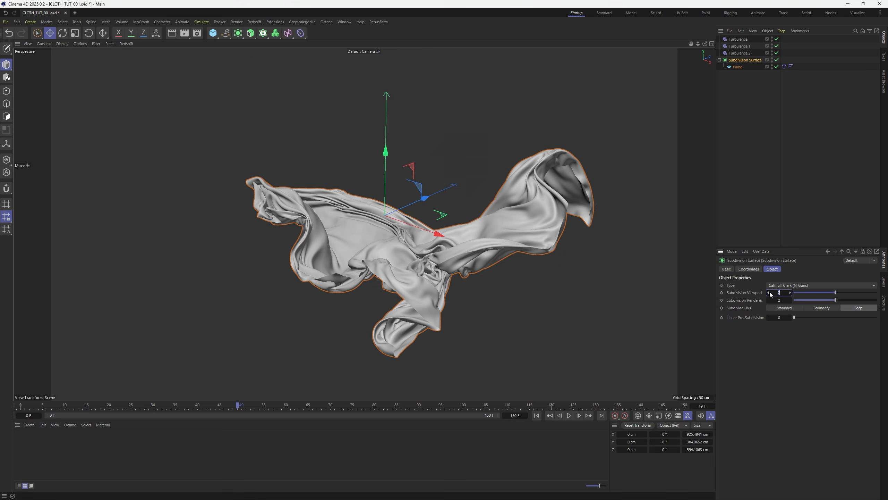
left_click(762, 197)
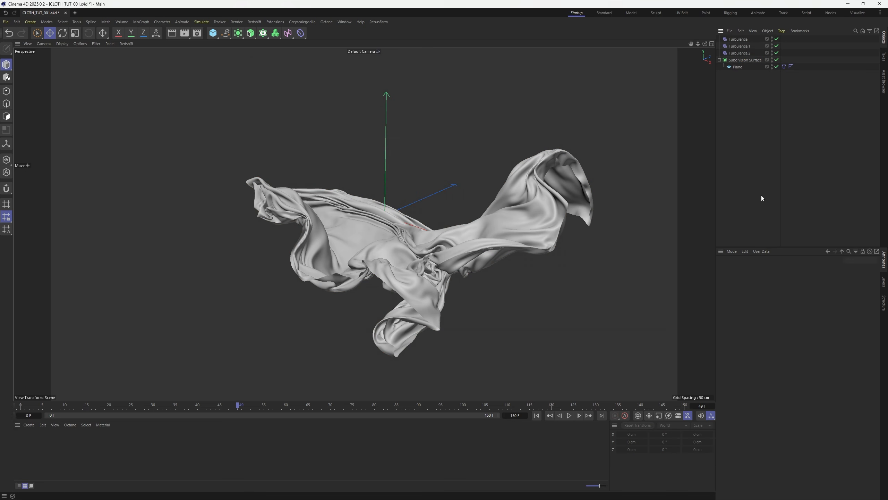
scroll(418, 215, "up", 4)
left_click_drag(414, 234, 424, 139, "alt")
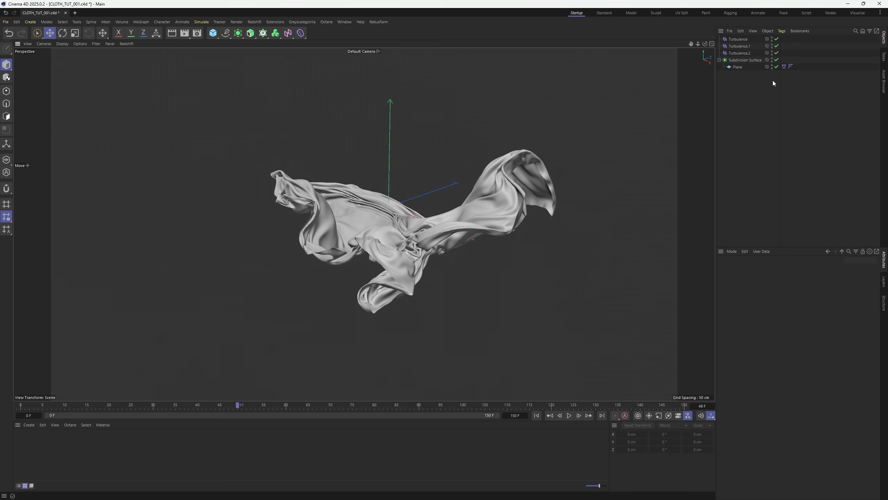
- Disable the Subdivision Surface, return to the first frame, and keep a disabled copy of the plane outside it as a backup
left_click(777, 59)
key("shift+f")
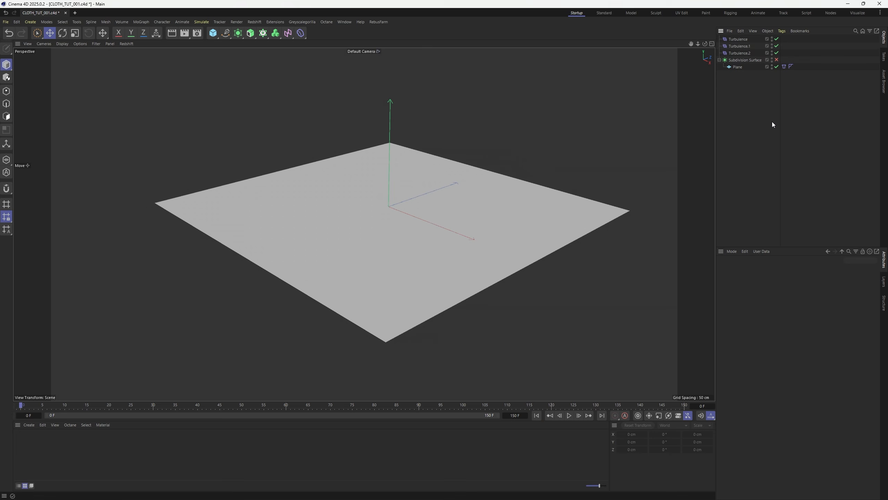
left_click_drag(738, 68, 735, 131, "ctrl")
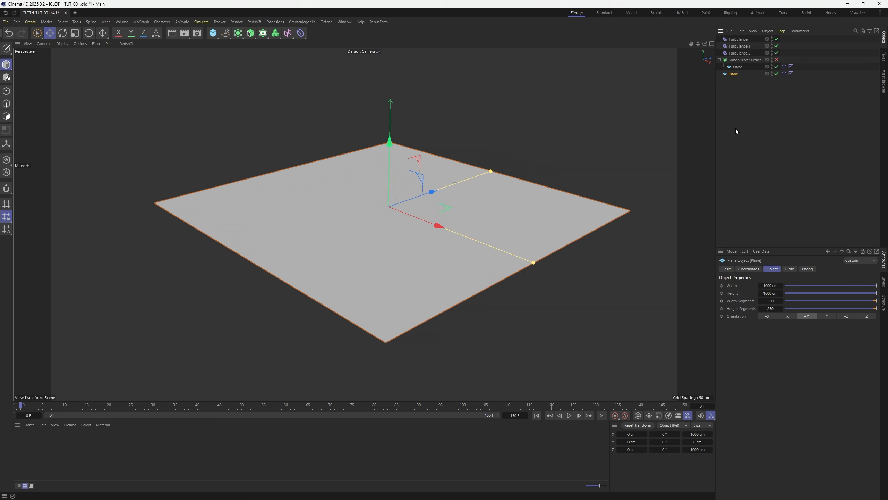
left_click(777, 74)
- Make the plane under the Subdivision Surface editable and select all of its polygons
left_click(738, 67)
left_click(761, 73)
left_click(739, 67)
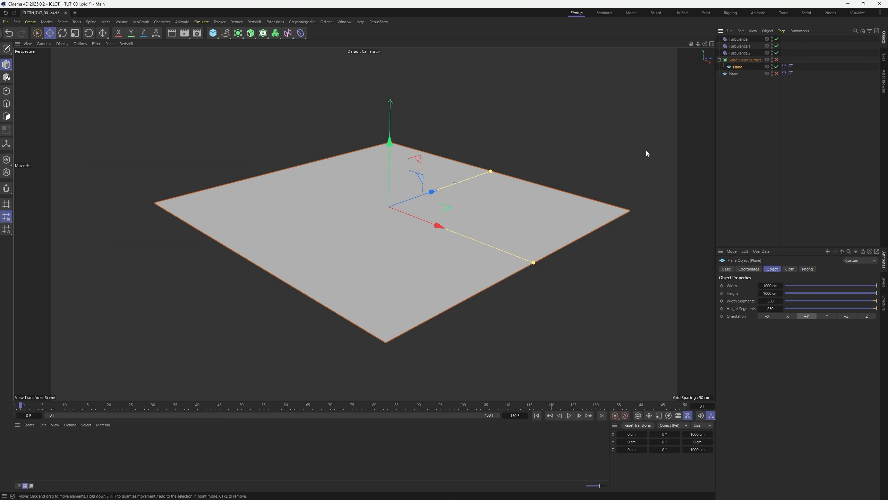
key("c")
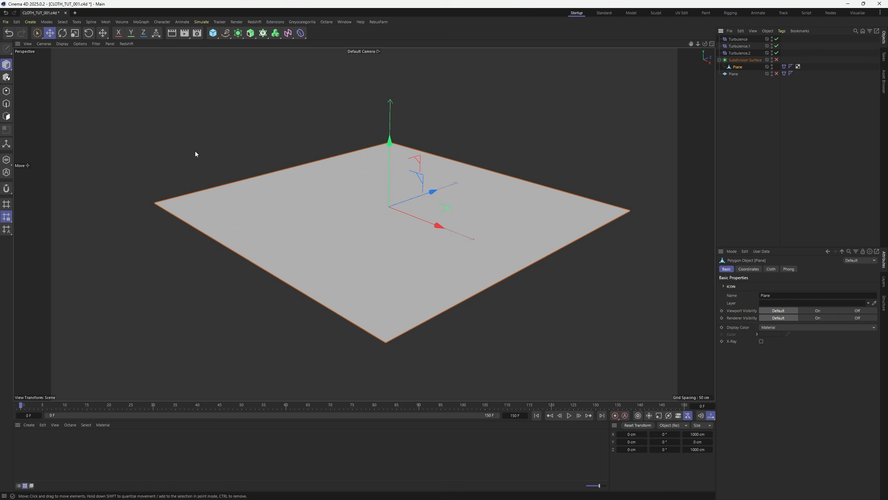
left_click(6, 117)
left_click(381, 230)
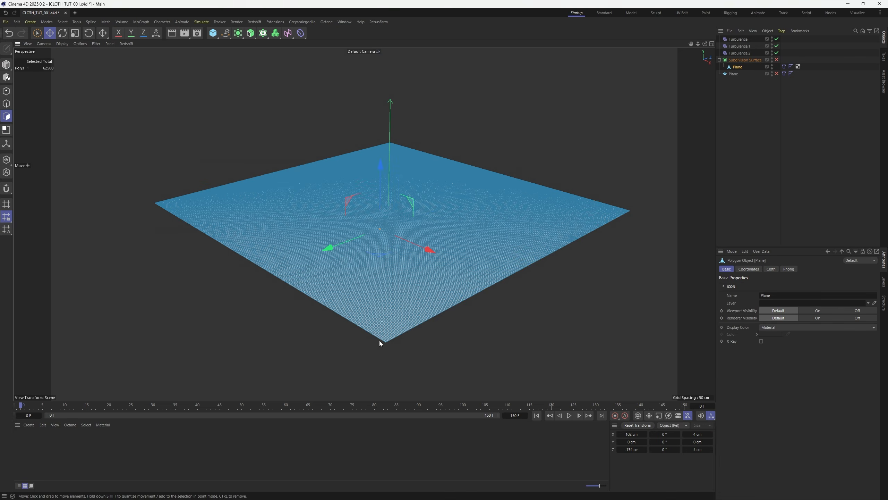
key("ctrl+a")
- Extrude the selected polygons with an offset of 2 cm and Create Caps enabled to give the cloth thickness
right_click(372, 244)
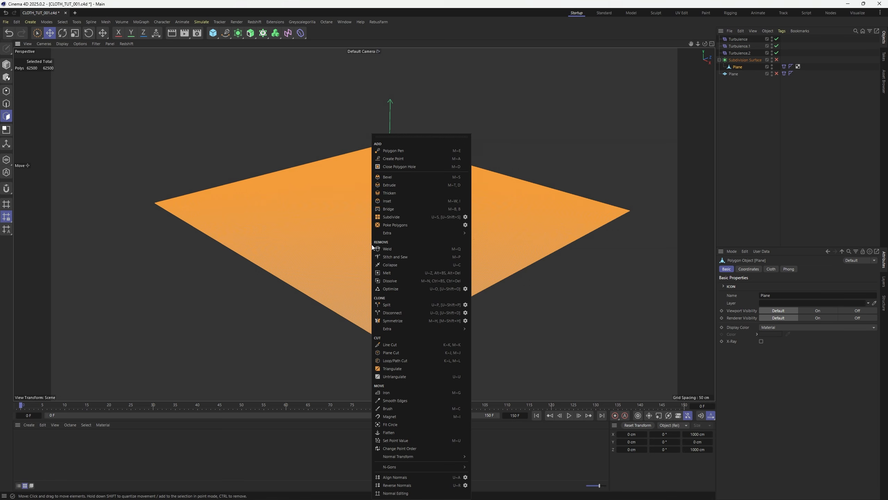
left_click(399, 182)
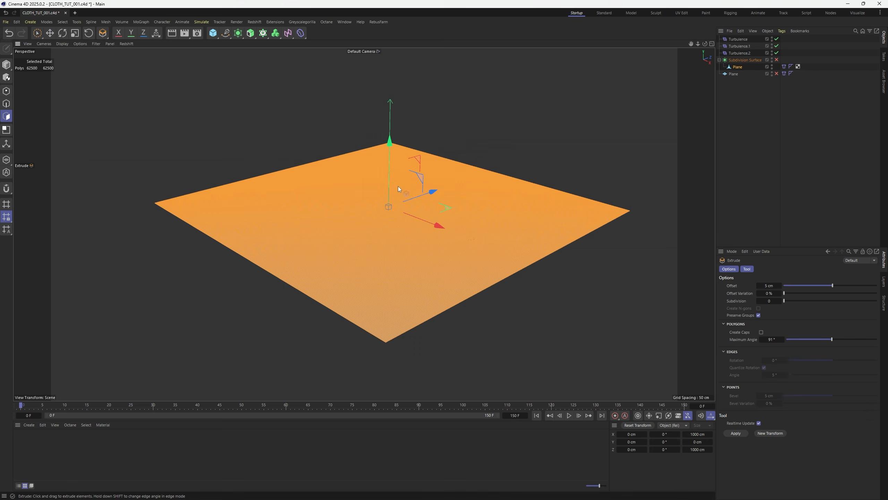
left_click(769, 285)
type("2")
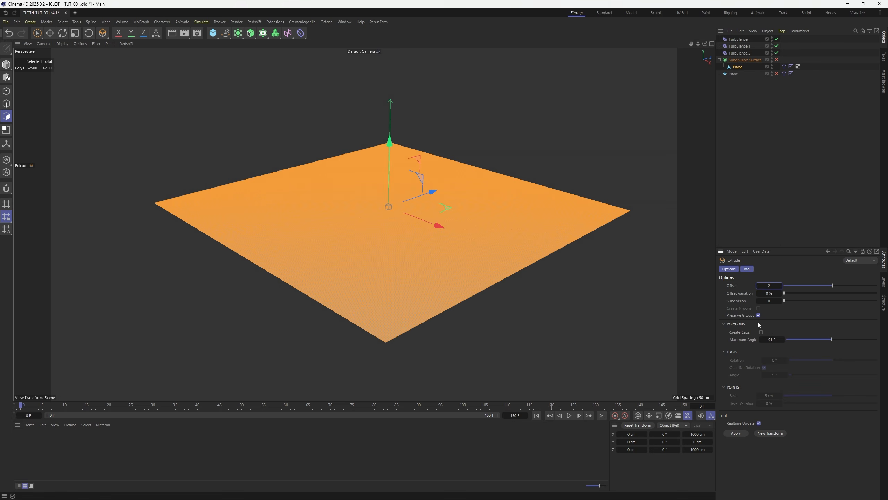
left_click(762, 333)
left_click(737, 434)
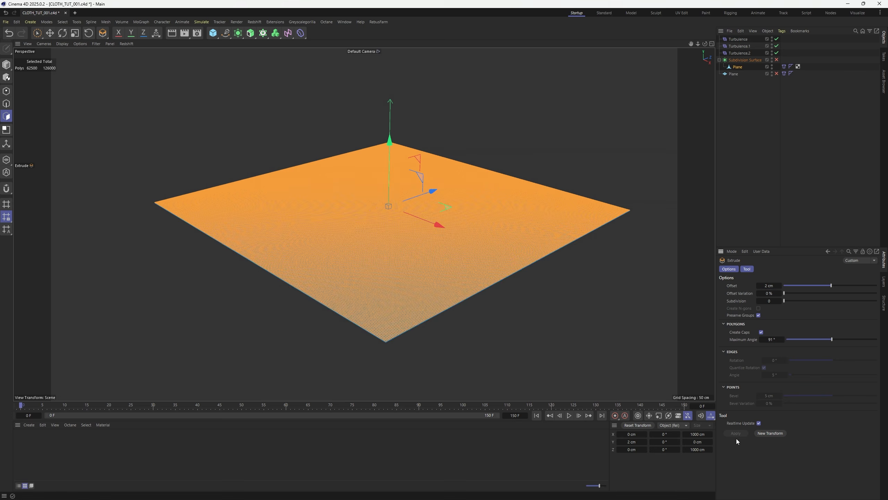
- Enable Balloon on the editable plane's Cloth tag with an Overpressure of 10 and an Expansion Time of 45 F
left_click(785, 66)
left_click(764, 269)
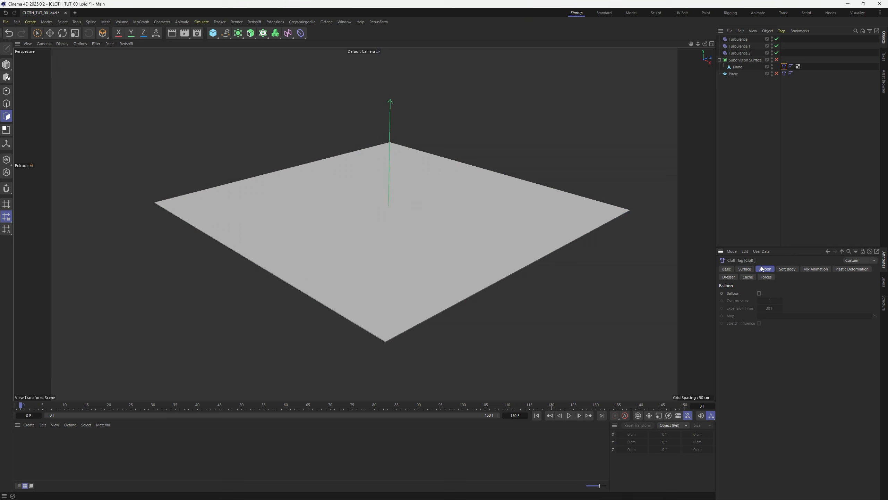
left_click(760, 293)
left_click(770, 300)
type("1")
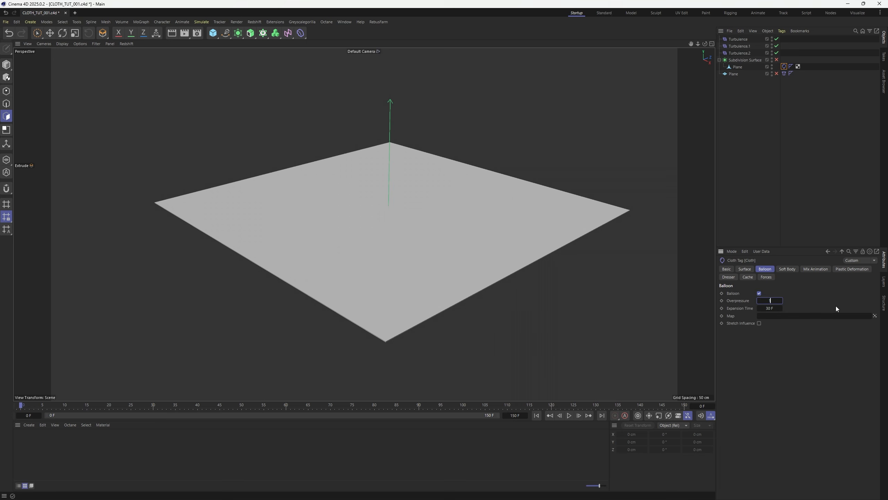
type("0")
key("Tab")
type("45")
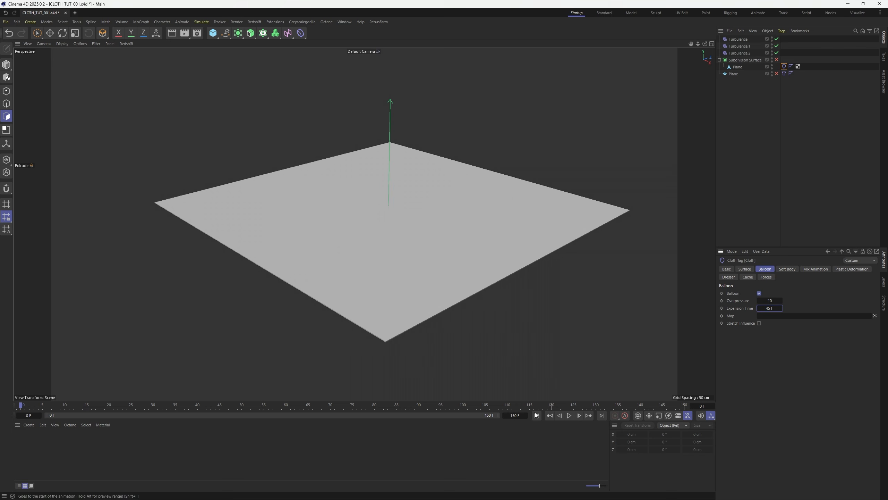
- Save the project, play the simulation with the balloon effect, and inspect the thickened cloth's wrinkles up close
key("ctrl+s")
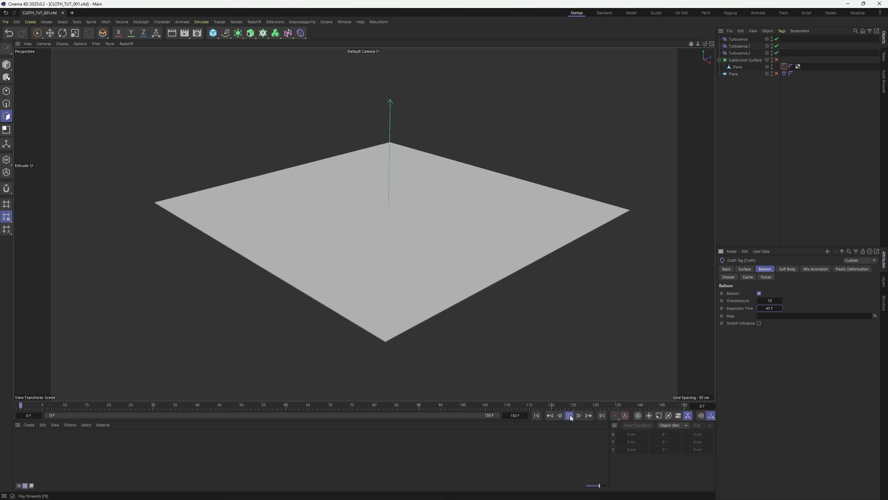
left_click(569, 416)
left_click(765, 179)
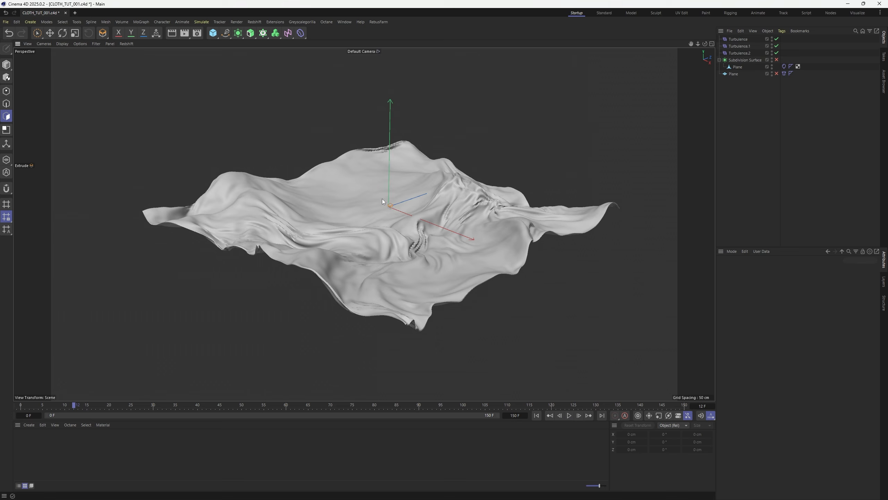
scroll(382, 203, "up", 5)
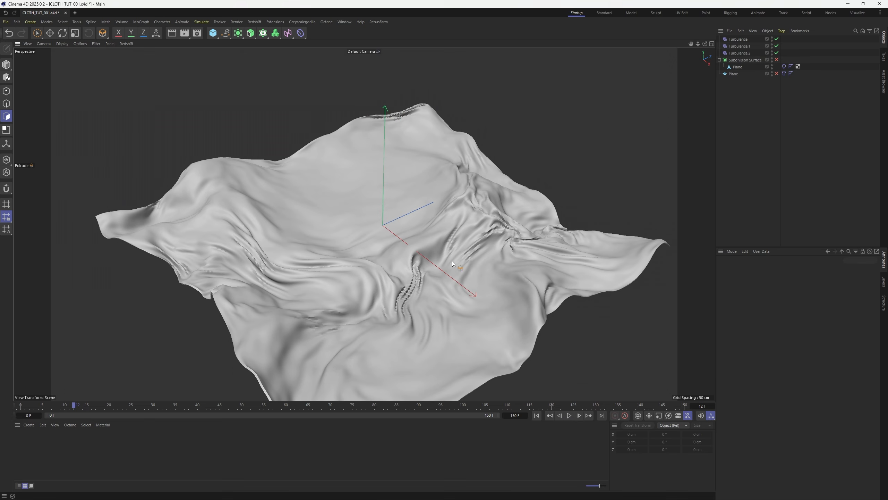
left_click_drag(453, 261, 410, 240, "alt")
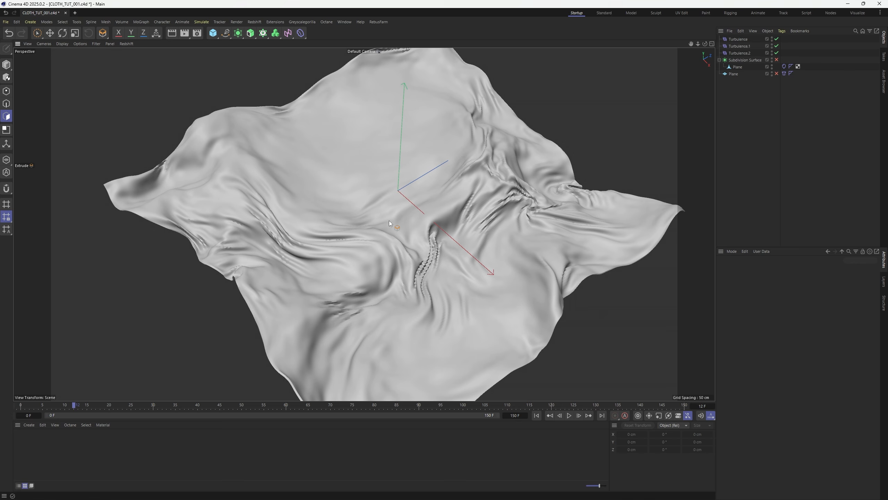
left_click_drag(389, 221, 414, 200, "alt")
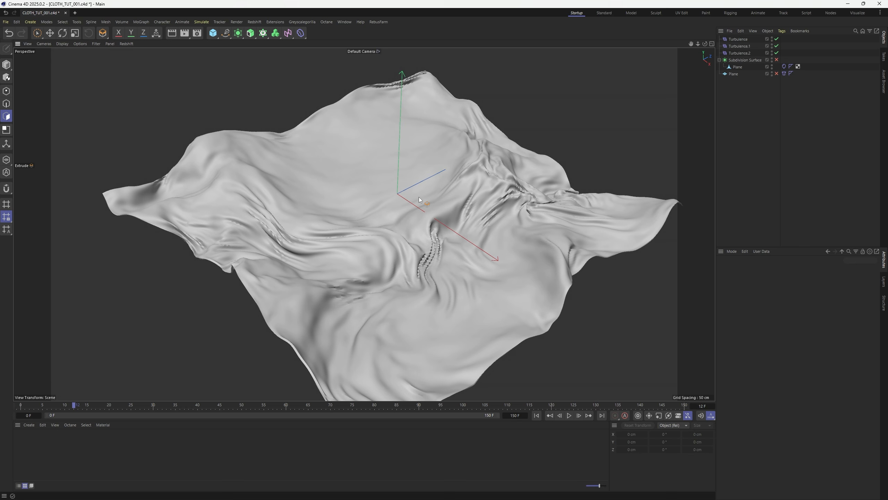
- Review the Cloth tag's Balloon settings, then continue playing the simulation to frame 42
left_click(784, 66)
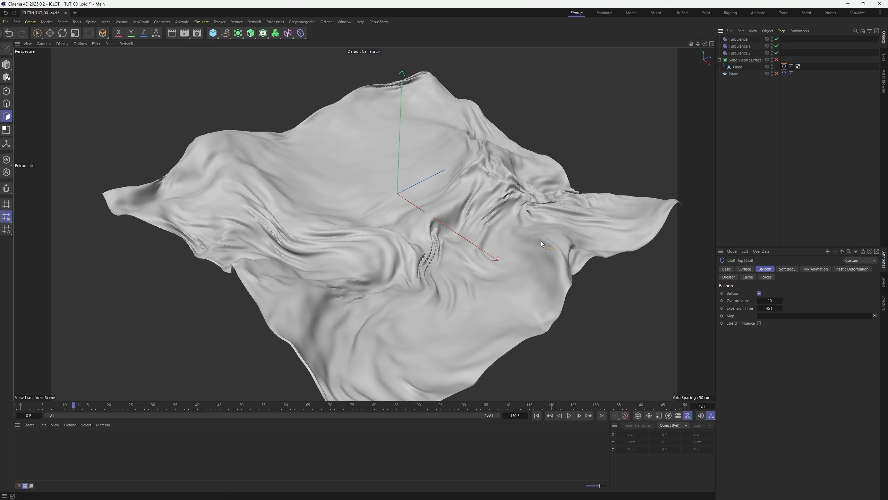
left_click(798, 163)
left_click(569, 415)
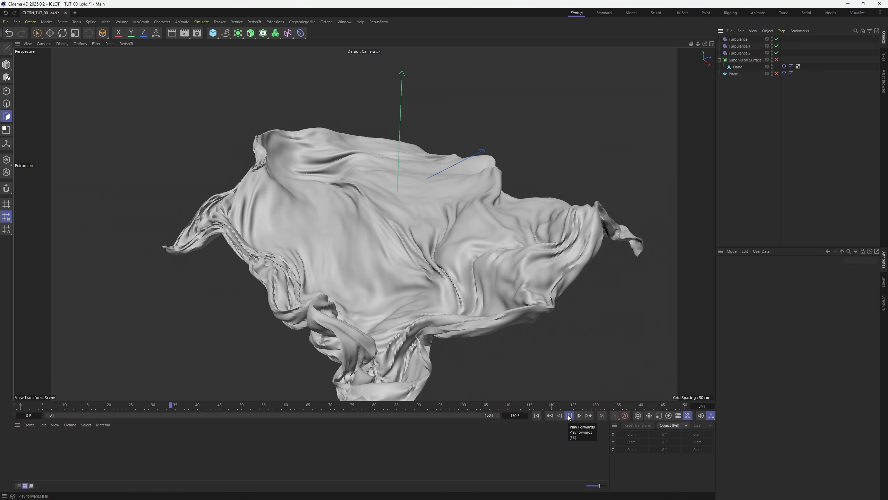
left_click(569, 415)
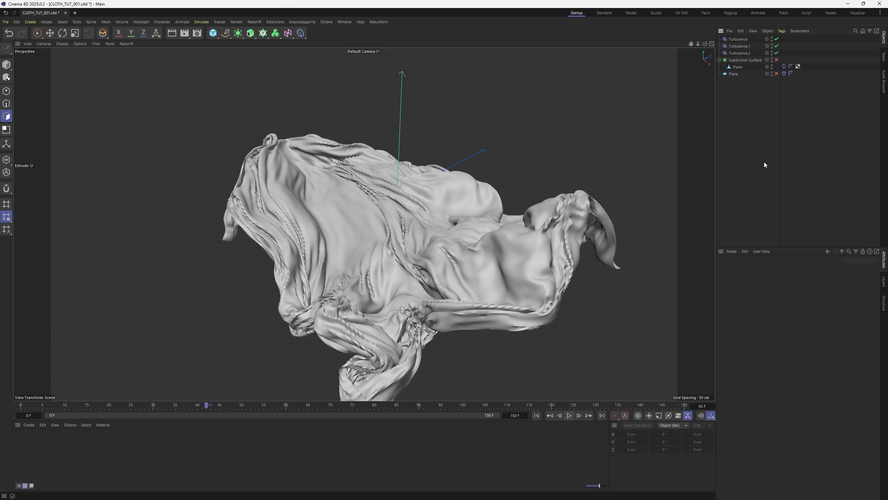
- Add a Redshift camera to the scene and set its focal length to 200 mm
left_click(261, 20)
left_click(319, 51)
left_click(778, 307)
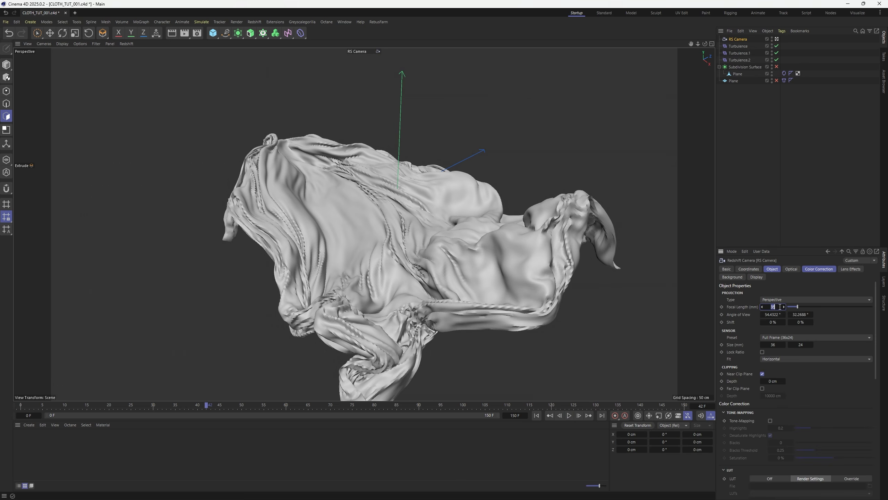
type("200")
key("Return")
- Zero the camera's X and Y position and its heading and pitch, and dolly it back to frame the whole cloth
left_click(755, 270)
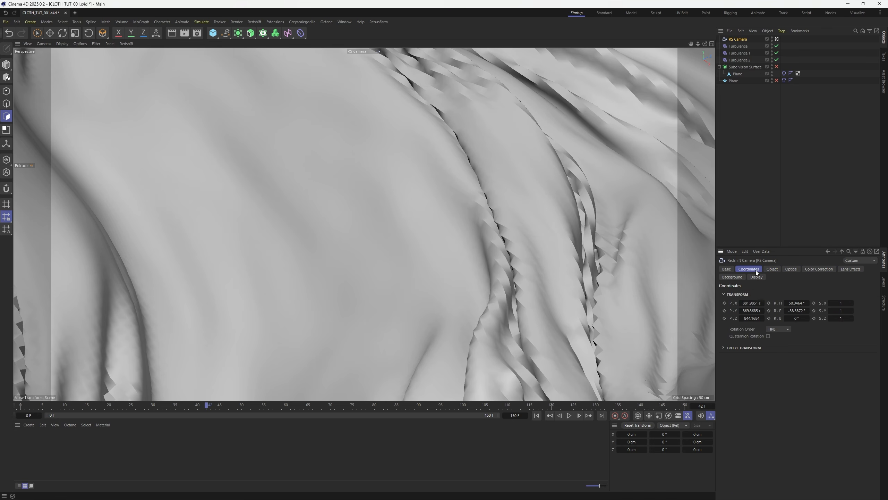
left_click(755, 303)
type("0")
key("Tab")
type("0")
key("Tab")
key("Tab")
type("0")
key("Tab")
type("0")
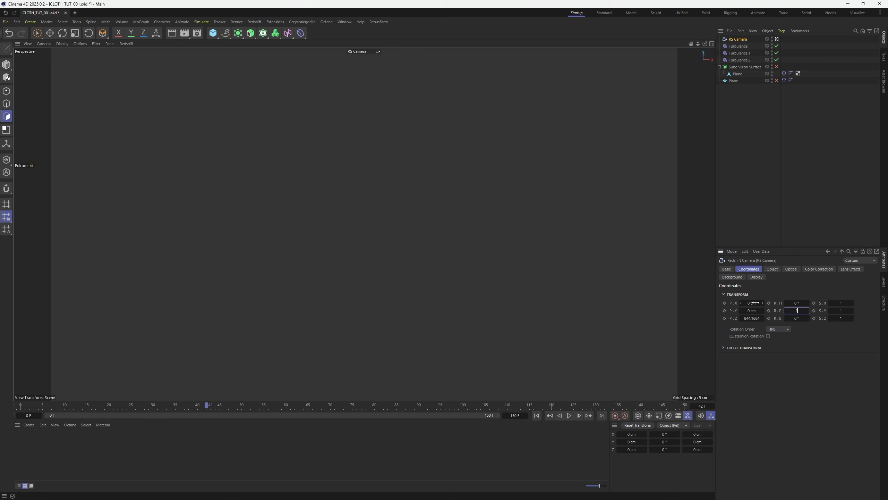
key("Return")
left_click_drag(697, 43, 700, 39)
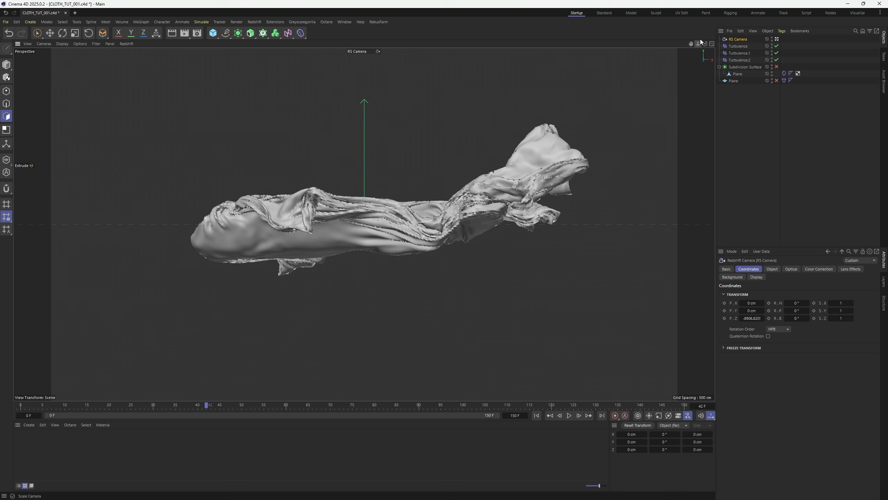
- Set the project's View Clipping to Huge
left_click(770, 137)
key("ctrl+d")
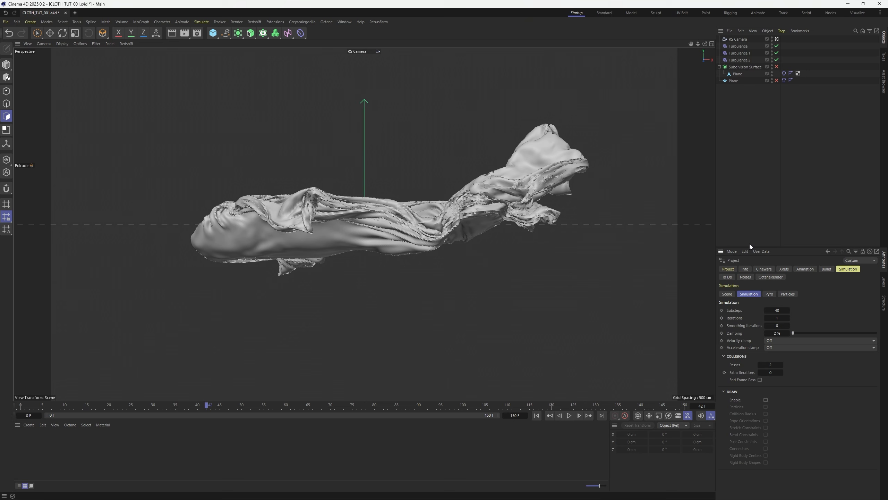
left_click(729, 295)
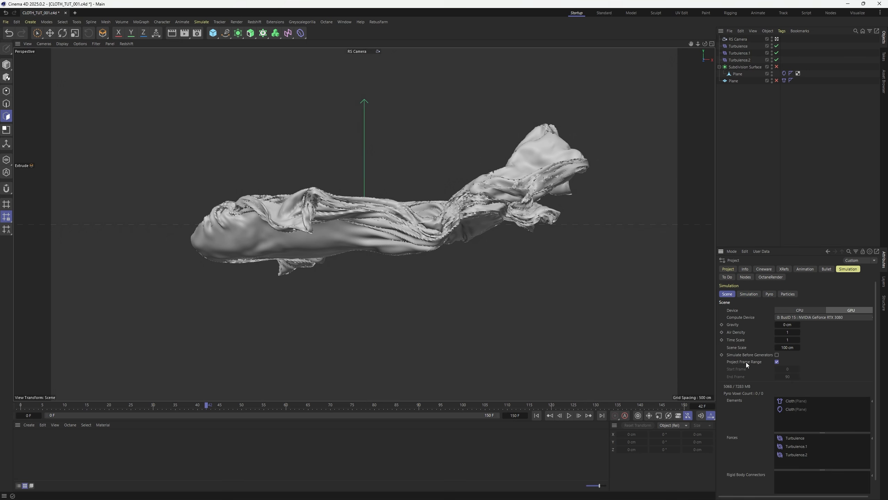
left_click(729, 269)
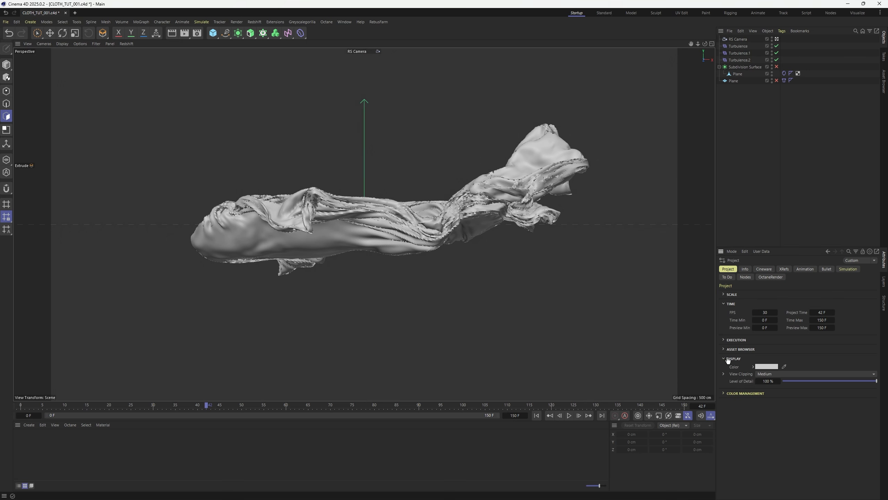
left_click(784, 373)
left_click(768, 413)
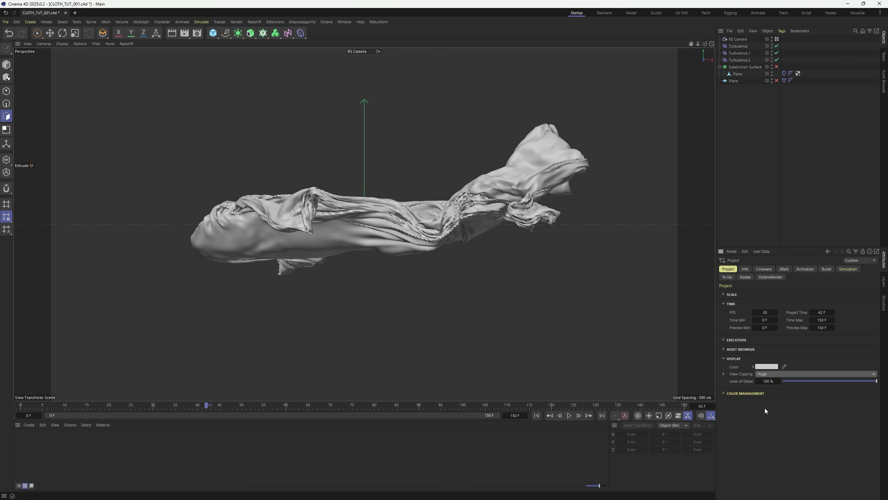
- Dolly the RS Camera closer to the cloth while previewing the Subdivision Surface, and return to the default camera
left_click_drag(699, 44, 717, 43)
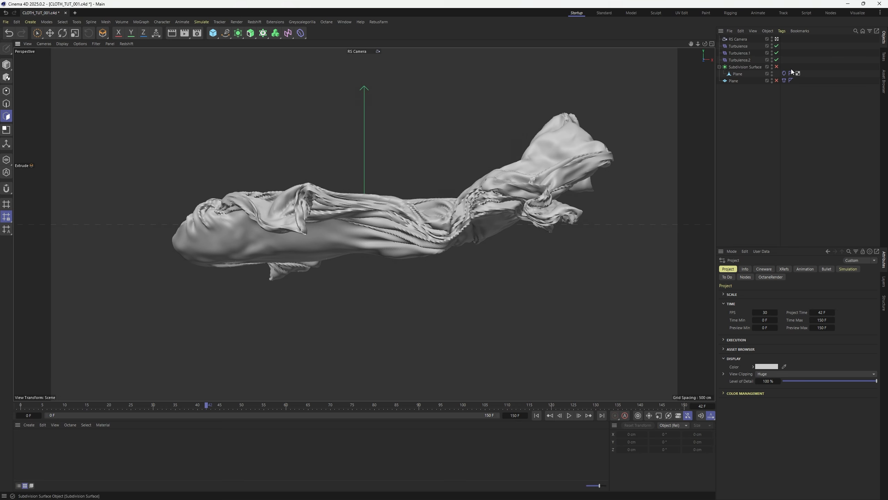
left_click(777, 67)
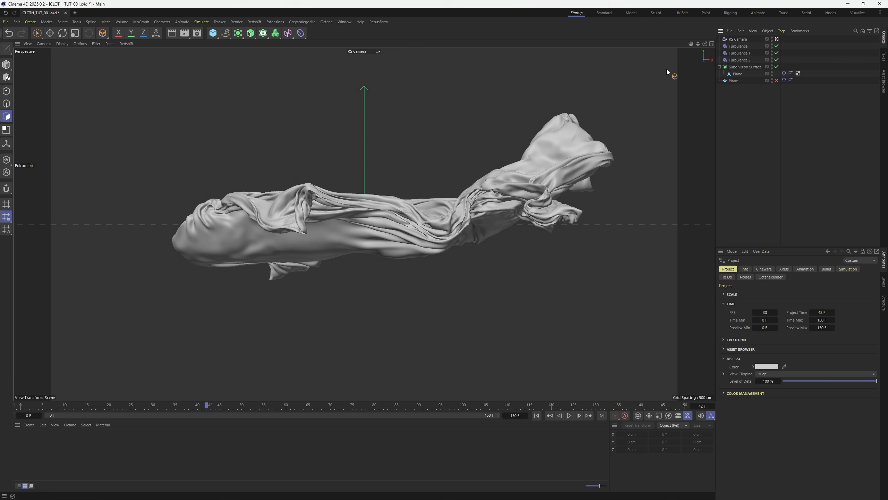
left_click_drag(699, 44, 713, 64)
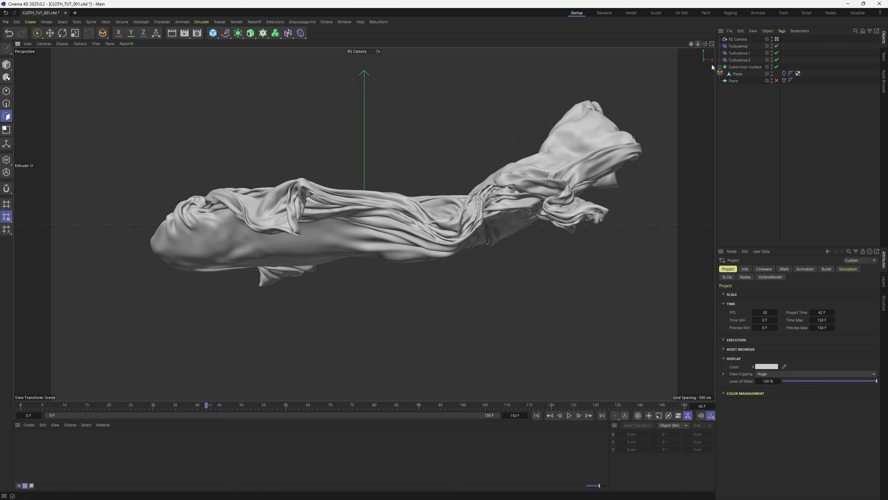
left_click(776, 67)
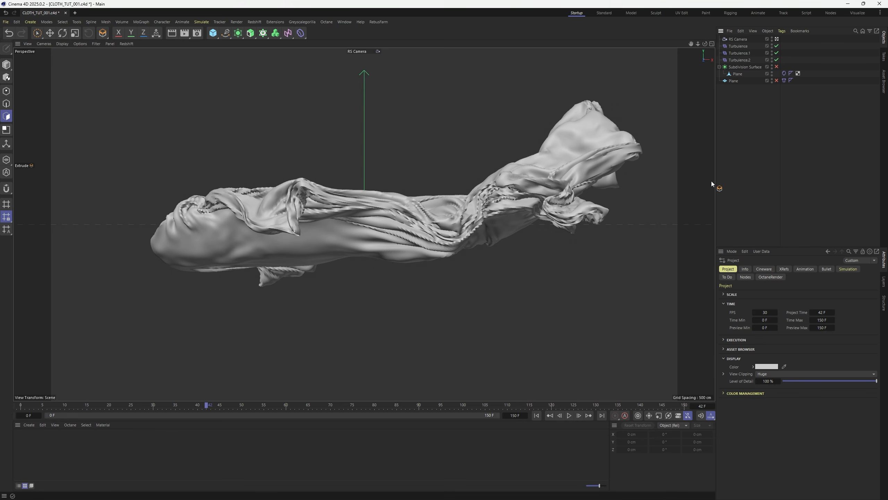
left_click_drag(711, 180, 490, 339, "alt")
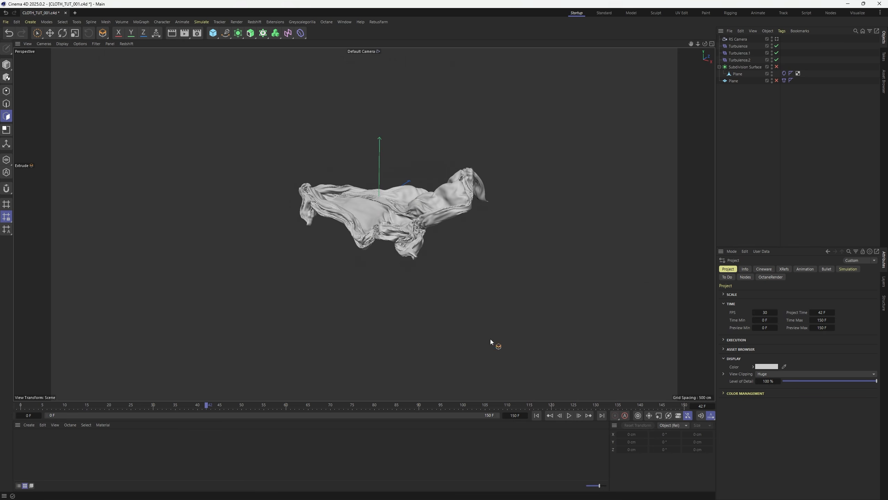
- Return to frame 0 and add a sphere around the plane, enlarged to about 1495 cm in diameter
left_click(537, 415)
left_click(213, 33)
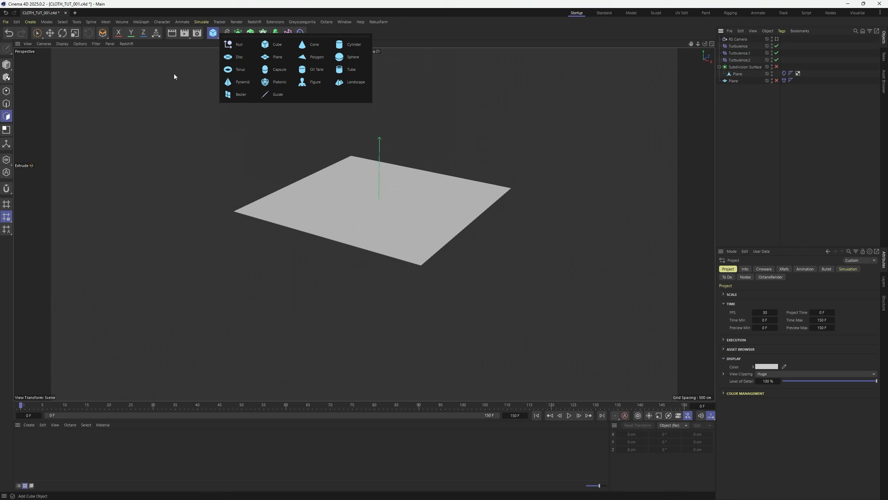
left_click(361, 53)
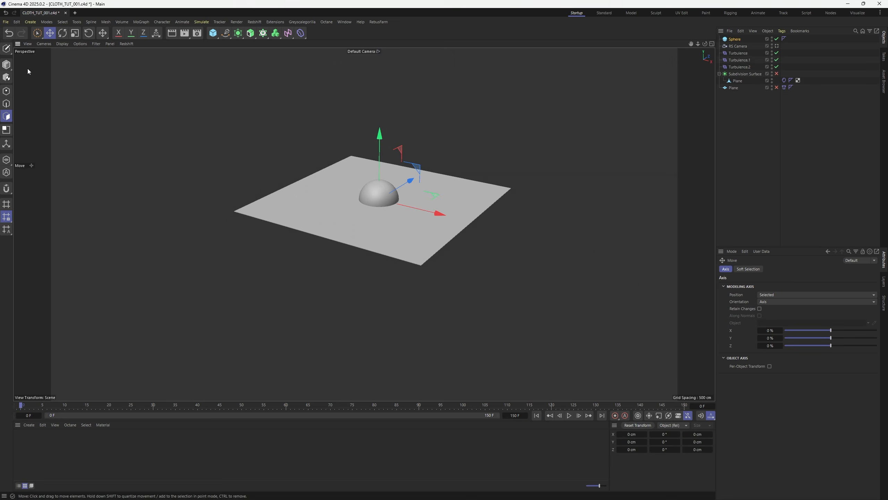
left_click(6, 65)
left_click_drag(397, 204, 531, 214)
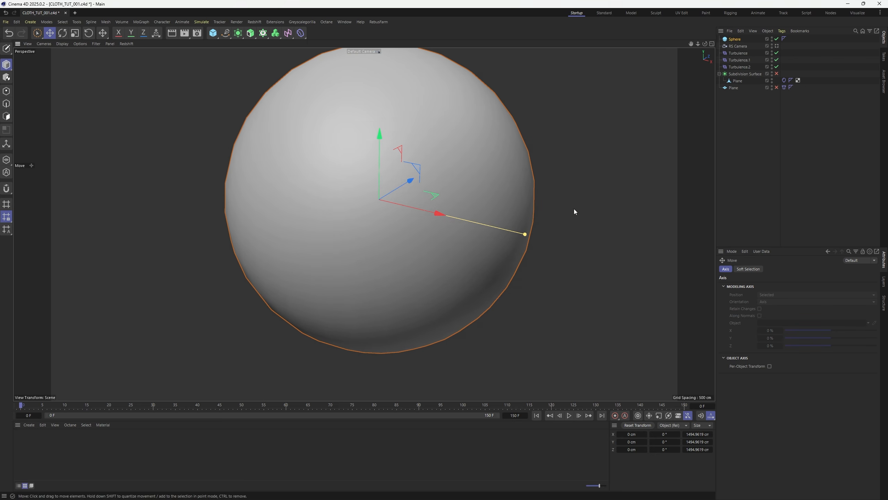
- Give the sphere a Collider tag with Bounce 10, Friction 0 and Collider Side set to Both
right_click(734, 39)
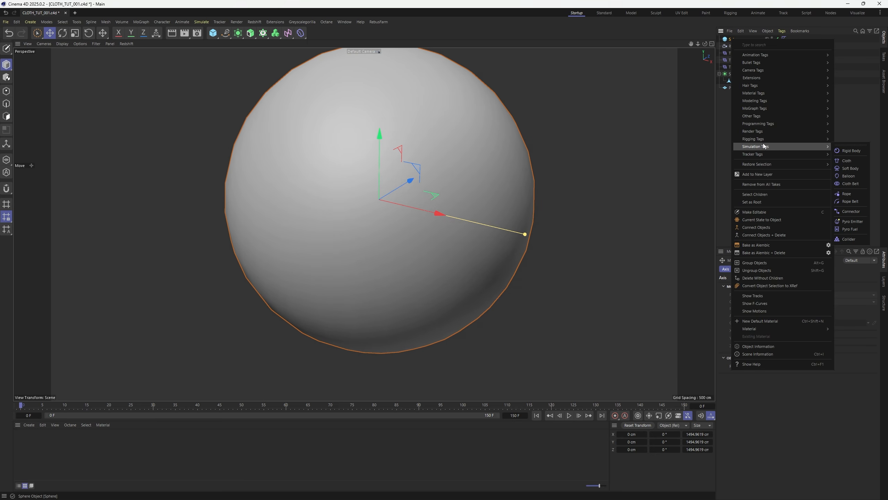
mouse_move(802, 147)
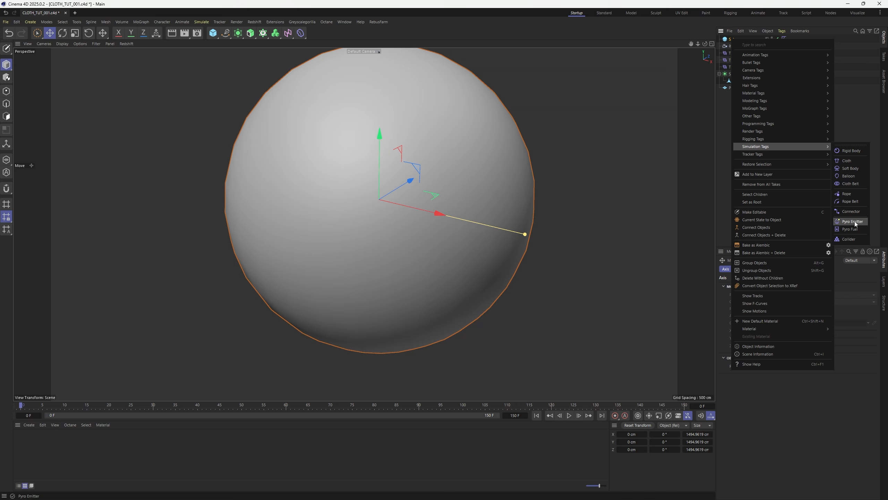
left_click(849, 239)
left_click(769, 300)
type("1")
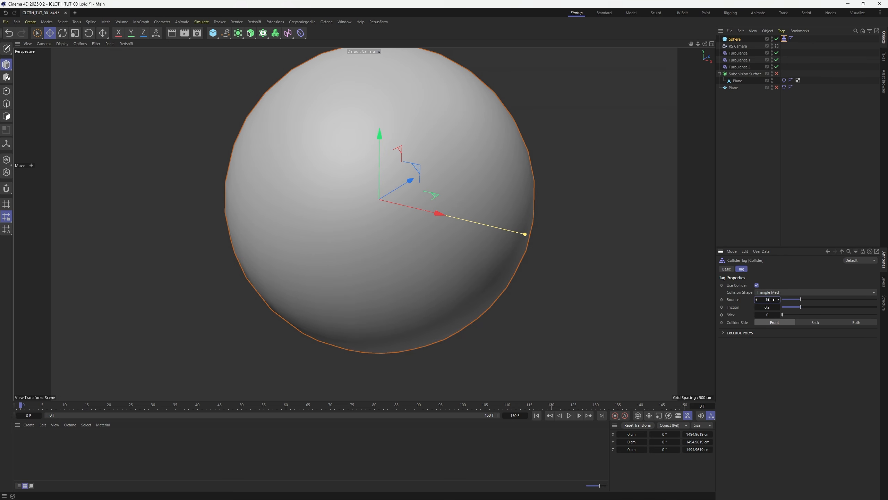
key("Tab")
type("0")
key("Return")
left_click(856, 322)
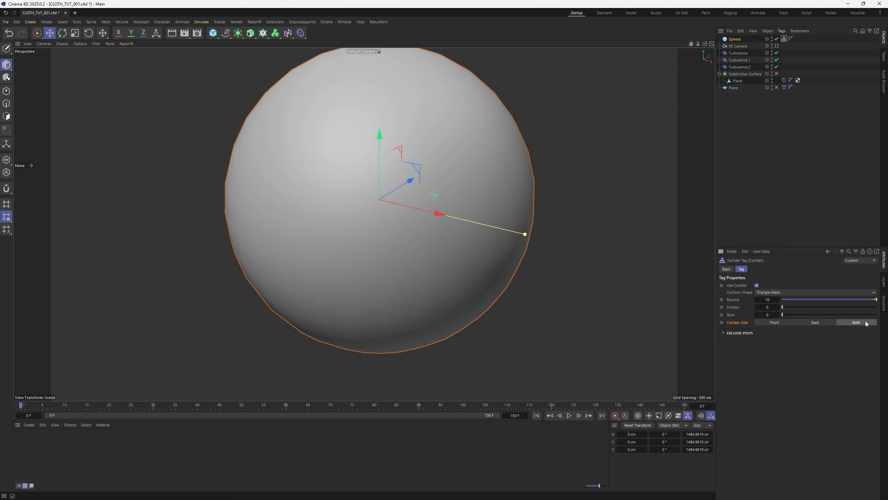
- Hide the sphere, play the simulation to frame 60, and inspect the cloth from several angles
left_click(772, 39)
left_click(753, 136)
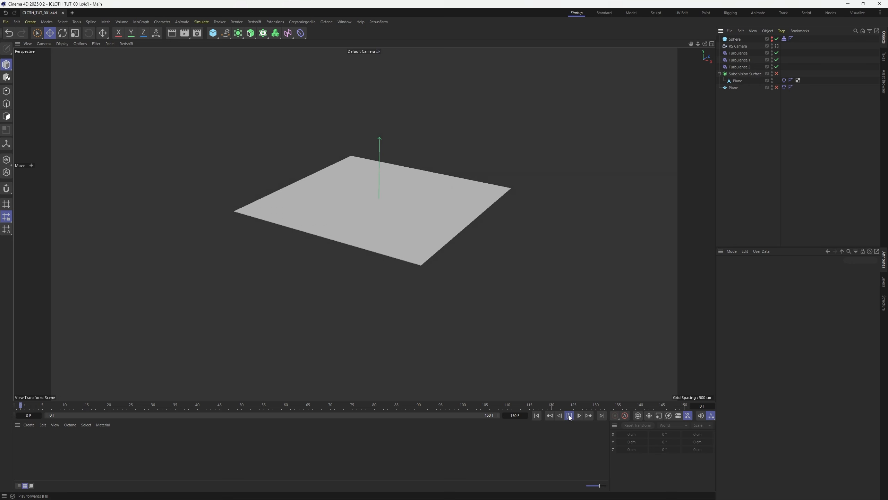
left_click(569, 416)
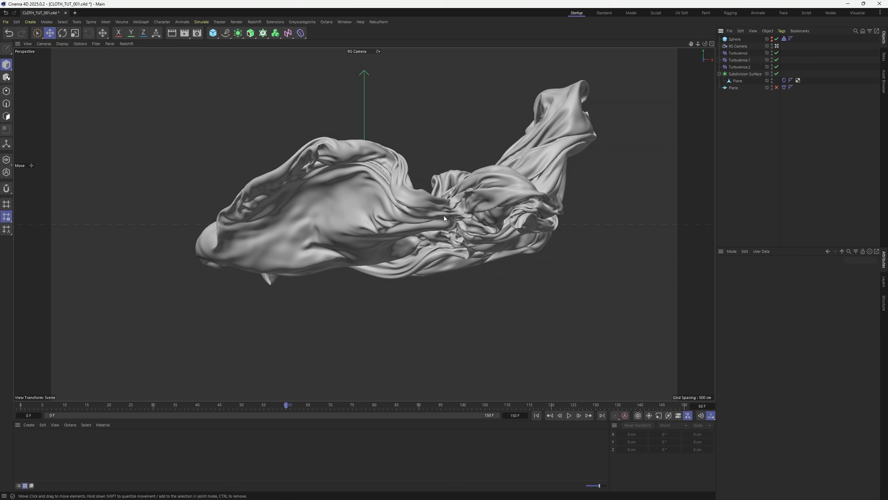
left_click_drag(434, 219, 383, 275, "alt")
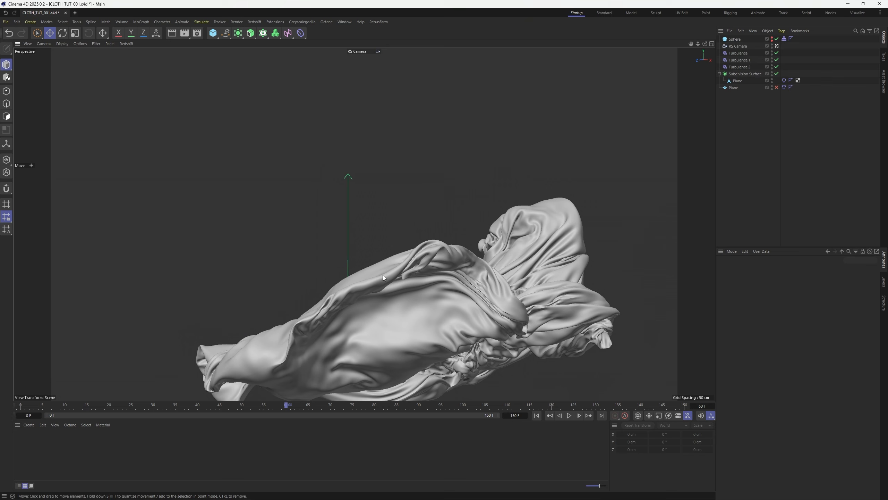
left_click_drag(464, 279, 467, 202, "alt")
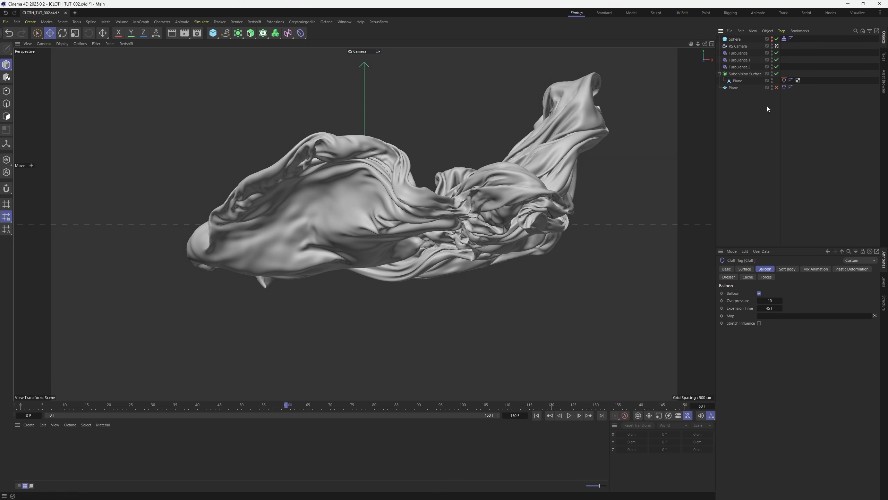
- Take the cloth plane out of the Subdivision Surface and delete the Subdivision Surface
left_click(776, 74)
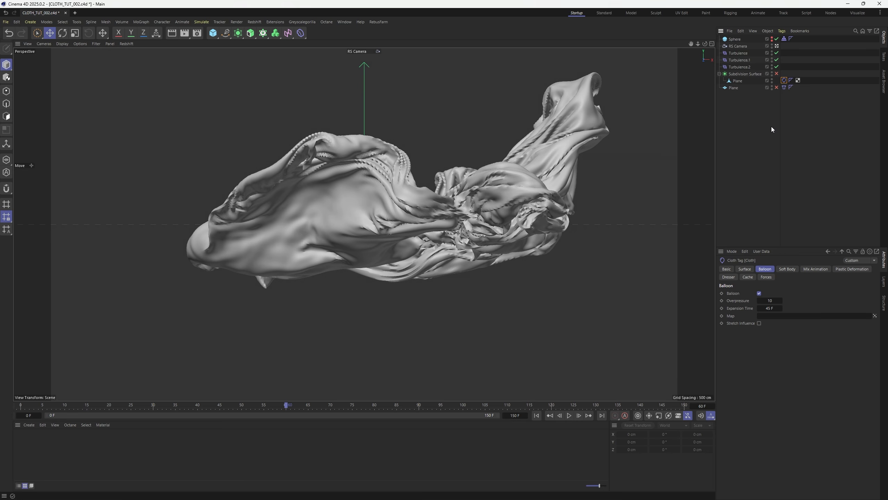
left_click_drag(736, 85, 735, 85)
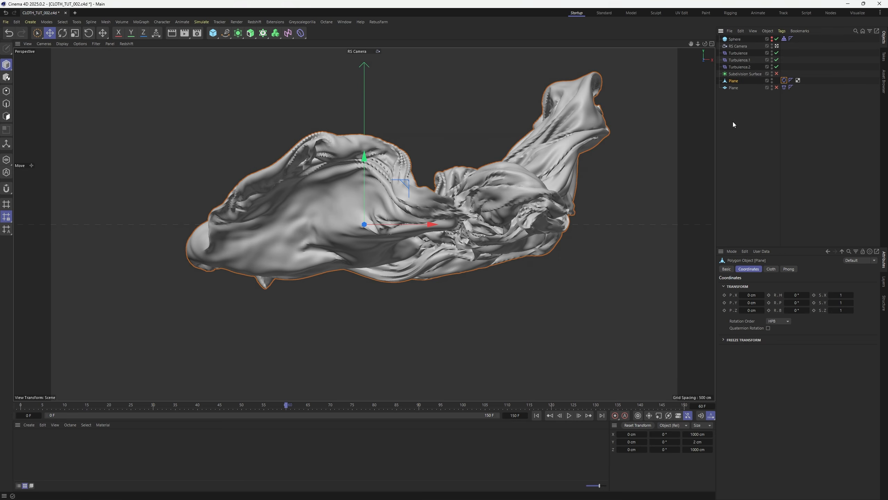
left_click(752, 74)
key("Delete")
- Review the cloth plane's Cache settings and remove the Cloth tag from the disabled original plane
left_click(773, 74)
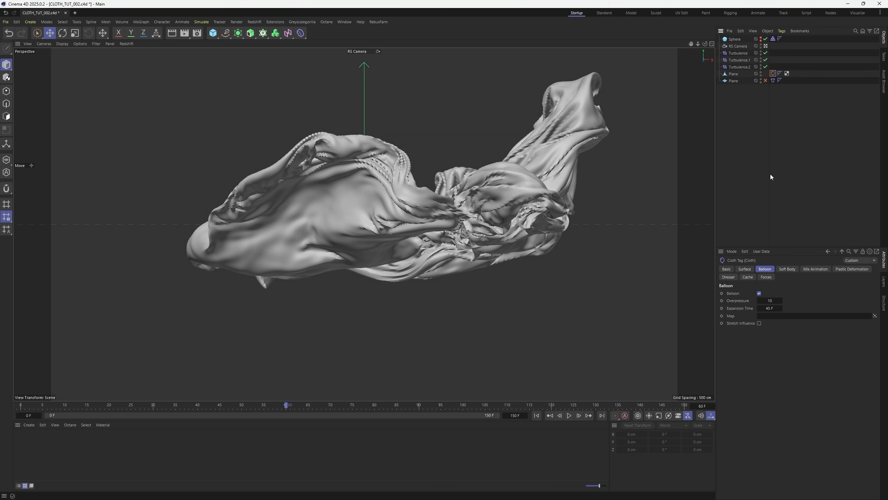
left_click(750, 278)
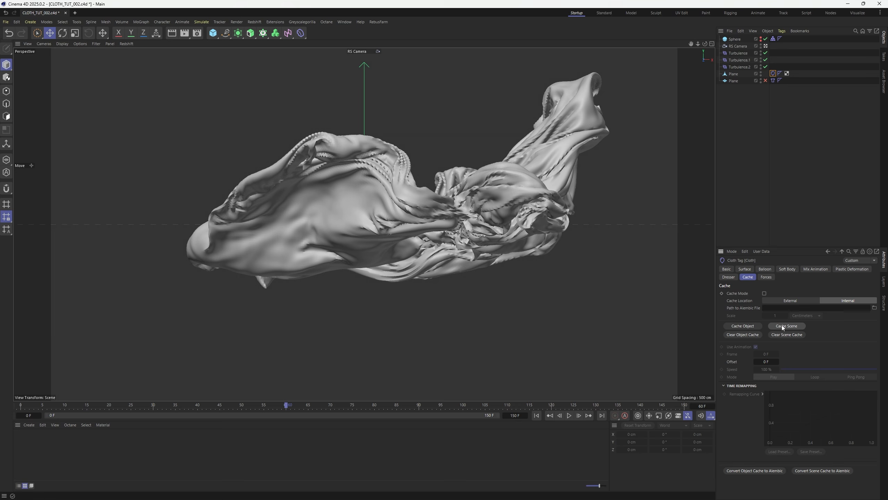
left_click(775, 80)
left_click(773, 73)
left_click(738, 53)
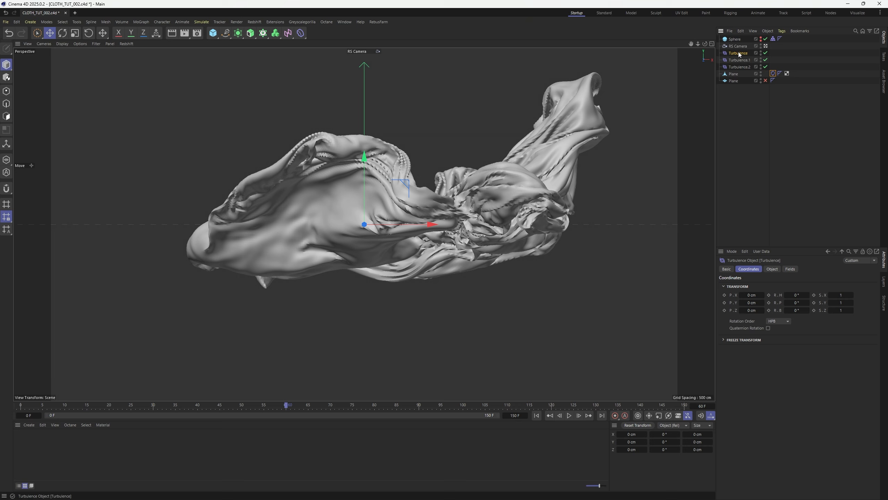
- Cache the whole scene's simulation from the remaining Cloth tag, with the cache location set to Internal
left_click(774, 74)
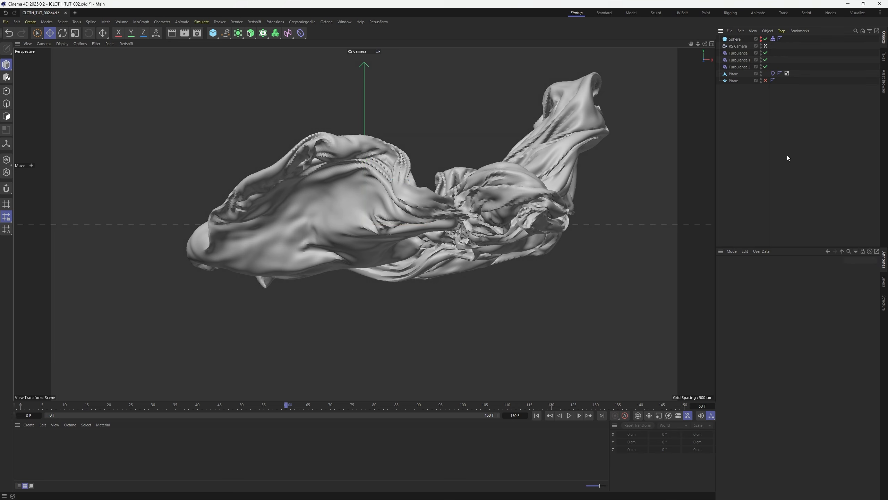
left_click(748, 277)
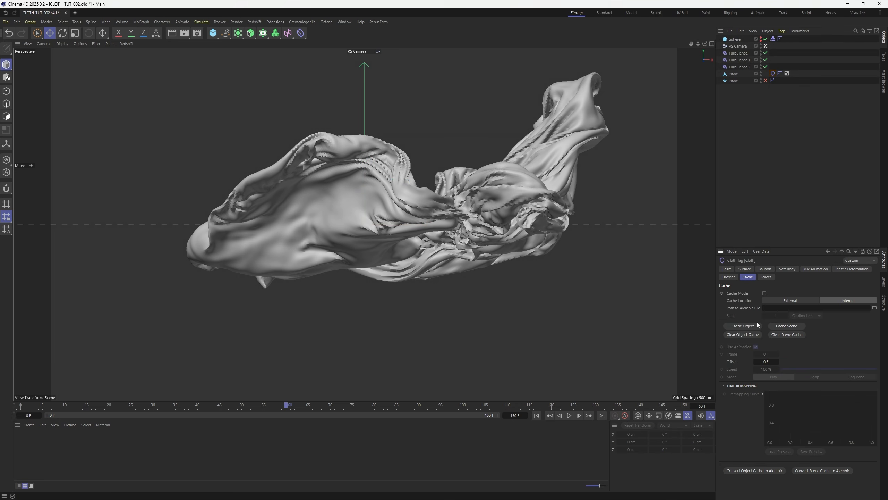
left_click(783, 326)
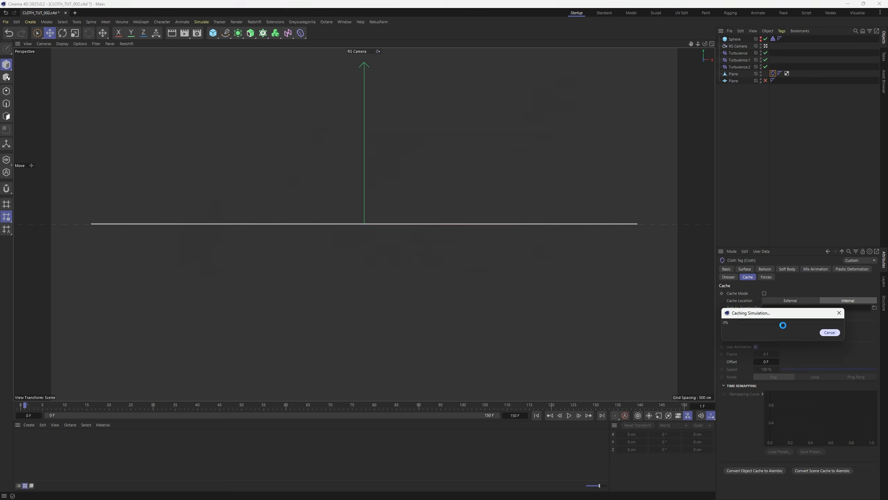
- Play back the cached cloth simulation, pausing at frame 57 to check the folds before continuing
left_click(569, 416)
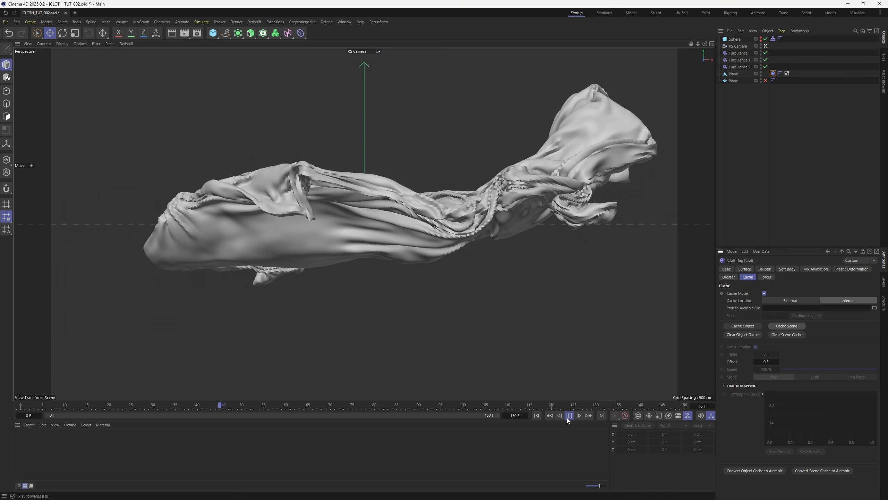
left_click(569, 415)
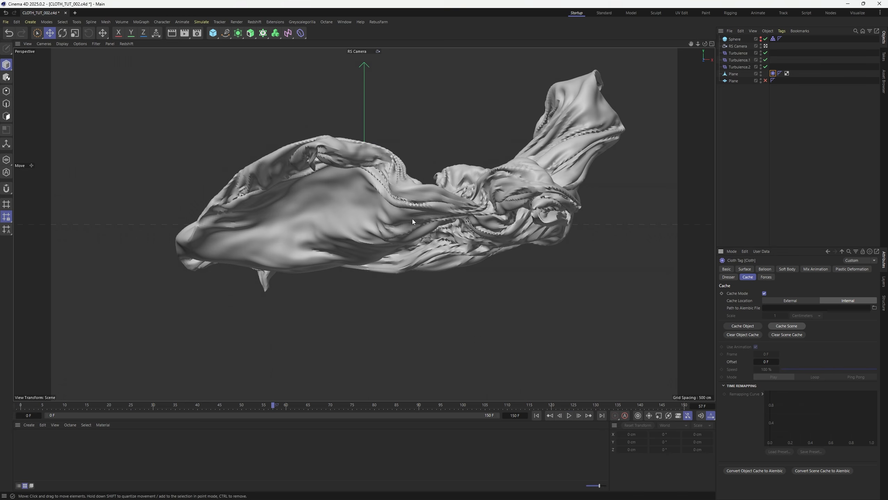
left_click(570, 416)
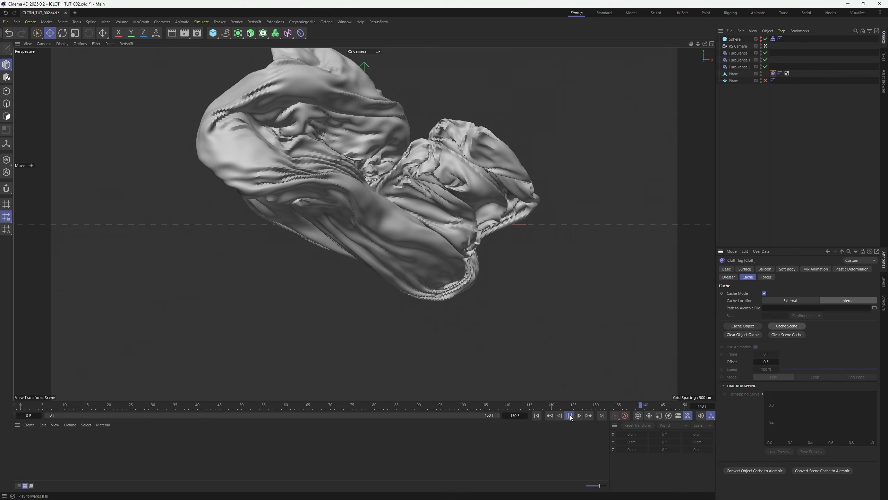
- Scrub the cached cloth simulation back to its early frames and convert the whole scene cache to Alembic
left_click(570, 415)
left_click_drag(577, 405, 87, 406)
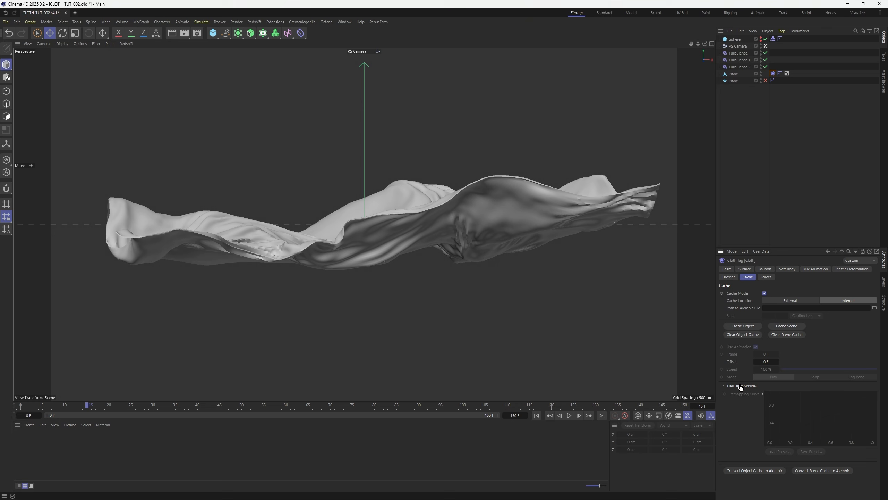
left_click(826, 472)
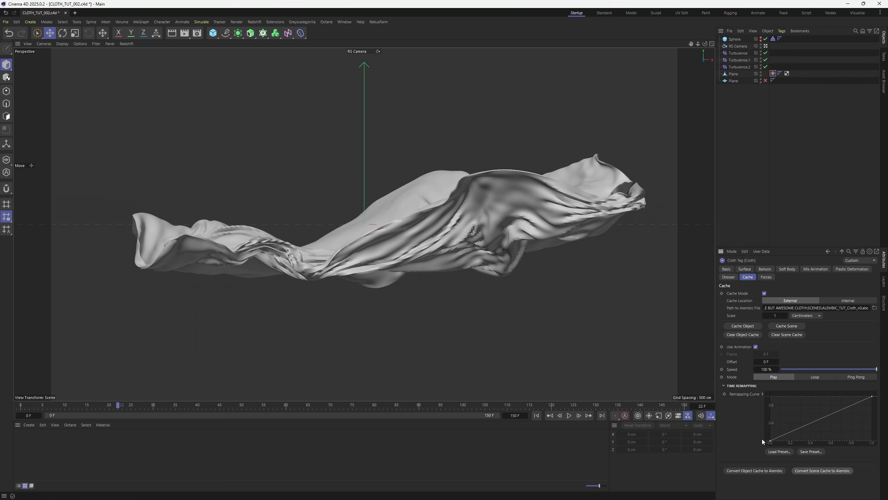
- Flatten the cache's time Remapping Curve by raising its start point and lowering its end point, checking the slowed playback
left_click_drag(769, 441, 770, 432)
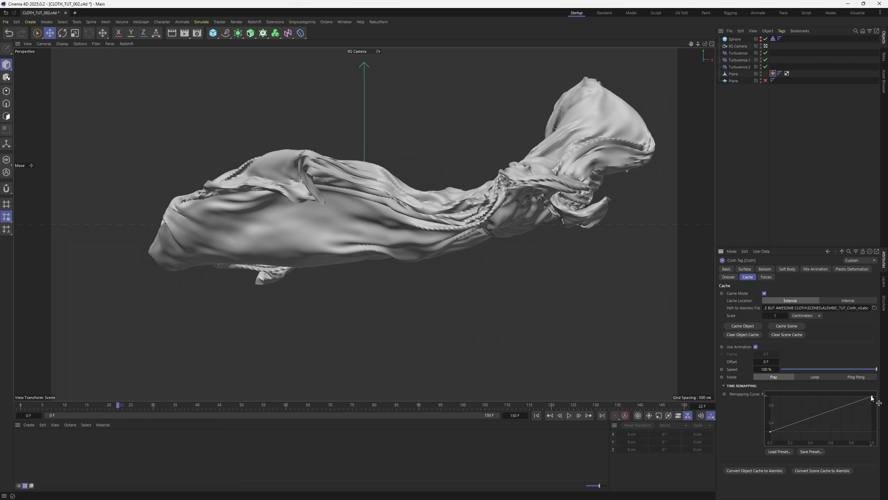
left_click_drag(872, 398, 873, 415)
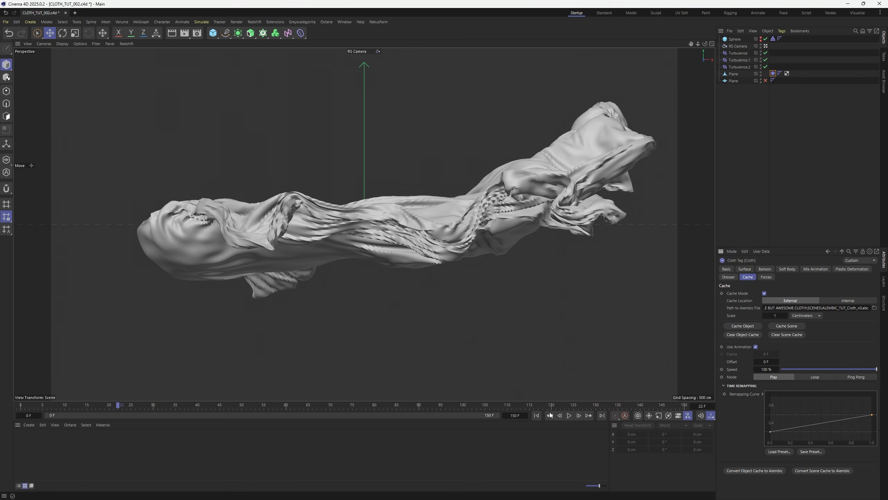
left_click(570, 415)
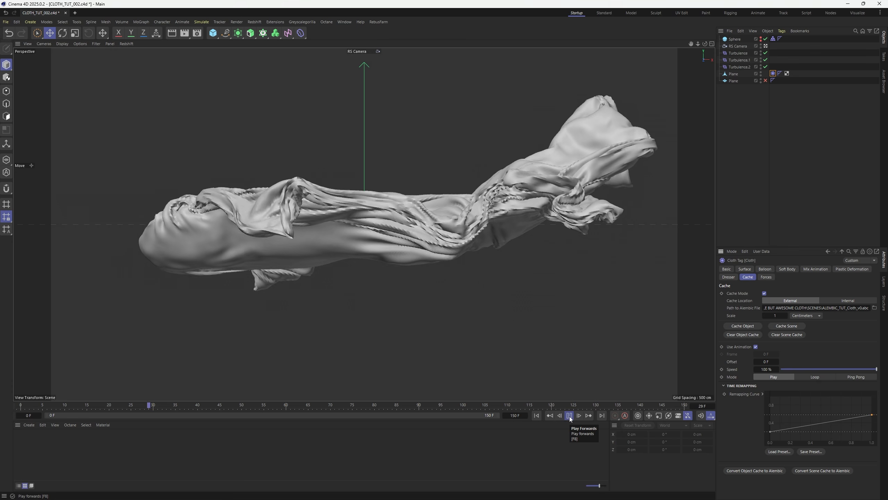
left_click_drag(770, 432, 770, 429)
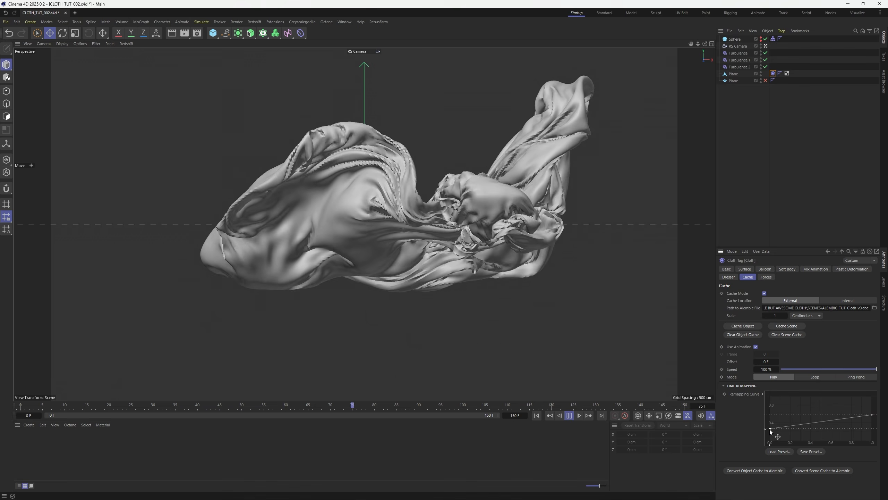
left_click(570, 416)
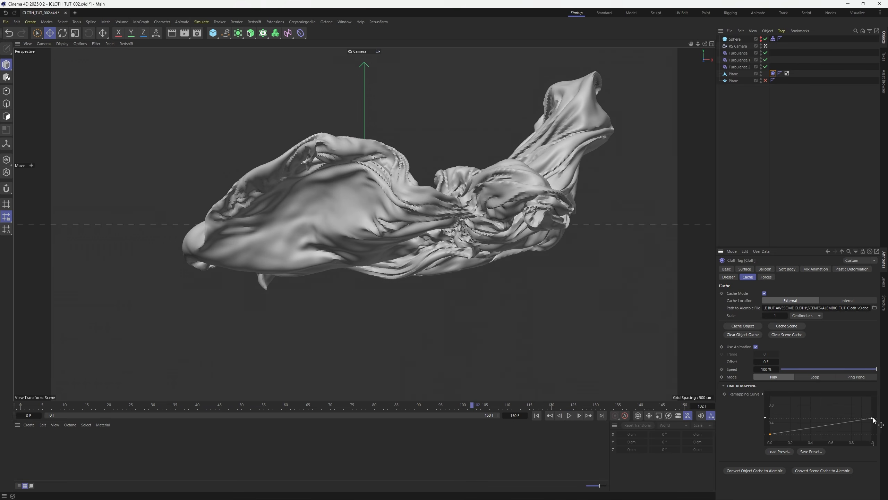
- Add a point about a fifth of the way along the Remapping Curve and raise it for a fast start that levels off
right_click(872, 419)
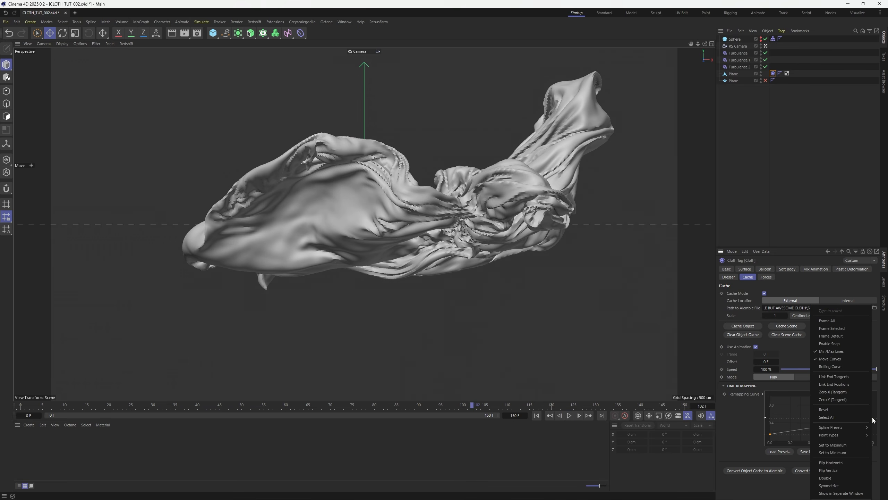
mouse_move(850, 434)
left_click(778, 436)
left_click(806, 430, "ctrl")
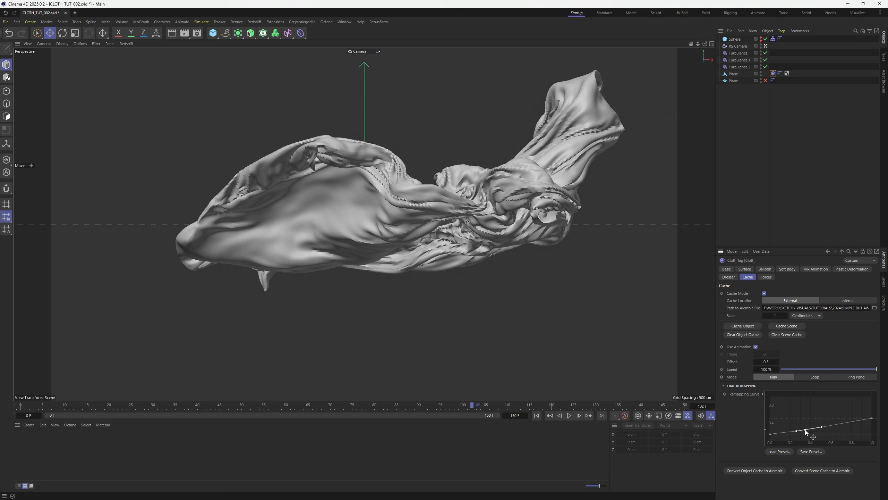
mouse_move(806, 430)
left_mouse_down()
mouse_move(815, 422)
mouse_move(799, 426)
left_mouse_up()
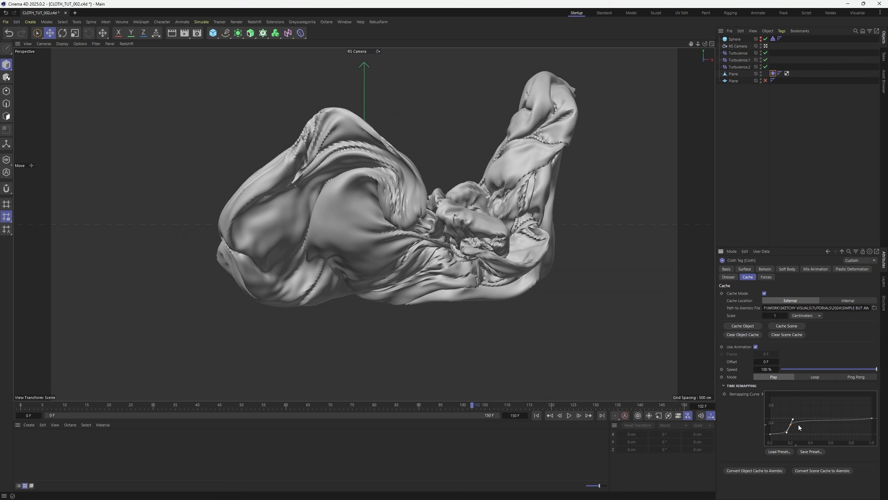
left_click(873, 418)
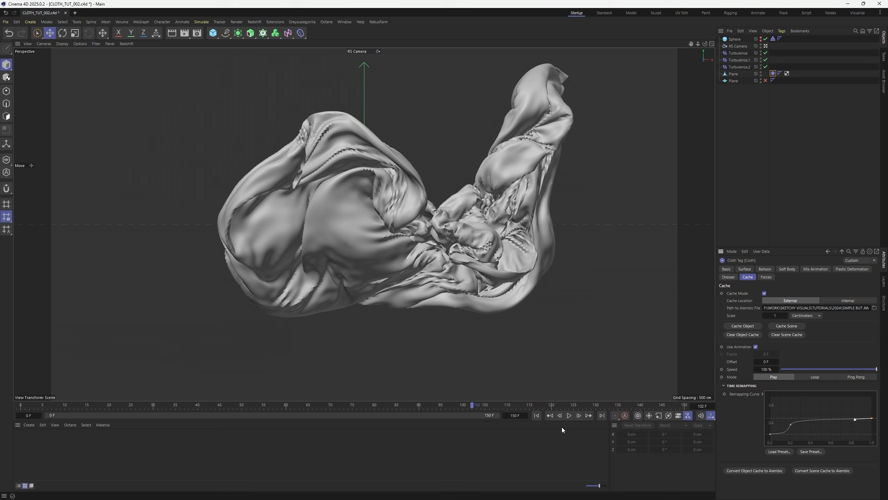
- Play the remapped animation from the start and fine-tune the added curve point's position and height to soften the transition
left_click(538, 416)
left_click(570, 415)
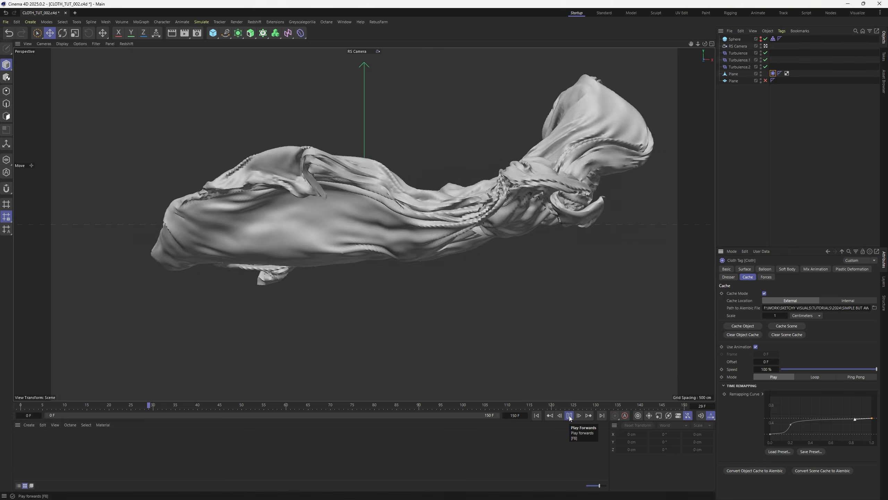
left_click(570, 415)
left_click_drag(791, 424, 785, 431)
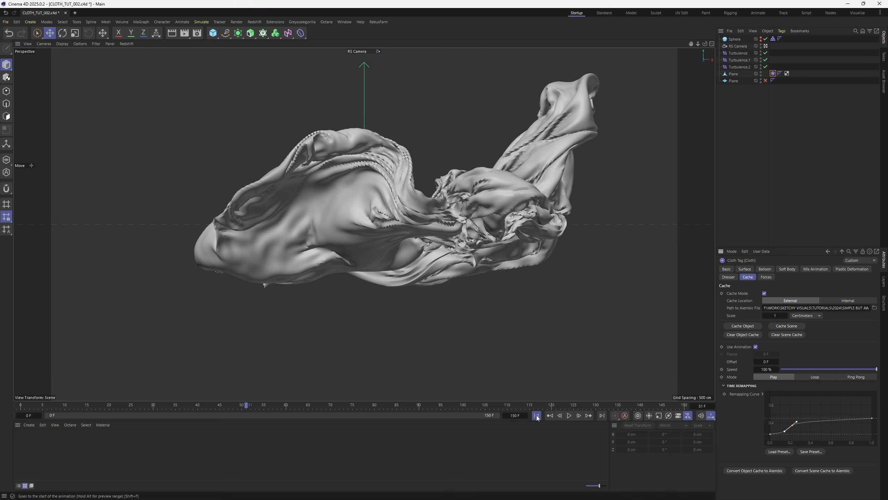
left_click(537, 415)
left_click(569, 416)
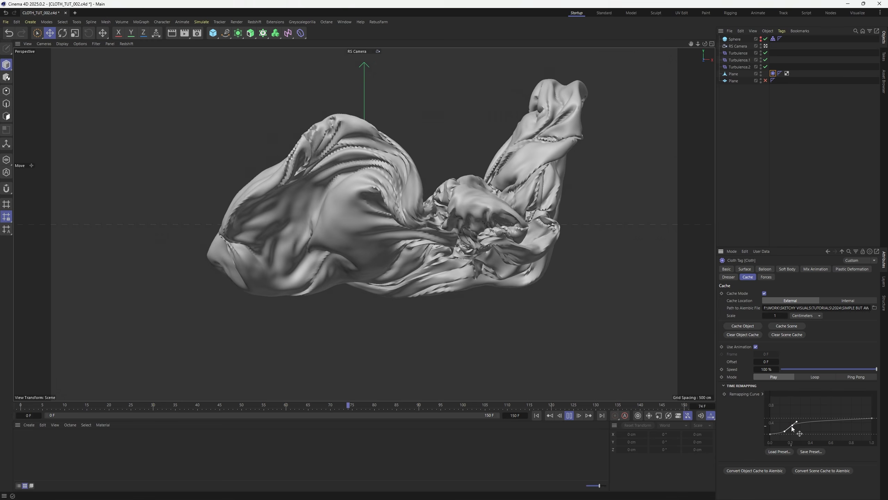
left_click_drag(788, 430, 783, 431)
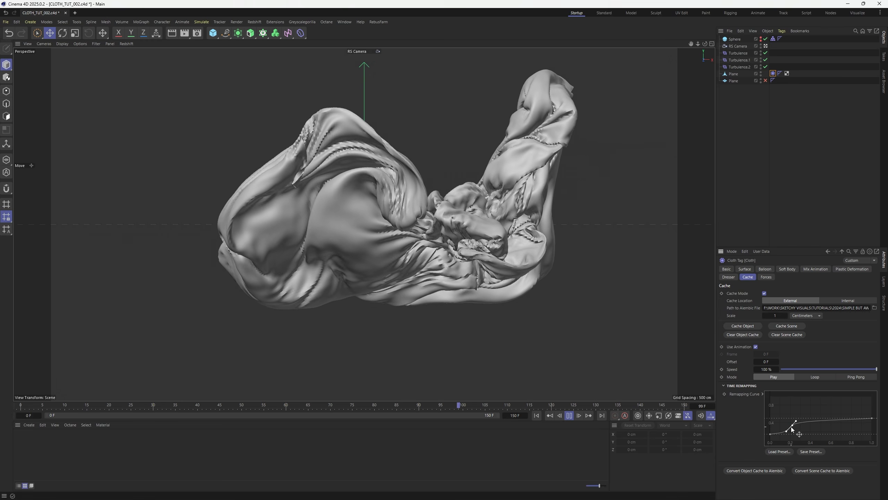
- At frame 27, move the cloth plane to about X -83.6, Y -21.2 cm and rotate it about 1.3°, 3.9° and 5.2°
left_click(804, 174)
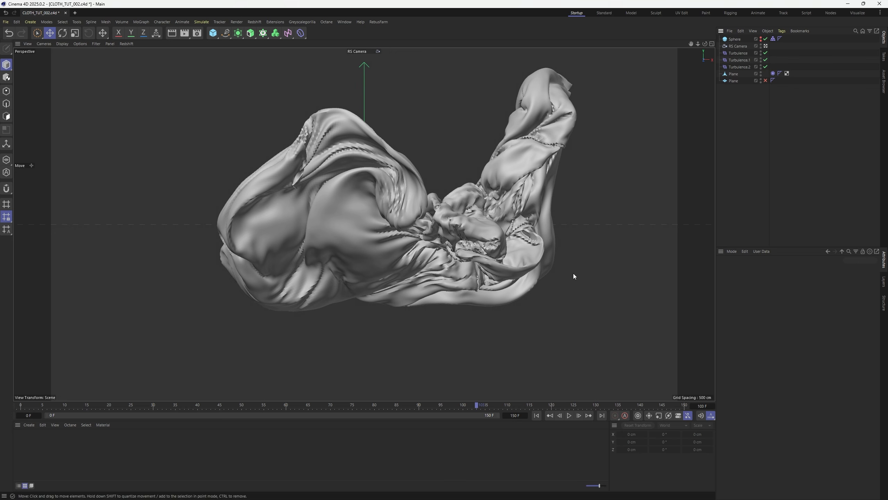
left_click_drag(478, 405, 140, 406)
left_click(733, 74)
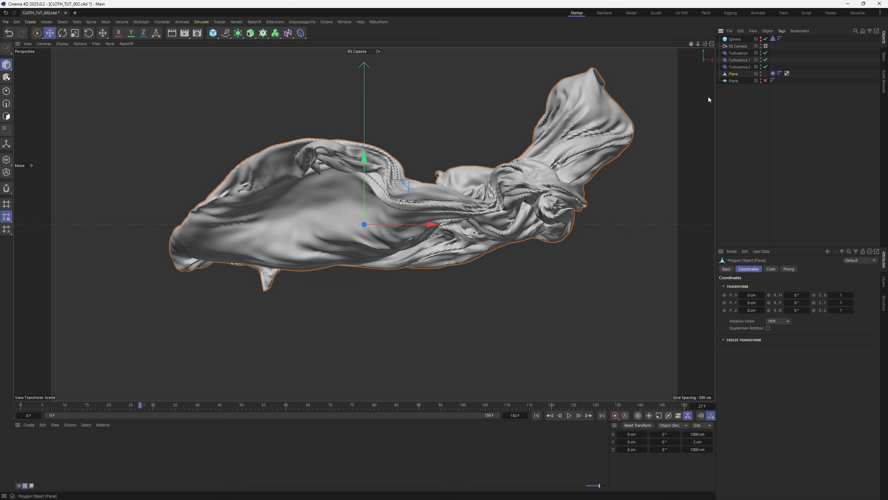
left_click_drag(534, 184, 487, 193)
key("r")
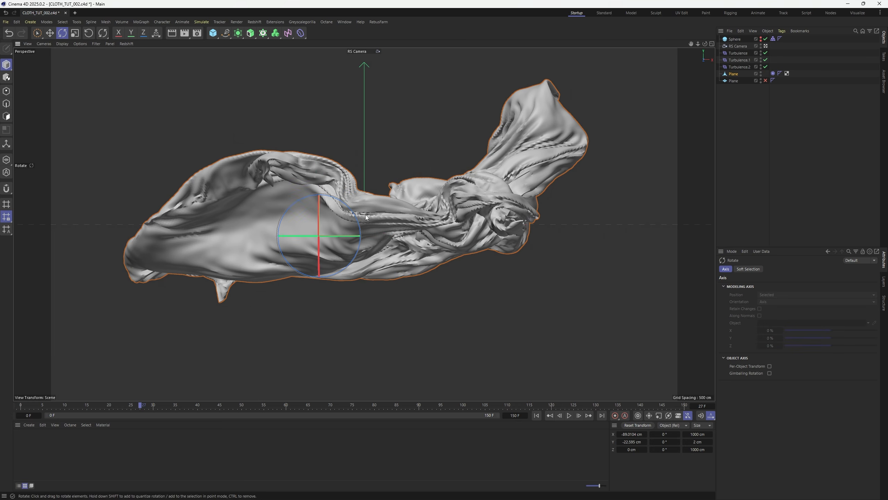
mouse_move(346, 227)
left_mouse_down()
mouse_move(349, 217)
mouse_move(357, 221)
left_mouse_up()
key("e")
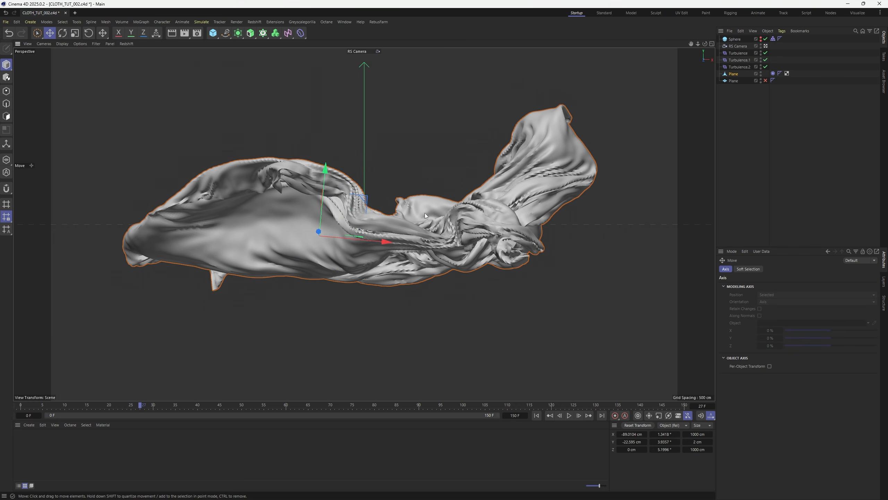
left_click_drag(411, 215, 412, 214)
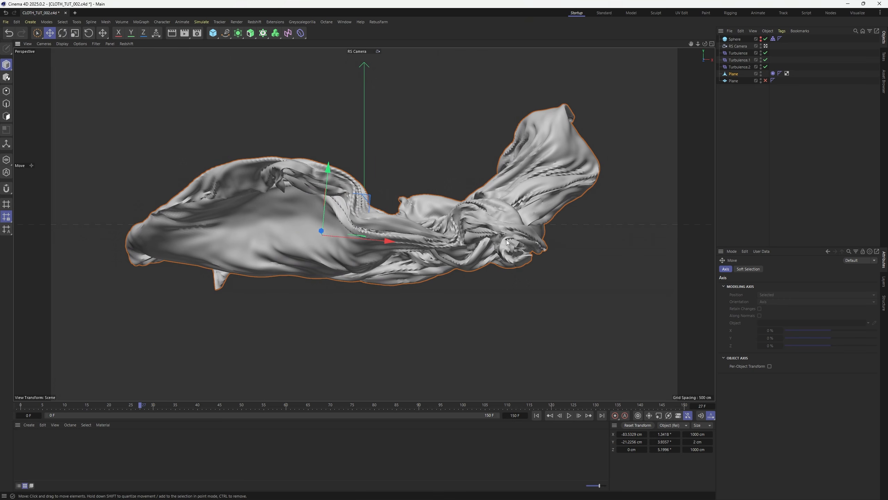
- Review the motion from the first frame, reframe the camera and move the cloth plane to about X -97.7, Y -6.4 cm
mouse_move(477, 241)
middle_mouse_down("alt")
mouse_move(492, 244)
mouse_move(481, 244)
middle_mouse_up("alt")
right_click_drag(481, 244, 484, 244, "alt")
middle_click_drag(485, 244, 495, 251, "alt")
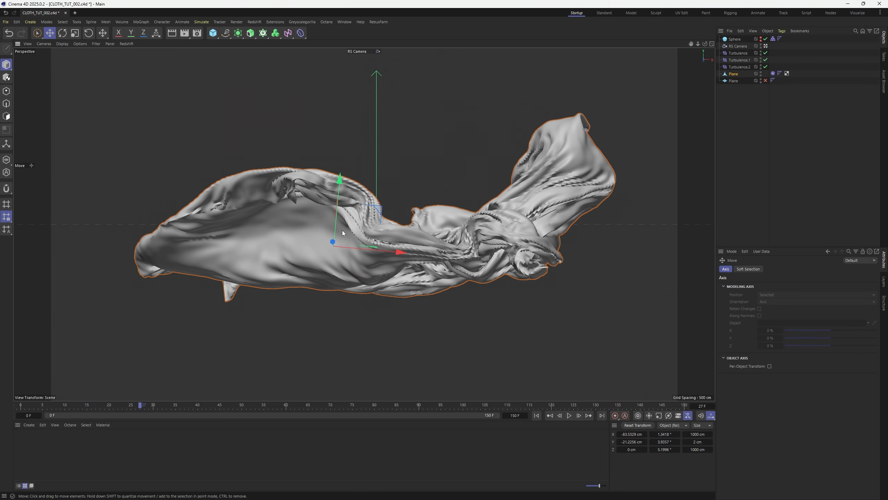
left_click(539, 416)
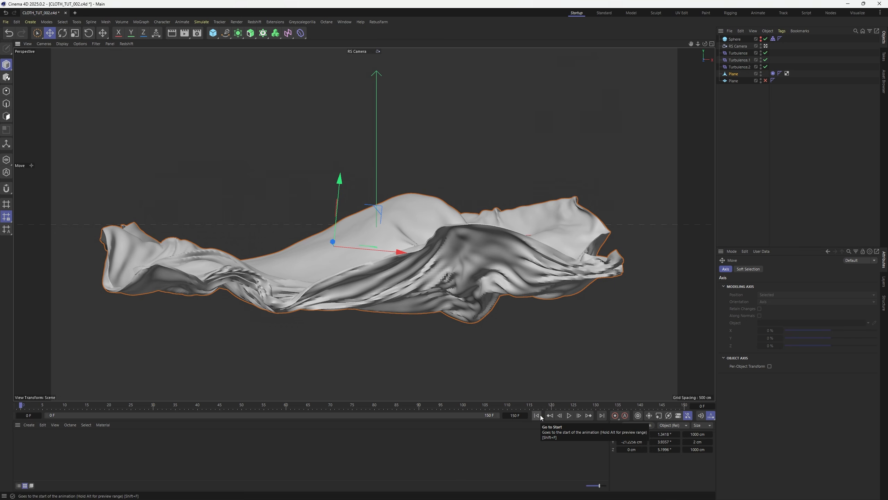
key("F8")
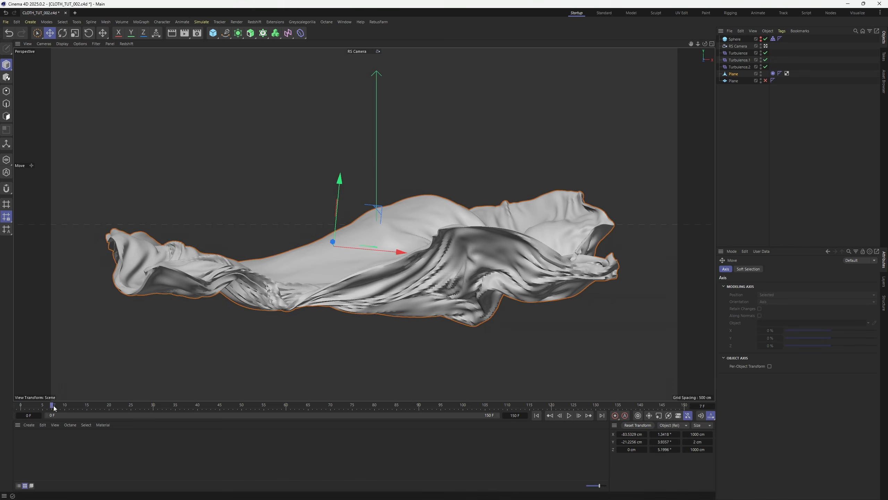
left_click(398, 220)
middle_click_drag(382, 234, 387, 230, "alt")
right_click_drag(387, 230, 416, 231, "alt")
- Open the Redshift RenderView, dock it beside the viewport and start the live render, enlarging the image
key("alt+r")
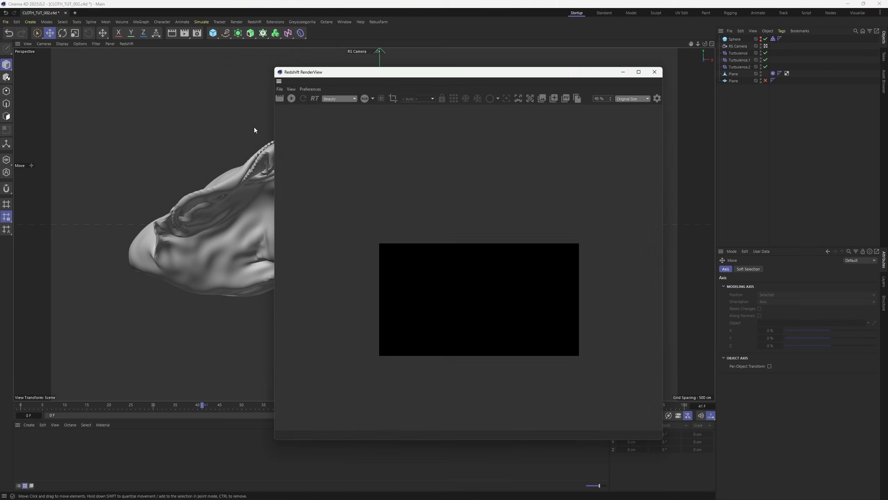
left_click_drag(279, 82, 16, 102)
left_click(31, 68)
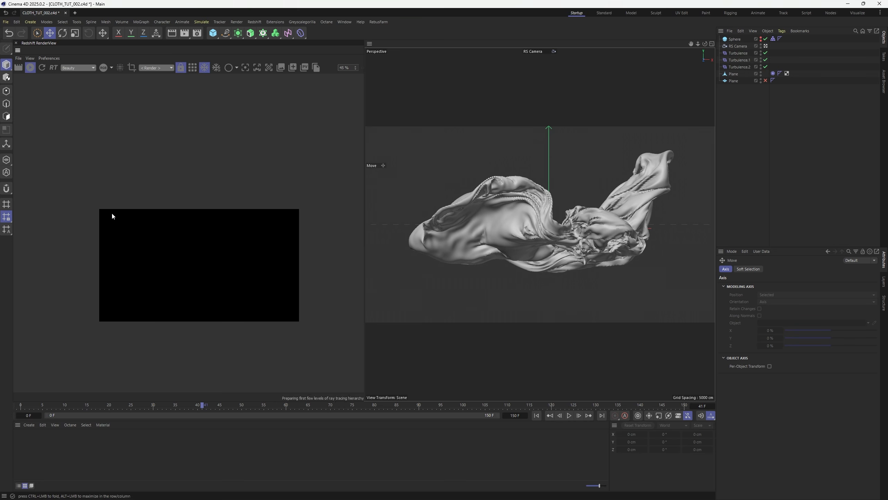
scroll(164, 269, "up", 2)
scroll(198, 221, "up", 1)
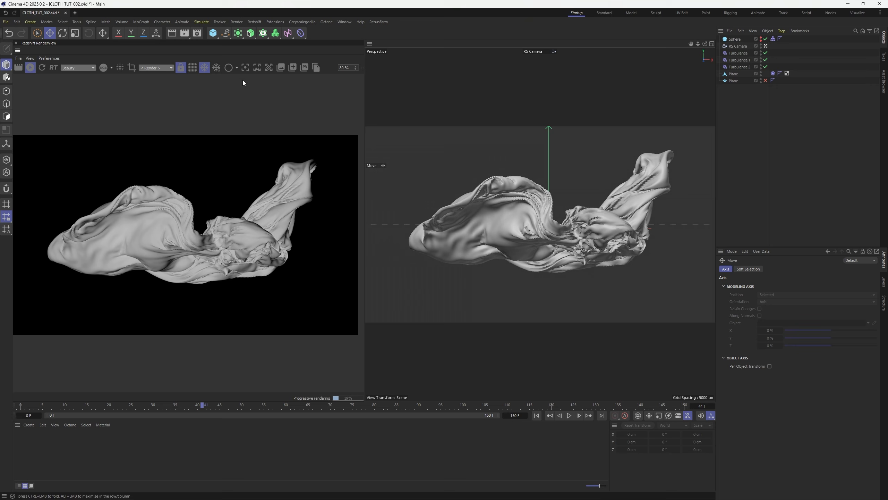
- Set the render output resolution to 2560 x 1440 pixels
key("ctrl+b")
left_click_drag(245, 28, 349, 59)
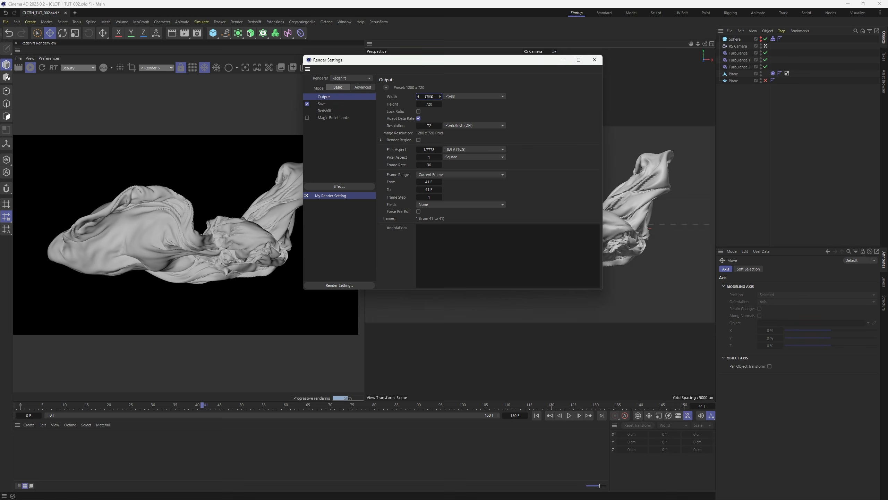
double_click(430, 96)
type("2560")
key("Tab")
type("14")
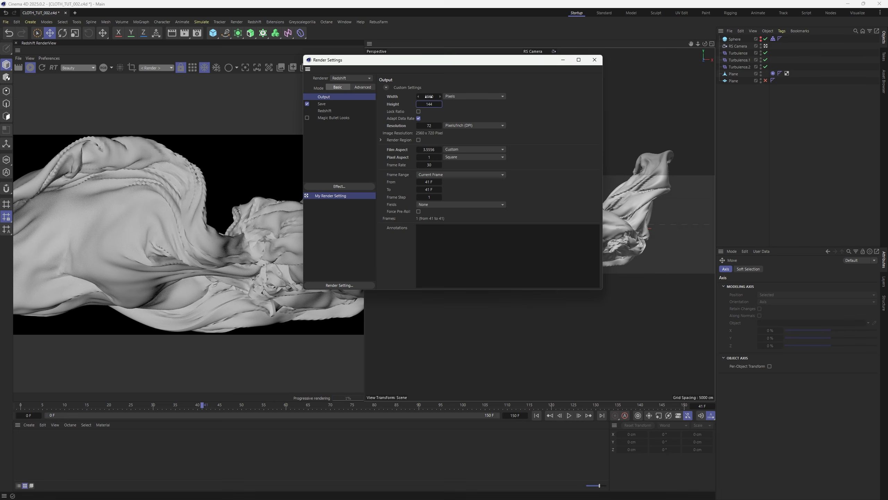
type("40")
key("Return")
left_click(235, 196)
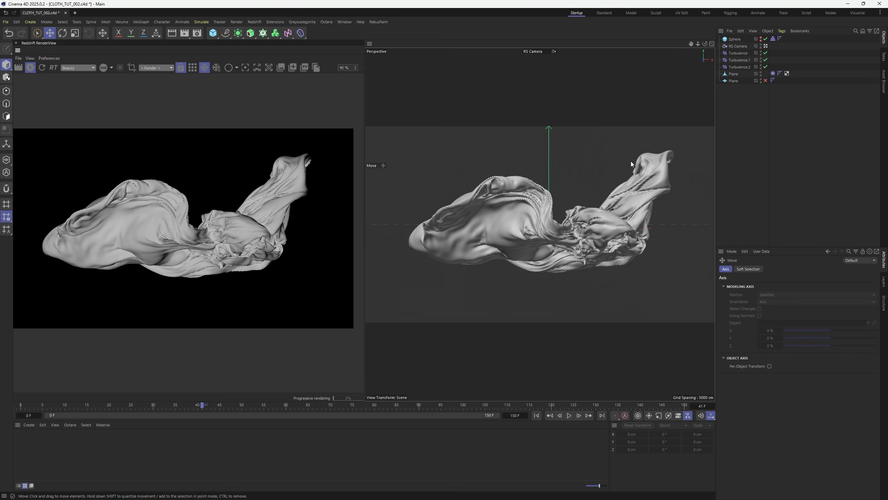
- Add a Redshift Object tag to the cloth plane, override its geometry settings and enable Tessellation, inspecting the smoothed folds up close
right_click(734, 74)
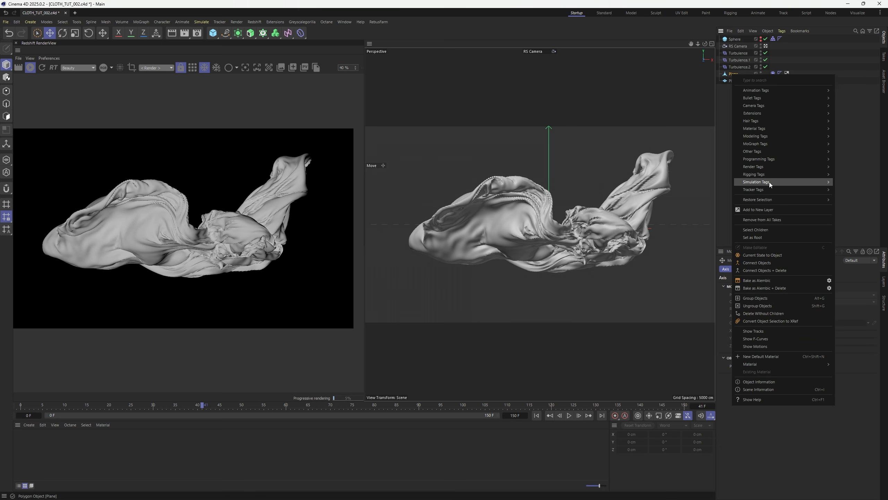
mouse_move(754, 167)
left_click(848, 194)
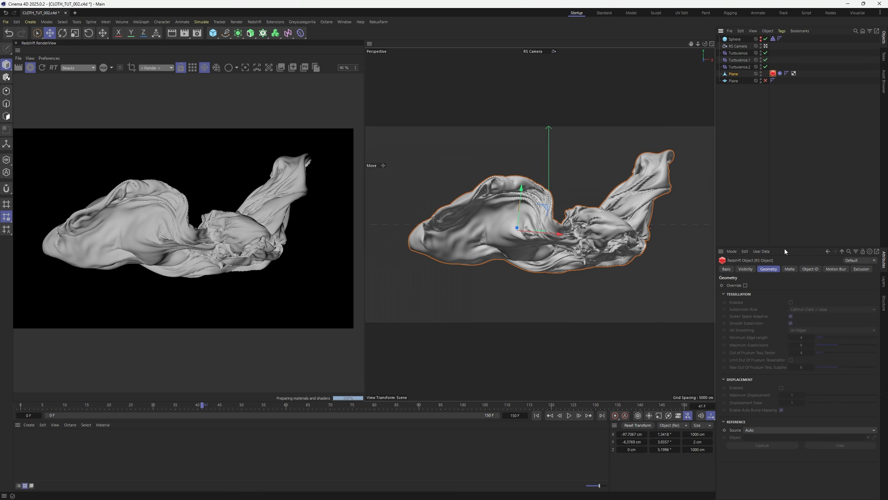
left_click(746, 285)
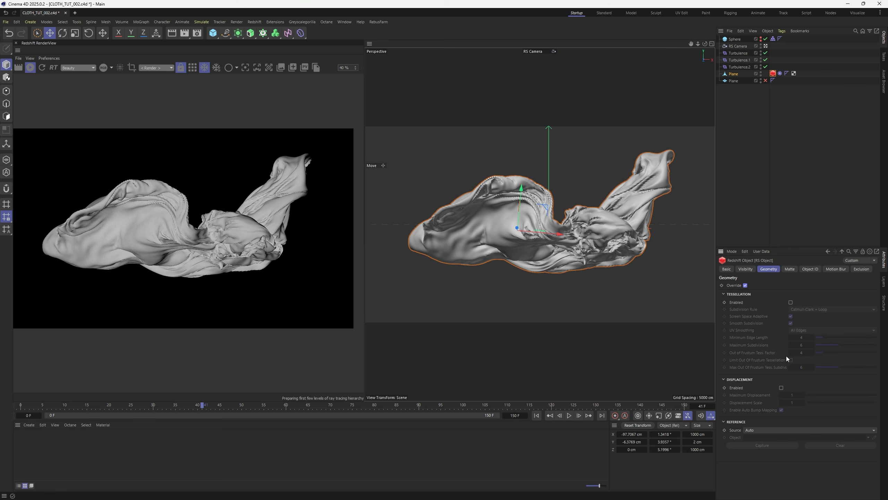
left_click(791, 303)
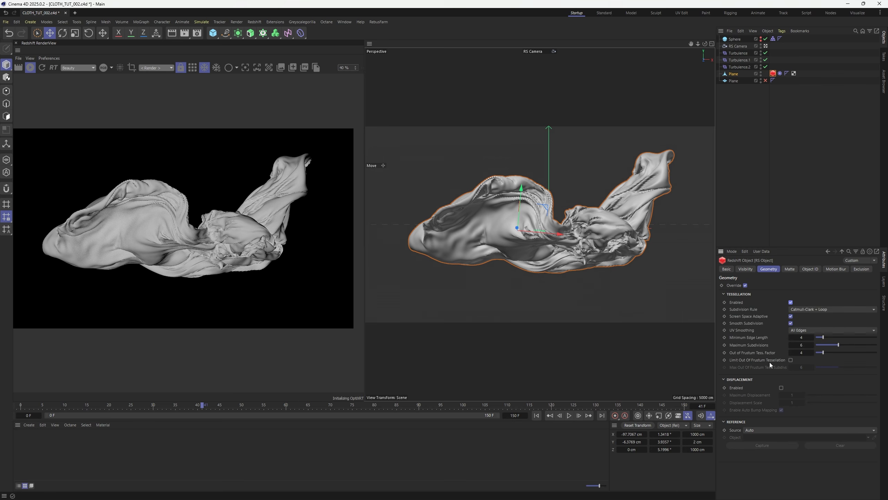
scroll(205, 236, "up", 4)
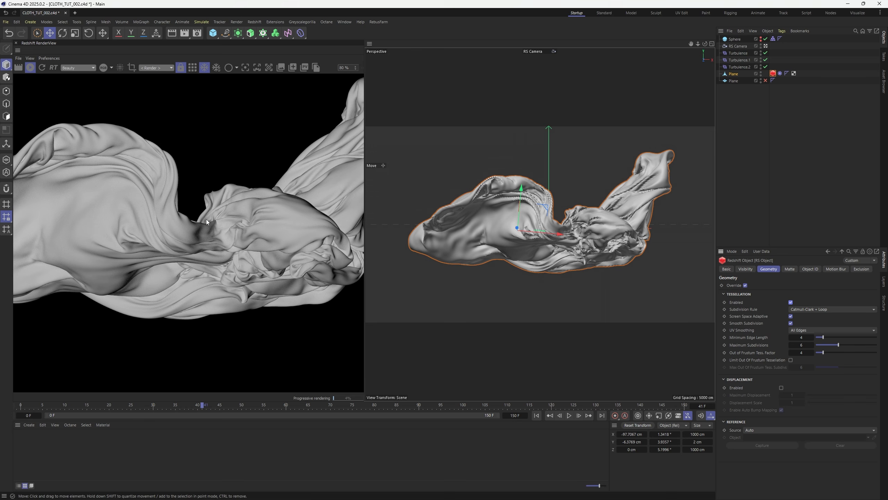
- Rename the simulated cloth plane to Cloth and disable the three Turbulence forces
left_click(734, 75)
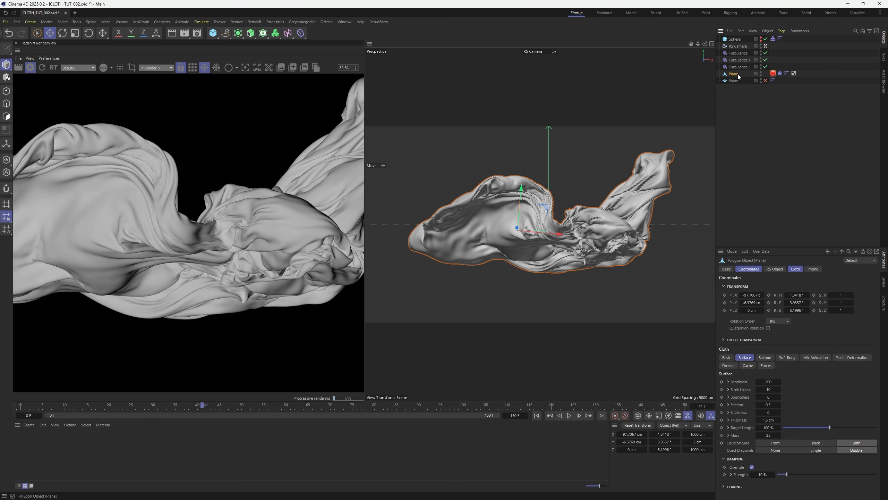
double_click(736, 74)
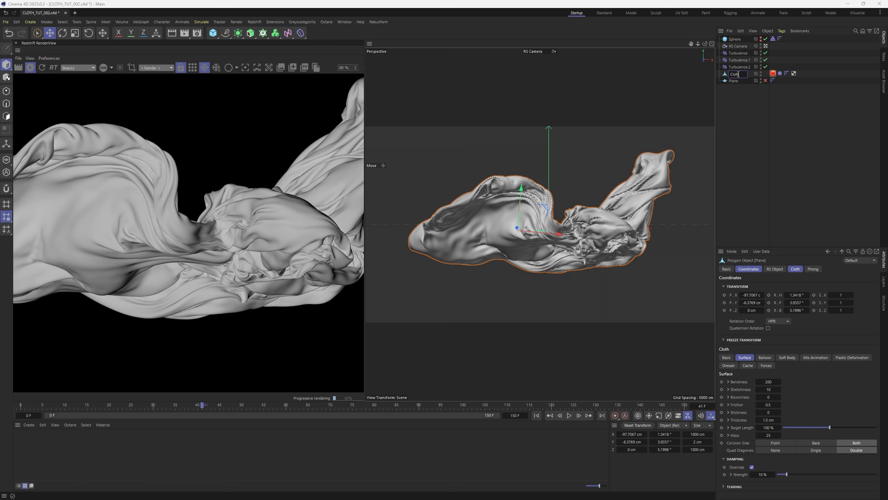
key("Return")
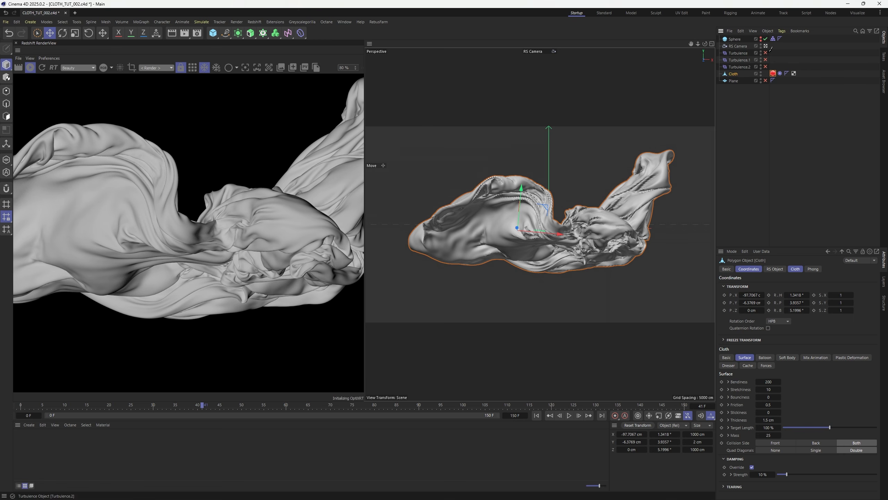
- Group the Turbulence forces, the sphere and the disabled original plane under a null named SIM, and save the scene
left_click(719, 132)
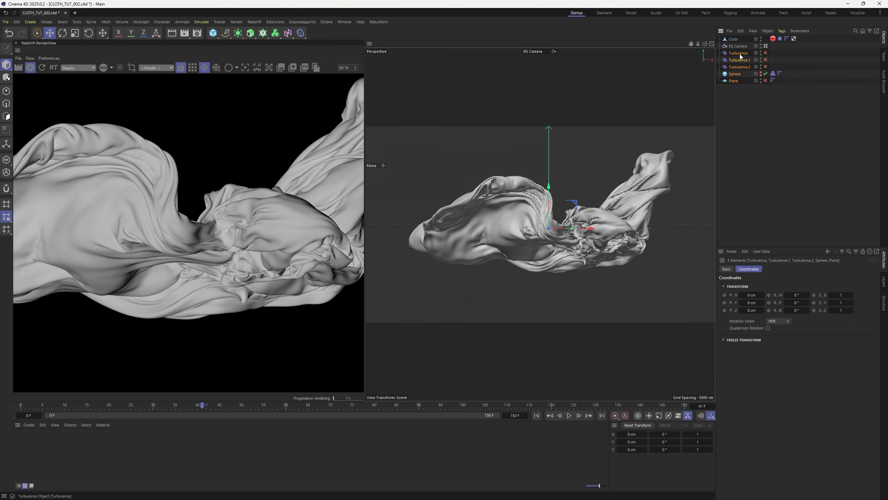
key("alt+g")
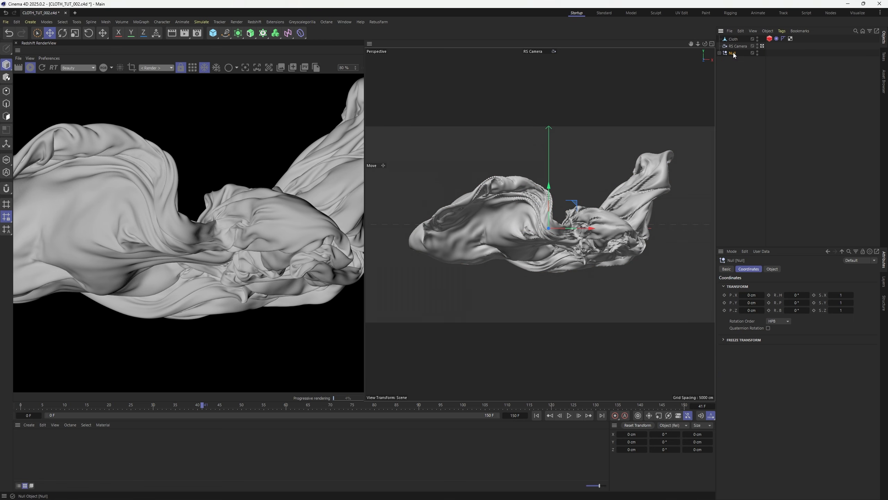
double_click(734, 54)
type("SIM")
key("Return")
left_click(734, 111)
key("ctrl+s")
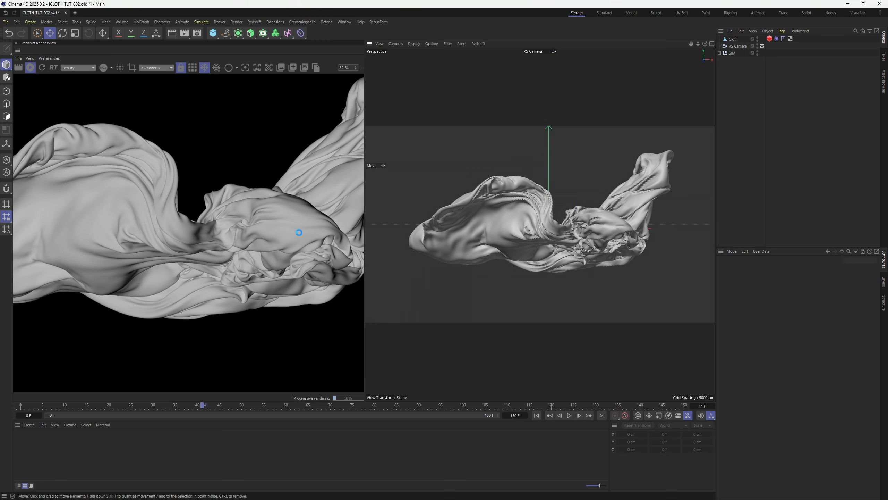
- Add a Redshift Area Light to the scene
left_click(254, 22)
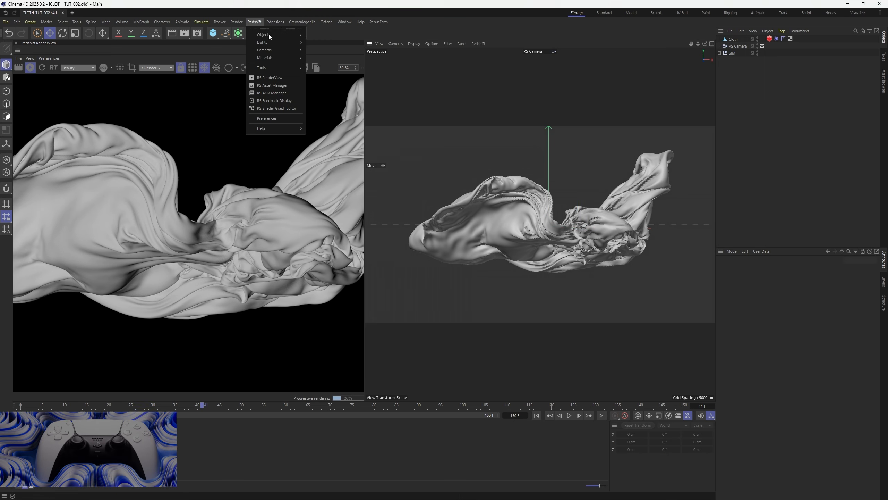
mouse_move(278, 42)
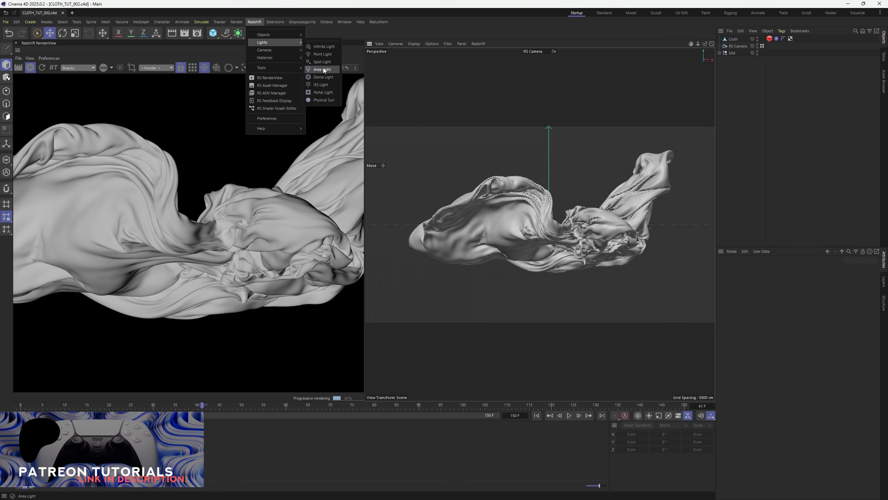
left_click(322, 69)
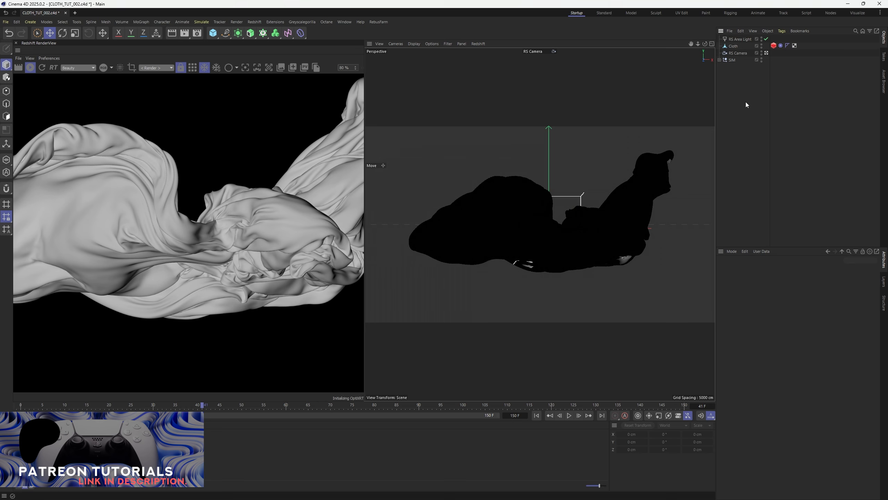
- Change the Top view to a Perspective projection with shaded display, separate from the render camera
middle_click(519, 153)
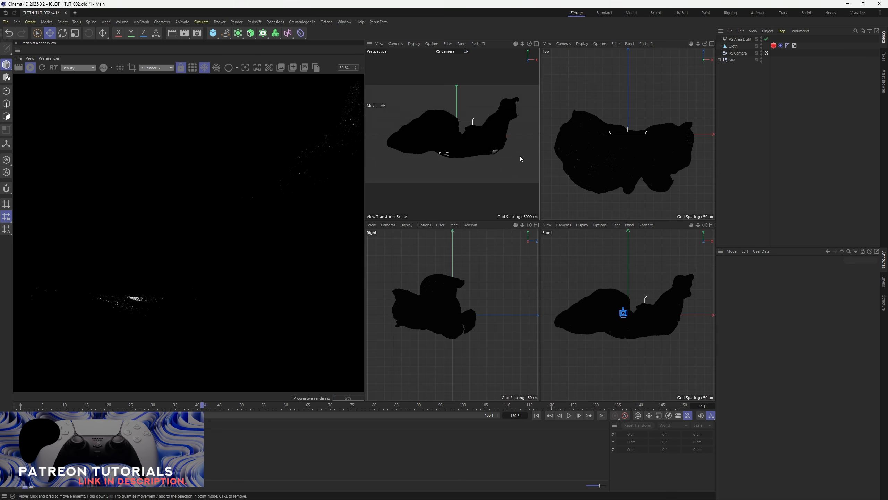
middle_click(598, 143)
middle_click(597, 143)
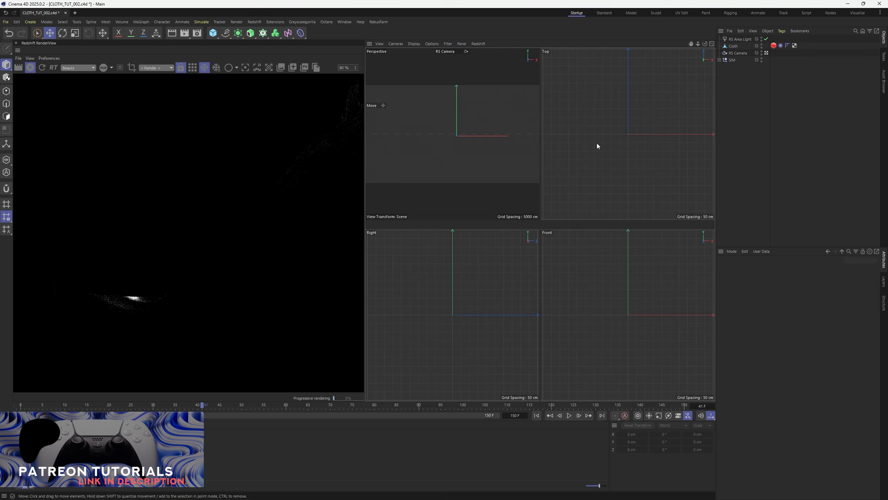
middle_click(586, 151)
left_click(395, 44)
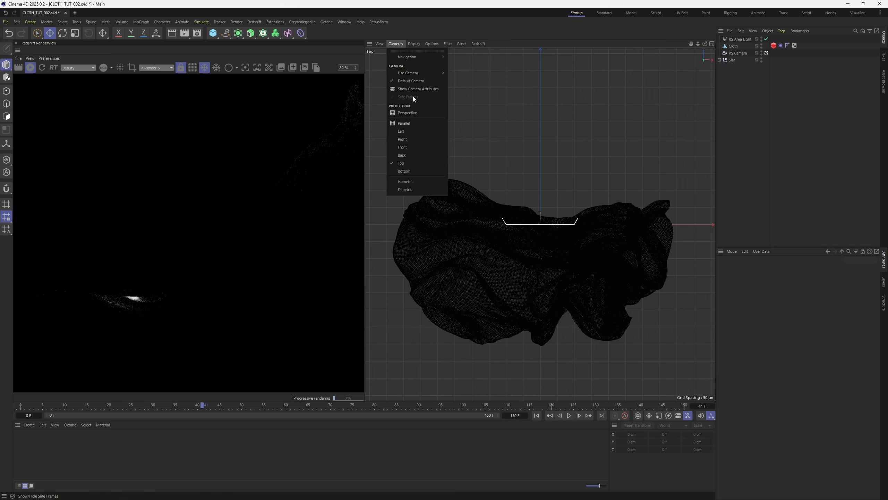
left_click(411, 113)
key("n")
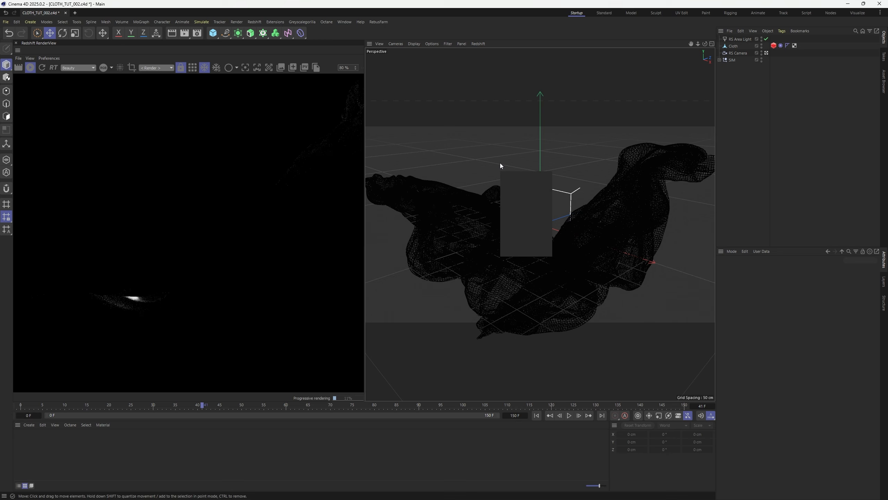
key("a")
- Hide the workplane in the viewport and move the area light along X to about 589 cm, beside the cloth
left_click(448, 43)
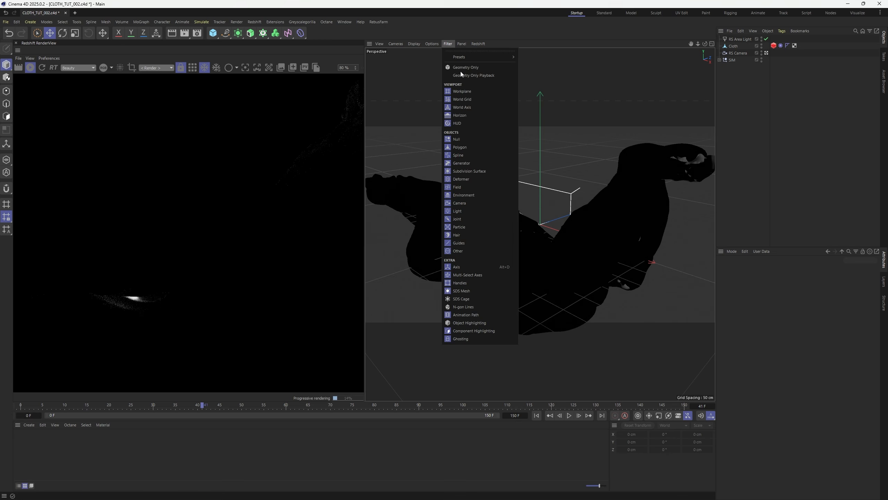
left_click(472, 91)
scroll(504, 258, "down", 2)
scroll(503, 259, "down", 5)
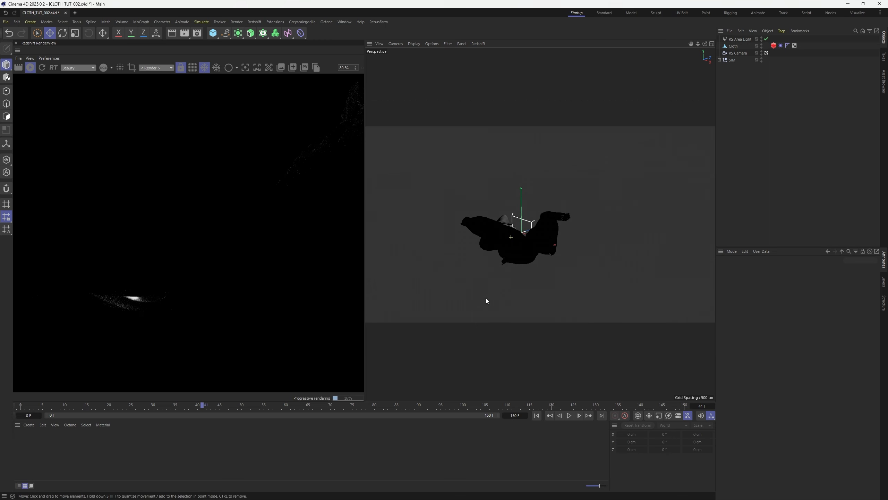
left_click(741, 39)
left_click_drag(556, 223, 609, 241)
- Add a null, move it along Z to about -177 cm in front of the cloth, and name it Target
left_click_drag(213, 33, 245, 45)
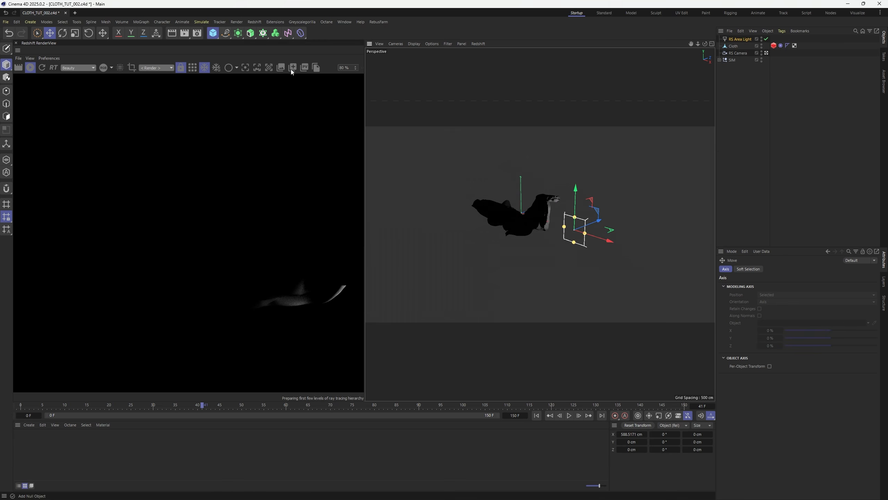
left_click_drag(510, 231, 597, 201, "alt")
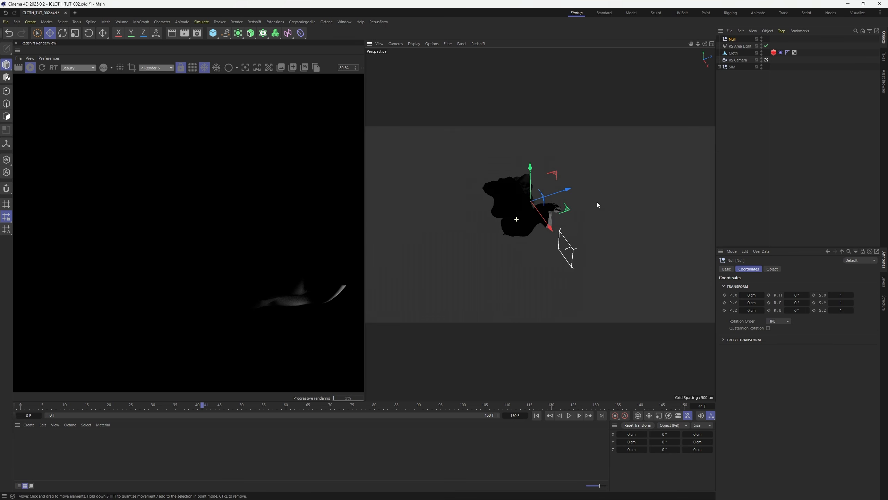
left_click(734, 52)
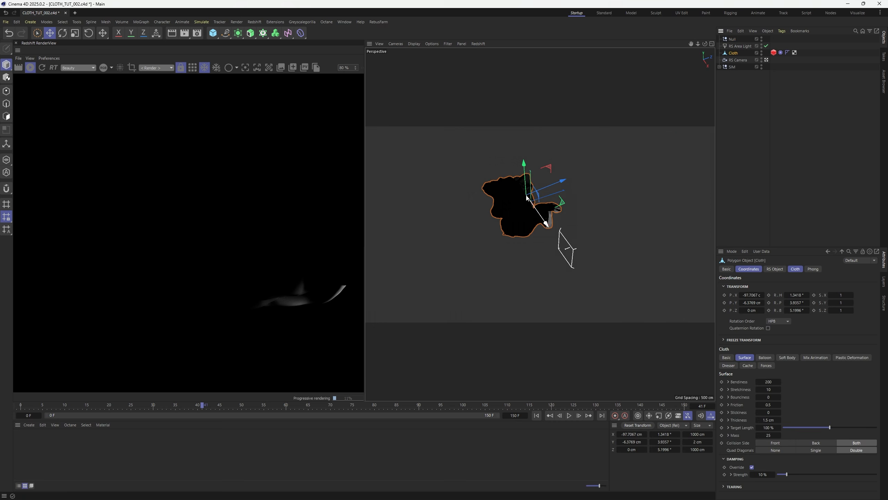
left_click(733, 39)
left_click_drag(559, 192, 536, 202)
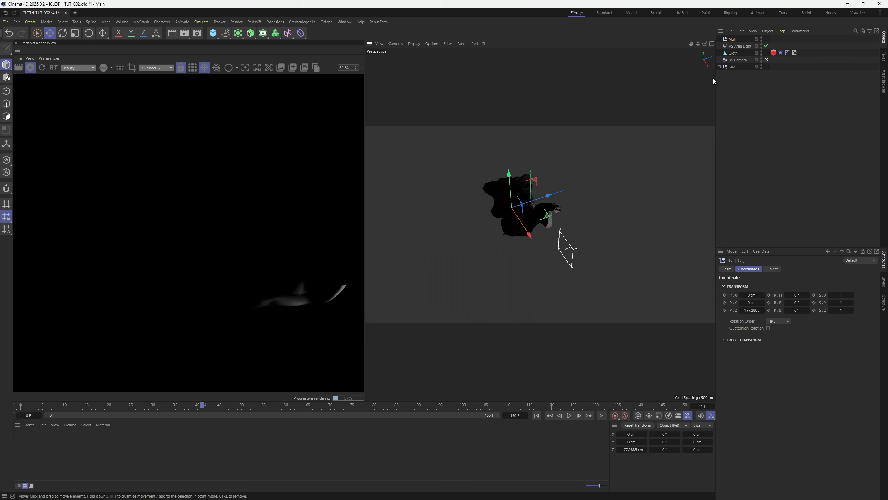
double_click(733, 39)
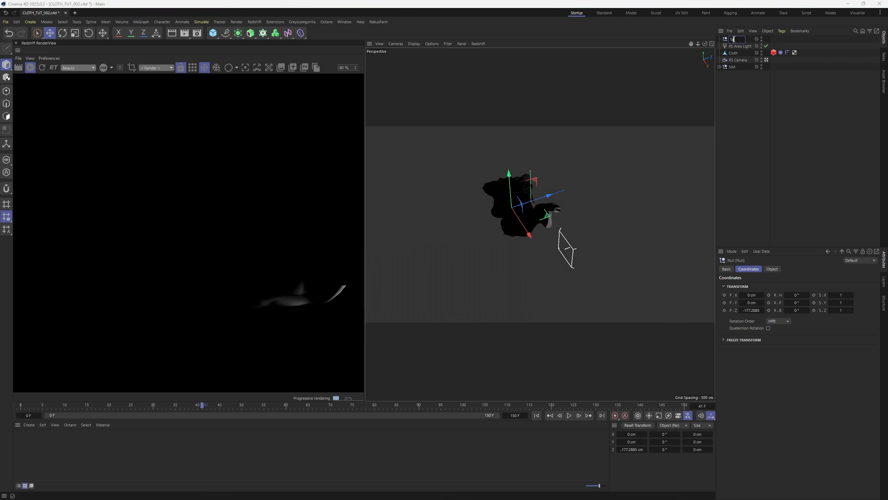
type("Target")
key("Return")
- Add a Target tag to the area light and assign the Target null as its target object
right_click(738, 45)
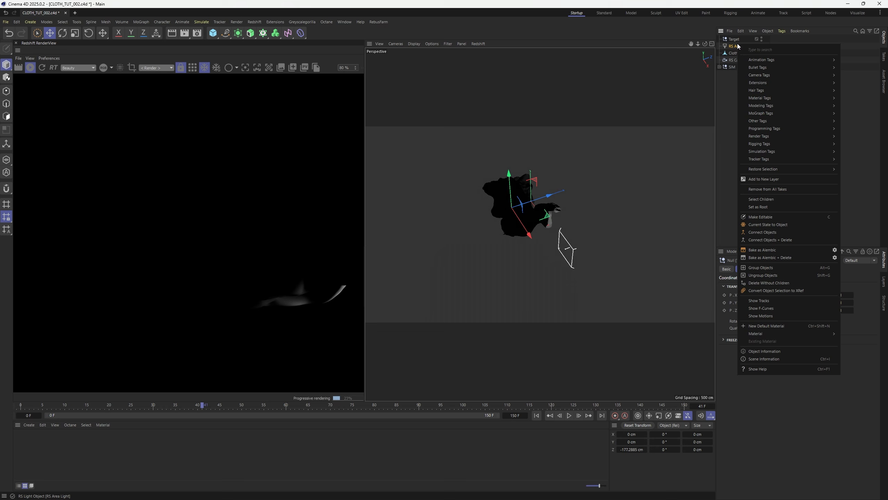
mouse_move(830, 60)
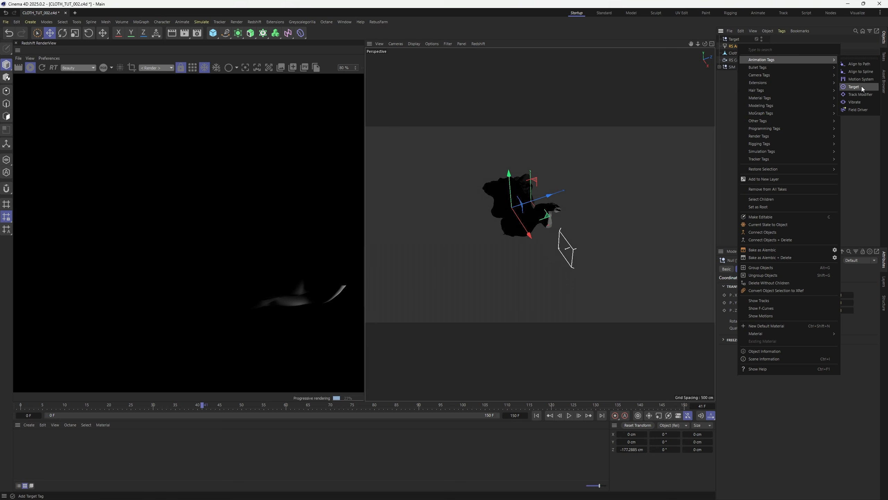
left_click(862, 86)
left_click(734, 40)
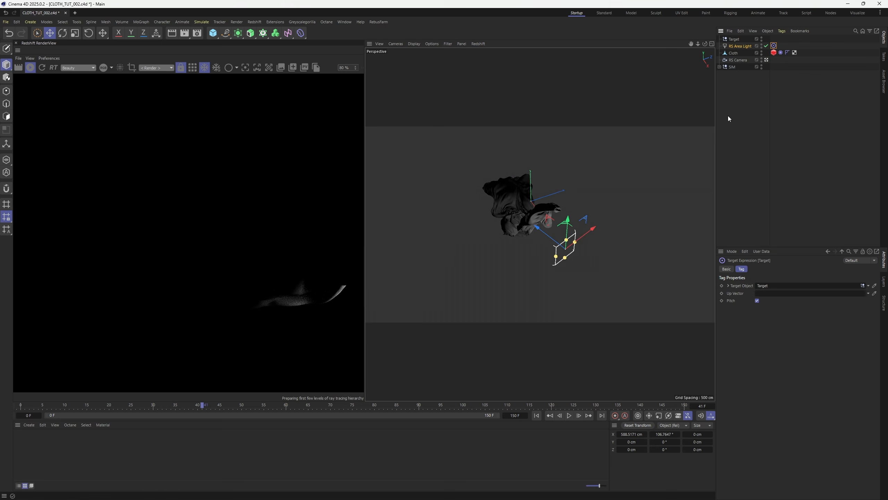
- Reposition the area light to about X 653, Y 125, Z -272 cm, checking the lighting on the whole rendered frame
left_click(739, 46)
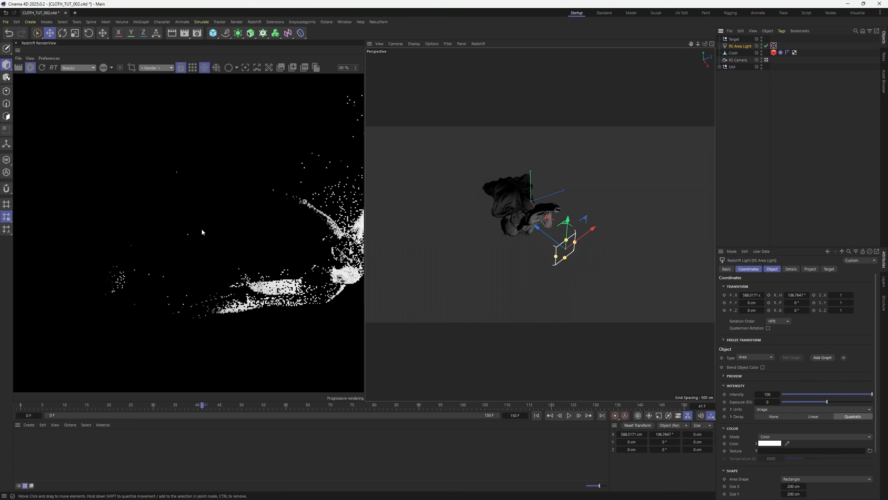
scroll(202, 232, "down", 3)
scroll(256, 231, "down", 1)
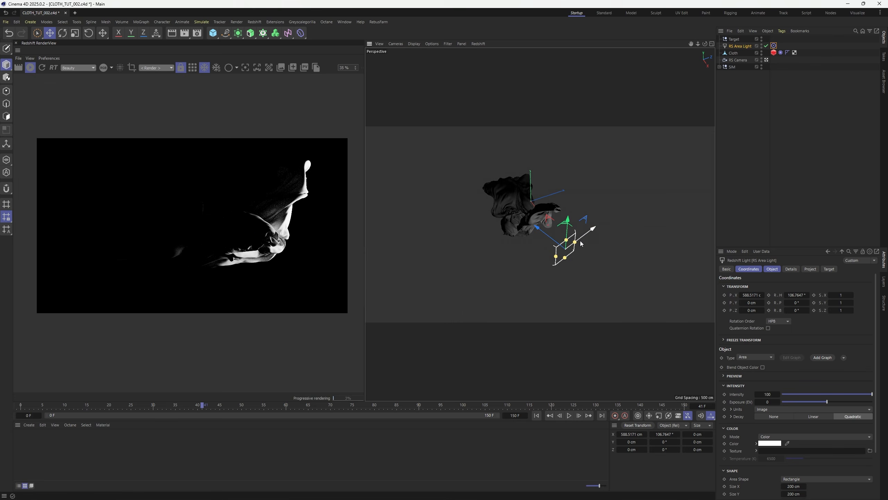
mouse_move(591, 231)
left_mouse_down()
mouse_move(571, 259)
mouse_move(537, 251)
mouse_move(537, 238)
mouse_move(577, 213)
mouse_move(587, 217)
left_mouse_up()
left_click_drag(513, 210, 531, 219, "alt")
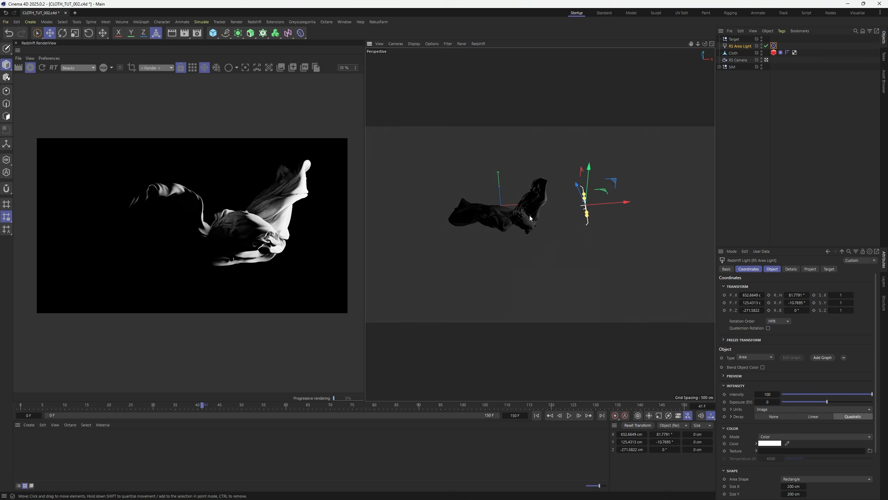
- Duplicate the area light and move the copy to the cloth's opposite side, at about X -612, Z -224 cm
left_click_drag(744, 51, 744, 53, "ctrl")
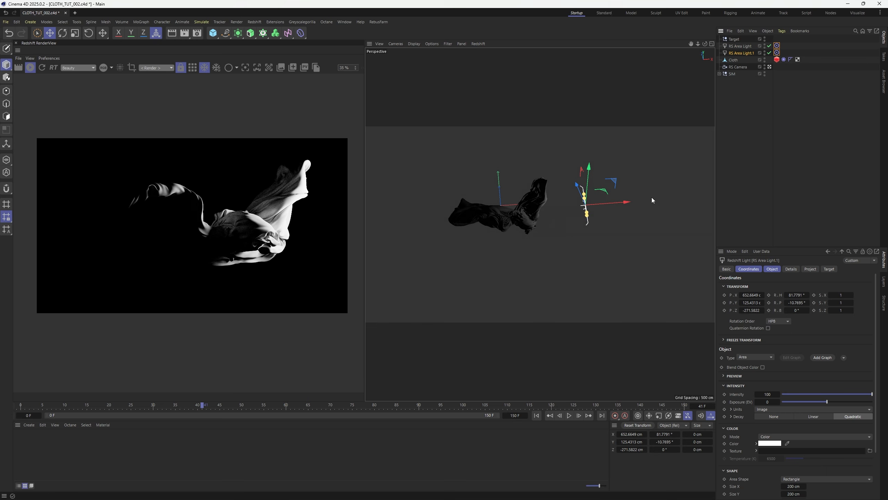
left_click_drag(611, 203, 464, 190)
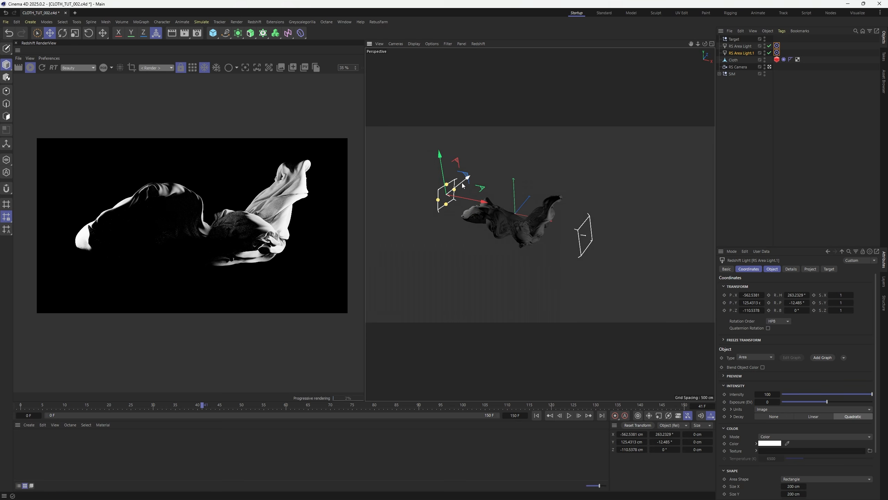
left_click_drag(466, 184, 469, 228)
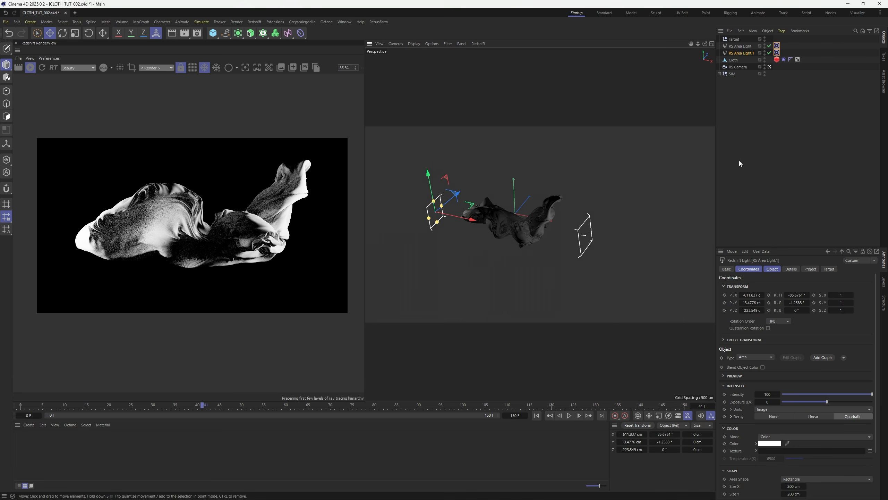
- Look through the RS Camera again and go to frame 37
left_click(786, 142)
left_click(770, 67)
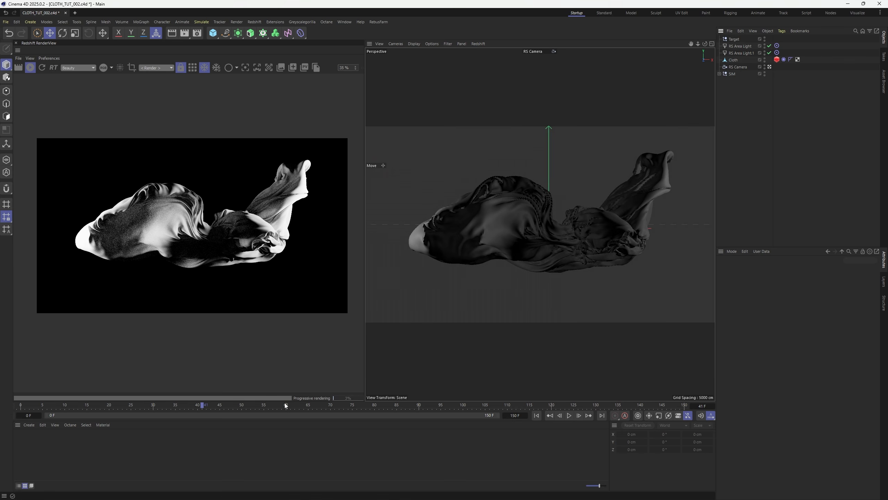
mouse_move(288, 404)
left_mouse_down()
mouse_move(399, 405)
mouse_move(96, 406)
mouse_move(283, 407)
left_mouse_up()
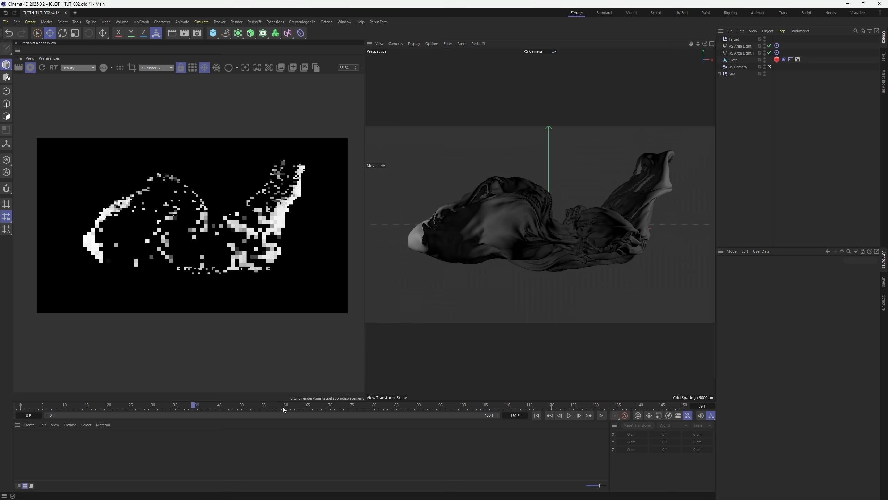
left_click(206, 412)
left_click(185, 404)
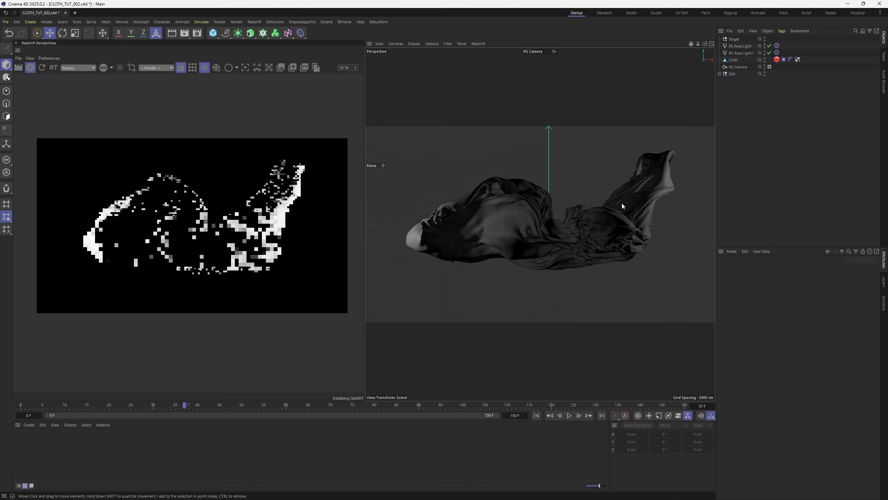
- Move the RS Camera closer to the cloth and reframe it so the cloth fills more of the image
scroll(540, 224, "up", 2)
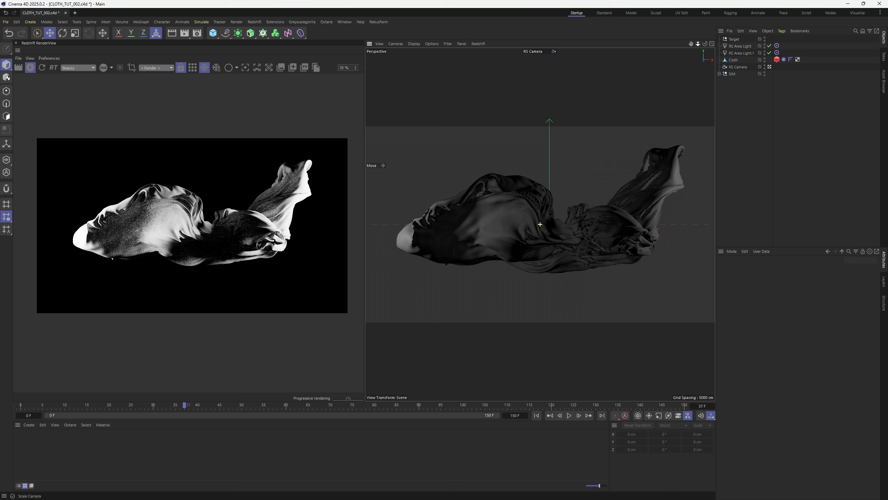
scroll(604, 221, "up", 2)
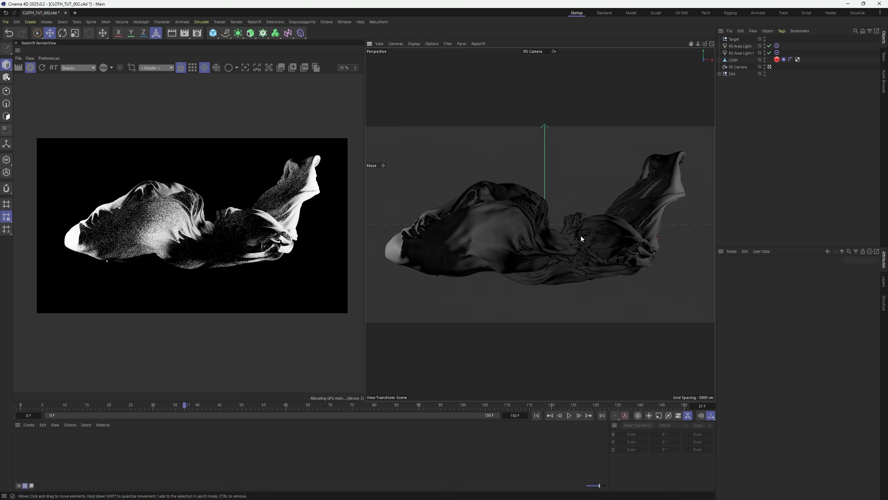
middle_click_drag(582, 239, 582, 240, "alt")
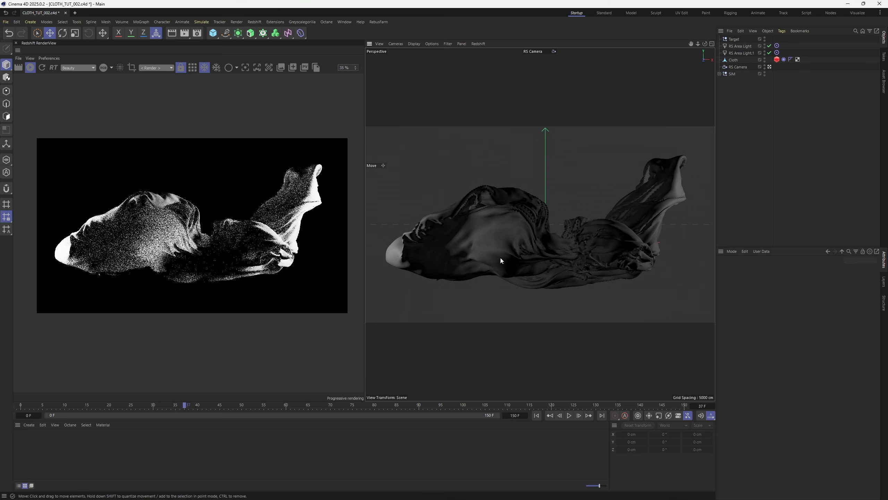
- Rotate the cloth to a pitch of about 38° and move it to about X -103, Y 85 cm
scroll(197, 257, "up", 2)
scroll(197, 259, "down", 1)
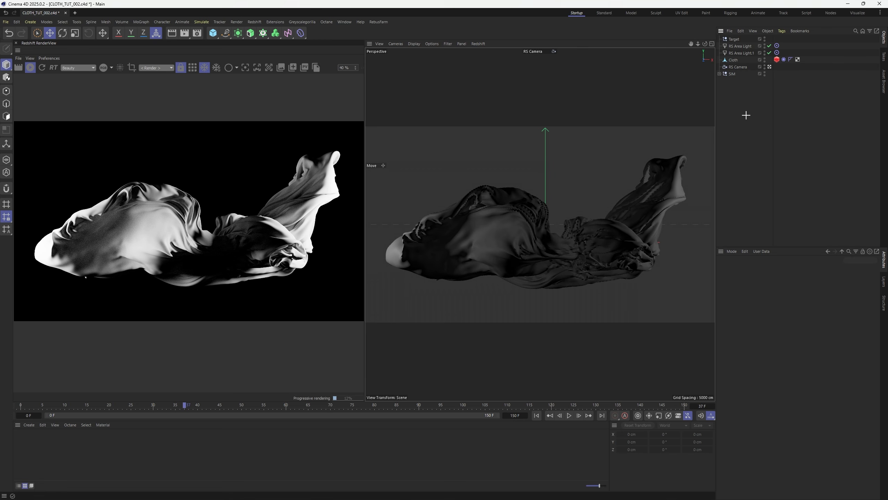
left_click(735, 60)
key("r")
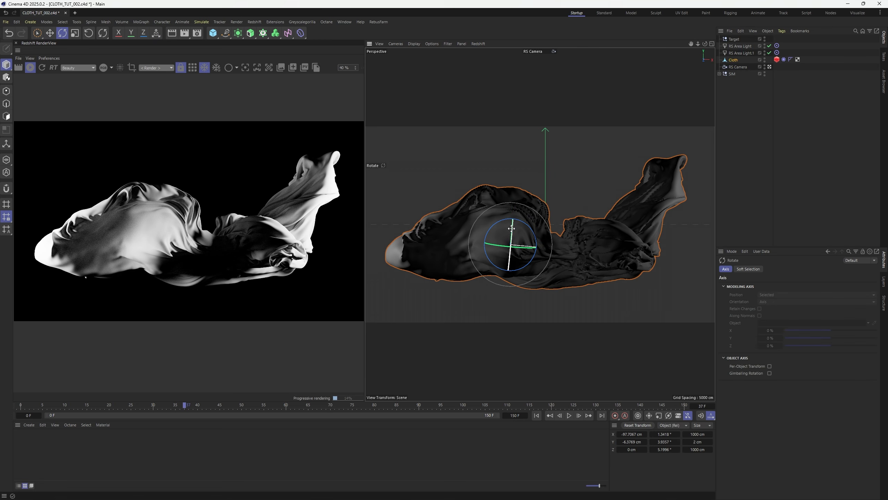
left_click_drag(512, 231, 536, 206)
key("e")
left_click_drag(536, 205, 536, 204)
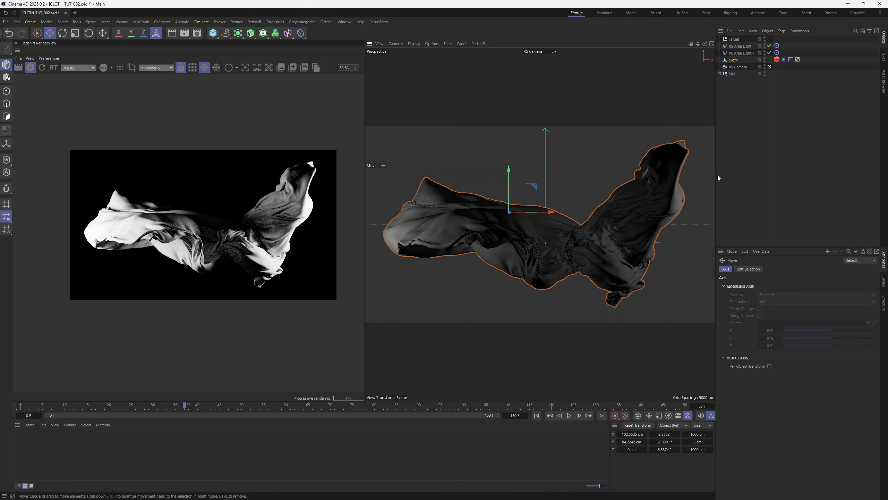
left_click(763, 99)
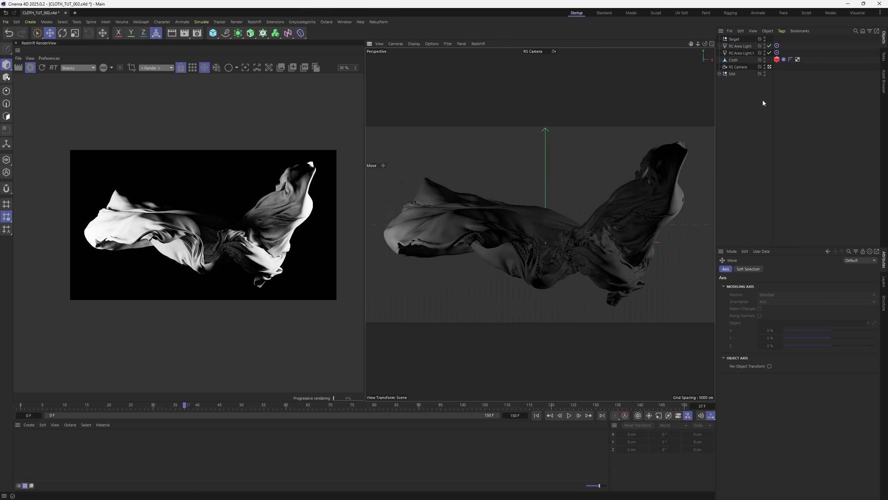
- Leave the RS Camera view, move RS Area Light.1 to about X -644, Y 133, Z 42 cm and stretch its height to about 313 cm
left_click(770, 67)
left_click(743, 53)
left_click_drag(449, 202, 465, 141)
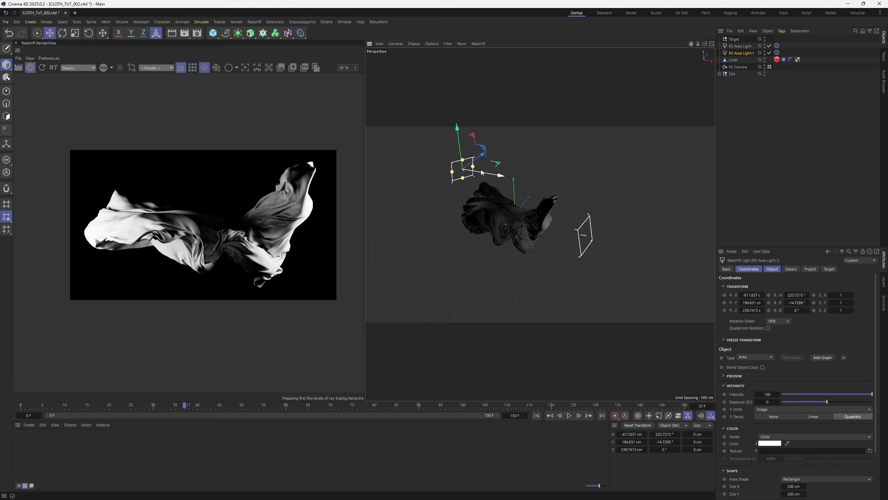
left_click_drag(475, 155, 467, 192)
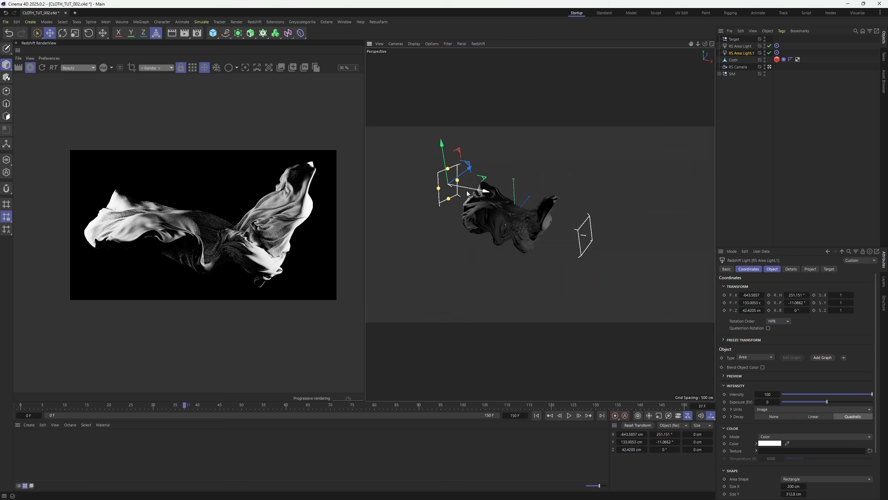
- Stretch the original RS Area Light to about 310 cm high and reposition it at about X 709, Y 125, Z -532 cm
left_click(740, 46)
left_click_drag(600, 239, 596, 257)
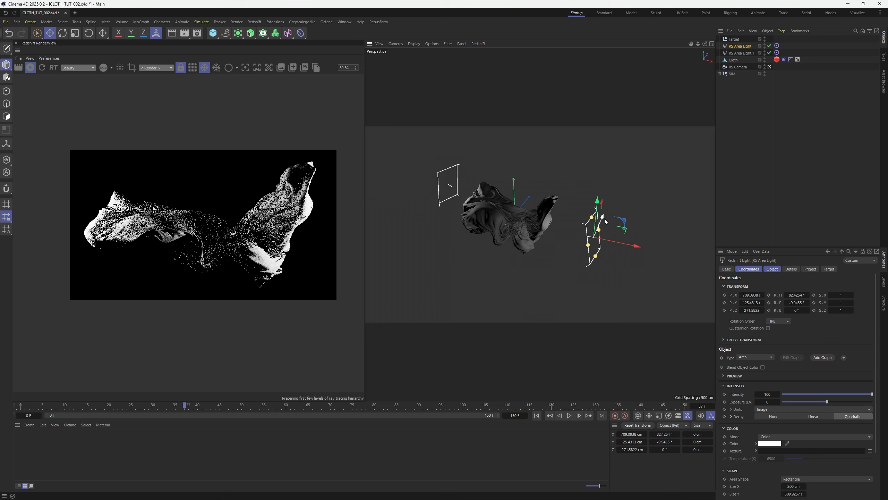
left_click_drag(606, 221, 593, 244)
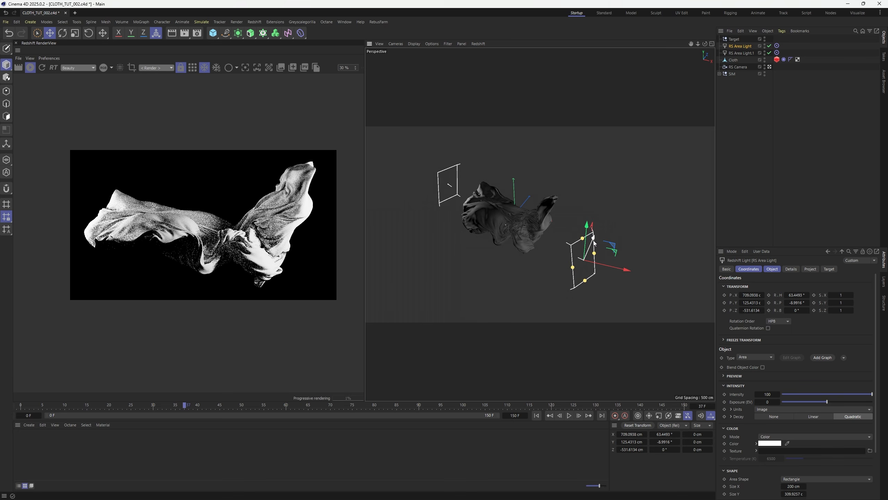
scroll(258, 242, "up", 1)
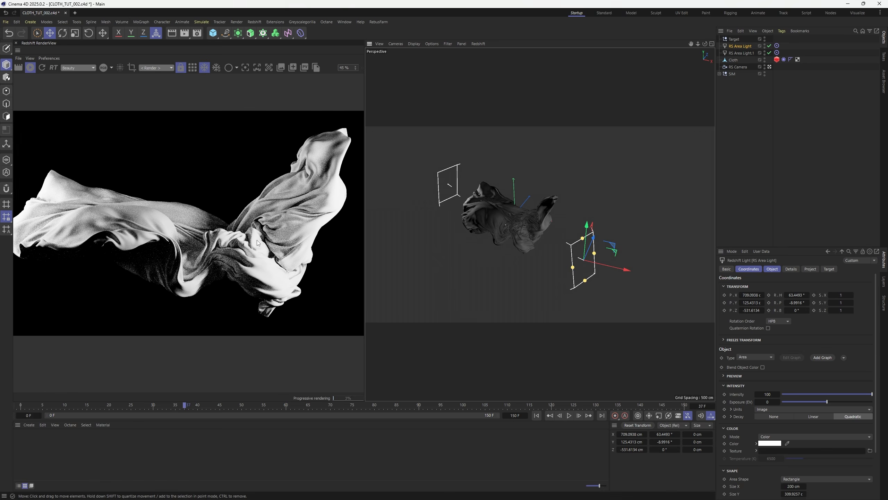
scroll(194, 236, "down", 1)
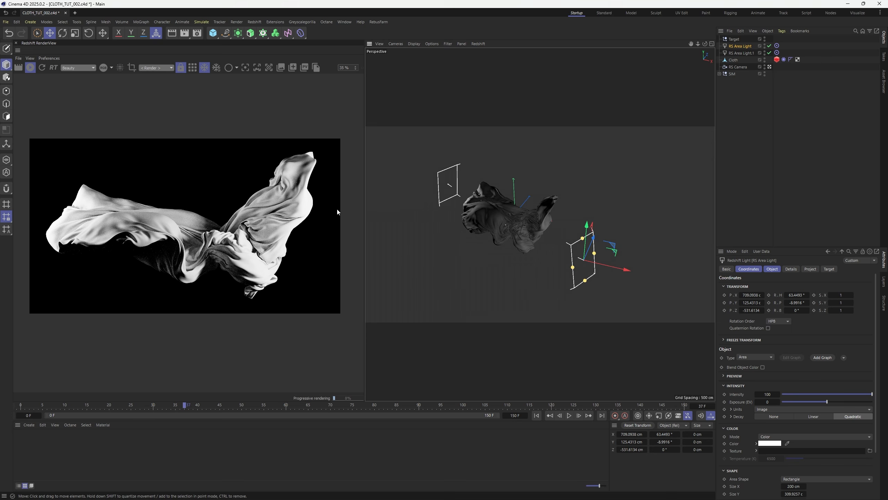
left_click(763, 133)
- Add a Redshift dome light, set its color to black and disable its Background option
left_click(254, 21)
mouse_move(275, 35)
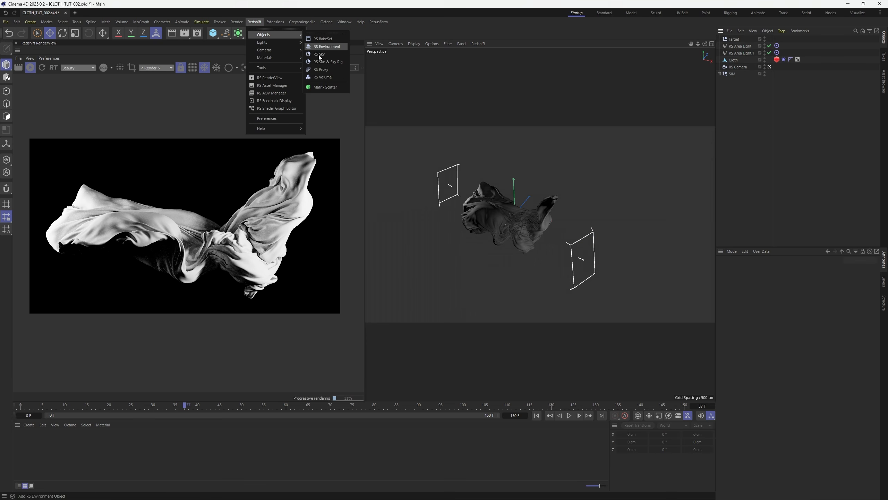
left_click(318, 83)
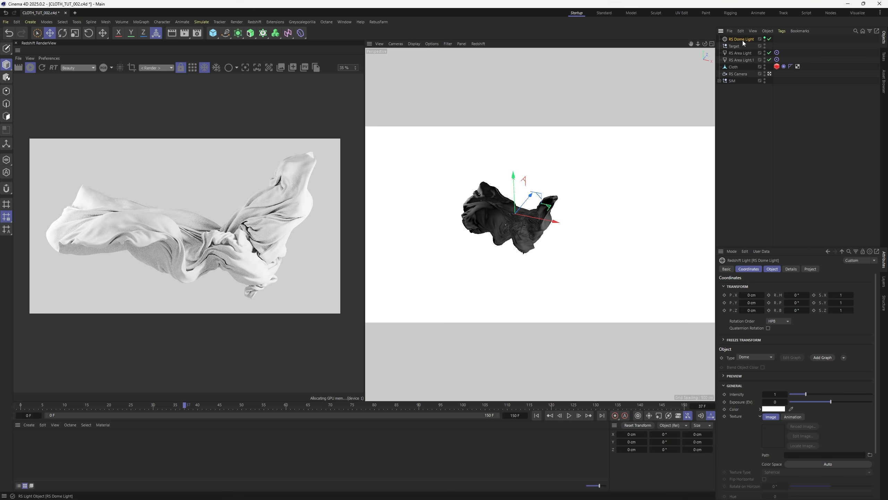
left_click(767, 269)
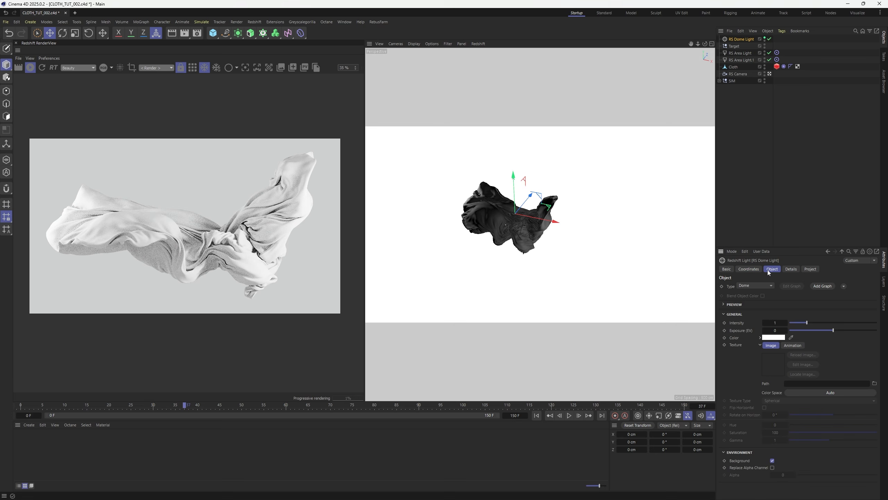
left_click(771, 337)
left_click(762, 404)
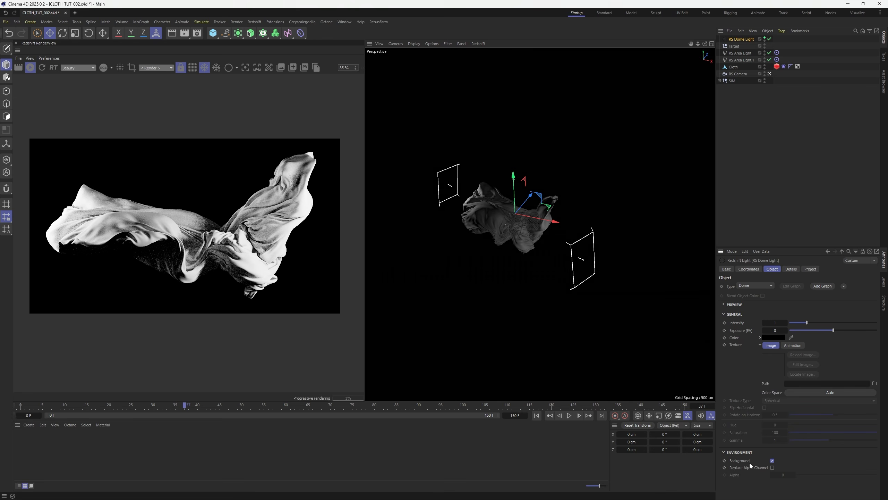
left_click(773, 460)
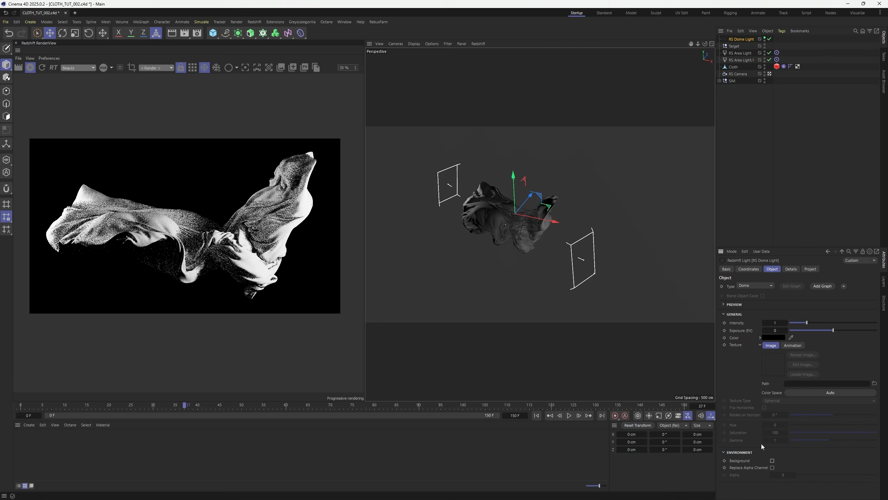
- Duplicate the dome light as a white copy with Background enabled, and hide both dome lights in the viewport
key("ctrl+v")
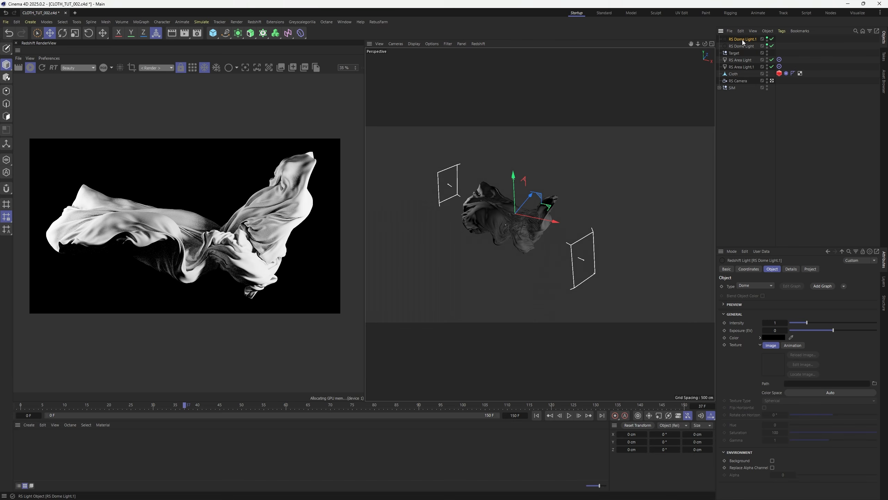
left_click(774, 336)
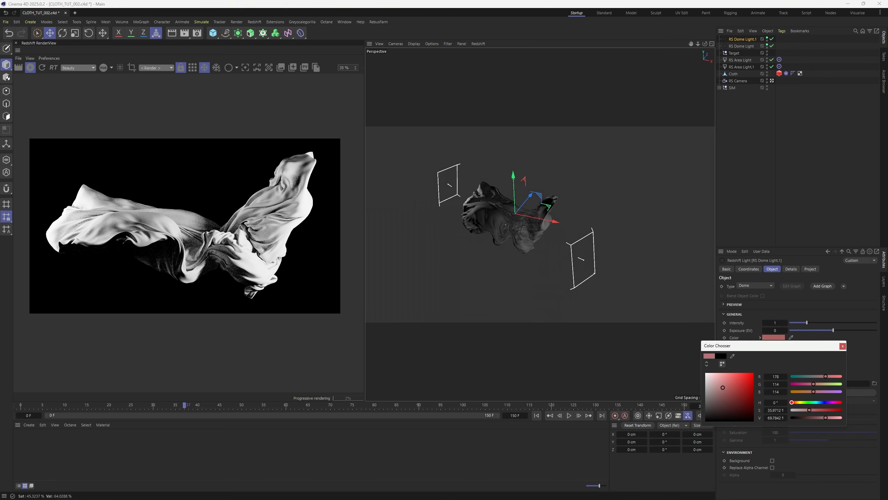
left_click(772, 460)
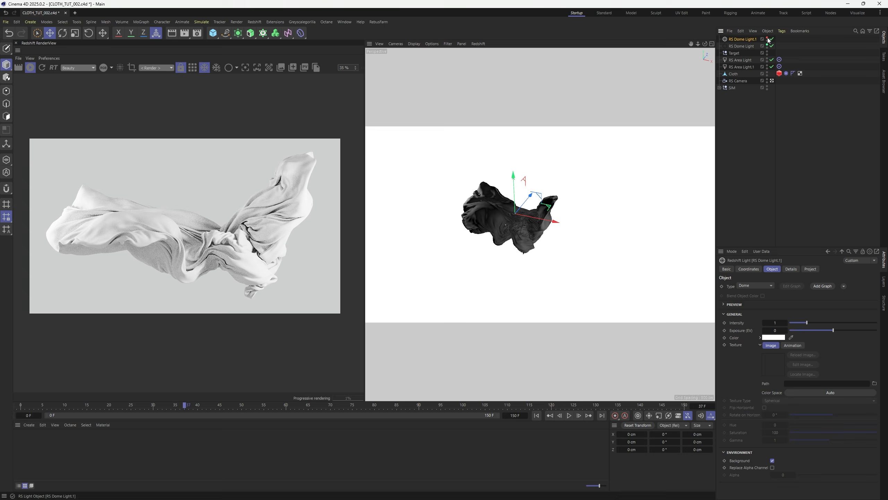
left_click(767, 39)
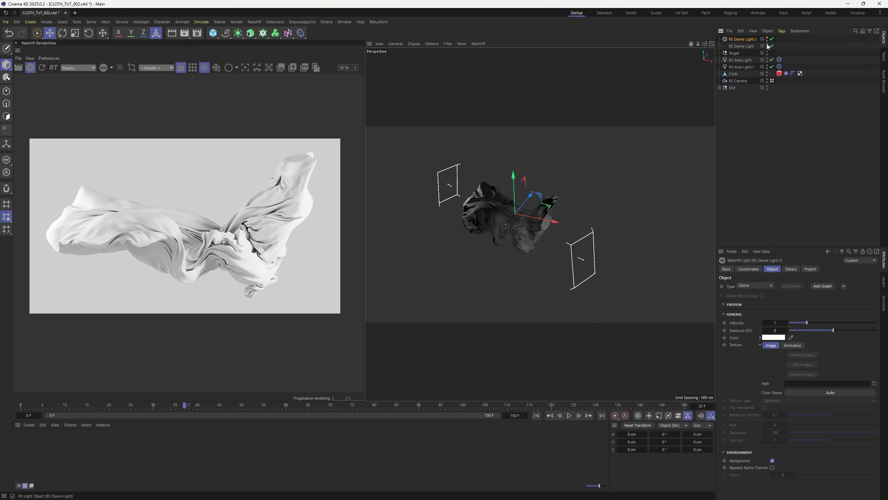
- Set all the white dome light's contribution values, from Diffuse through Toon Reflection, to 0
left_click(790, 269)
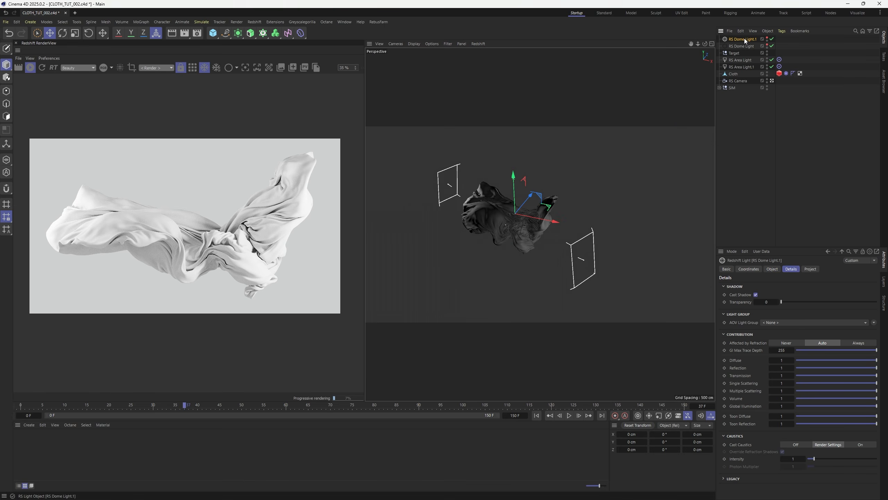
left_click_drag(810, 368, 726, 384)
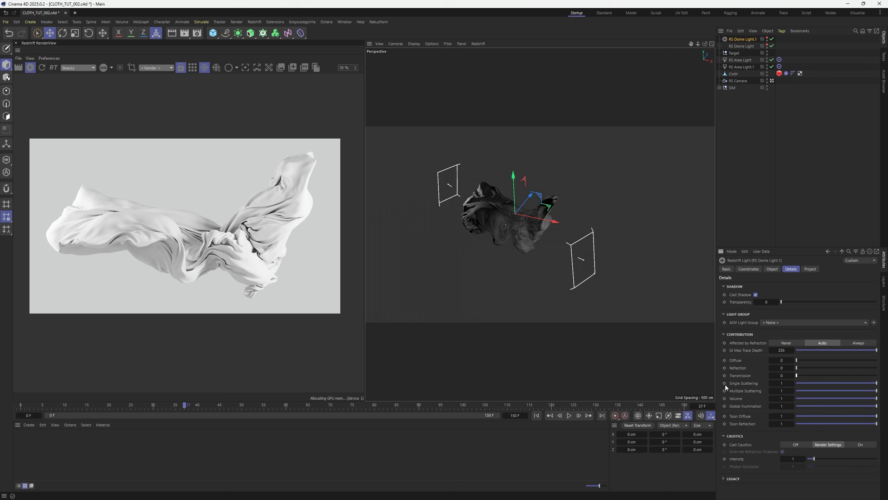
left_click_drag(808, 383, 734, 388)
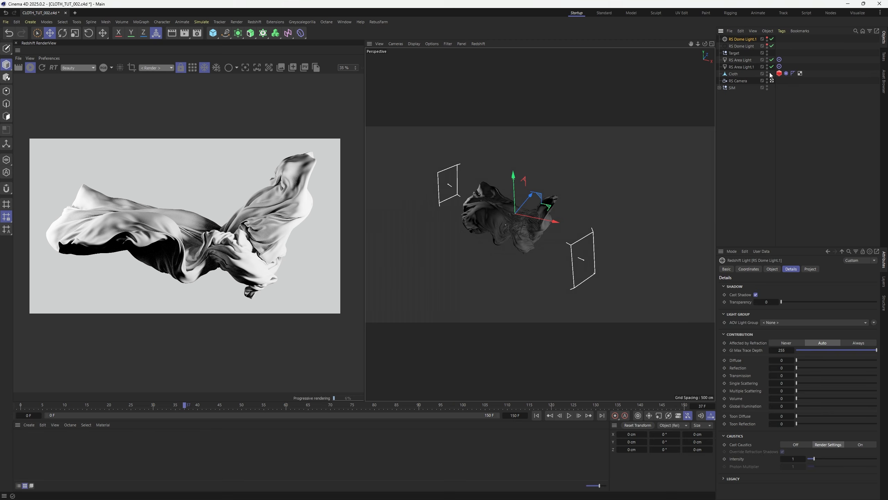
left_click(770, 75)
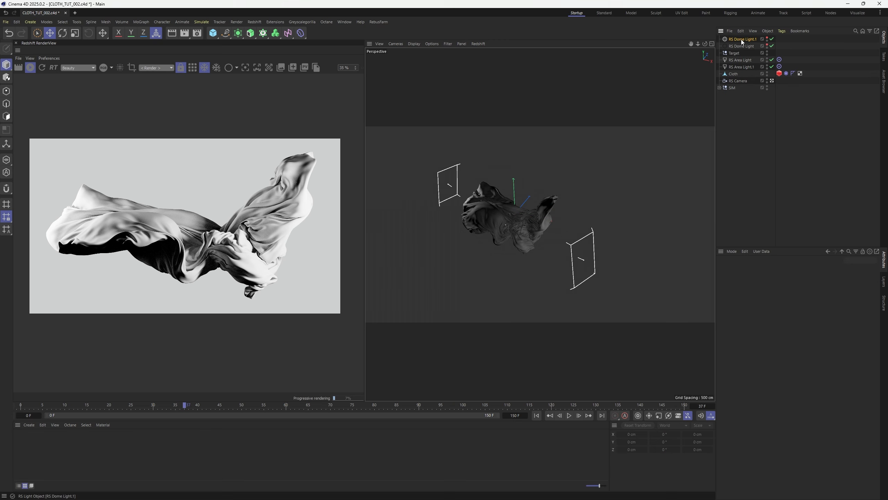
- Rename the white dome light to BG and the black dome light to SHADOW
left_click(741, 39)
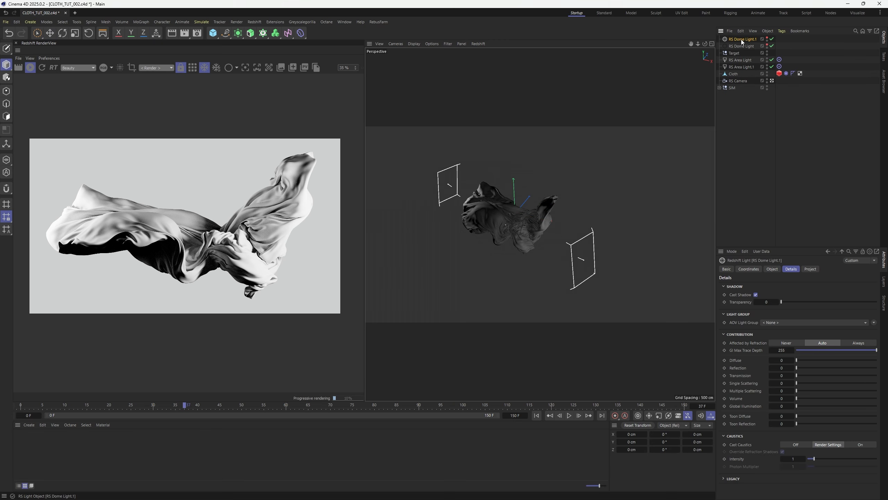
double_click(741, 40)
type("BG")
left_click(742, 45)
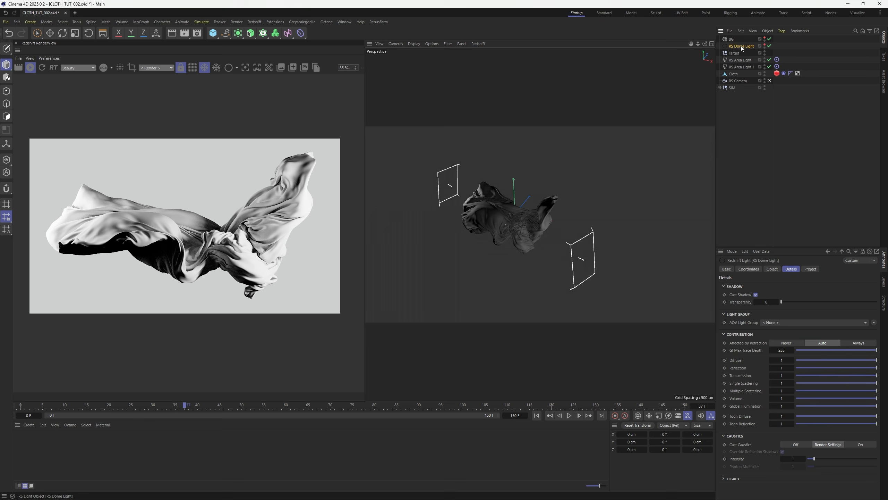
double_click(742, 45)
type("SHA")
type("DOW")
key("Return")
- Lighten the SHADOW dome light's color to a neutral gray of about 40% value
left_click(772, 269)
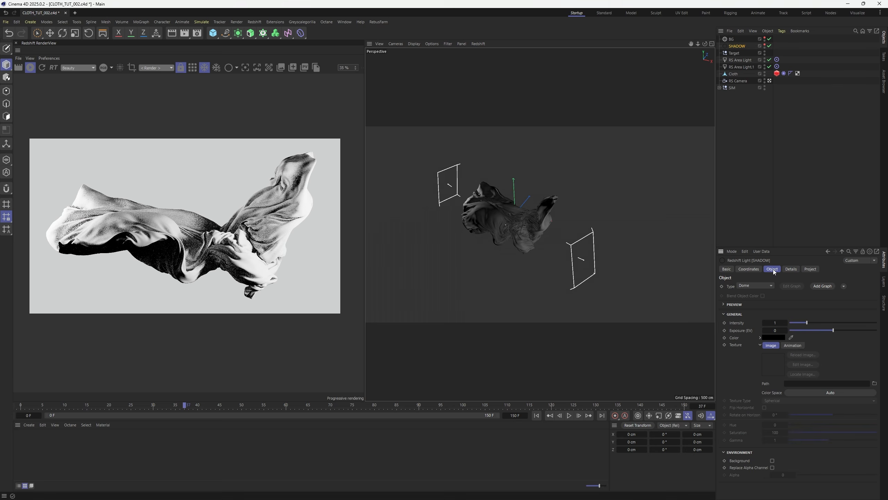
left_click(774, 337)
left_click(705, 405)
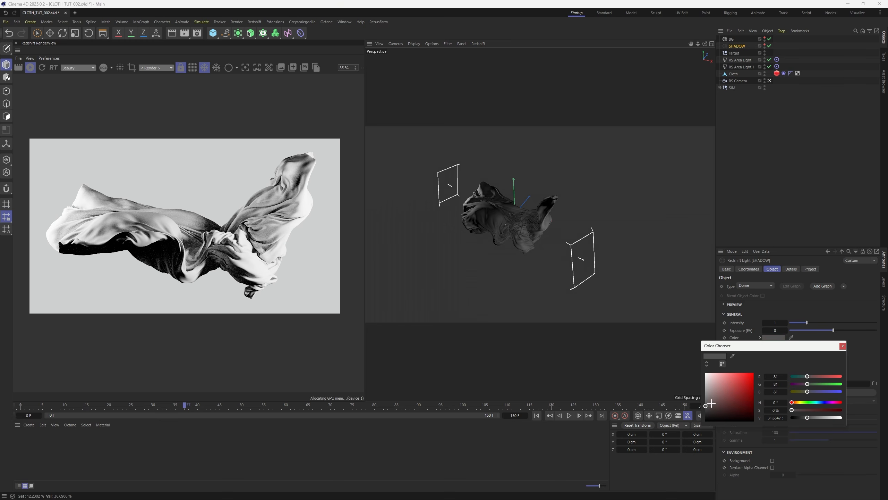
left_click_drag(705, 405, 705, 402)
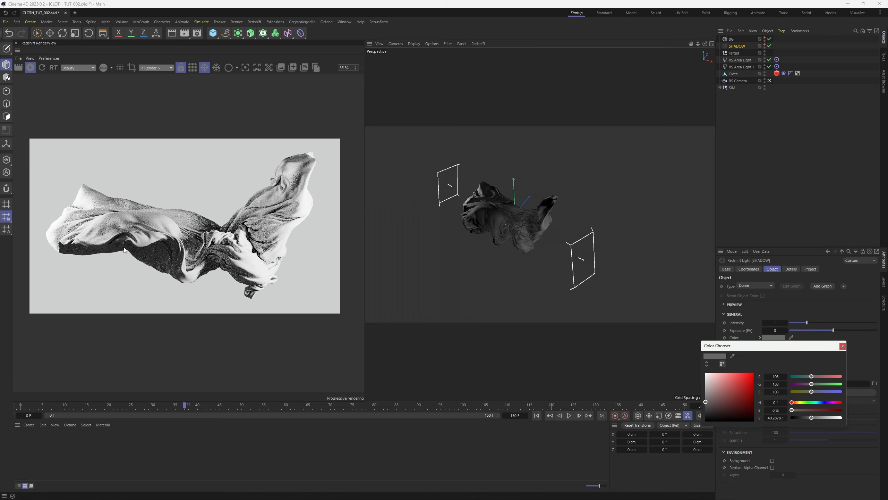
left_click(773, 117)
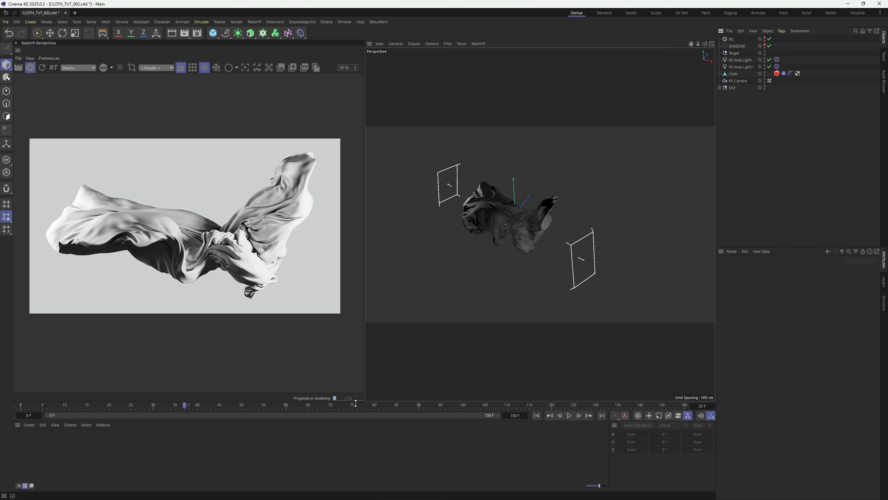
- Enlarge the material area, create a new Redshift standard material and apply it to the cloth
left_click_drag(405, 402, 405, 391)
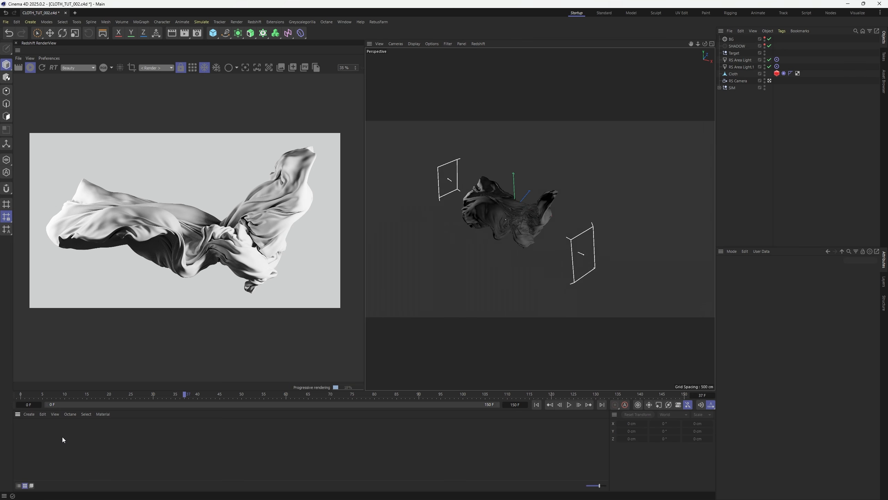
double_click(26, 429)
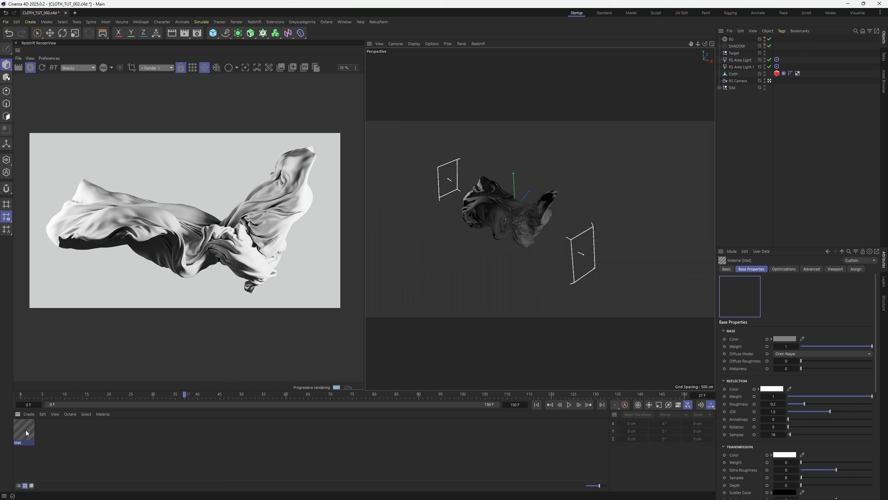
left_click_drag(26, 430, 735, 74)
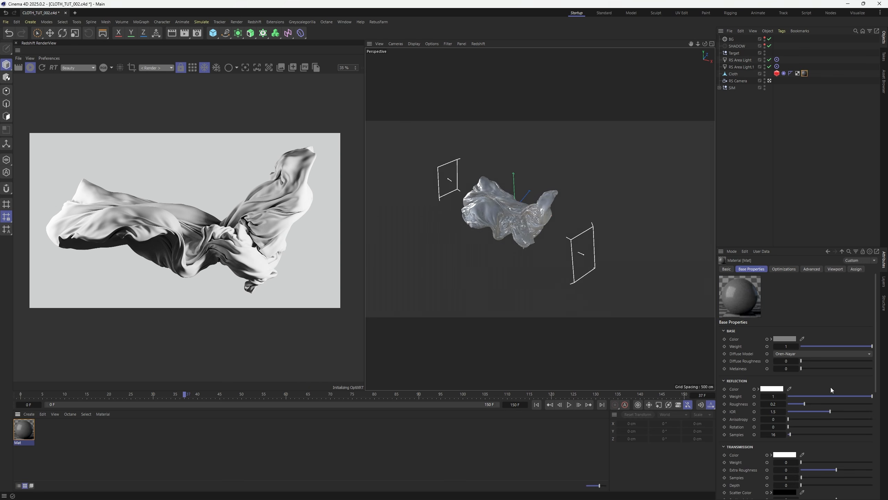
- Open the cloth material's node graph and add a Color node beside the RS Standard material
double_click(767, 339)
left_click_drag(686, 107, 483, 68)
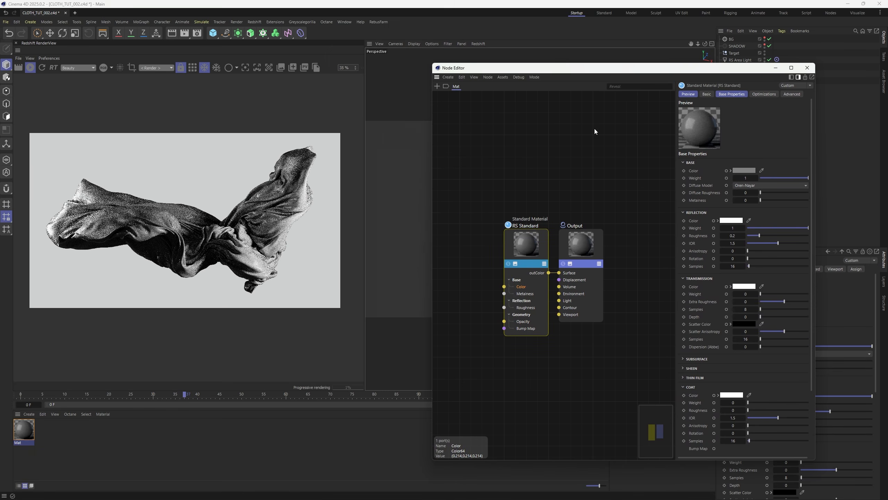
double_click(492, 226)
type("colo")
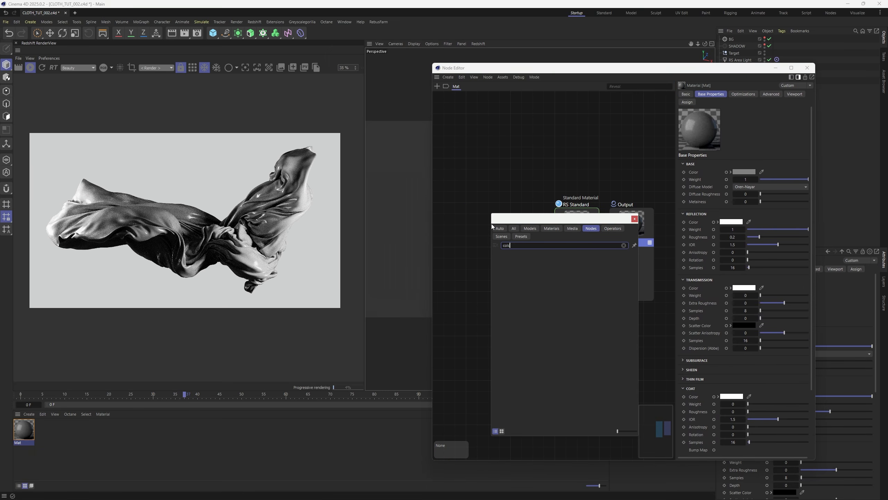
type("r")
double_click(545, 289)
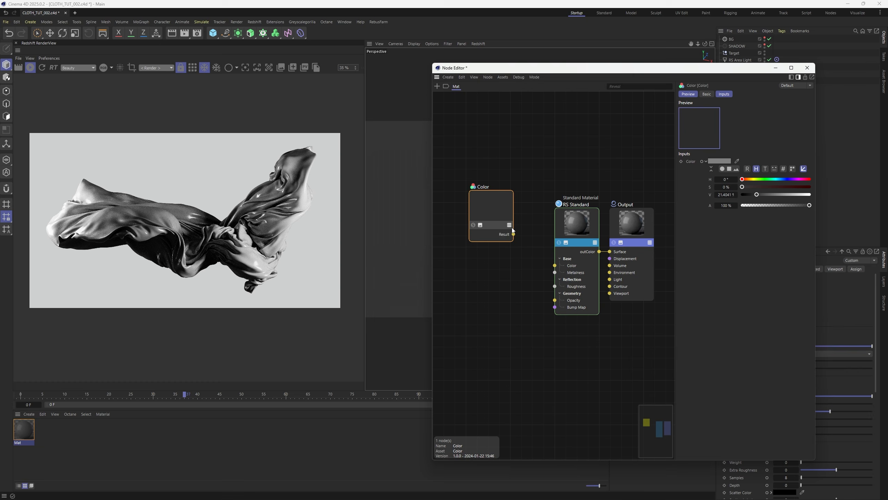
- Connect the Color node to the material's base color and make it blue with hue 223°, saturation 89% and value 100%
left_click_drag(514, 233, 555, 265)
left_click_drag(495, 202, 470, 245)
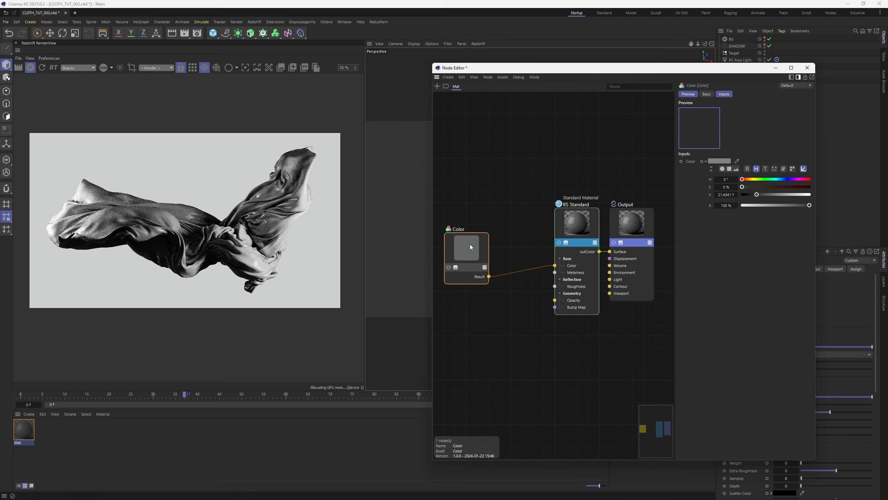
left_click(785, 180)
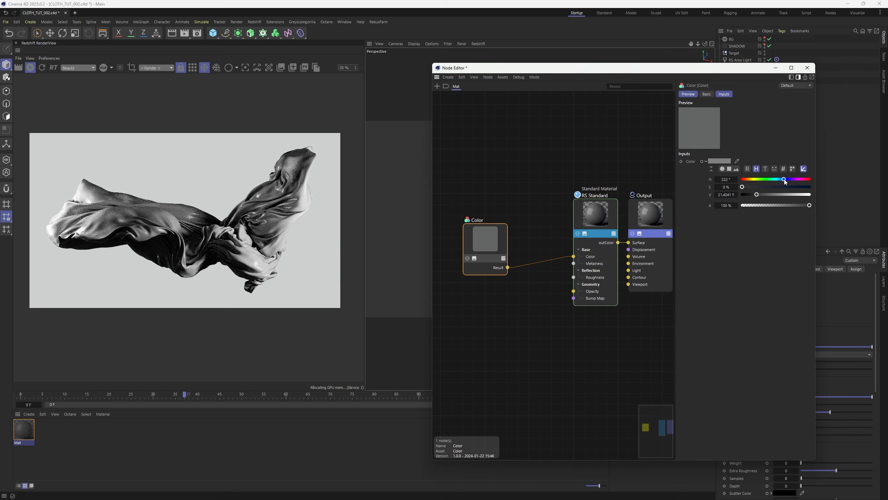
left_click_drag(757, 194, 802, 187)
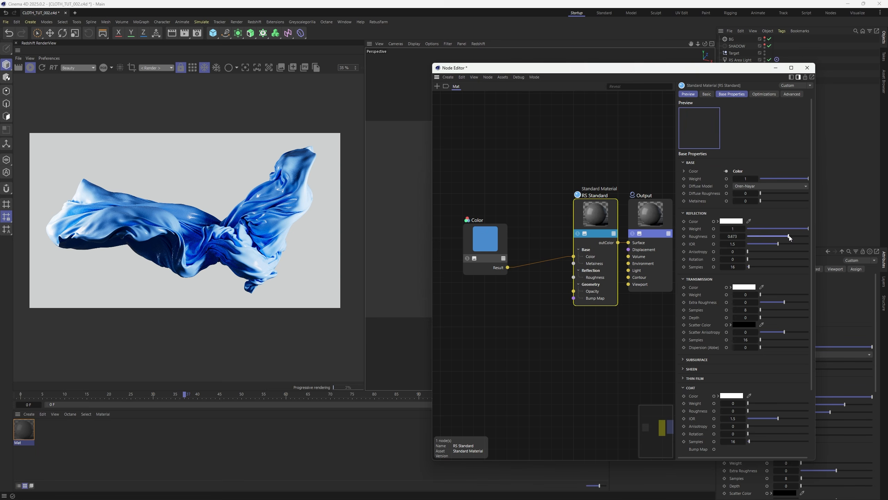
- Set the RS Standard material's reflection roughness to 0.696 and reflection weight to 0.277
left_click(789, 235)
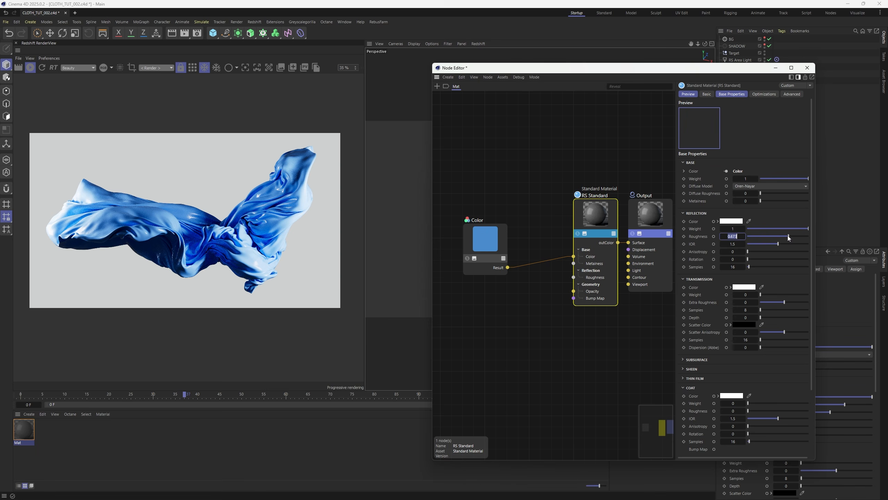
left_click_drag(788, 236, 765, 227)
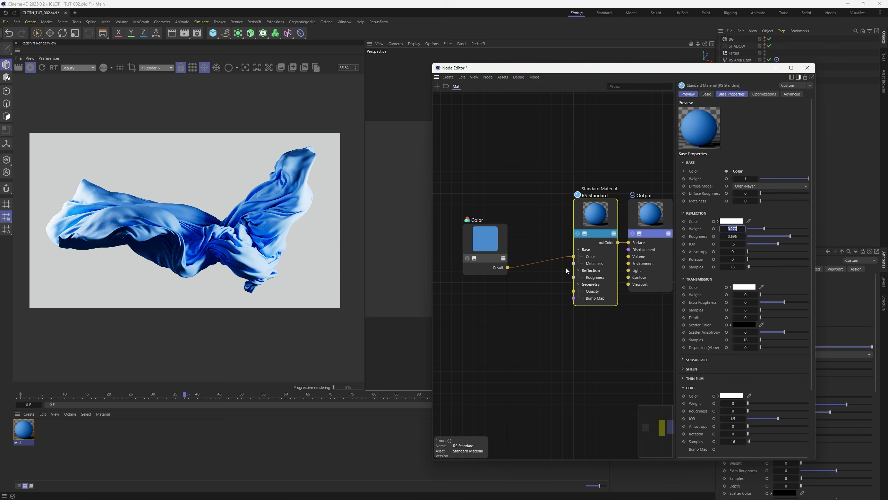
scroll(194, 233, "up", 4)
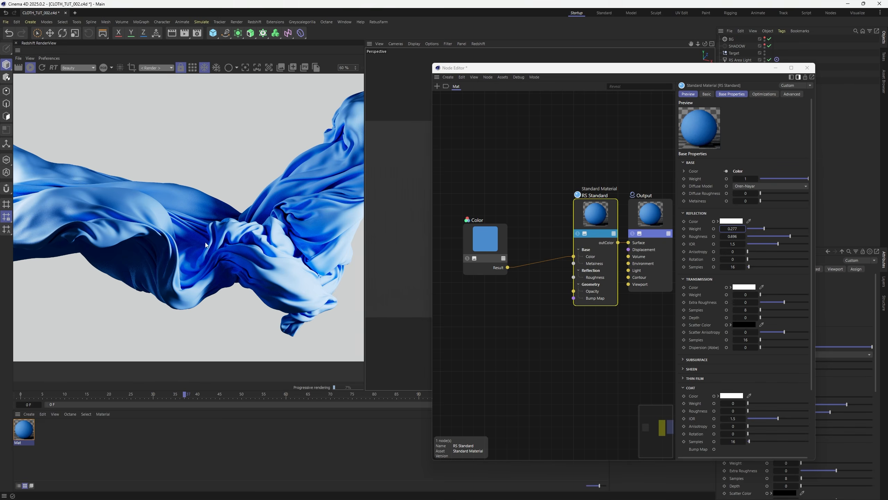
middle_click_drag(282, 236, 194, 243)
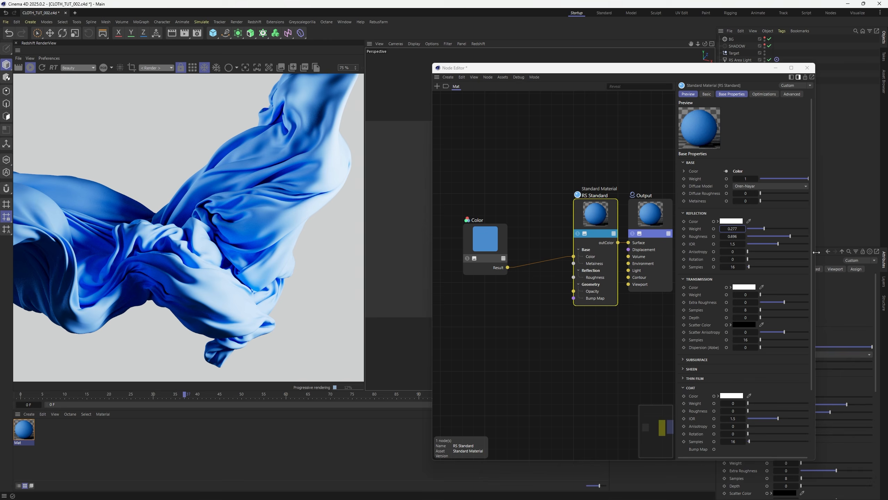
- Set the cloth material's transmission weight to 0.461
left_click_drag(816, 254, 887, 250)
left_click_drag(726, 73, 653, 63)
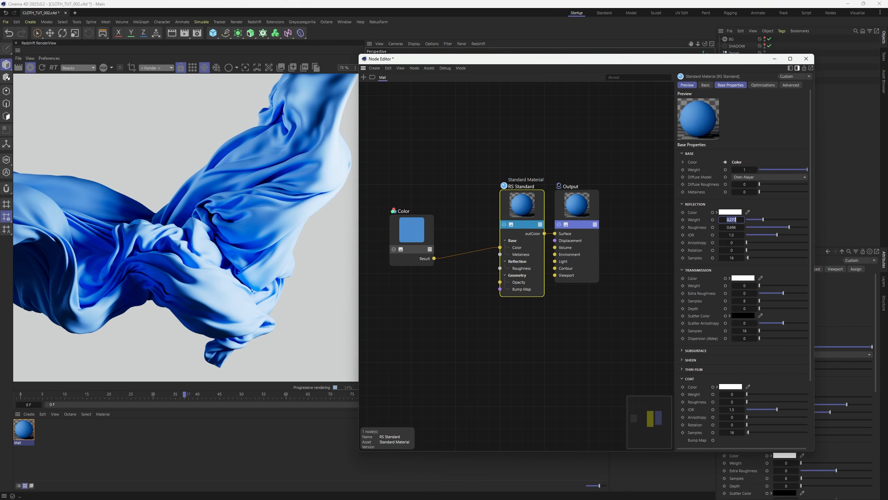
left_click_drag(778, 285, 782, 286)
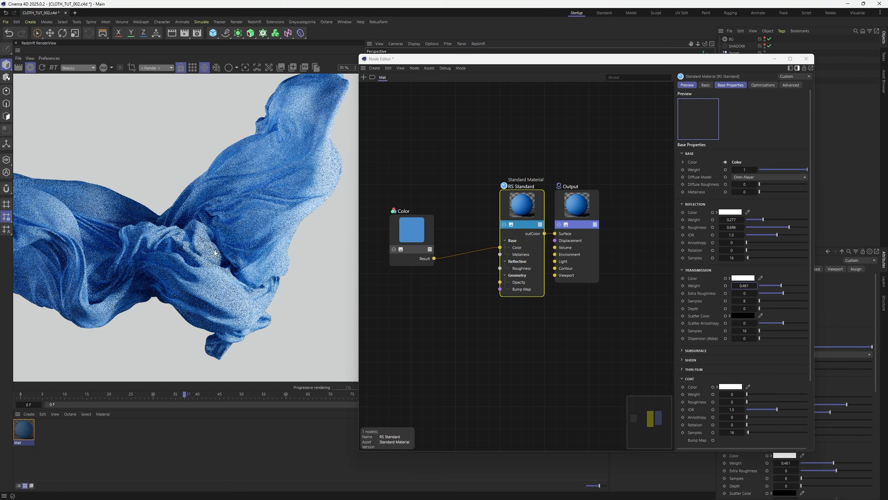
- Duplicate the blue Color node below the original and connect the copy to the RS Standard material's transmission color
left_click(416, 233)
left_click_drag(416, 233, 417, 300, "ctrl")
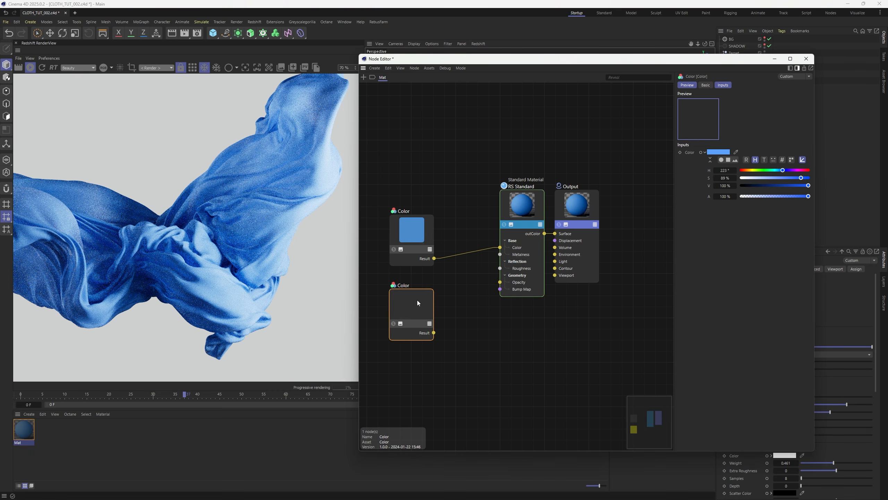
left_click_drag(434, 333, 517, 209)
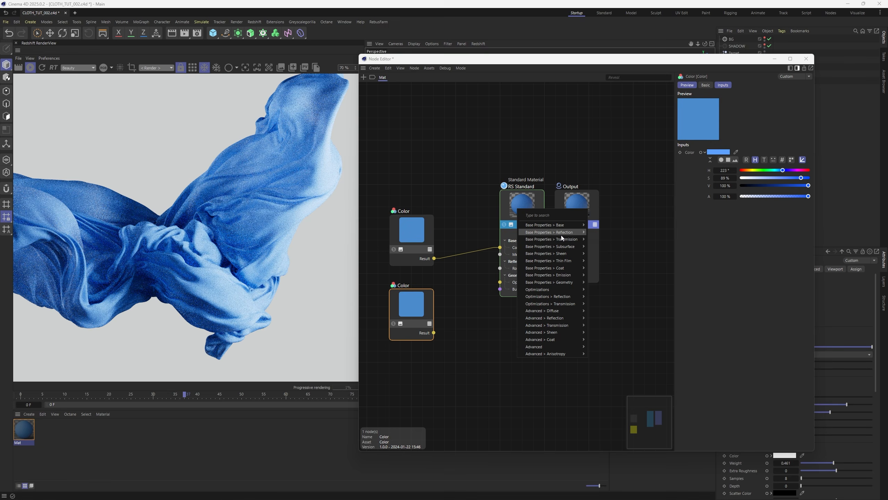
mouse_move(562, 239)
left_click(610, 239)
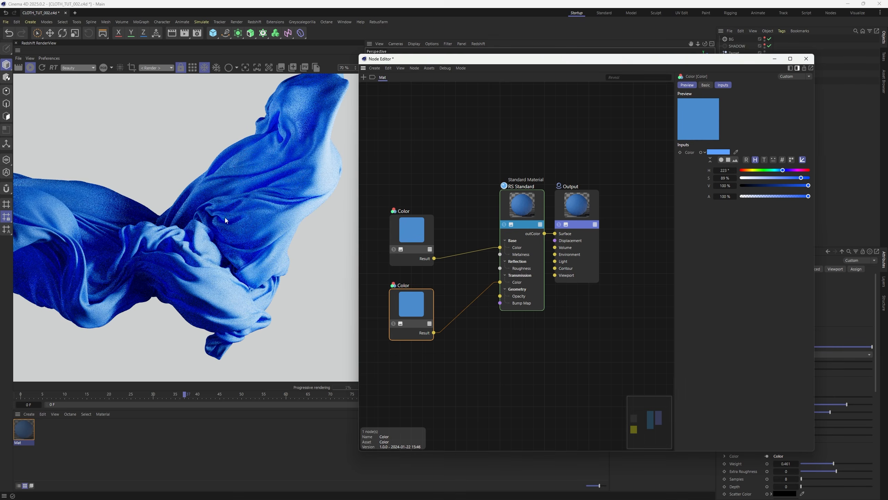
- Shift the transmission Color node toward violet with a hue of about 244°
left_click(515, 207)
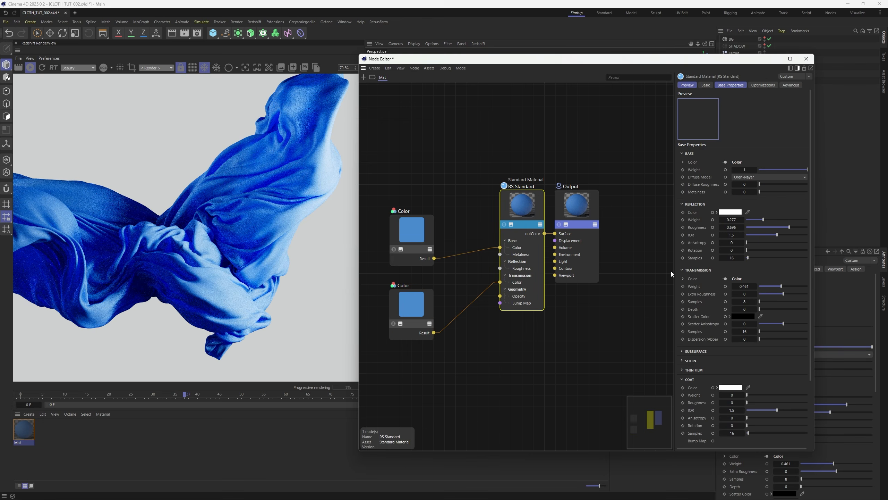
left_click(425, 304)
left_click(787, 171)
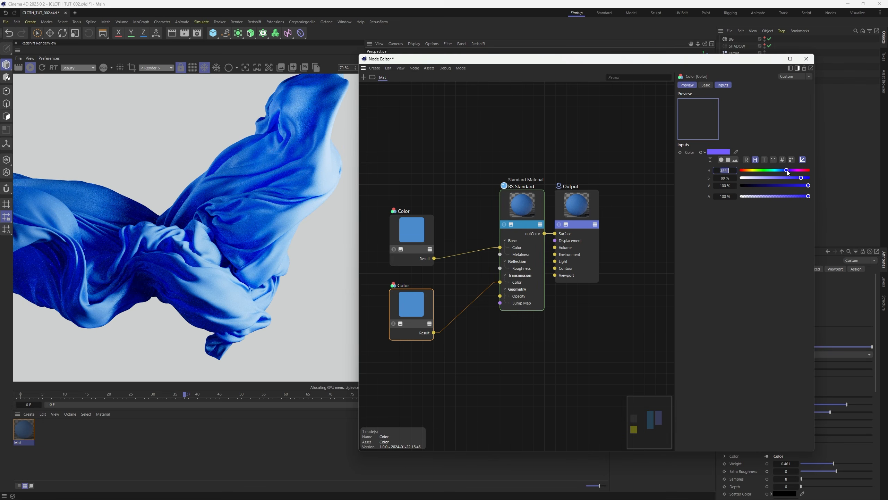
- Try a glossier cloth with transmission weight 0.813, reflection roughness 0.232 and reflection weight 0.835
left_click(495, 242)
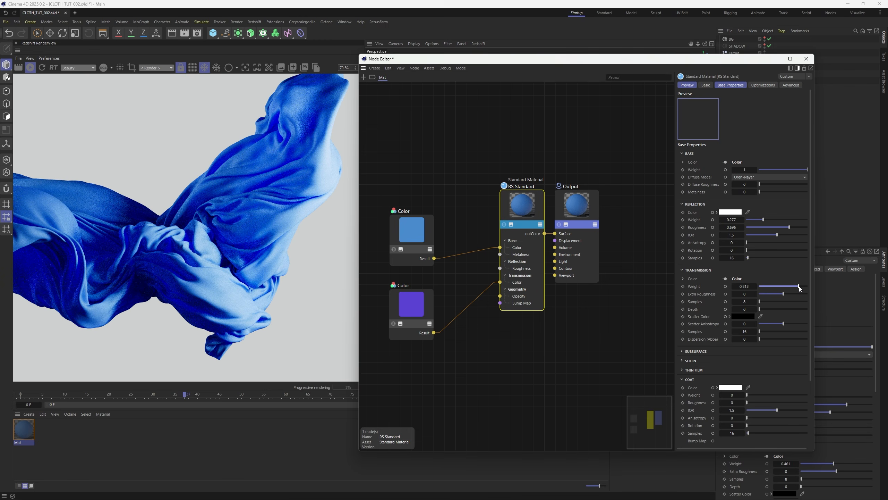
left_click_drag(800, 288, 799, 286)
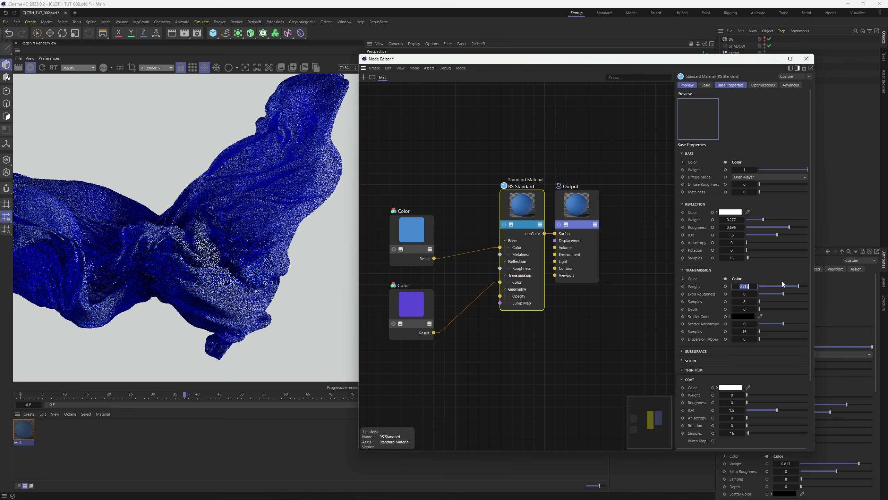
mouse_move(789, 227)
left_mouse_down()
mouse_move(774, 227)
mouse_move(797, 219)
left_mouse_up()
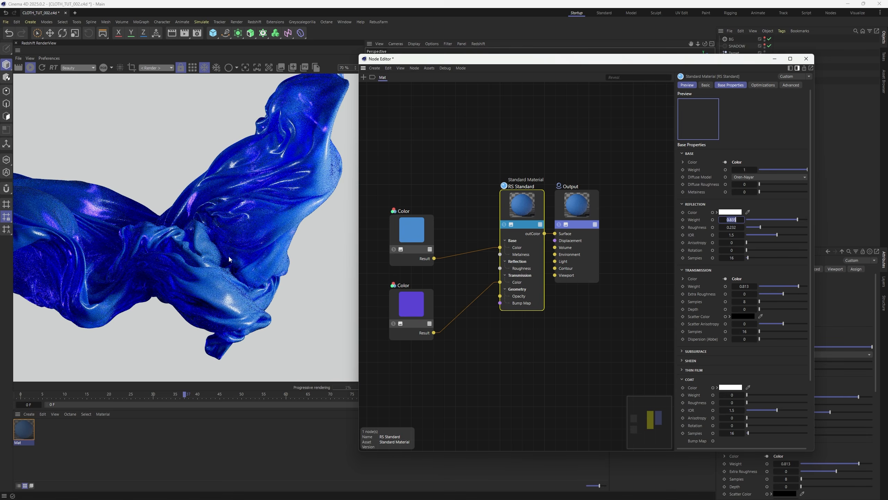
scroll(226, 265, "down", 3)
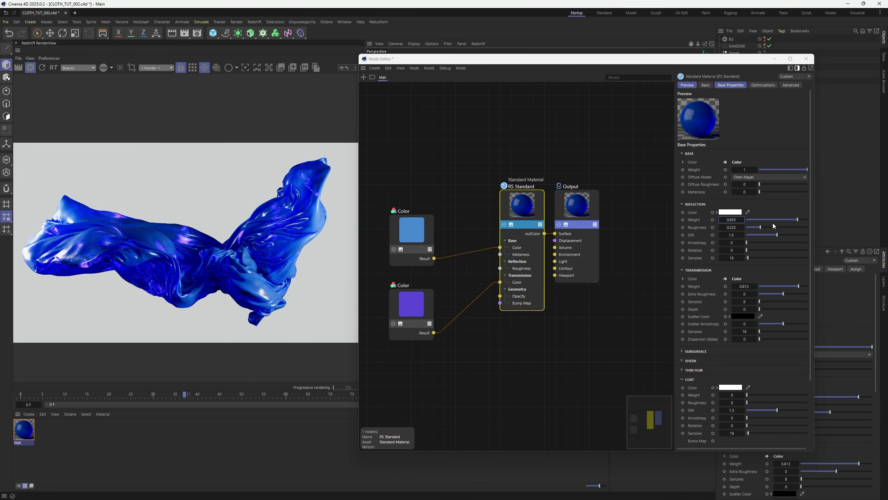
- Set the reflection weight to 0.226 and roughness to 0.506, and the transmission weight to 0.461 with extra roughness 0.106
left_click_drag(767, 220, 777, 227)
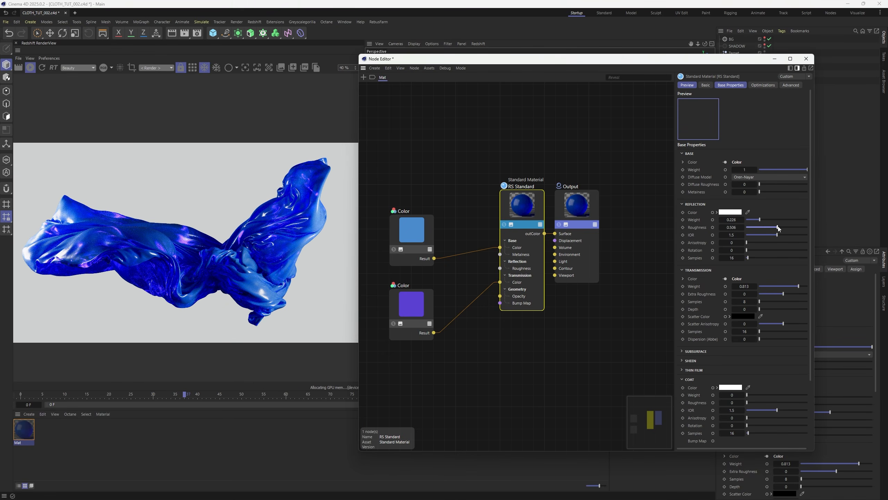
mouse_move(796, 290)
left_mouse_down()
mouse_move(781, 287)
mouse_move(787, 294)
left_mouse_up()
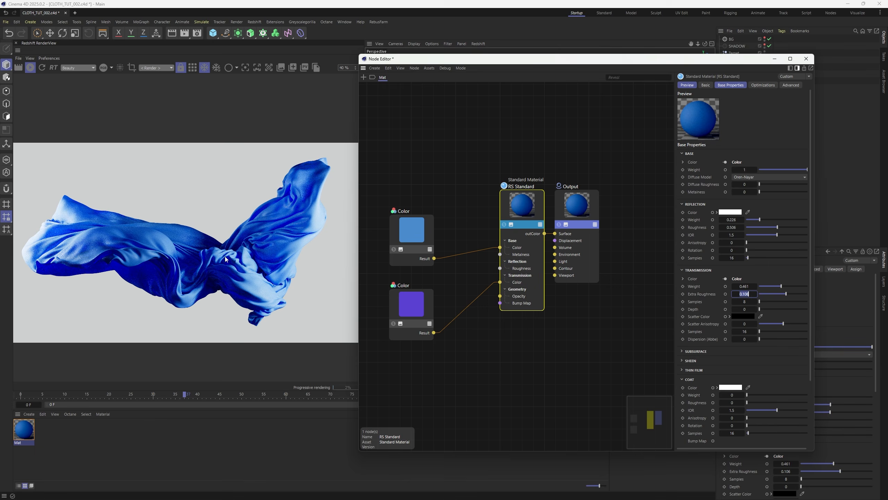
scroll(227, 262, "up", 3)
scroll(226, 262, "up", 1)
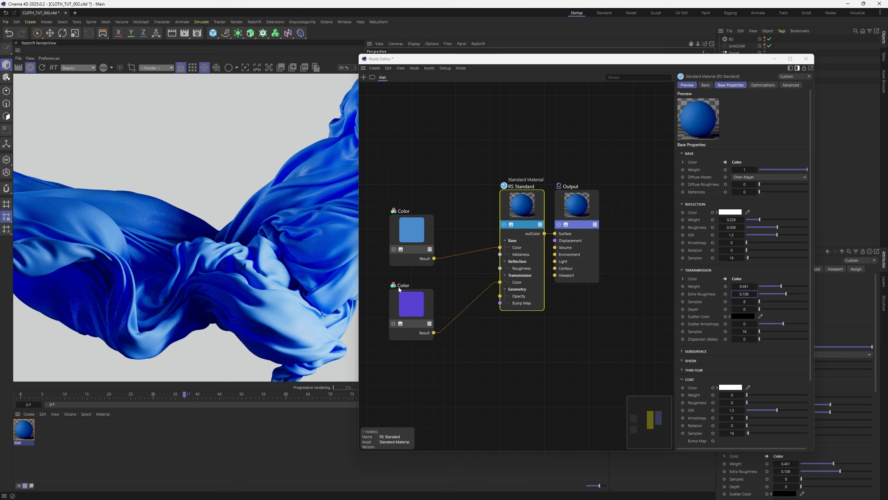
- Desaturate the transmission color to pale lavender, set transmission weight 0.539 and extra roughness 0.008, and close the node editor
left_click_drag(782, 286, 788, 286)
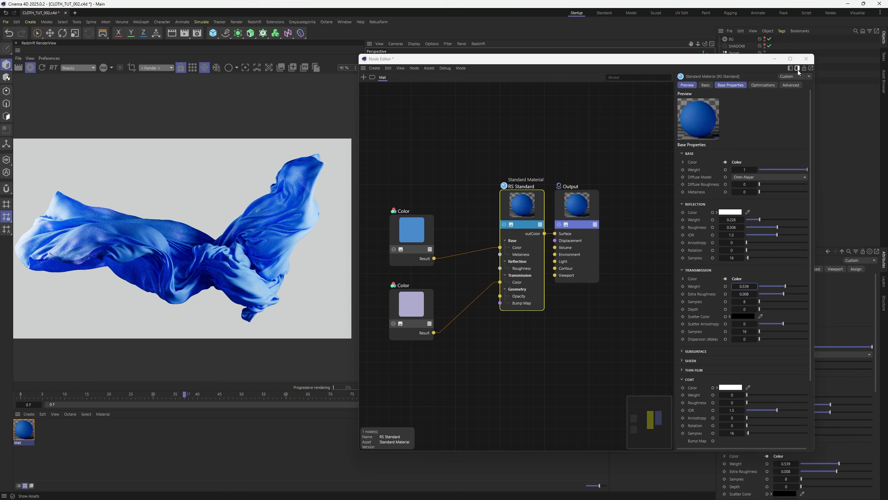
left_click(807, 58)
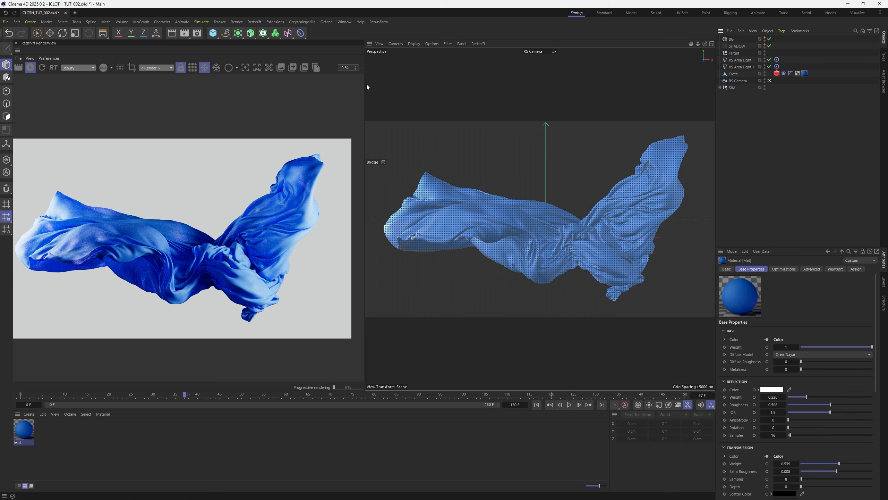
- Widen the render view, enable its color controls and bend the RGB curve into an S shape with raised highlights and lowered midtones
left_click_drag(365, 80, 418, 78)
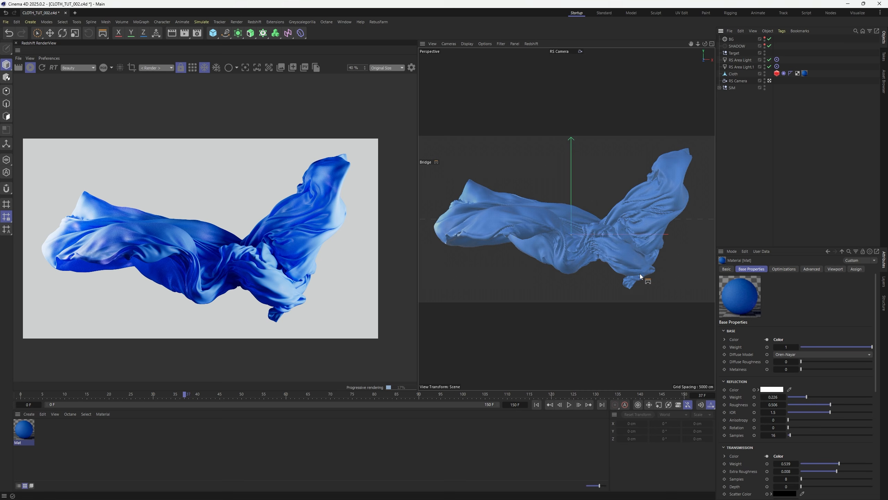
left_click(411, 68)
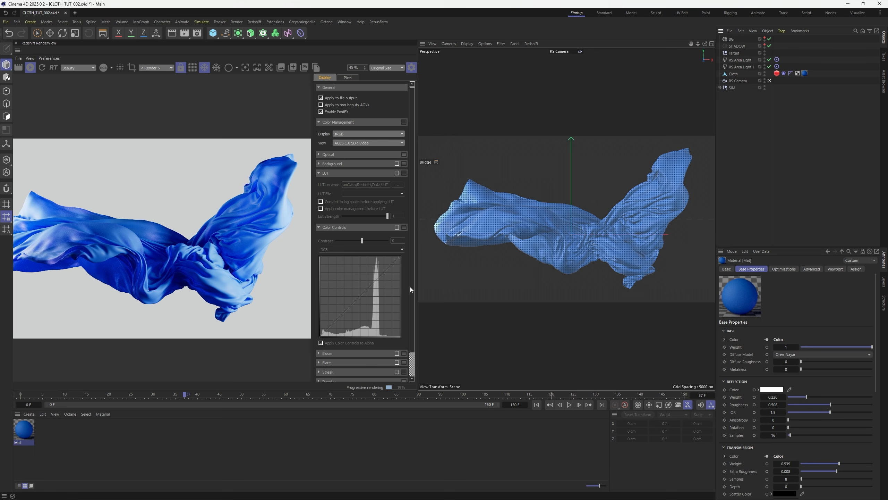
left_click(397, 227)
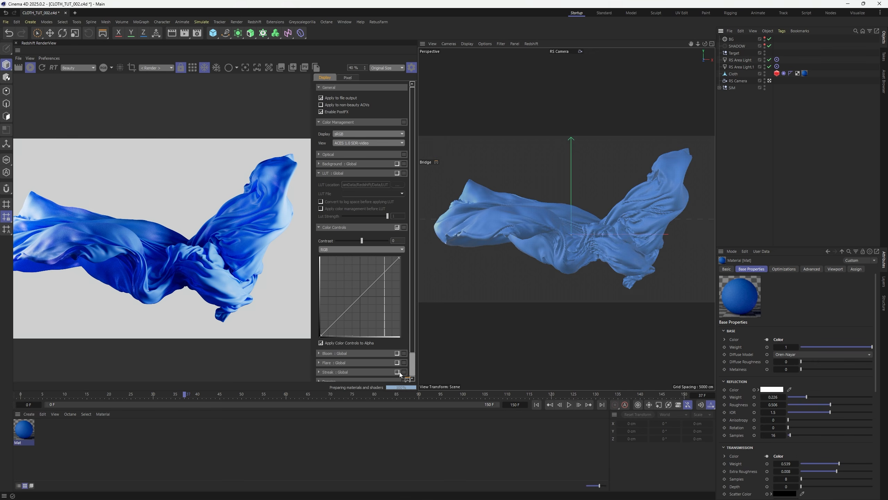
left_click(382, 266)
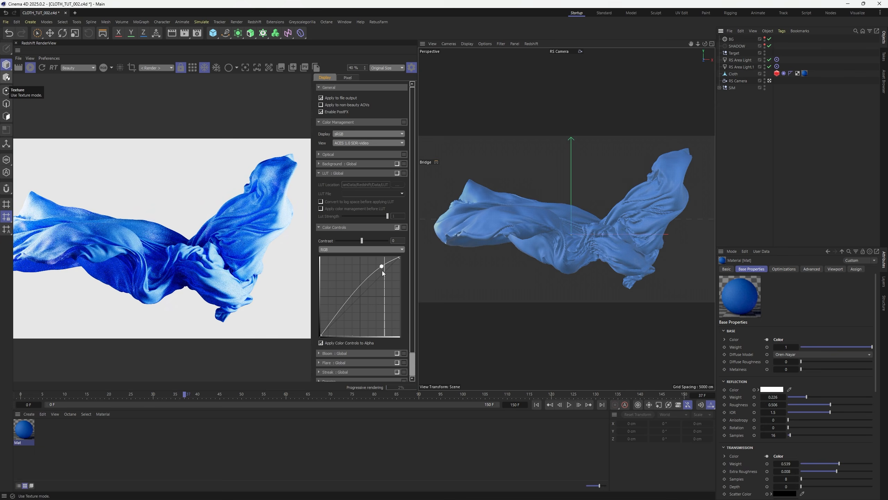
left_click(360, 298)
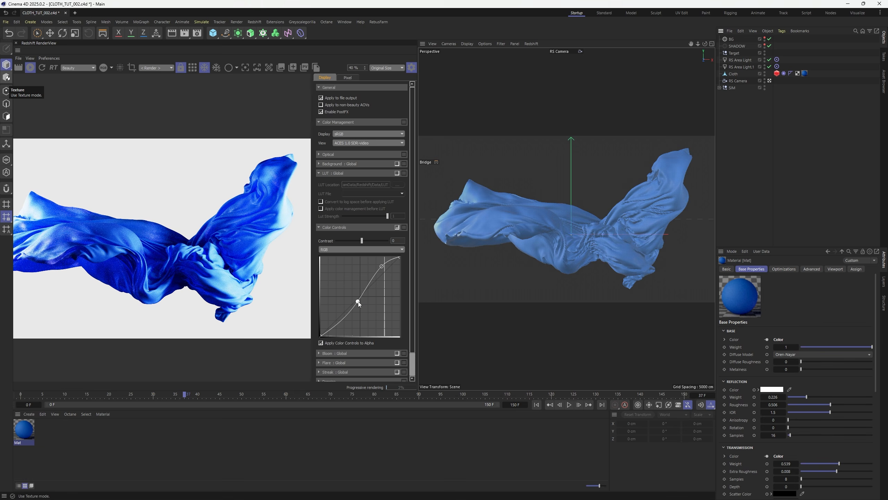
- Lower the highlight point of the RGB curve and enable the LUT at 0.463 strength without color management applied before it
left_click_drag(382, 268, 382, 272)
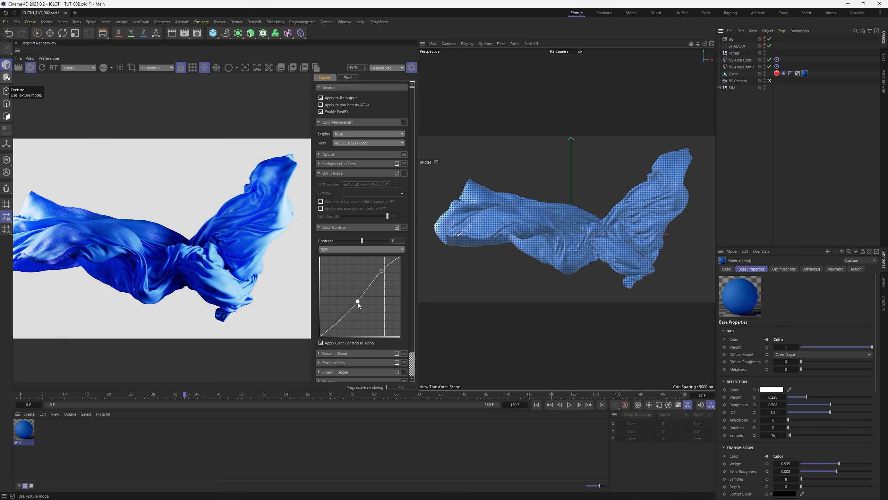
left_click_drag(358, 303, 359, 303)
left_click(397, 173)
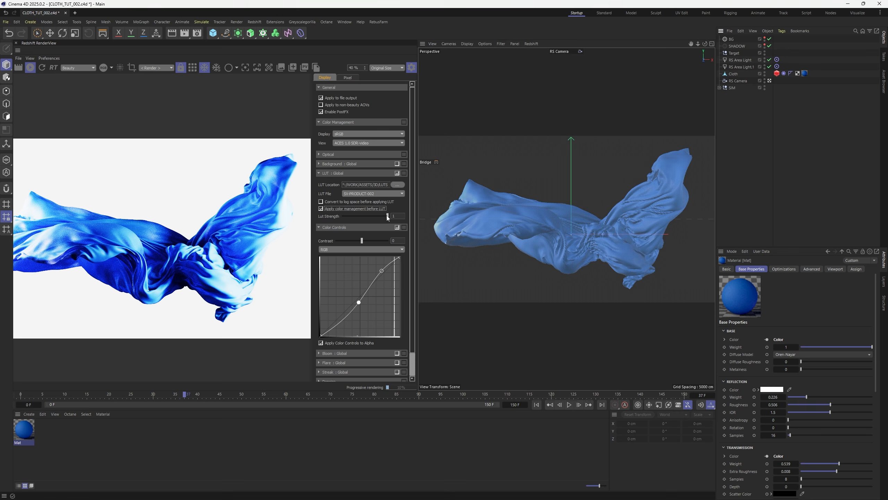
left_click_drag(381, 216, 364, 219)
left_click(321, 209)
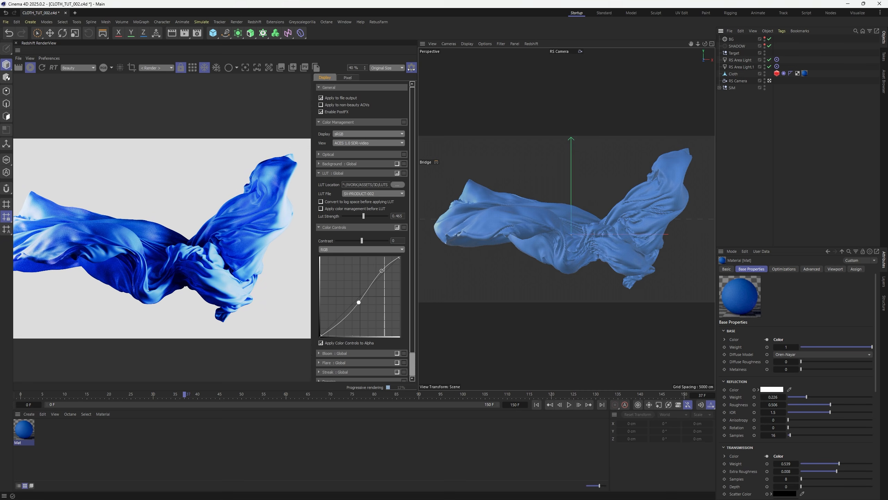
left_click(411, 67)
- Enable tone-mapping on RS Camera with Highlights at 0.209 and Saturation at -19 %, and save the scene
left_click(738, 81)
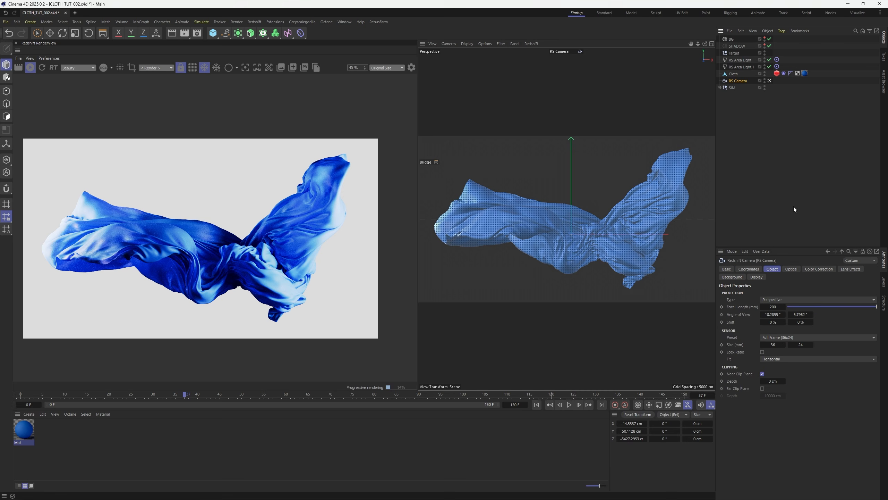
left_click(812, 270)
left_click(771, 303)
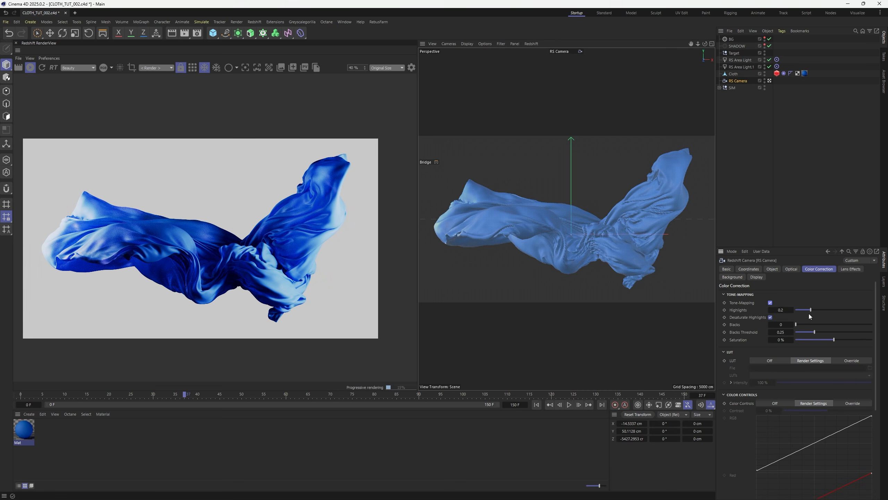
mouse_move(810, 310)
left_mouse_down()
mouse_move(802, 310)
mouse_move(825, 311)
mouse_move(812, 310)
left_mouse_up()
left_click_drag(835, 340, 828, 342)
left_click(813, 213)
key("ctrl+s")
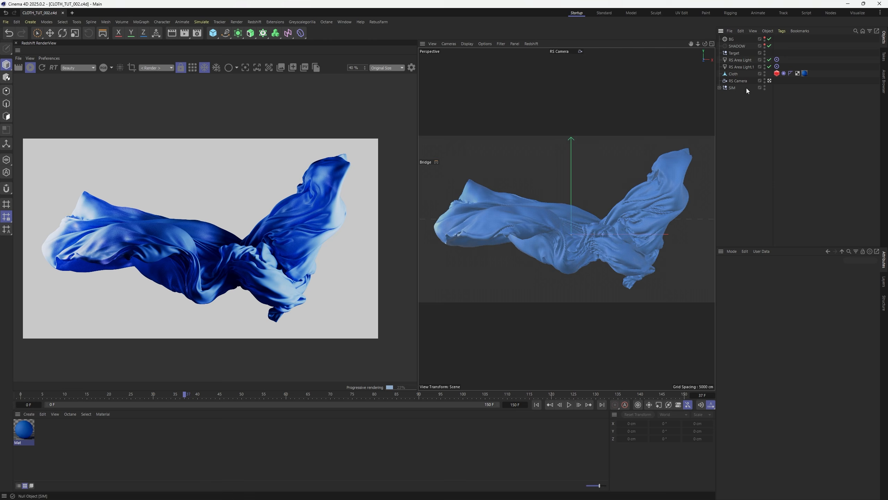
- Duplicate RS Camera as RS Camera.1, hide the cameras in the viewport and look through the copy
left_click_drag(739, 81, 764, 84, "ctrl")
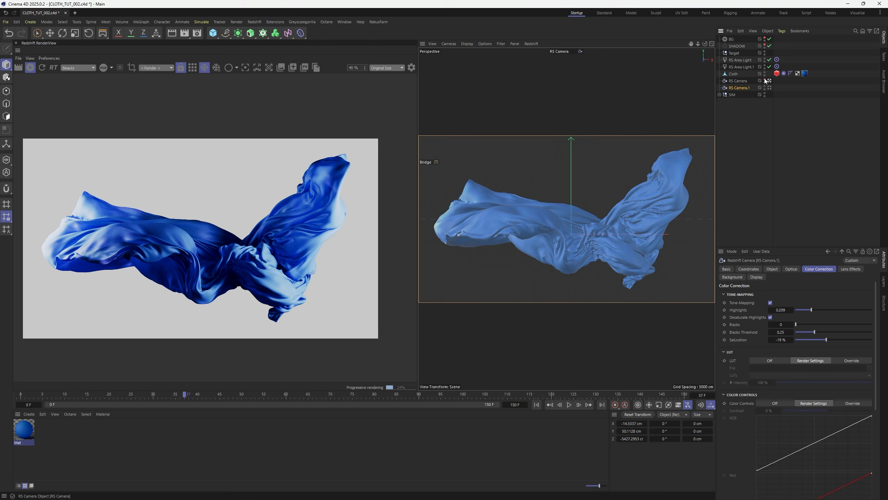
left_click(766, 87)
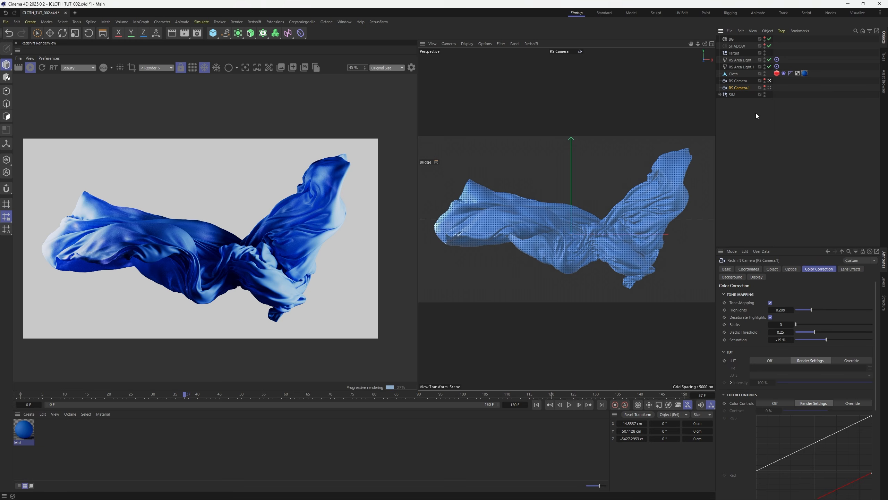
left_click(770, 88)
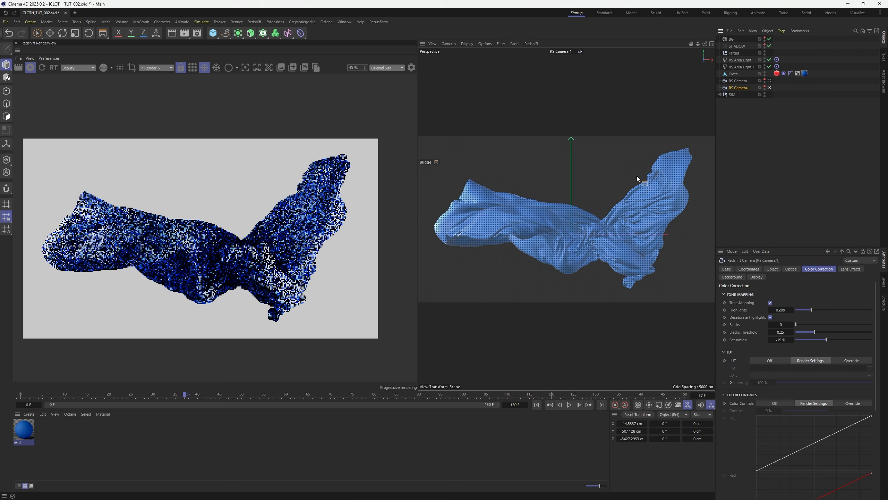
- Reframe RS Camera.1 as a tilted close-up from above on the cloth's folds, with the background showing along the upper edge
key("e")
left_click_drag(577, 220, 681, 196, "alt")
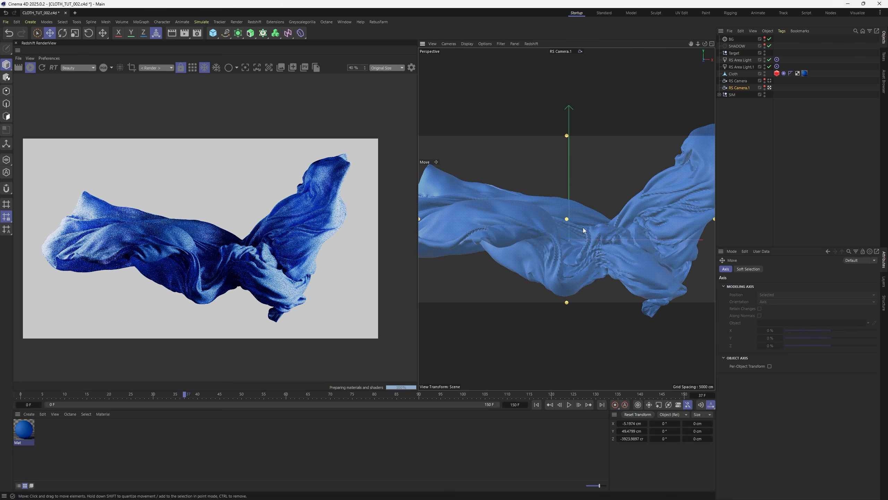
scroll(583, 227, "up", 5)
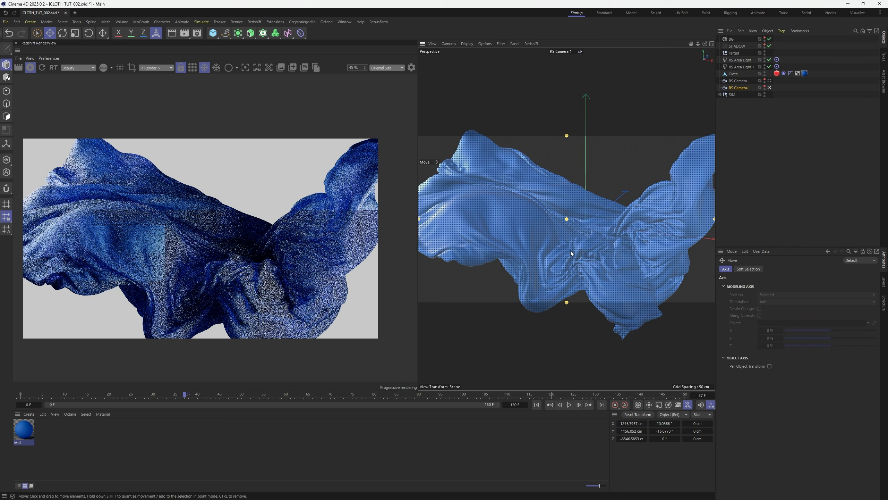
middle_click_drag(570, 250, 608, 244, "alt")
scroll(609, 244, "up", 5)
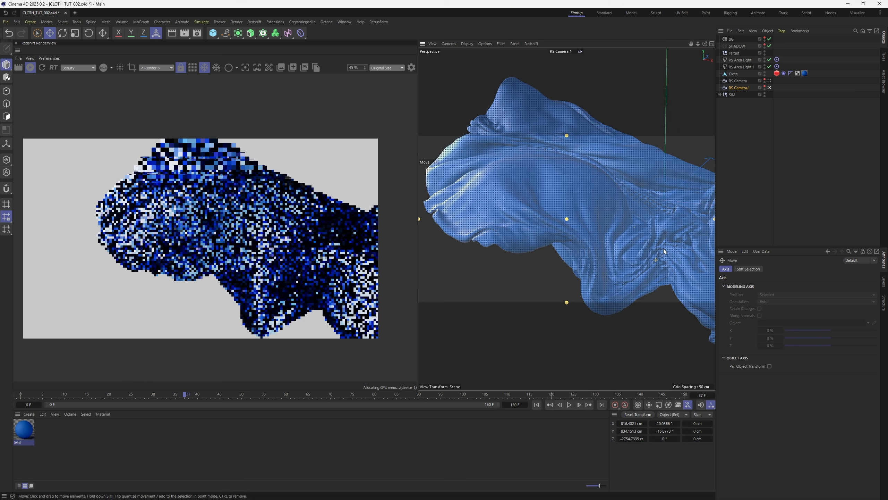
left_click_drag(497, 233, 550, 195, "alt")
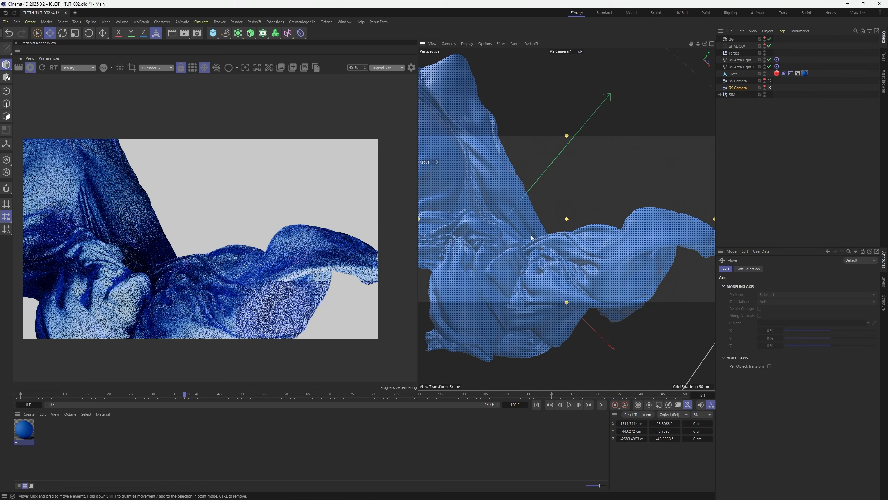
middle_click_drag(505, 240, 607, 333, "alt")
right_click_drag(532, 184, 508, 179, "alt")
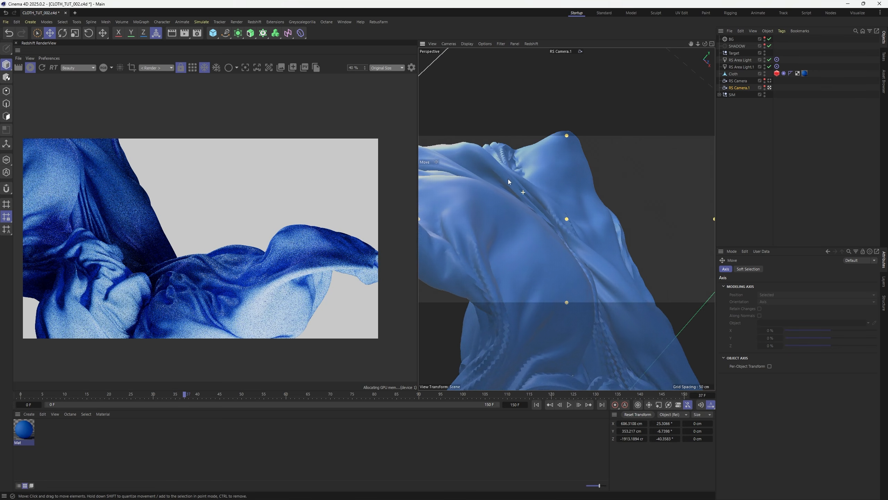
middle_click_drag(508, 179, 585, 226, "alt")
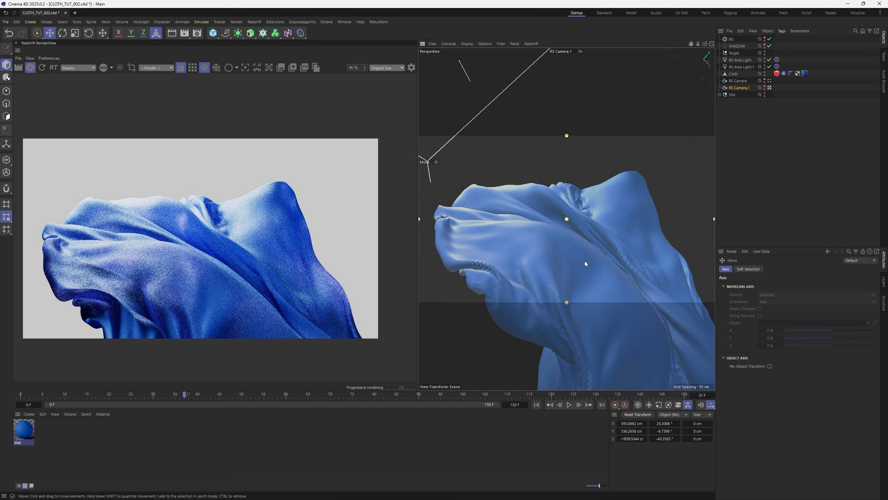
left_click_drag(584, 261, 634, 265, "alt")
middle_click_drag(618, 261, 570, 246, "alt")
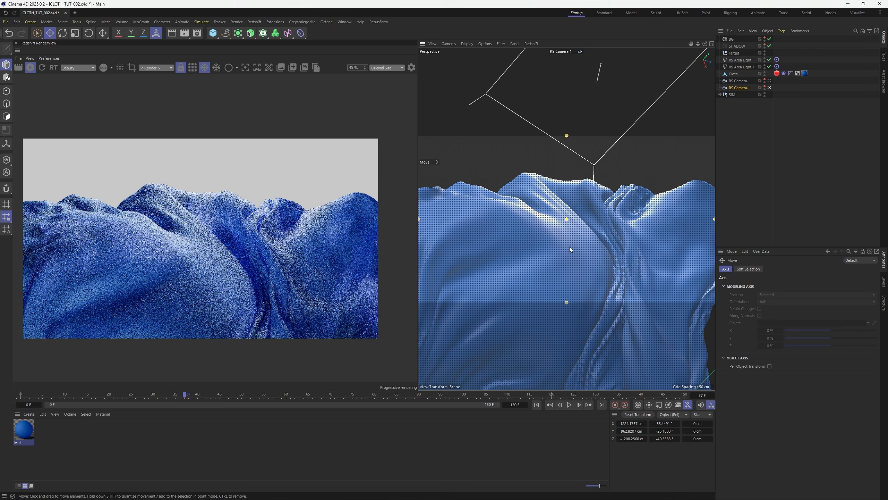
left_click_drag(553, 256, 580, 261, "alt")
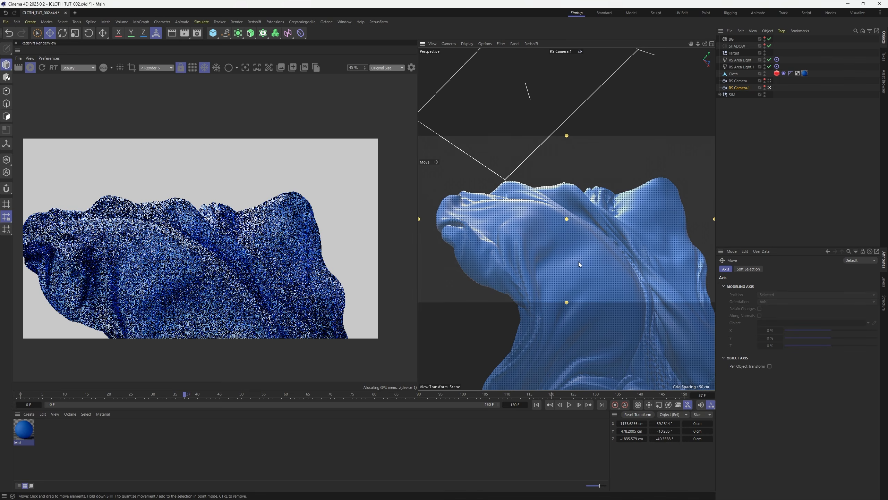
right_click_drag(599, 233, 656, 205, "alt")
mouse_move(588, 235)
left_mouse_down("alt")
mouse_move(567, 234)
mouse_move(585, 243)
left_mouse_up("alt")
- Duplicate RS Camera.1 as RS Camera.2, reframe the copy on the bunched folds from another angle, and save the scene
left_click_drag(741, 87, 744, 90, "ctrl")
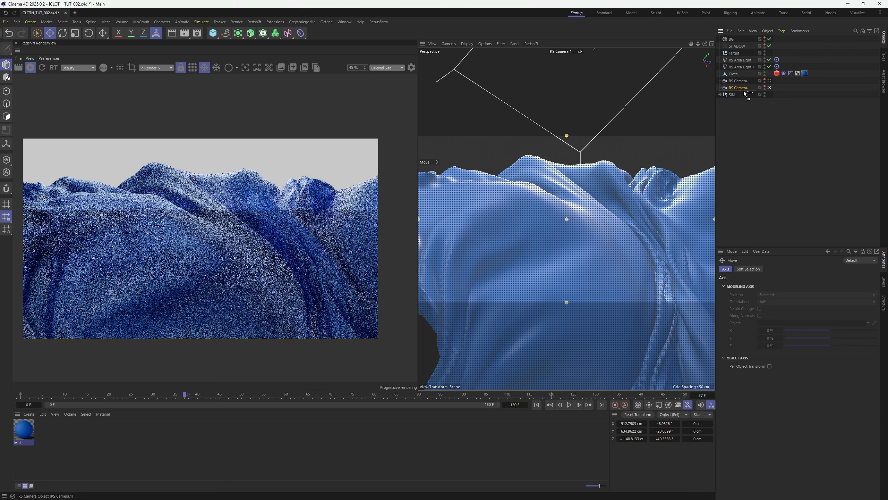
left_click_drag(543, 256, 627, 277, "alt")
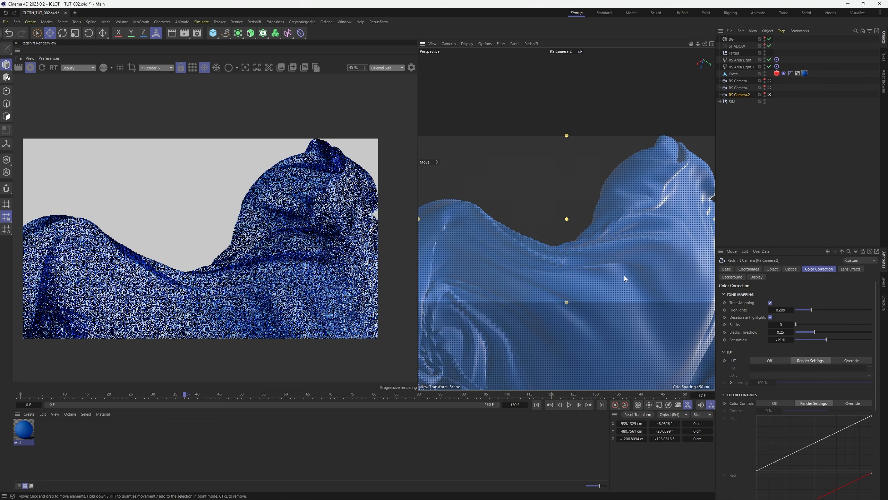
right_click_drag(627, 268, 671, 182, "alt")
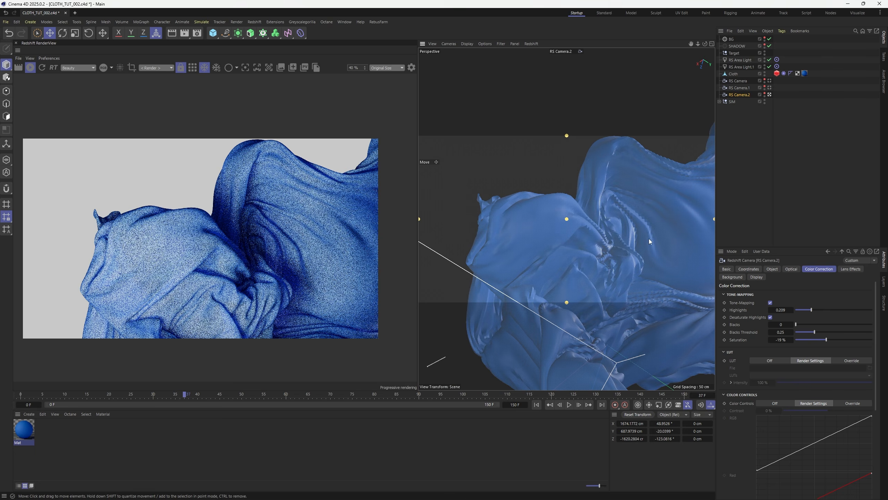
left_click_drag(649, 239, 676, 226, "alt")
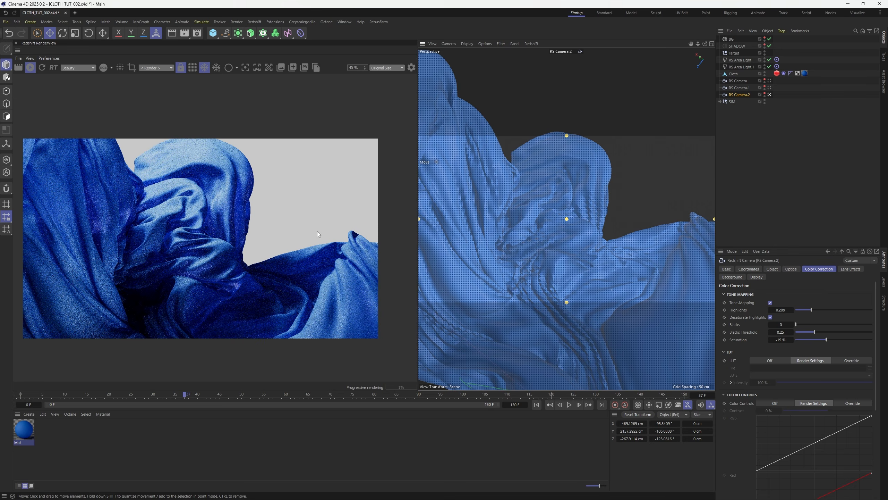
left_click(802, 179)
key("ctrl+s")
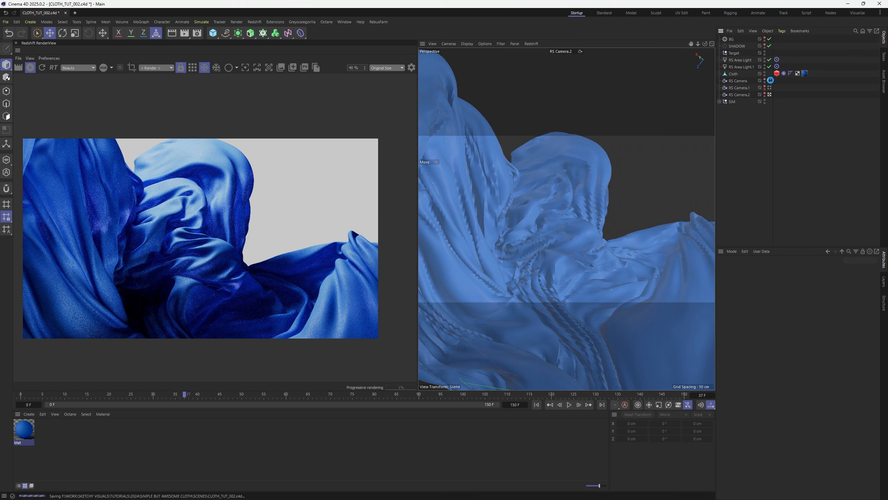
- Switch the view back to the original RS Camera and move the Cloth's animation to frame 127
left_click(769, 81)
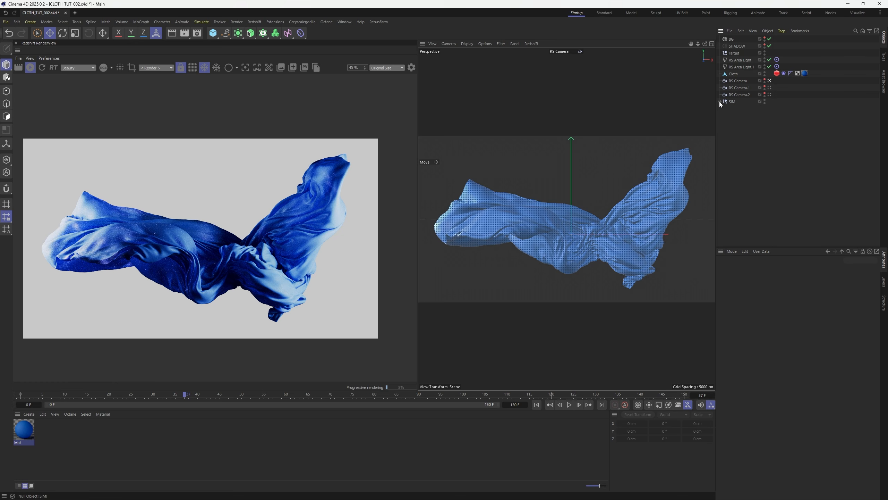
left_click(733, 74)
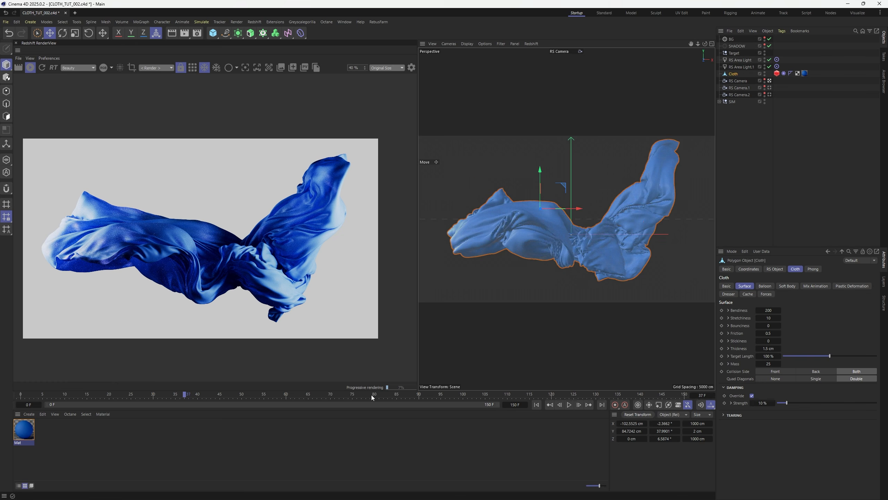
left_click_drag(371, 394, 583, 395)
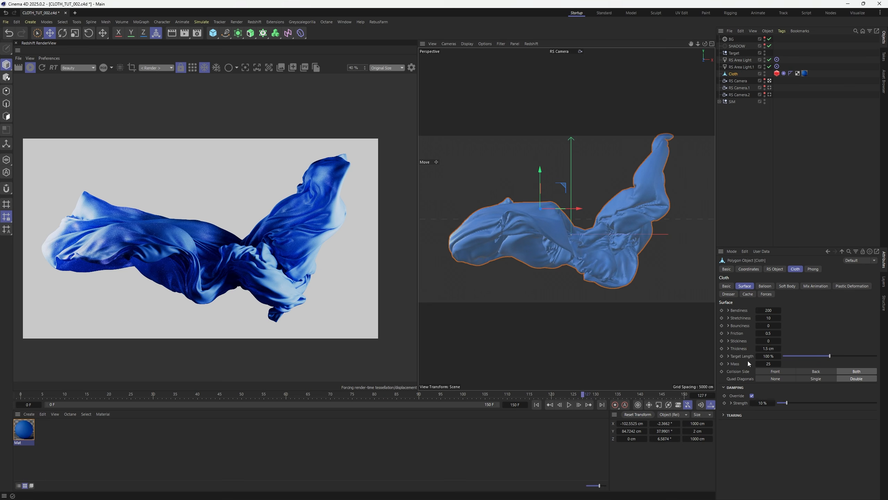
- Adjust the end point of the Cloth tag's cache time-remapping curve, trying the maximum before settling at about 0.4
left_click(784, 73)
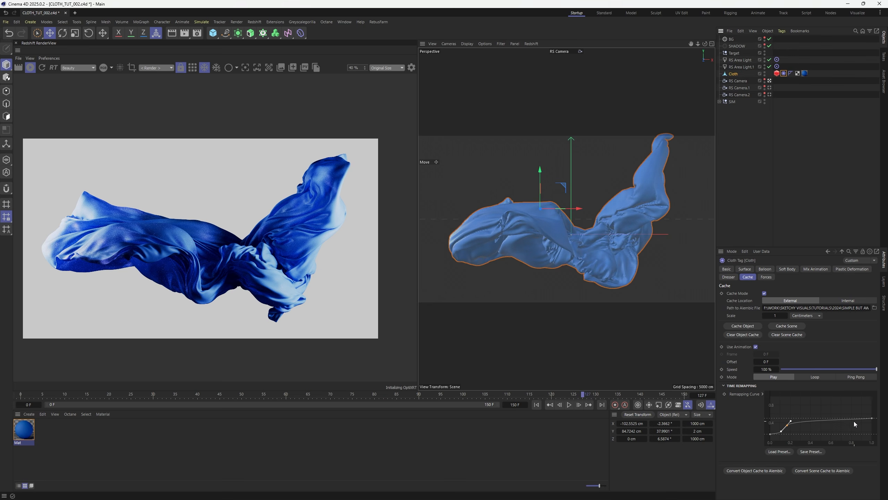
left_click_drag(873, 417, 876, 397)
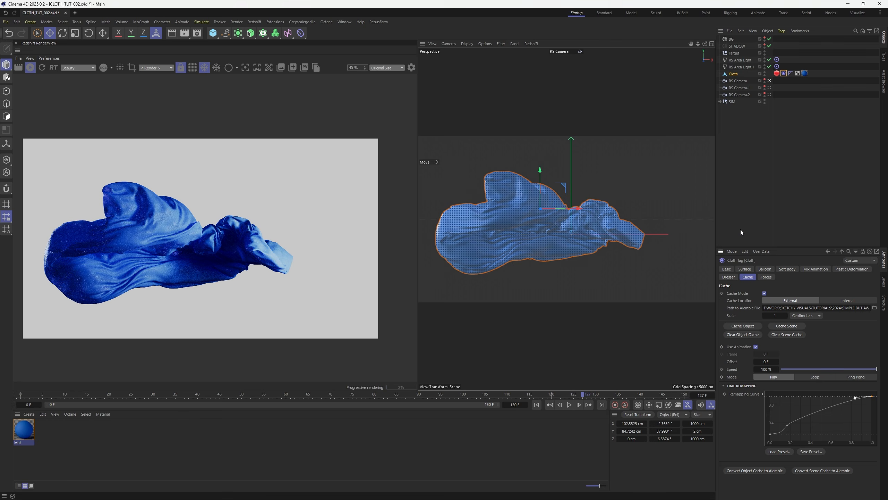
left_click_drag(872, 396, 874, 421)
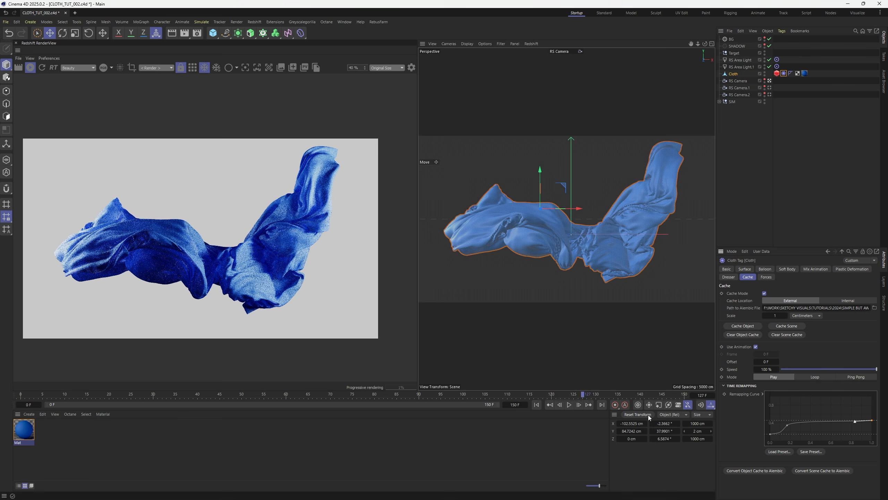
left_click(773, 207)
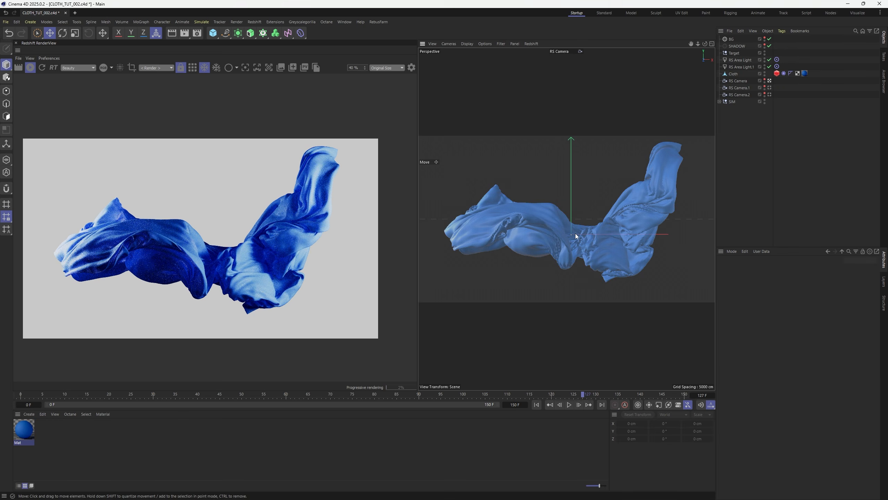
- Set RS Camera's focal length to 150 mm and move the camera closer so the cloth fills the frame
left_click_drag(576, 234, 569, 255, "alt")
left_click(741, 81)
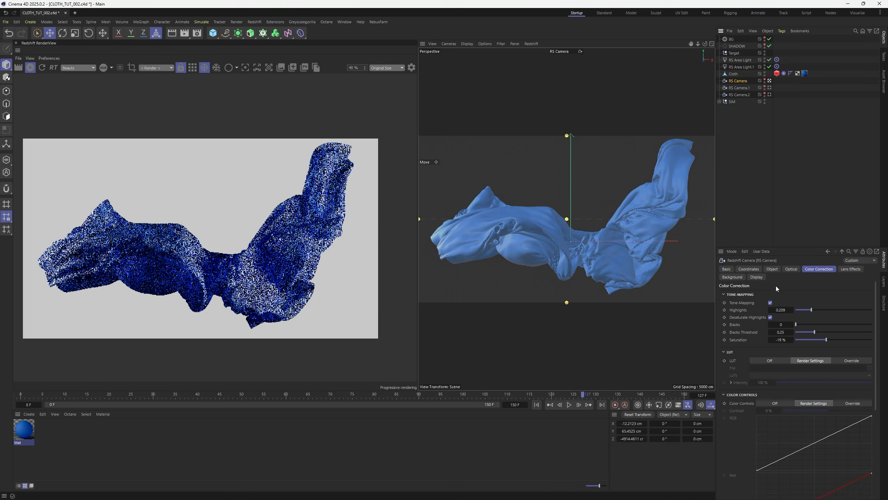
double_click(773, 306)
type("150")
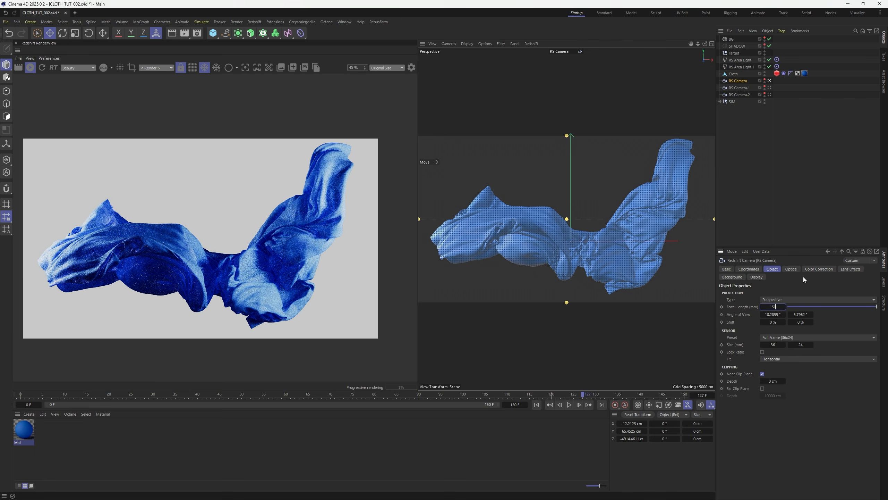
key("Return")
left_click_drag(699, 45, 642, 202)
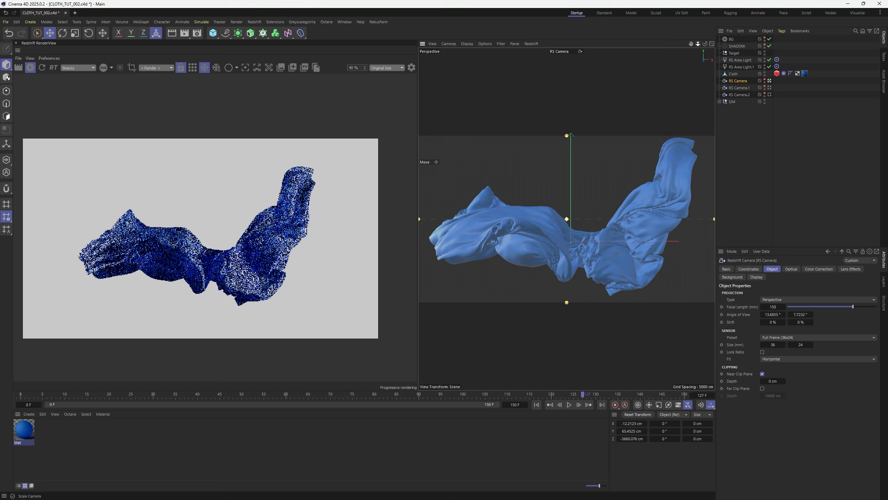
- Rotate the Cloth object to about -43.3°, 45.8°, 22.2° and move it to about X -60.7, Y 164.5, Z -2.8 cm
left_click(734, 75)
key("r")
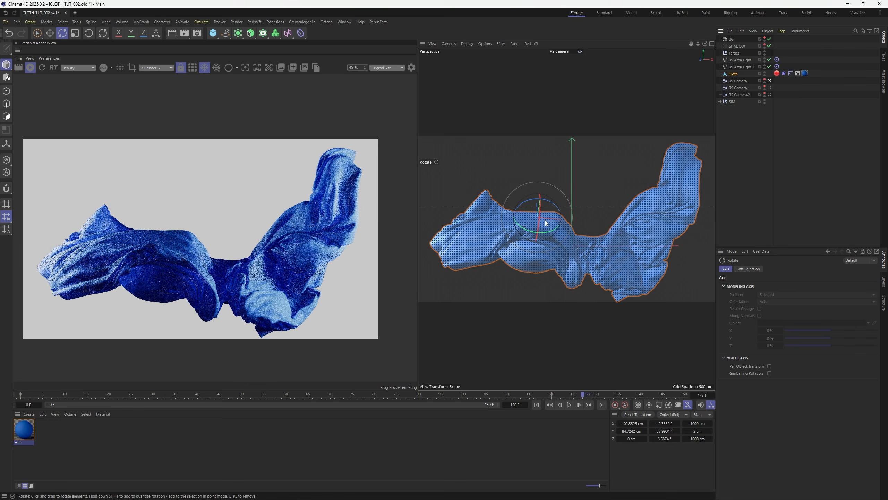
left_click_drag(558, 229, 527, 228)
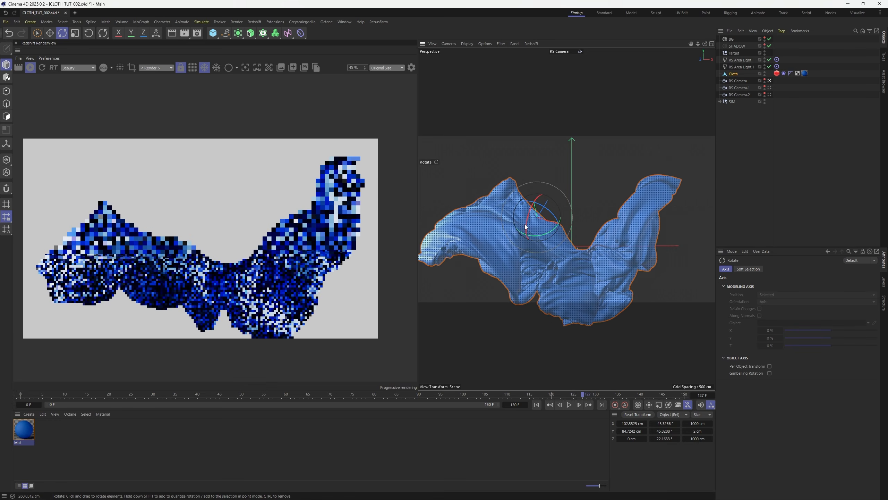
key("e")
left_click_drag(568, 174, 579, 157)
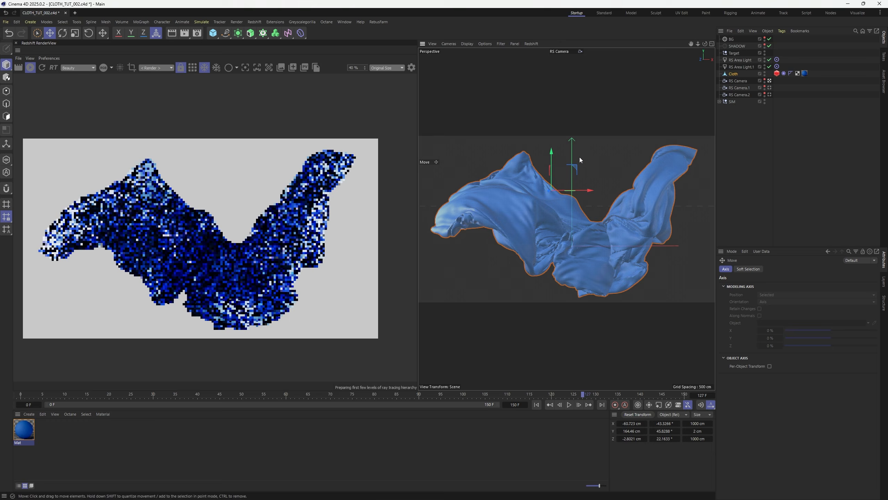
- Rotate the Cloth object to about -47.3°, 39.7°, 20.6° and move it to about X -52.6, Y 156.3, Z -3.6 cm
key("r")
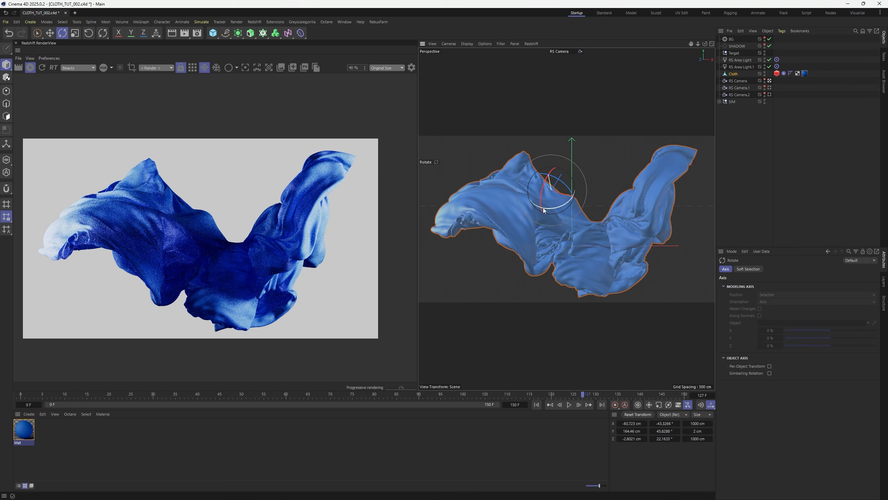
left_click_drag(544, 198, 542, 204)
key("e")
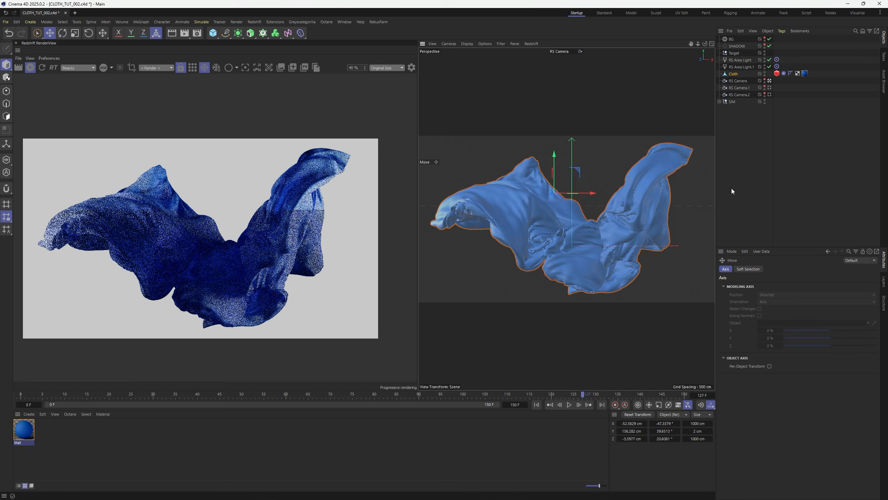
left_click(732, 191)
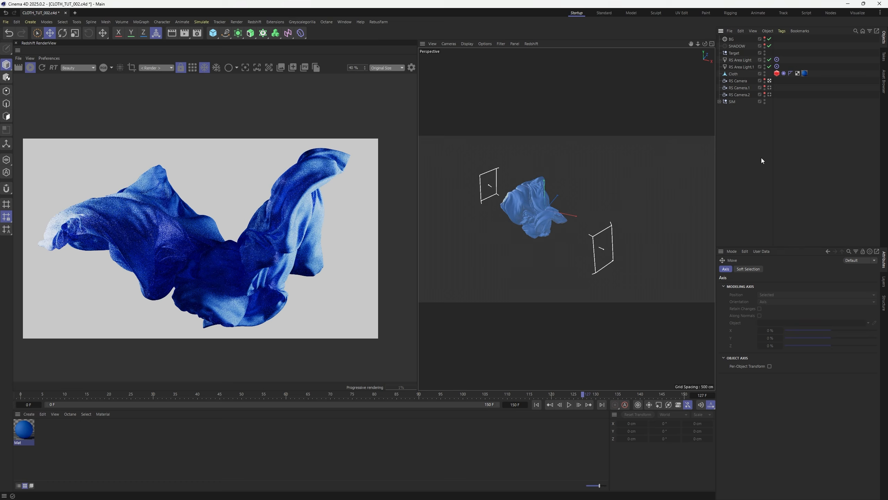
- Disable RS Area Light.1 and move RS Area Light to about X 480, Y 434.4, Z 13.2 cm, above the cloth's right side
left_click(741, 60)
left_click(770, 67)
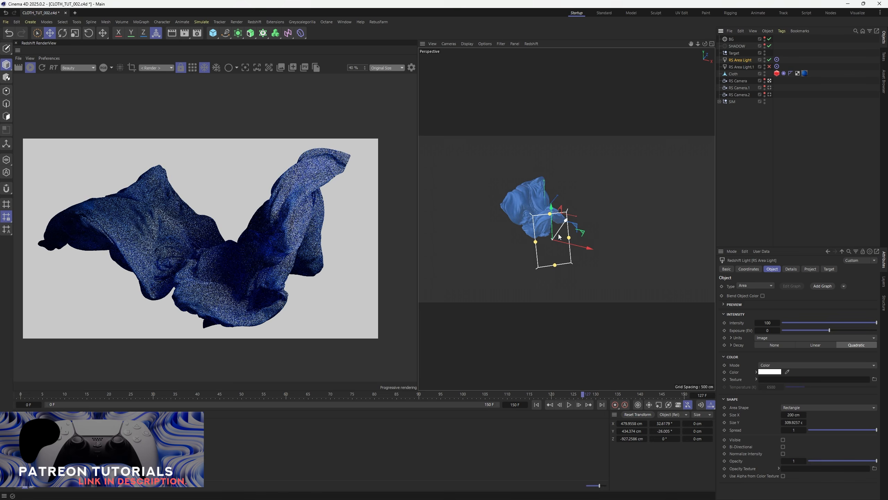
left_click_drag(562, 235, 590, 194)
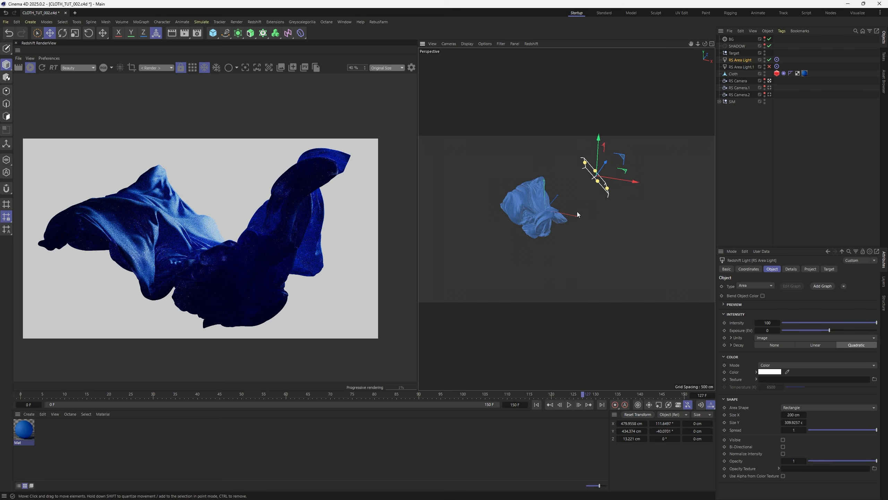
- Enable RS Area Light.1 again and move it to about X -627.2, Y -170.1, Z -530.1 cm, trying both sides of the cloth
left_click(769, 67)
left_click(742, 68)
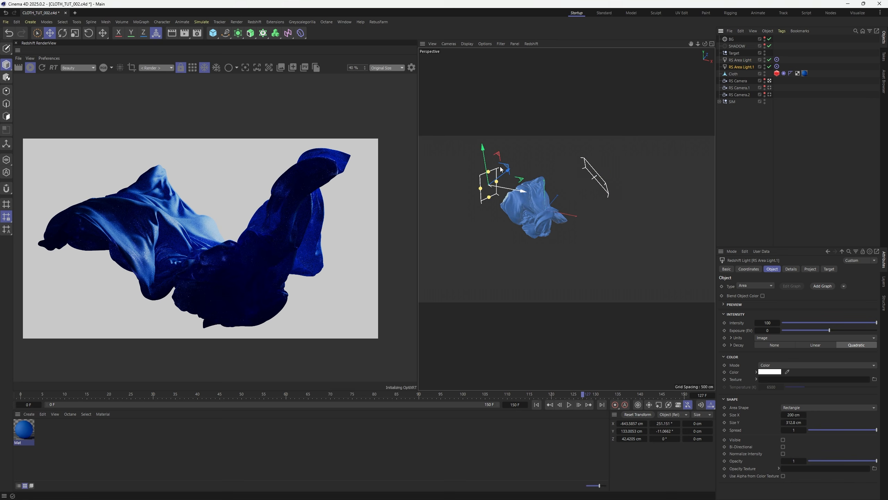
left_click_drag(507, 172, 567, 182)
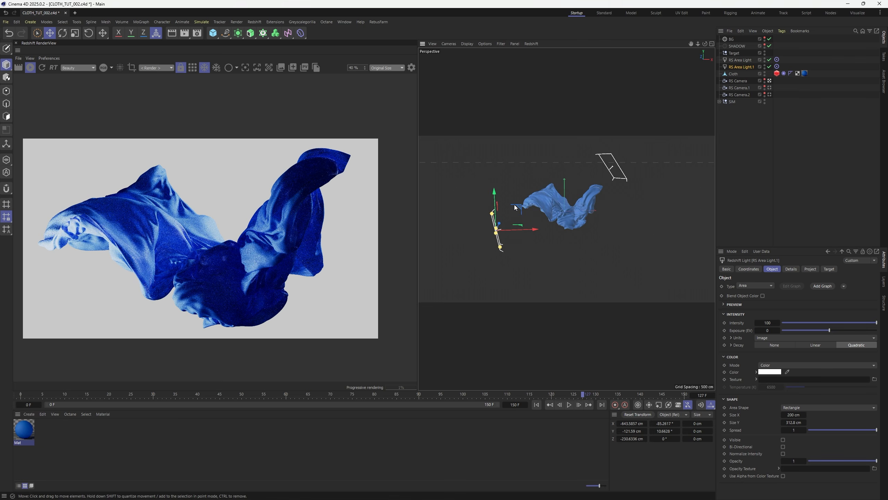
left_click_drag(514, 208, 507, 214)
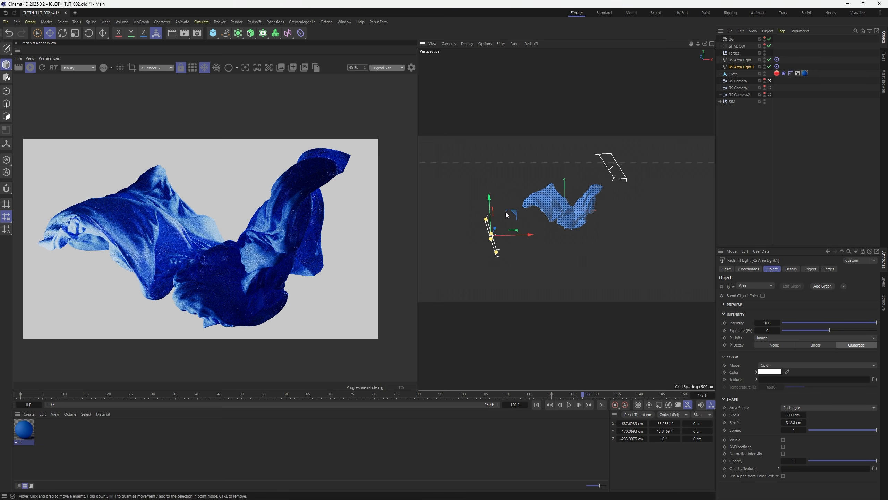
left_click_drag(510, 234, 649, 228)
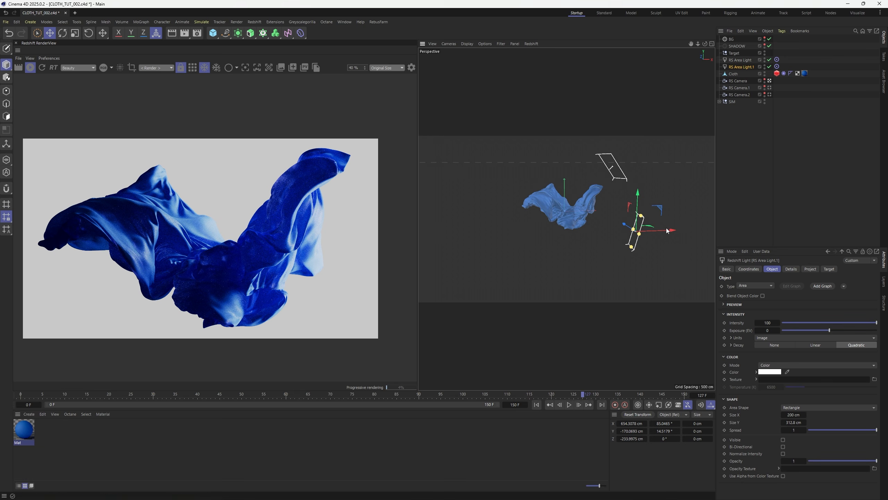
left_click_drag(665, 232, 491, 254)
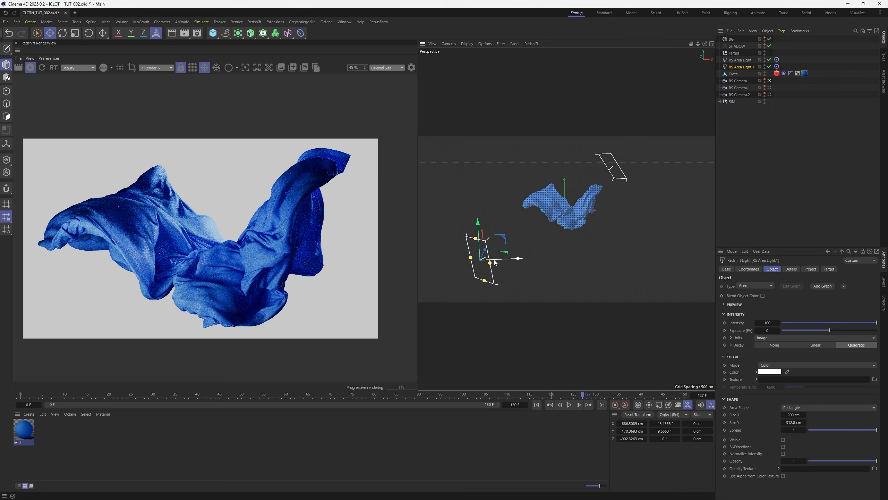
left_click_drag(496, 261, 509, 260)
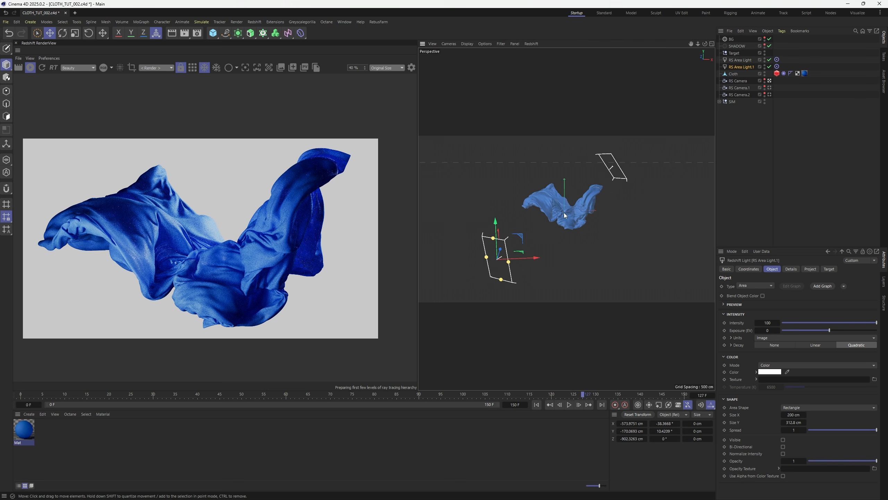
left_click_drag(563, 213, 495, 232, "alt")
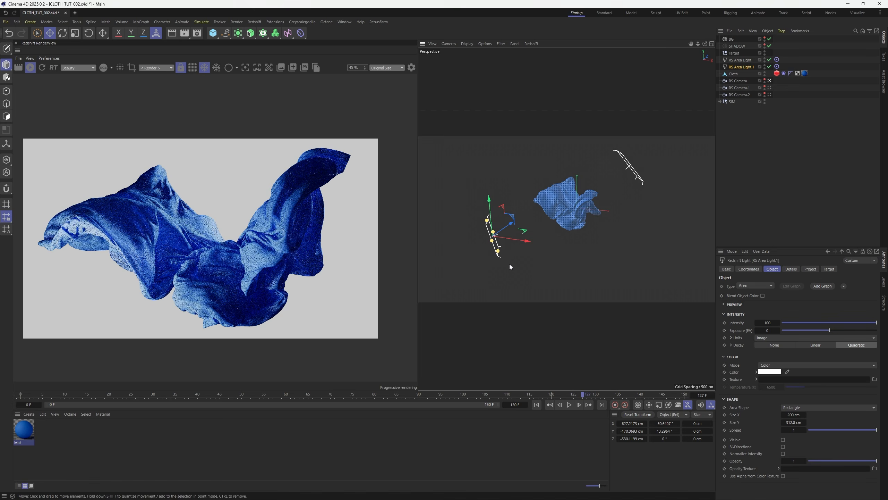
scroll(240, 250, "down", 2)
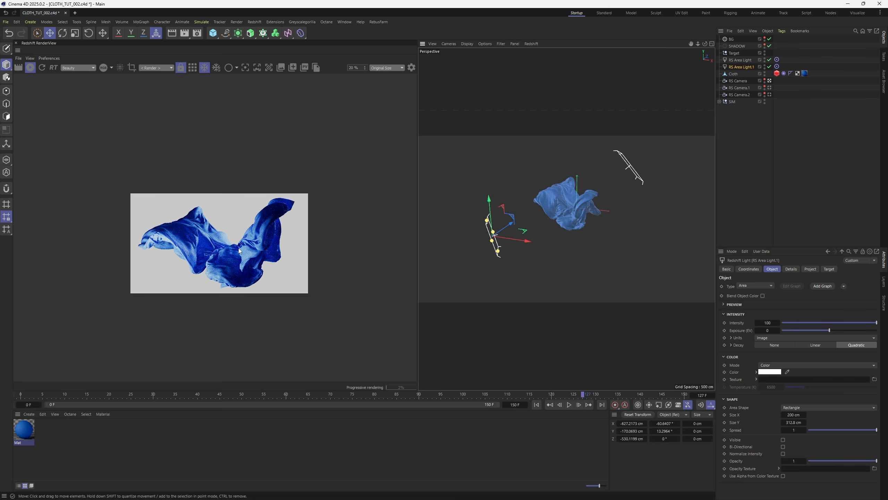
scroll(238, 247, "up", 3)
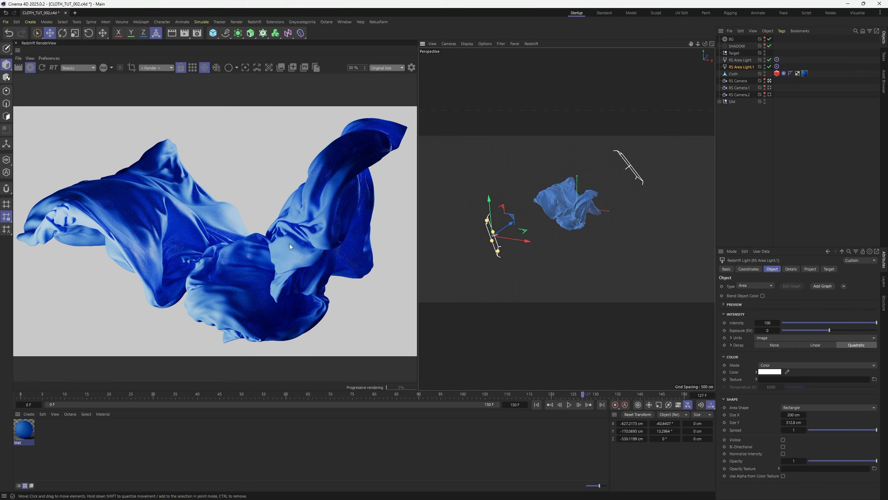
left_click(783, 129)
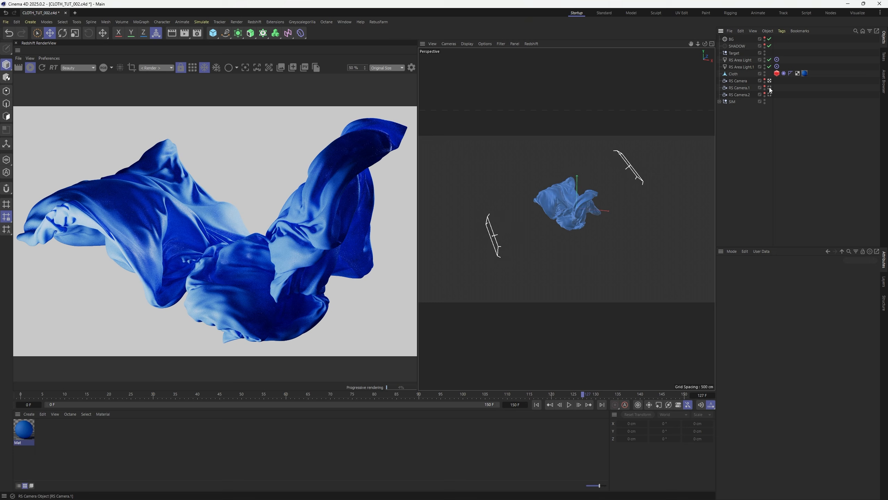
- Check the relit cloth through RS Camera.1 and RS Camera.2, and return the view to RS Camera
left_click(770, 88)
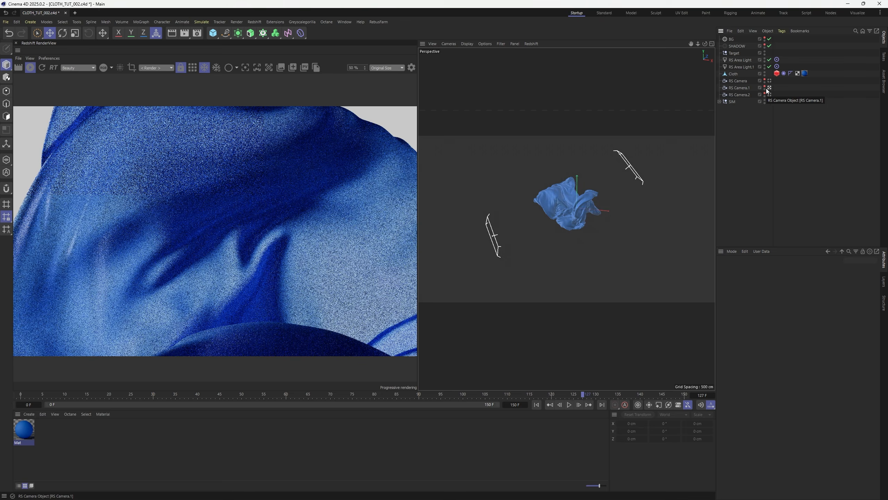
left_click(770, 94)
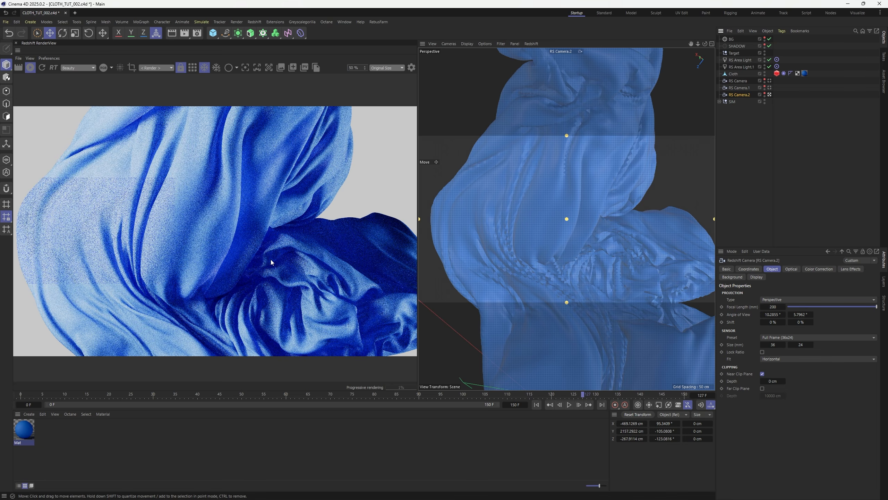
left_click(770, 88)
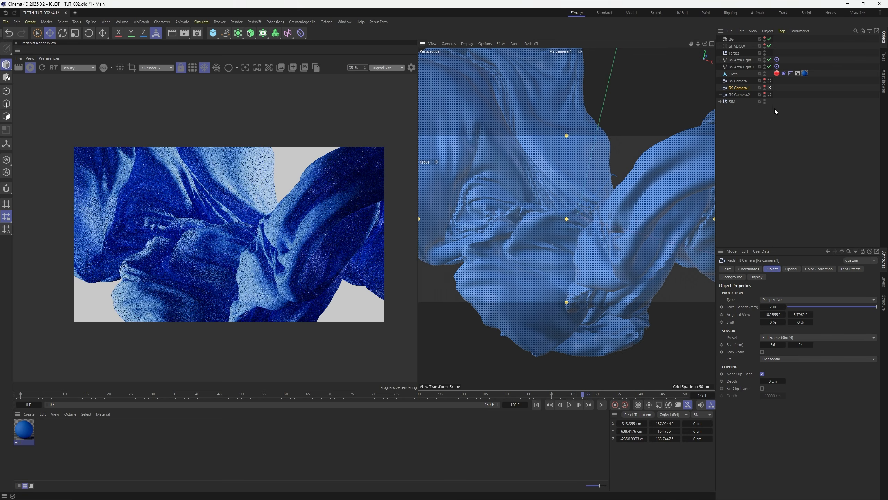
left_click(770, 81)
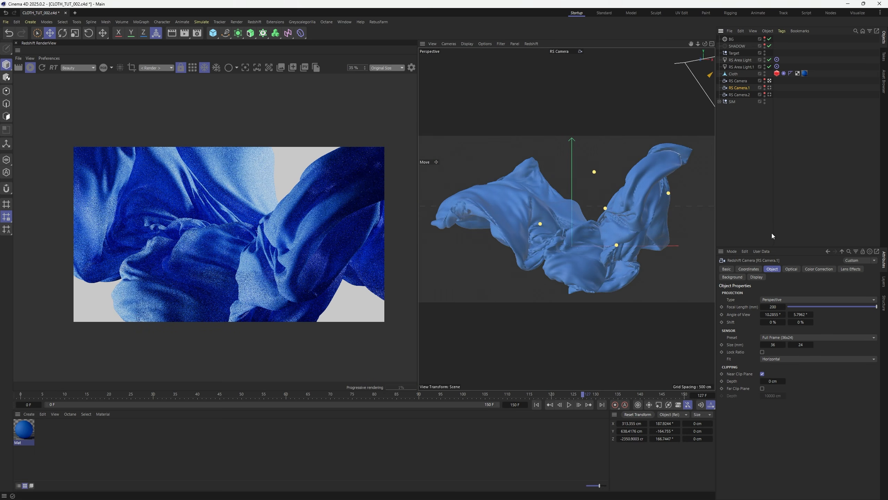
- Set RS Camera's color correction saturation to -16 % and save the project
left_click(746, 81)
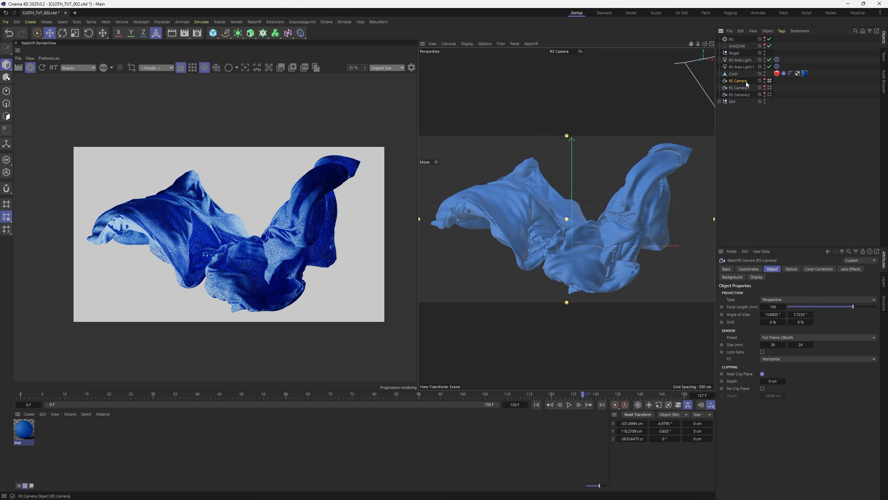
left_click(809, 268)
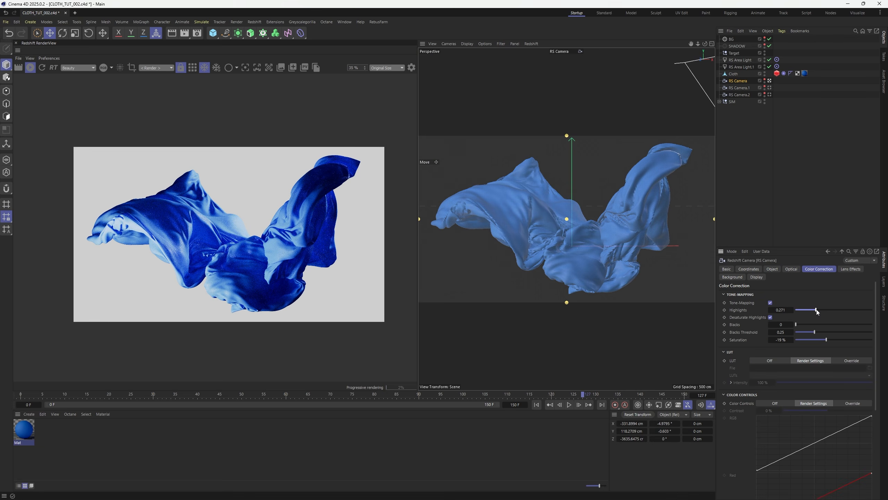
left_click_drag(827, 340, 829, 341)
scroll(252, 268, "up", 2)
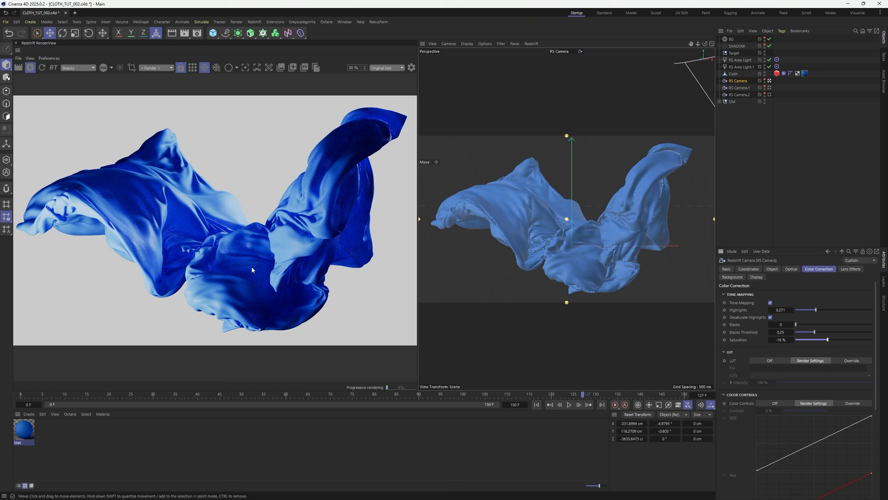
left_click(728, 167)
key("ctrl+s")
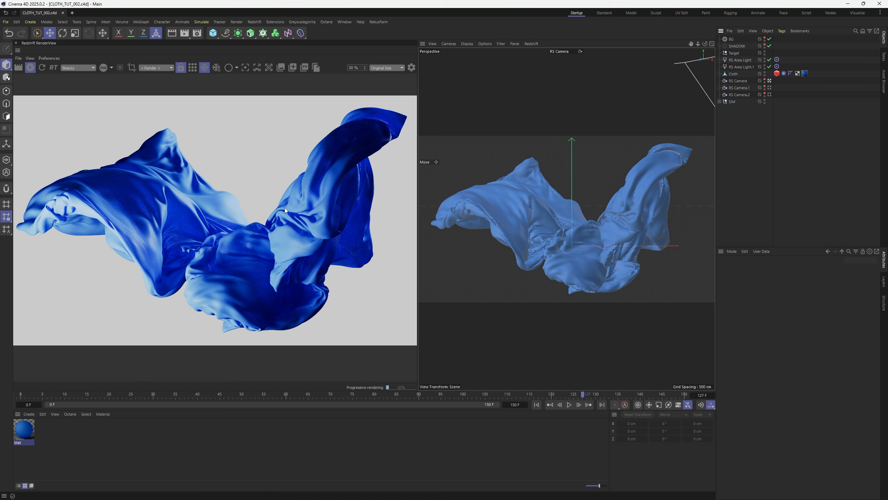
scroll(285, 207, "down", 5)
scroll(284, 207, "up", 4)
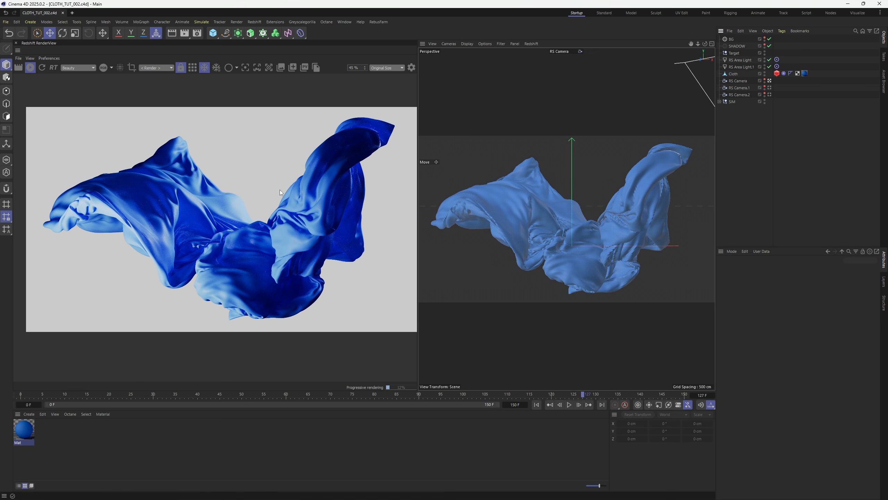
- Add the Dark Specks Paracord material from the Paracord - Redshift category of the Greyscalegorilla Plus Library
left_click(305, 23)
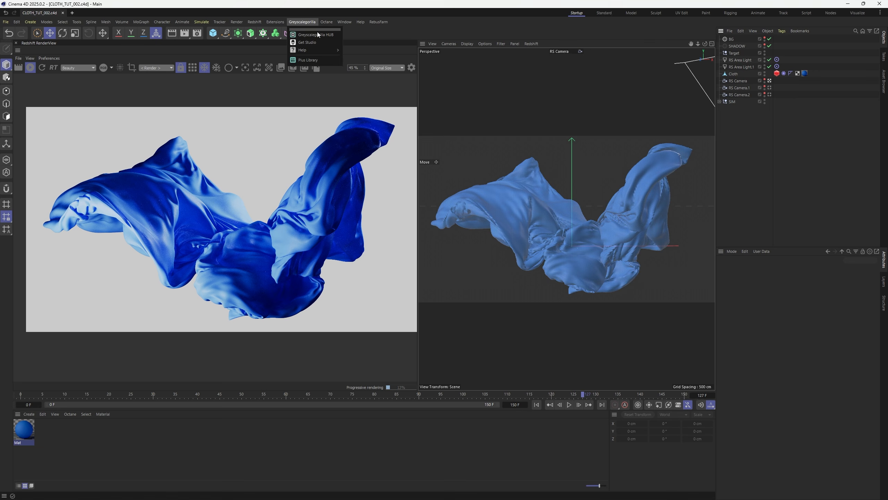
left_click(311, 58)
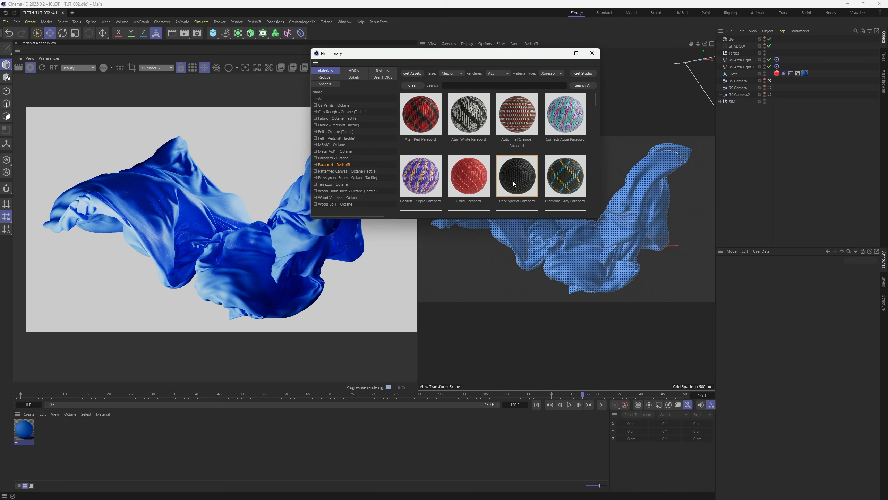
double_click(513, 183)
left_click(592, 53)
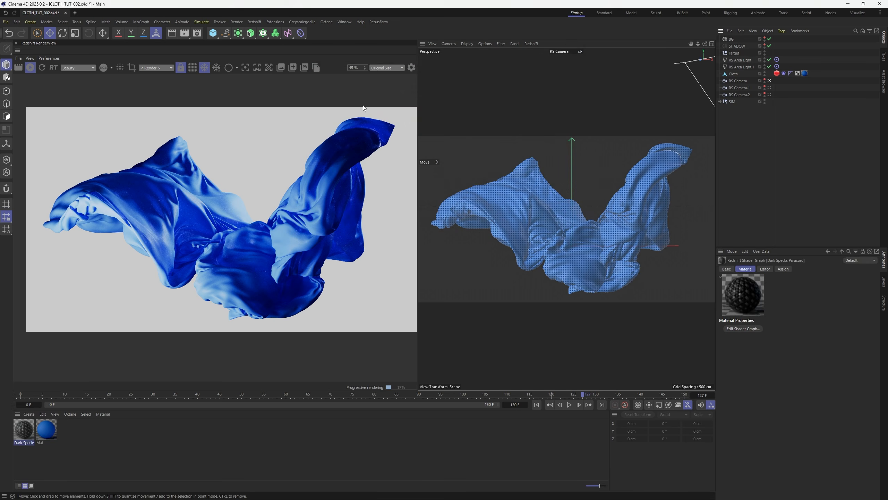
- Convert the Dark Specks Paracord material to a Redshift node material and delete the original
left_click(254, 22)
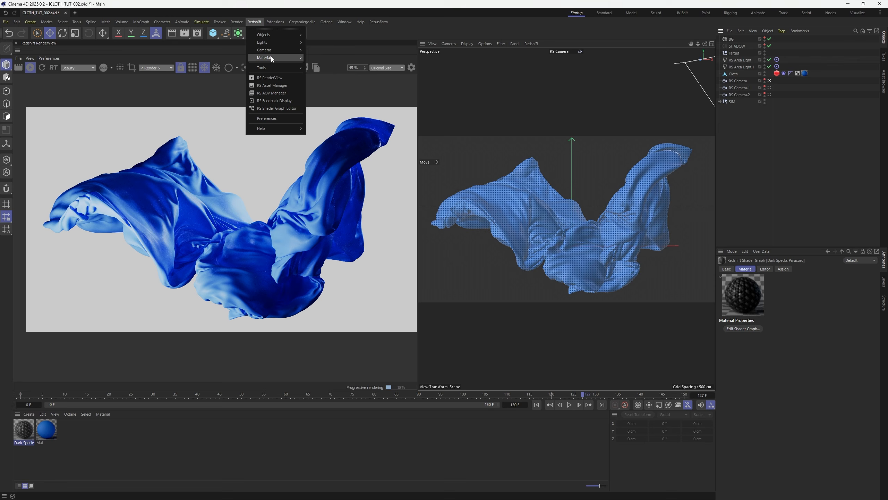
mouse_move(273, 58)
mouse_move(313, 85)
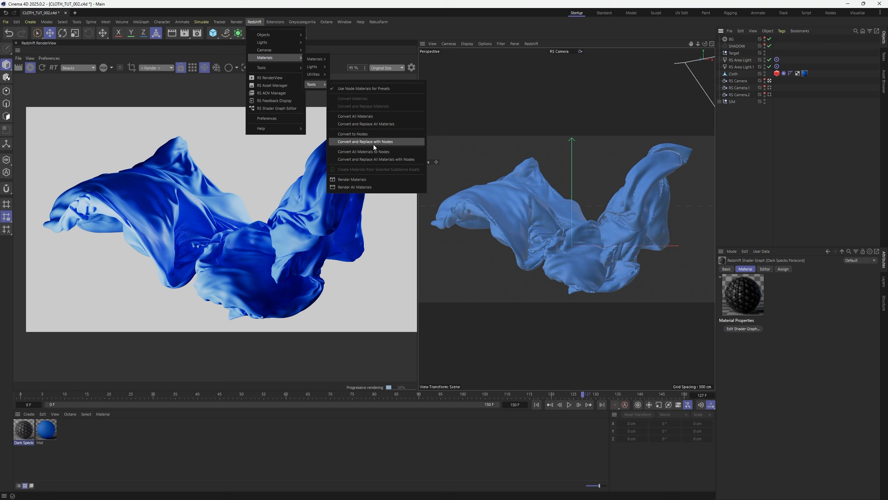
left_click(351, 153)
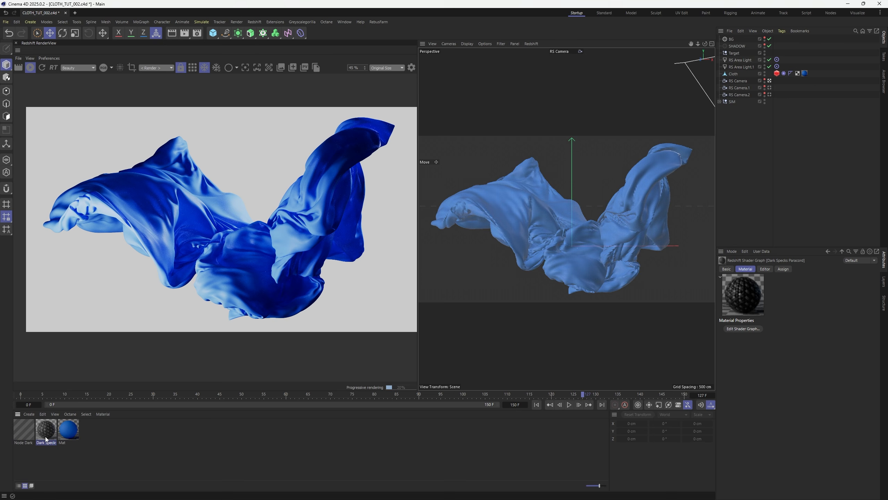
key("Delete")
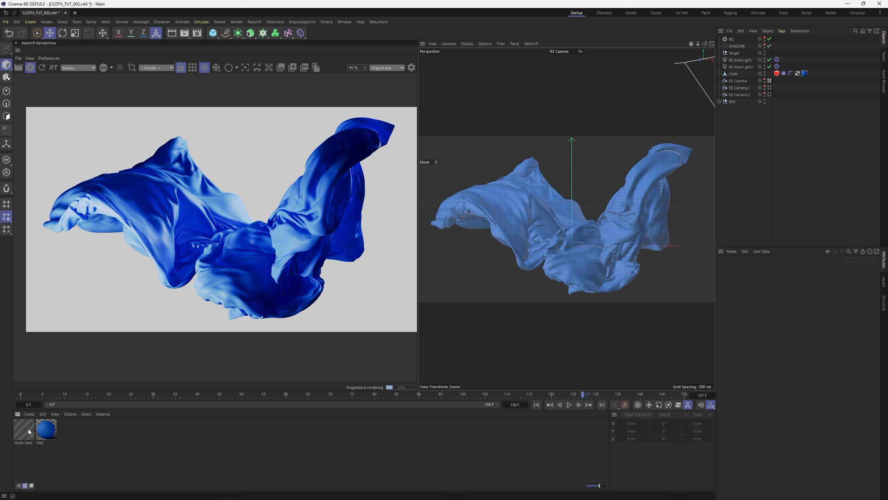
- Copy the Normal, RS Bump Map, Height and RS Displacement nodes from the Dark Specks Paracord material into the blue Mat material
left_click(29, 431)
left_click(756, 335)
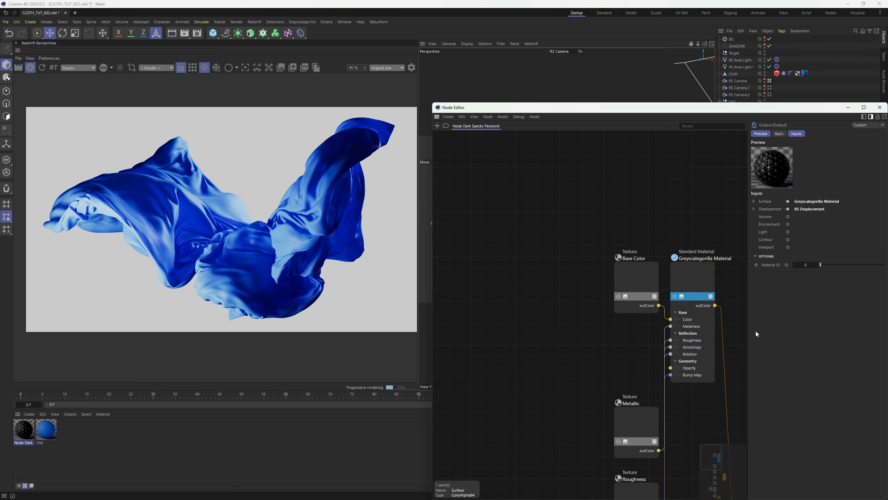
scroll(613, 338, "down", 10)
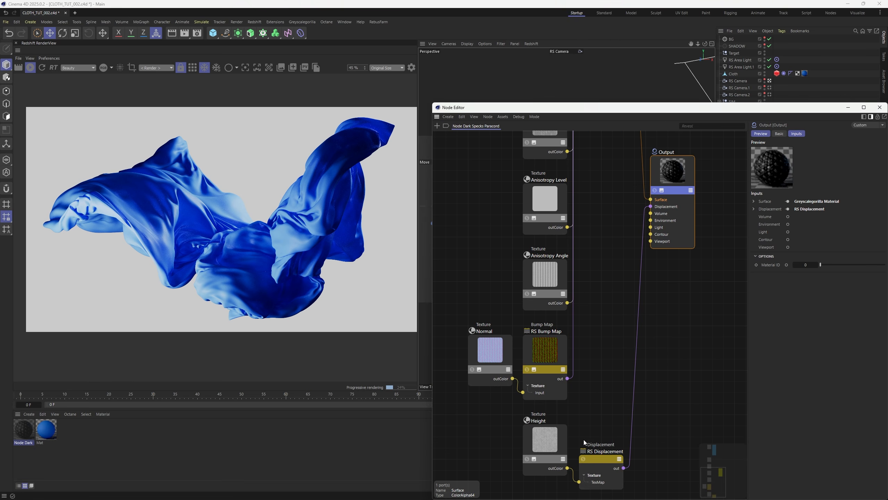
left_click_drag(660, 450, 494, 247)
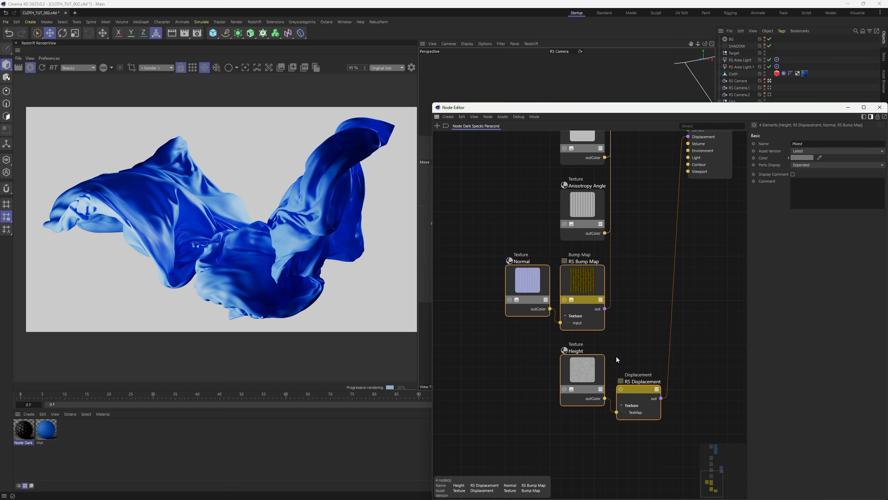
left_click(47, 434)
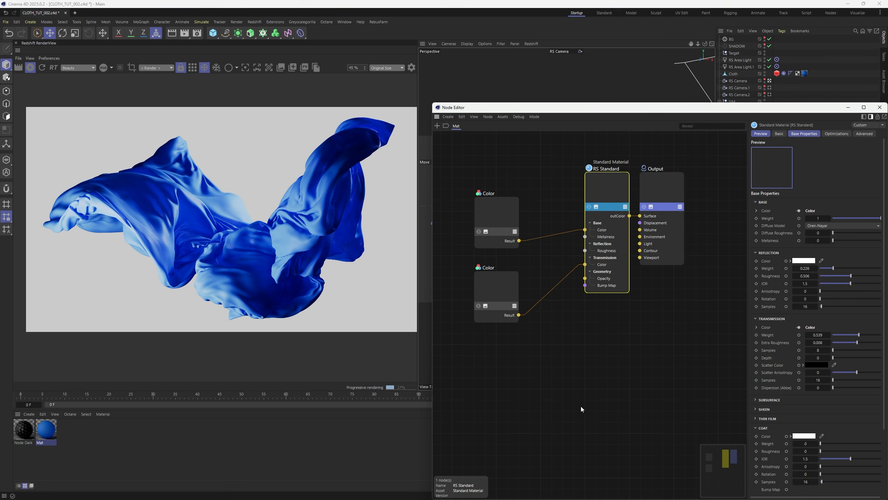
key("ctrl+v")
- Connect RS Bump Map to RS Standard's Bump Map input and RS Displacement to the Output node's Displacement input
left_click_drag(525, 373, 586, 286)
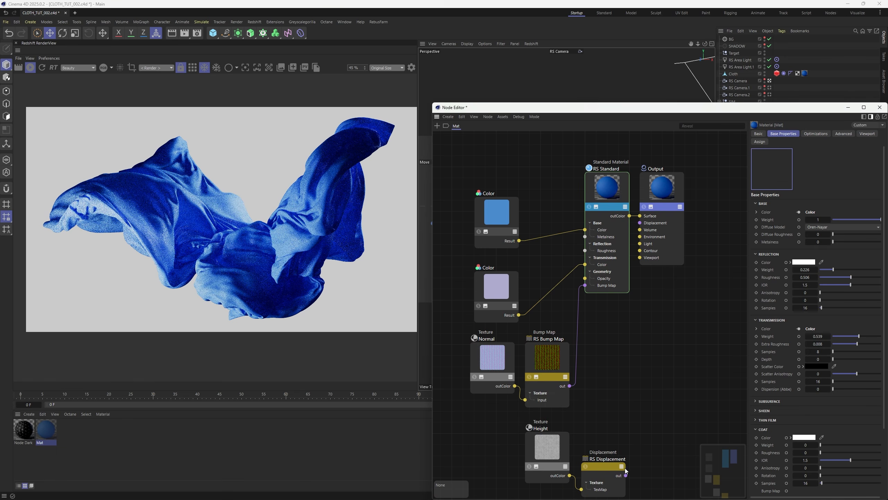
left_click_drag(626, 475, 640, 223)
- Add a Float node and connect it to the Remap Scale inputs of both the Normal and Height texture nodes
middle_click_drag(619, 355, 689, 277)
double_click(483, 343)
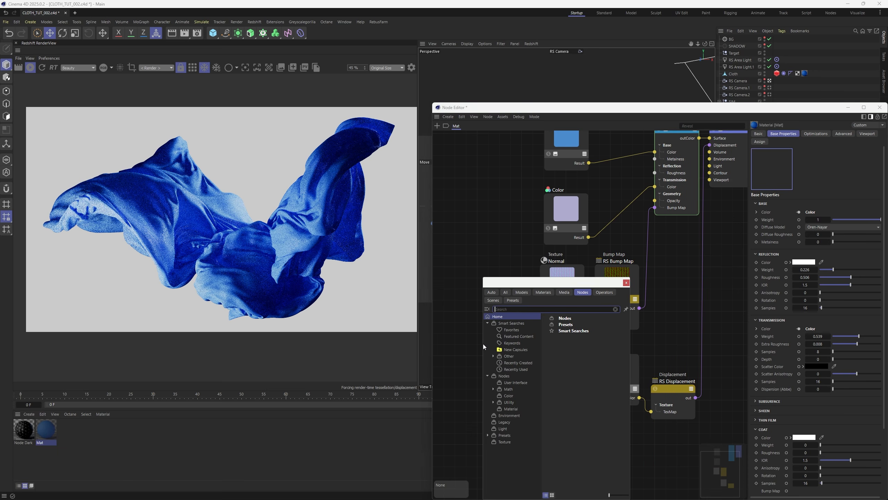
type("float")
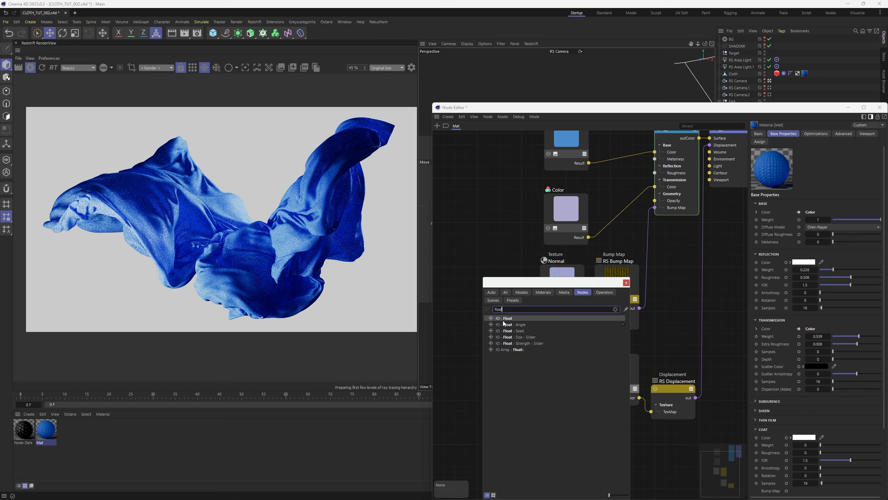
double_click(502, 319)
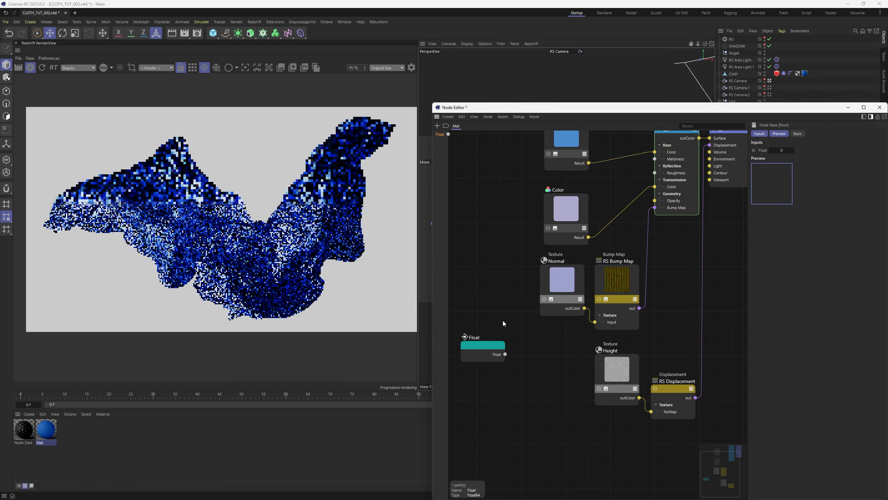
left_click_drag(505, 354, 567, 283)
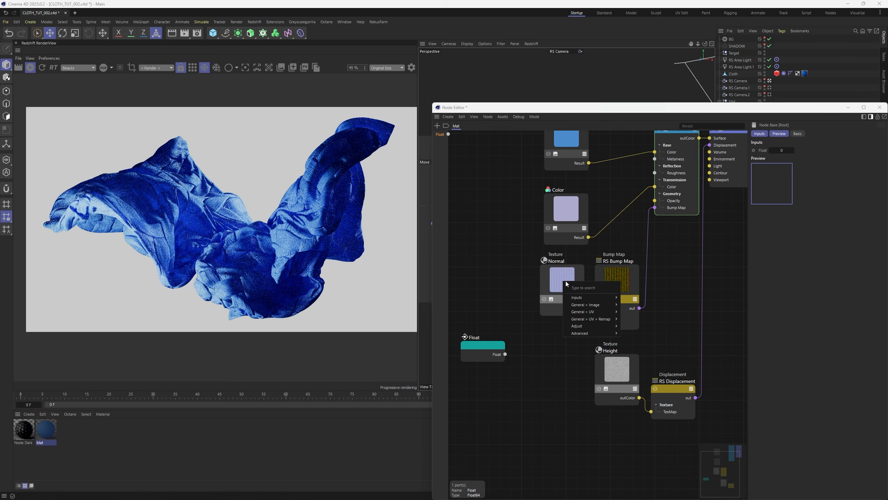
mouse_move(594, 319)
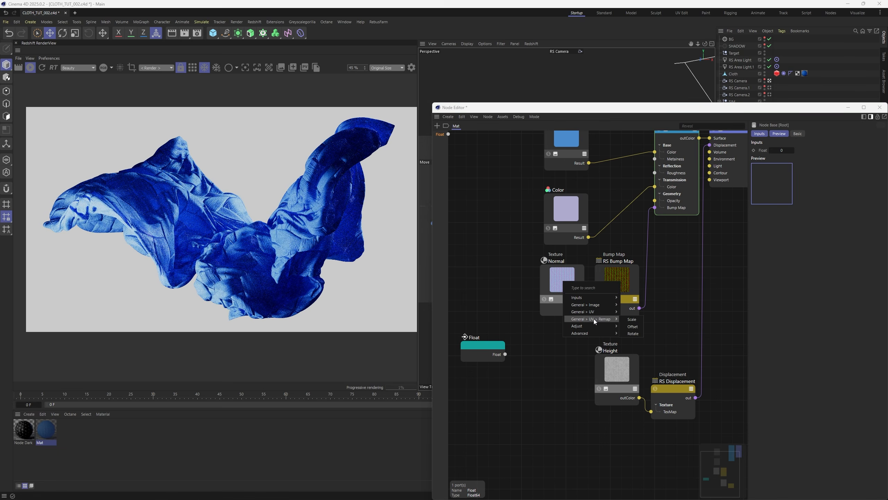
left_click(632, 320)
left_click_drag(505, 354, 608, 364)
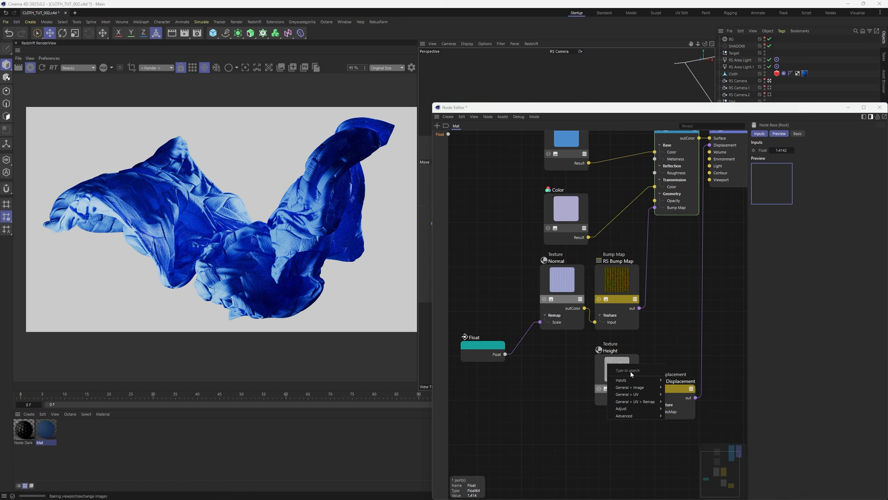
mouse_move(647, 398)
left_click(675, 401)
- Set the Float node's value to 45 and inspect the weave scale on the rendered cloth
left_click(496, 347)
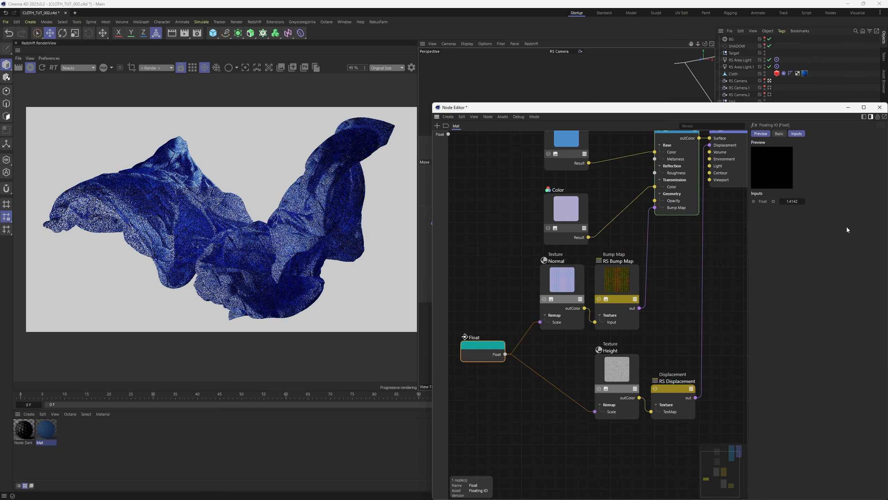
double_click(794, 201)
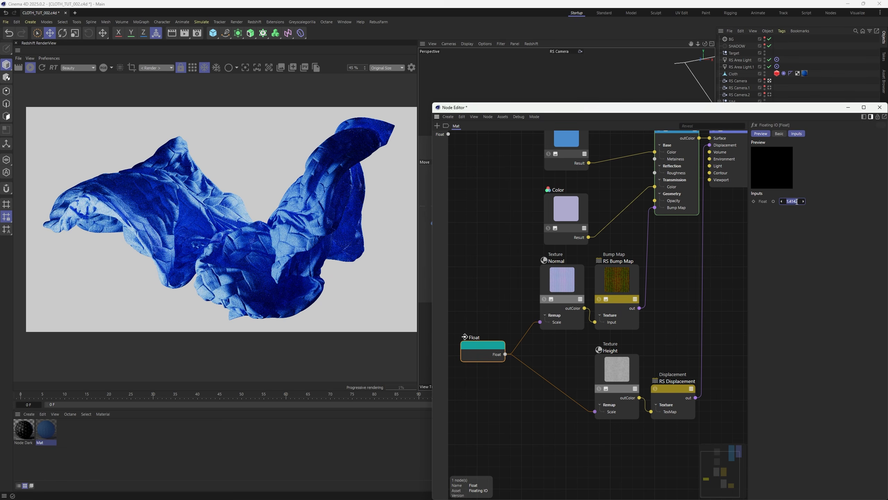
type("4")
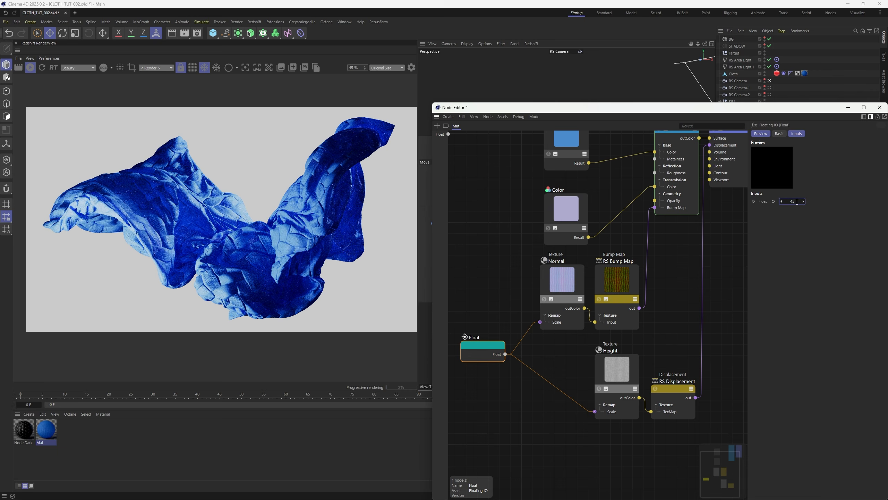
type("5")
key("Return")
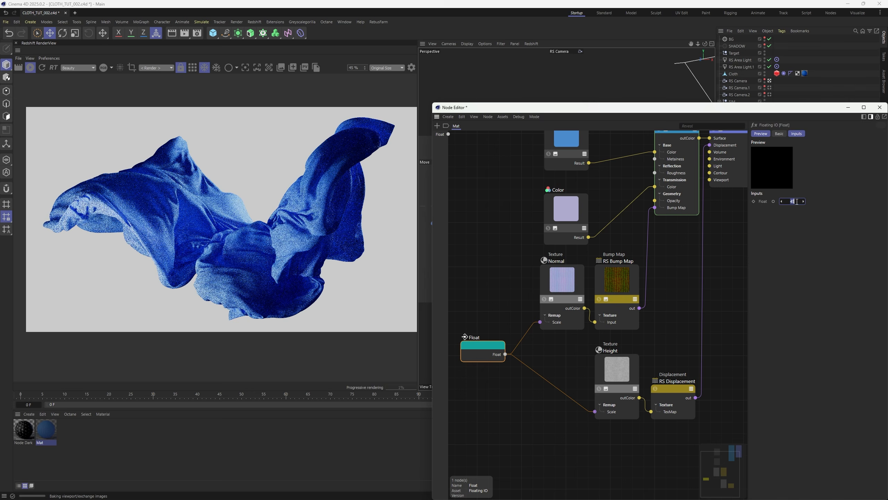
scroll(226, 212, "up", 4)
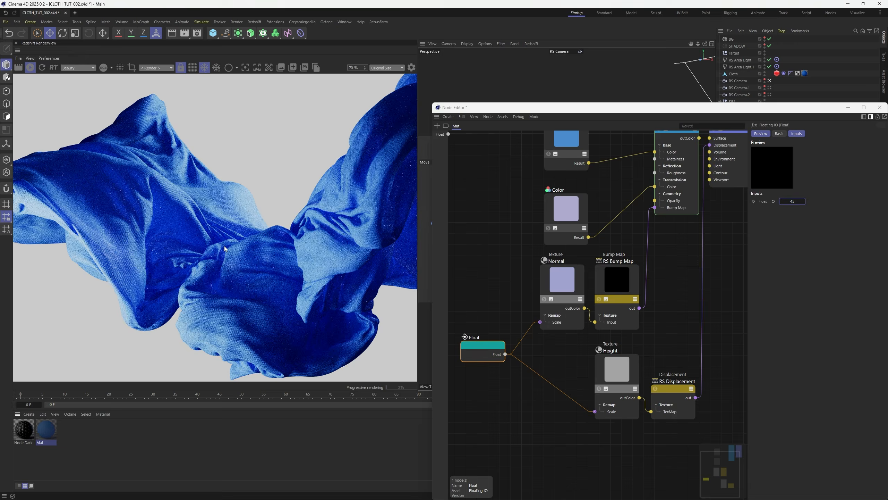
scroll(225, 248, "up", 4)
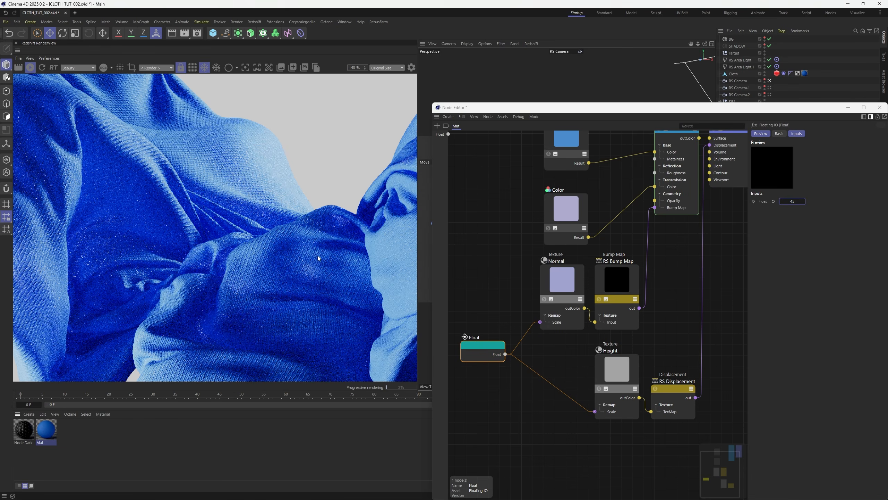
middle_click_drag(300, 252, 241, 242)
scroll(233, 231, "down", 4)
scroll(241, 242, "down", 2)
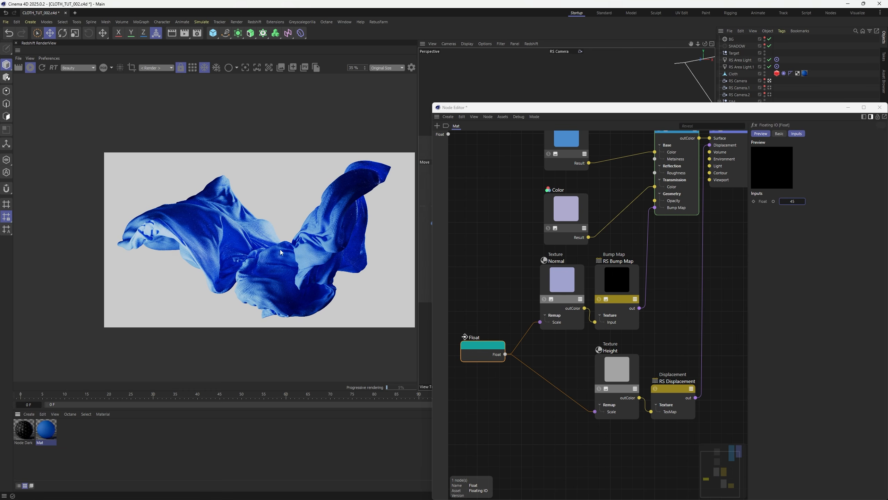
scroll(240, 249, "up", 1)
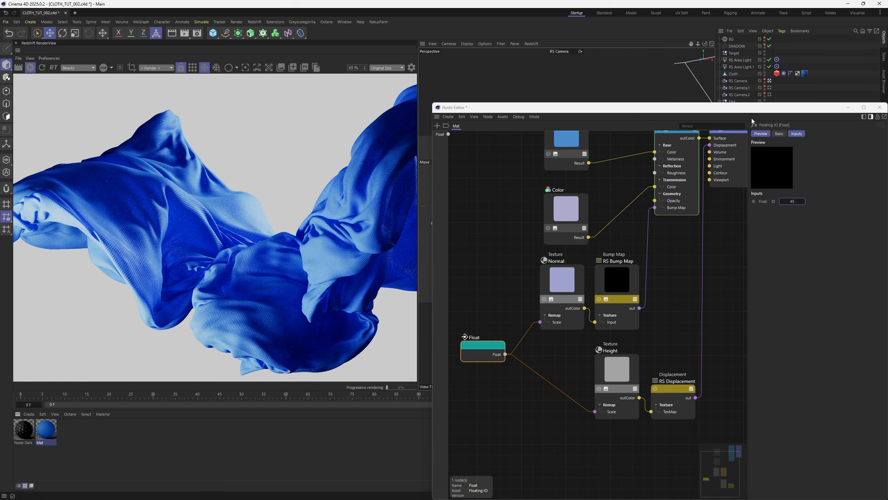
- Enable displacement in the geometry settings of the cloth's Redshift Object tag and inspect the weave up close in the render
left_click(880, 108)
left_click(777, 73)
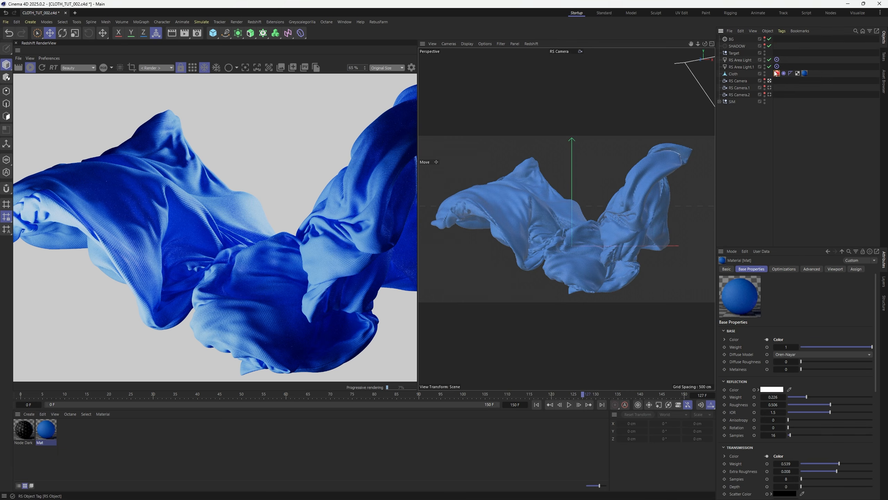
left_click(782, 387)
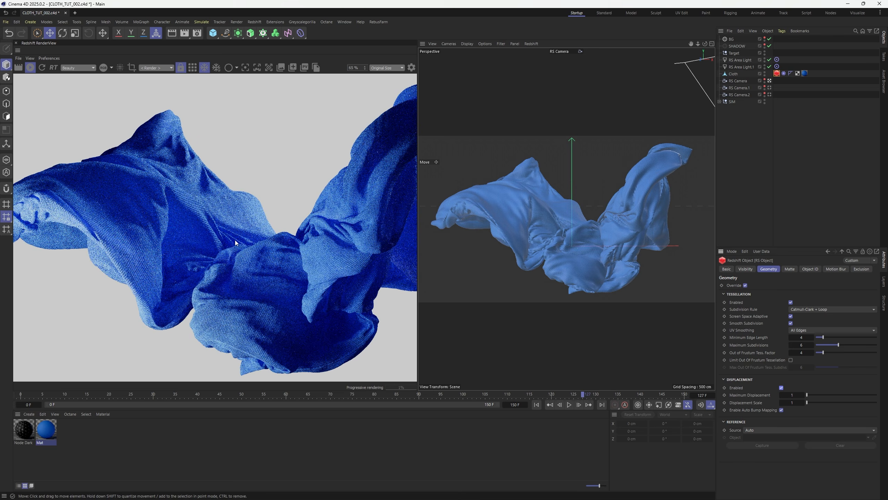
scroll(277, 269, "up", 2)
scroll(276, 268, "up", 6)
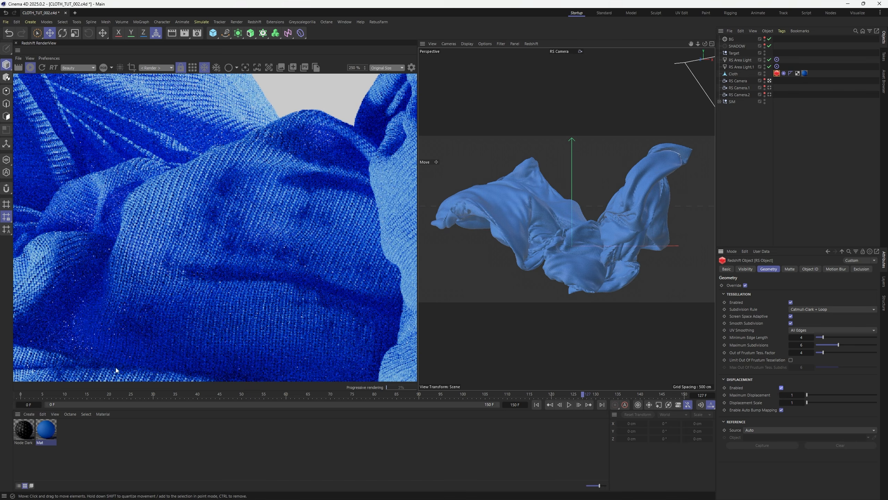
- Try a scale of 0.3 on the Mat material's RS Displacement node, and reduce it to 0.2
left_click(50, 430)
left_click(767, 339)
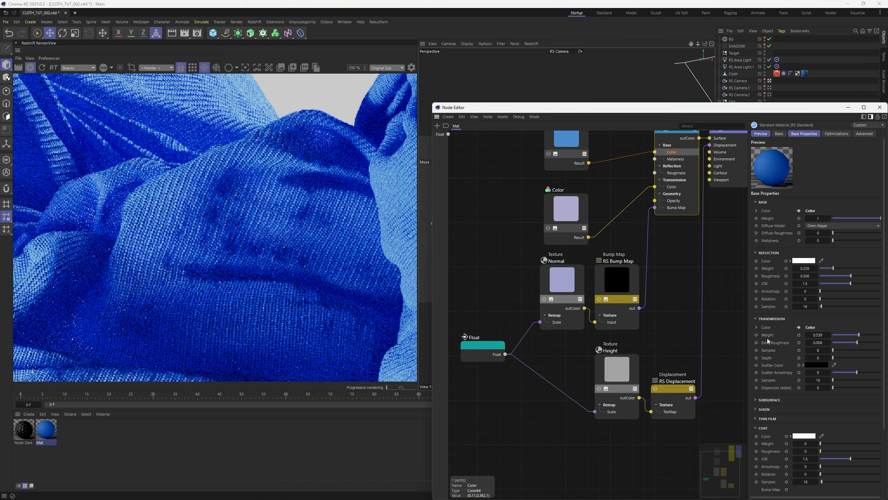
left_click(619, 367)
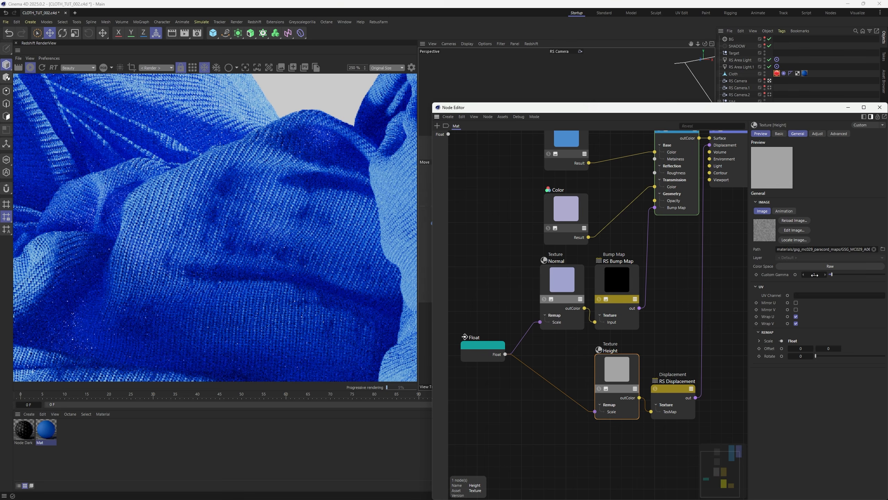
left_click(652, 390)
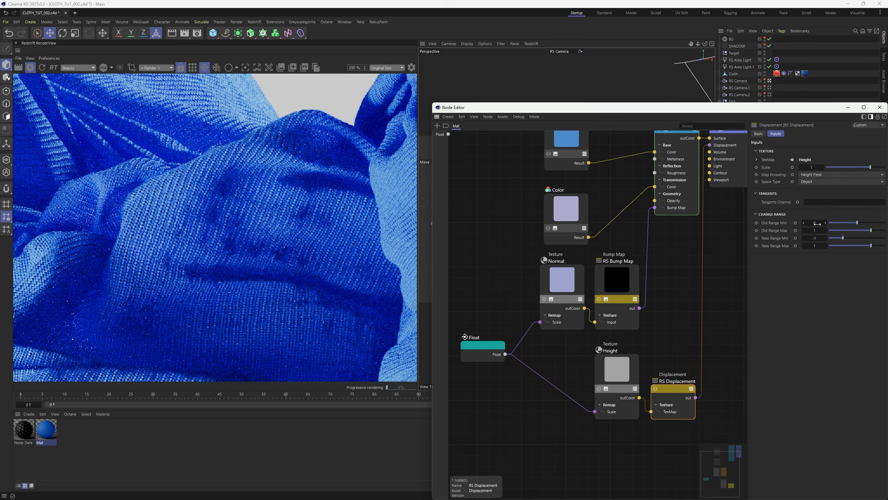
double_click(812, 168)
type("0.3")
key("Return")
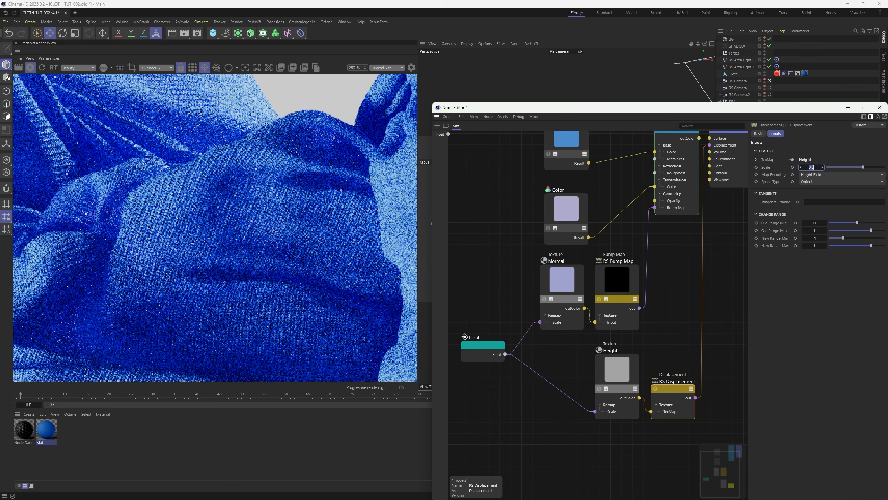
type("0.2")
key("Return")
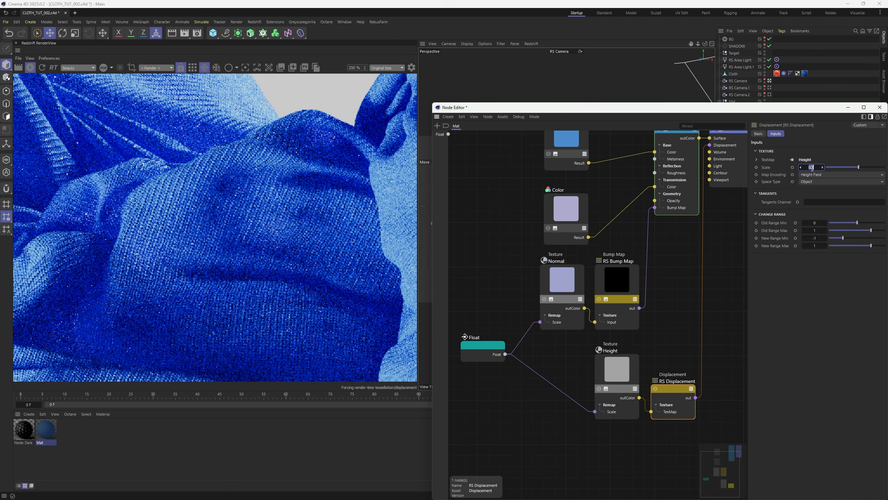
- Raise the RS Standard node's Metalness to about 0.23 while viewing the whole cloth render
scroll(229, 278, "down", 5)
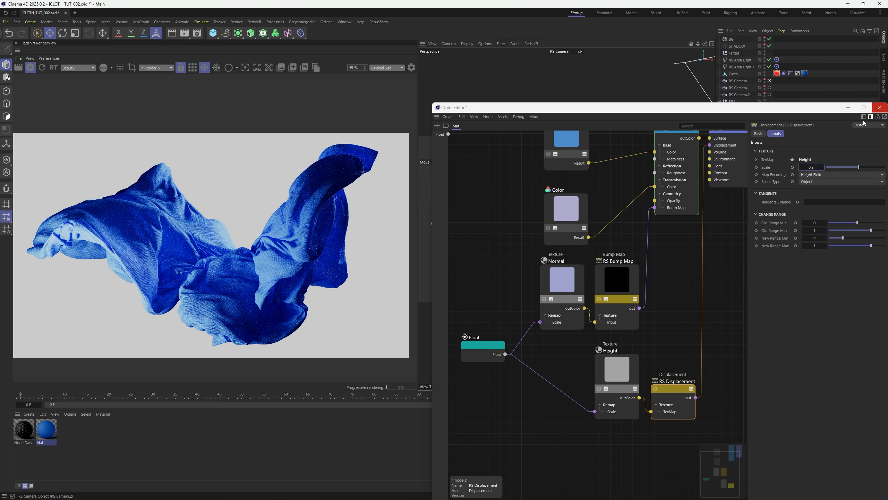
left_click(681, 141)
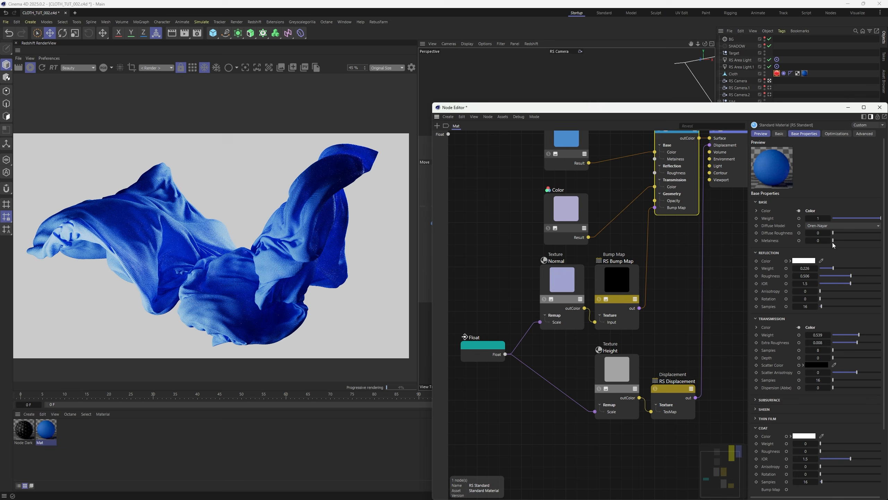
left_click_drag(832, 241, 847, 240)
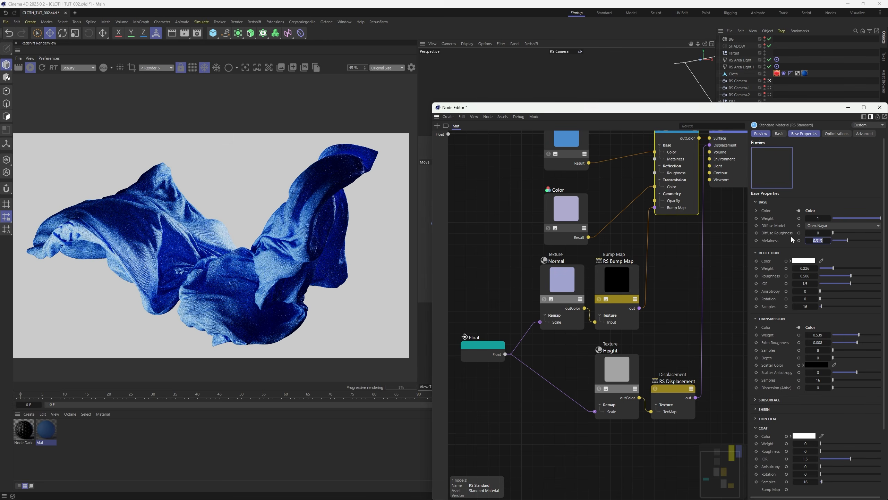
left_click_drag(847, 240, 843, 240)
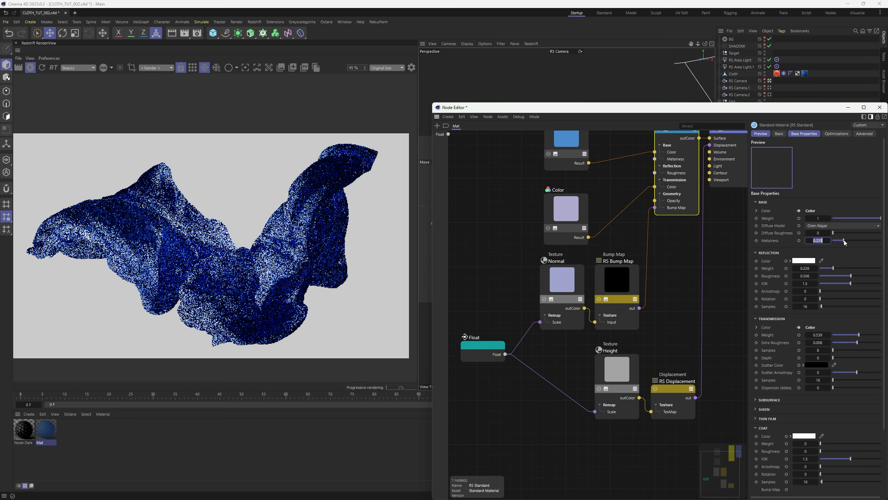
- Duplicate the base Color node as a spare and set the connected original's hue to about 236°
left_click_drag(569, 146, 494, 157, "ctrl")
left_click(578, 143)
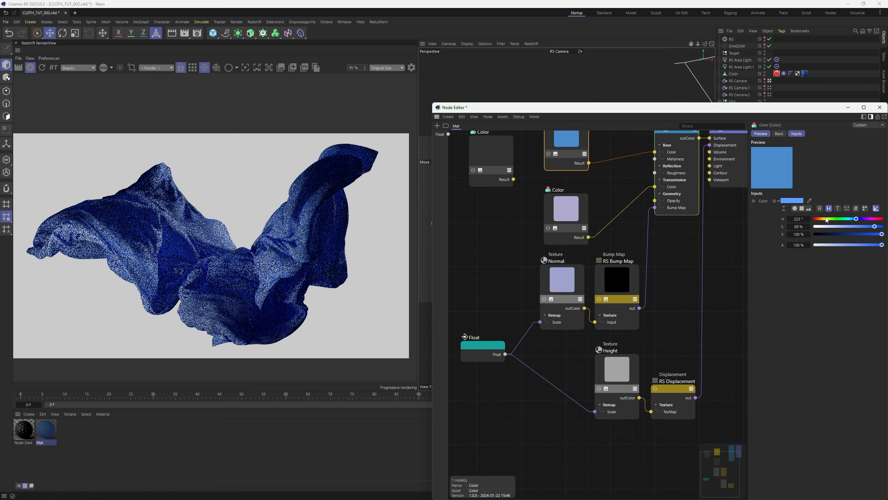
left_click(816, 218)
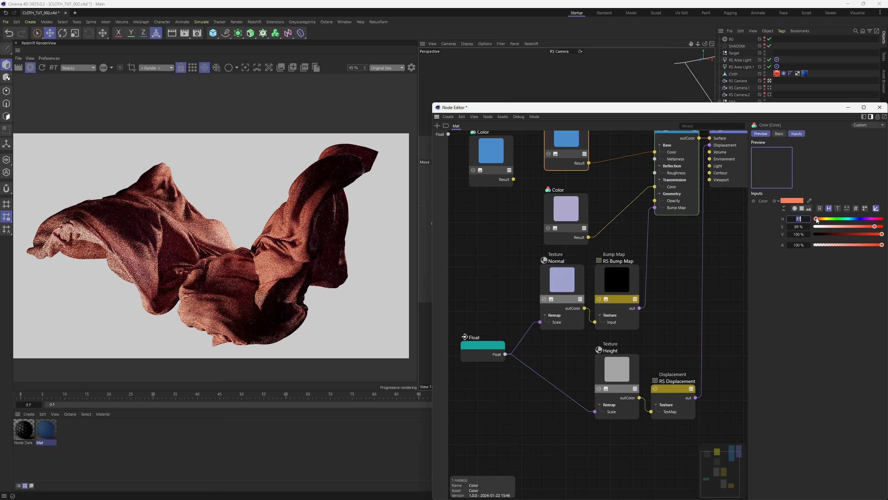
left_click_drag(817, 220, 858, 220)
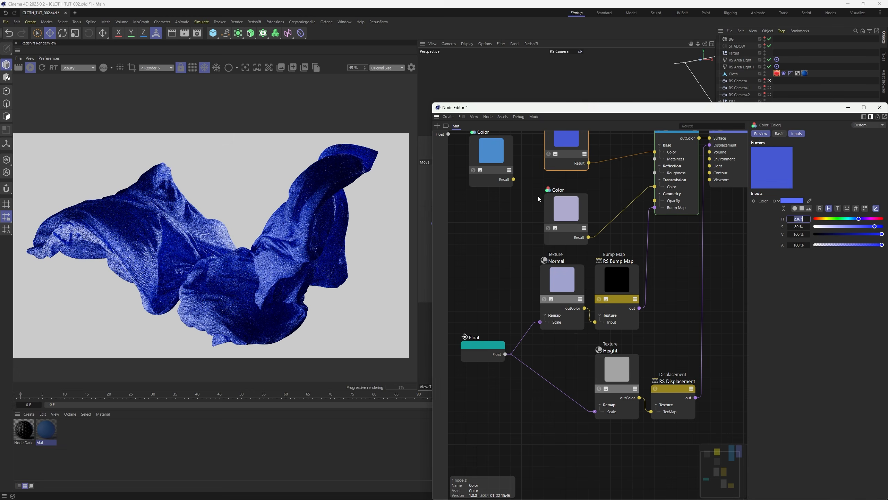
- Inspect both existing area lights around the cloth from another viewing angle and disable RS Area Light.1
left_click(740, 66)
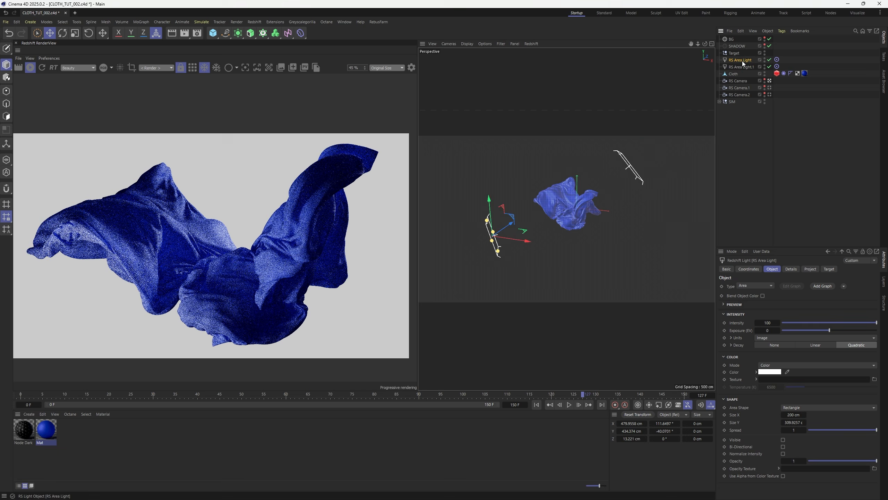
left_click(741, 60)
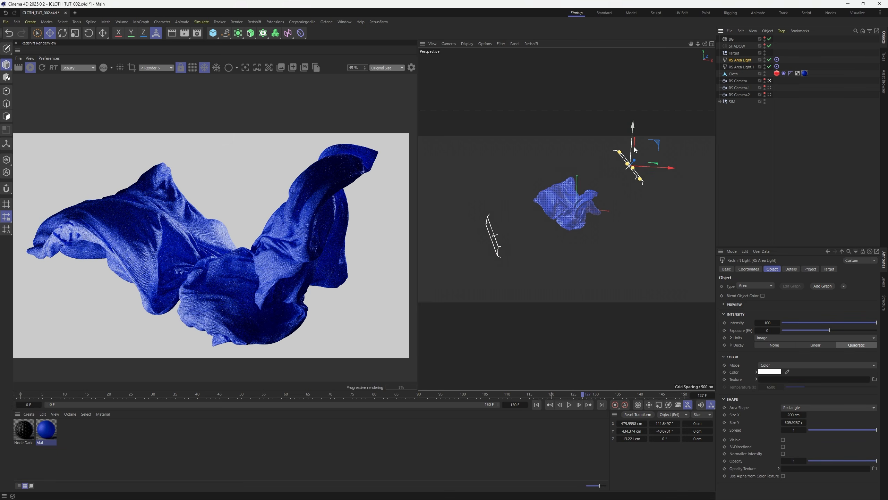
left_click_drag(636, 150, 563, 164, "alt")
left_click(770, 67)
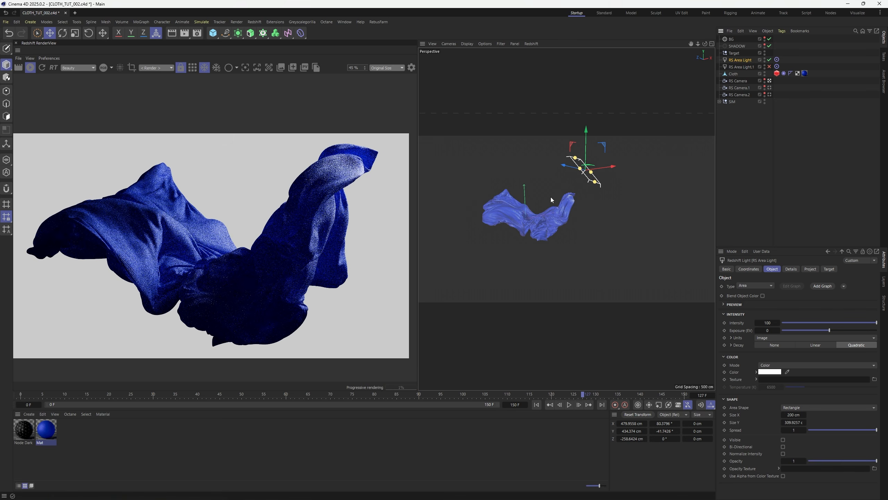
- Duplicate RS Area Light, disable the original, and move the copy directly above the cloth
left_click_drag(746, 66, 746, 66, "ctrl")
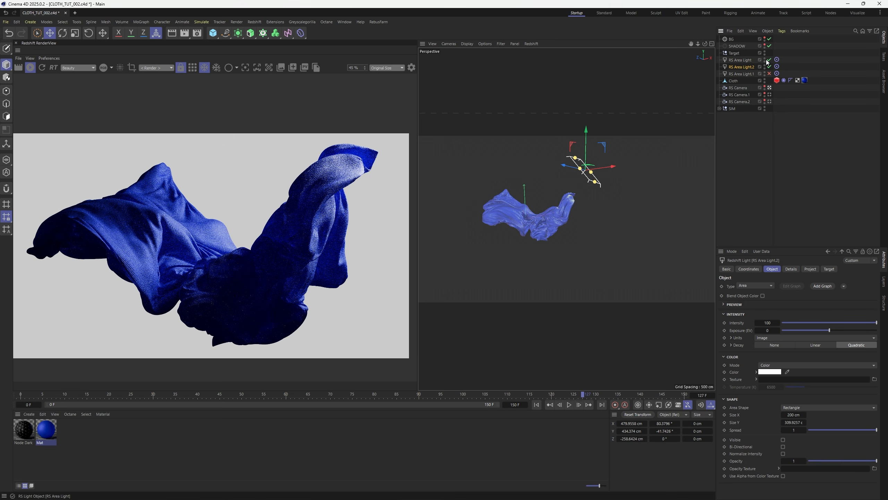
left_click(769, 59)
left_click_drag(595, 185, 550, 167)
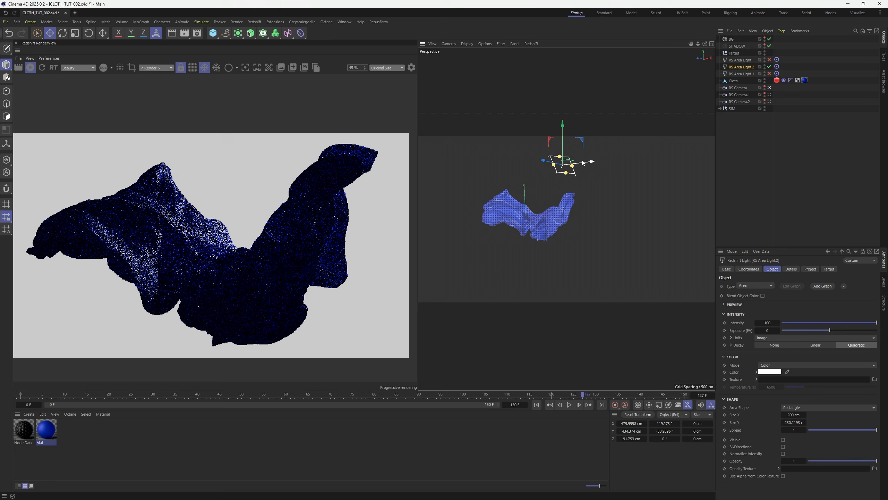
left_click_drag(583, 163, 519, 164)
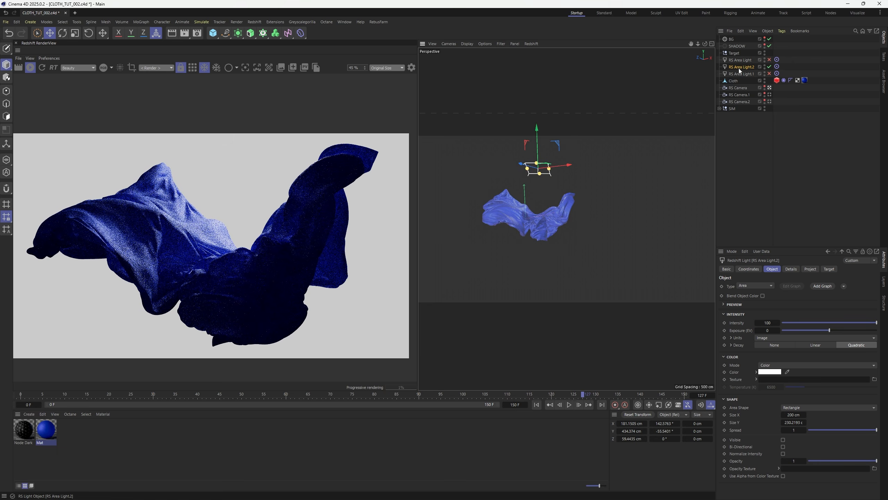
- Duplicate RS Area Light.2 and place the copy low in front of the cloth's right end, checking the whole render
left_click_drag(519, 164, 580, 174, "ctrl")
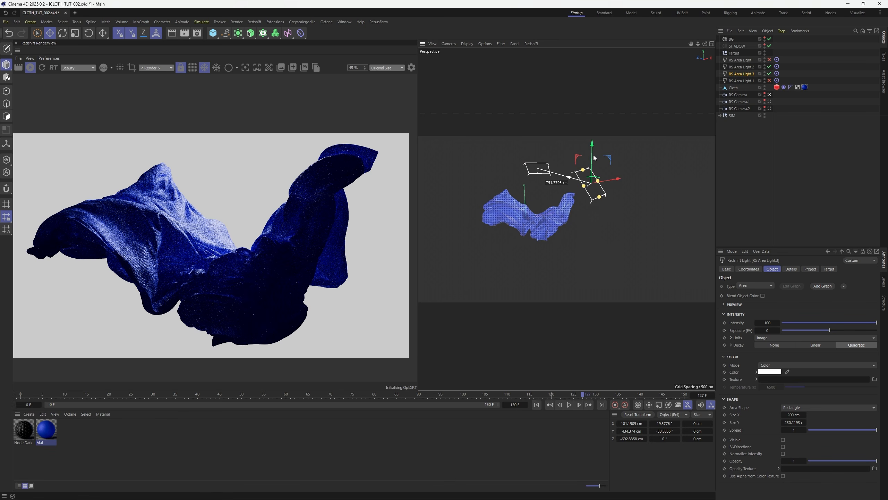
left_click_drag(595, 158, 634, 249)
scroll(286, 250, "down", 5)
scroll(286, 250, "up", 3)
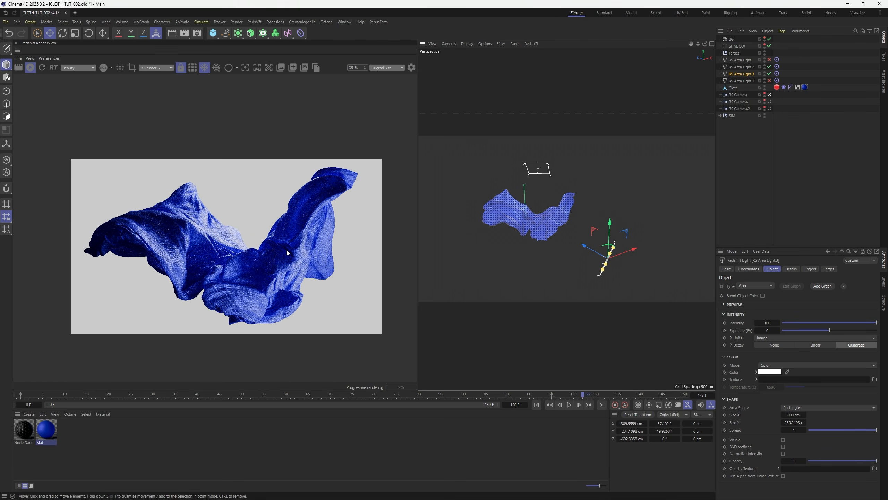
middle_click_drag(286, 254, 282, 255)
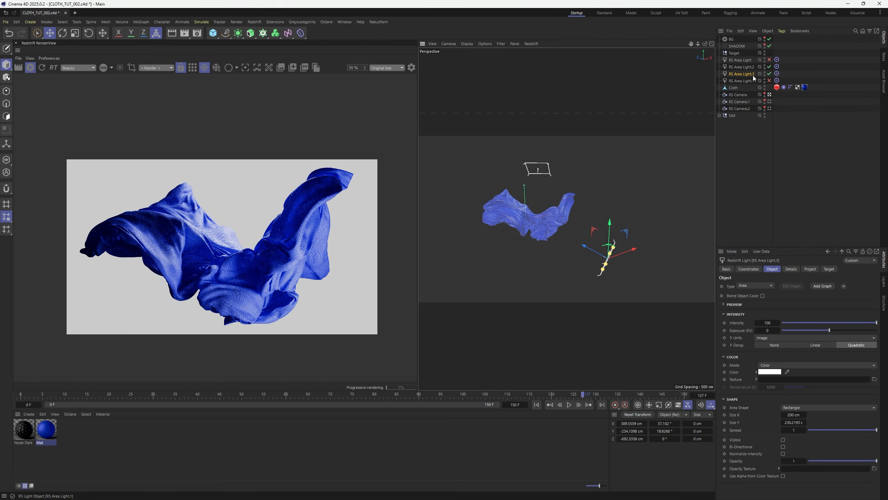
- Duplicate RS Area Light.3, try the copy low beyond the cloth's left end, and disable it
left_click_drag(753, 74, 751, 77, "ctrl")
left_click_drag(596, 251, 504, 217)
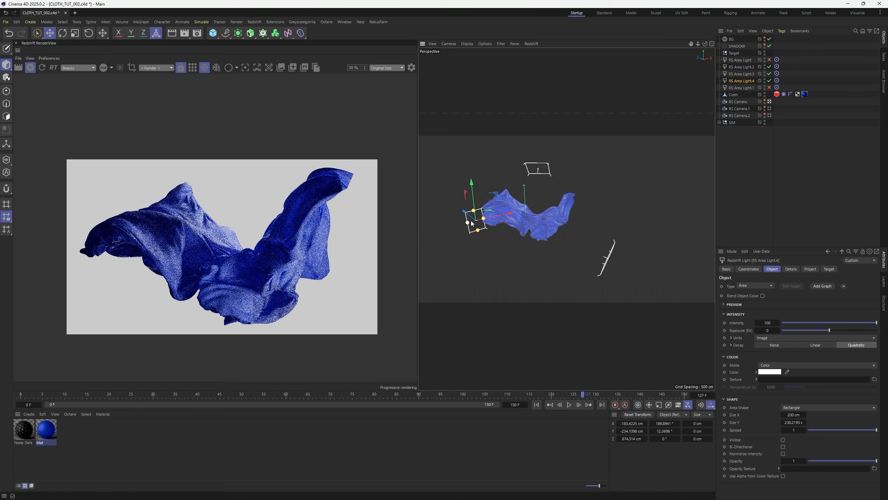
left_click_drag(472, 223, 435, 253)
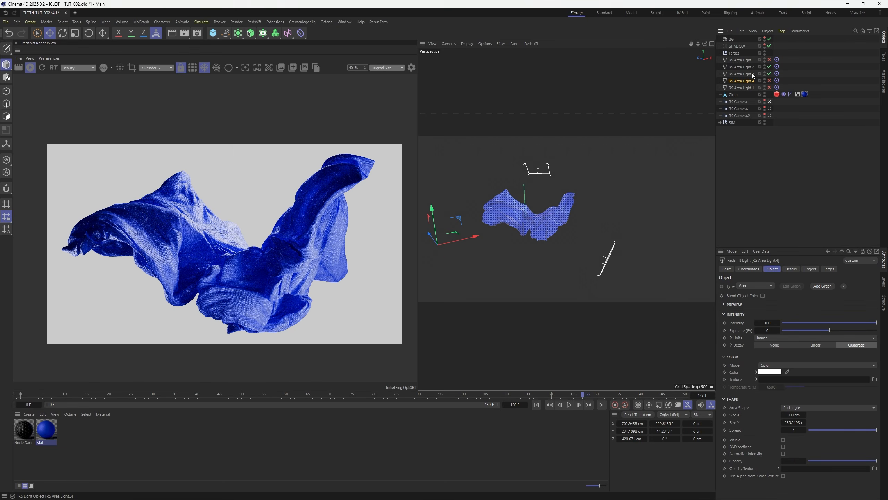
- Move RS Area Light.2, RS Area Light.3 and RS Area Light.4 above the original RS Area Light in the object list
left_click(746, 68, "shift")
left_click(743, 68)
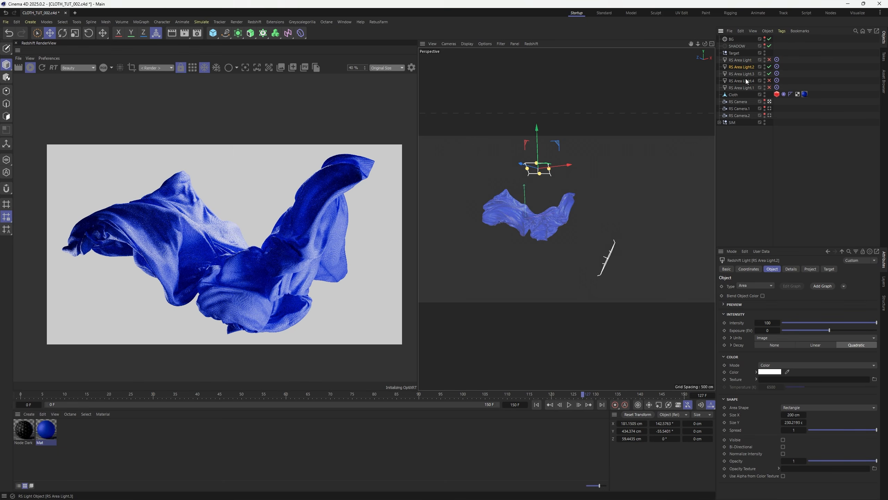
left_click(747, 80, "shift")
left_click_drag(746, 68, 744, 56)
left_click(809, 120)
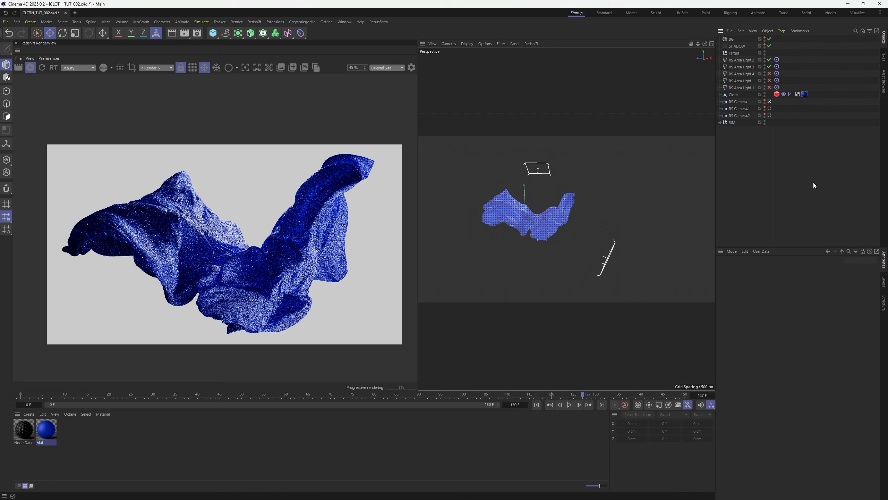
- Return to the RS Camera view and set the camera's tone-mapping Highlights to 0.244 and Saturation to -28 %
key("F1")
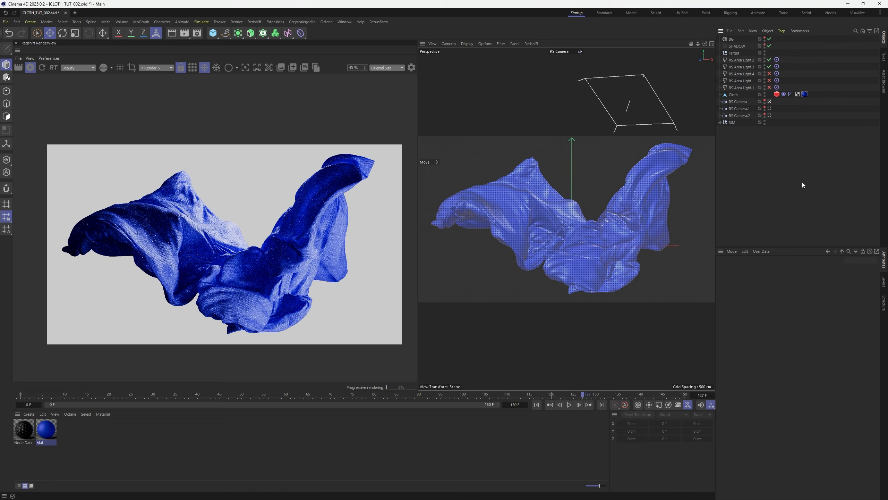
left_click(754, 102)
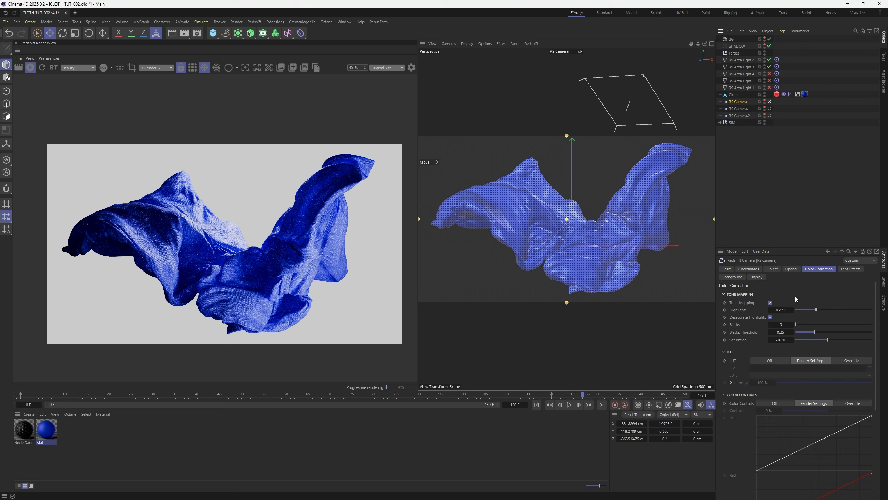
left_click_drag(817, 310, 816, 309)
left_click_drag(836, 339, 822, 340)
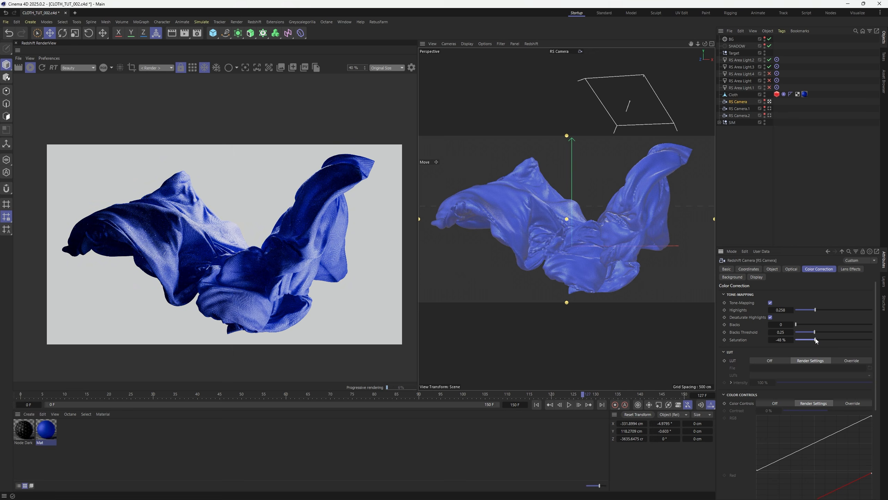
mouse_move(816, 340)
left_mouse_down()
mouse_move(855, 341)
mouse_move(825, 340)
left_mouse_up()
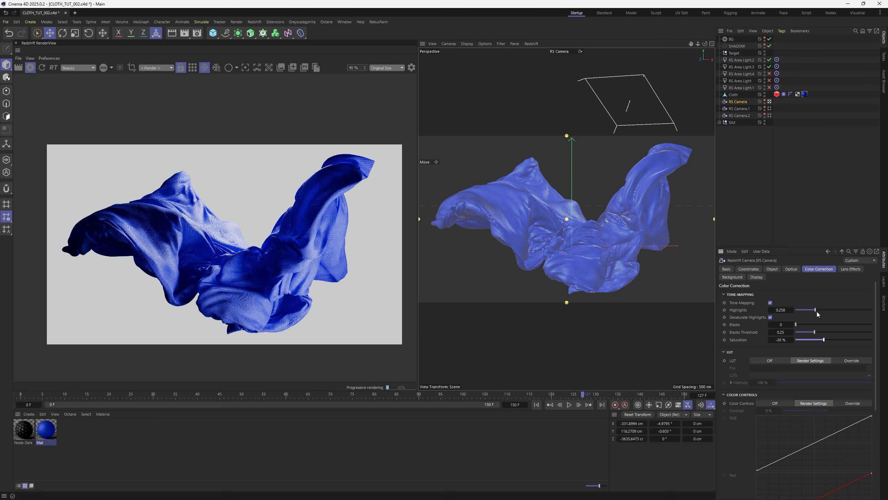
- Darken the BG dome light's color to a light gray with RGB values of 215
left_click(731, 38)
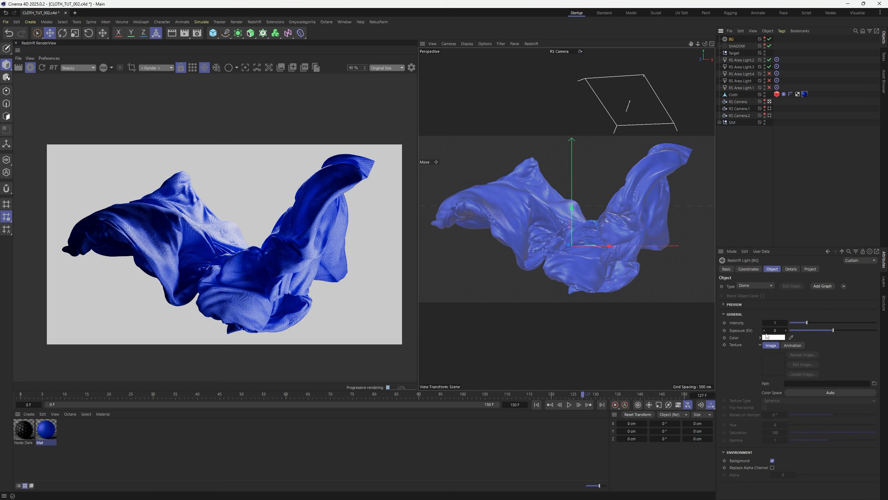
left_click(774, 337)
left_click(705, 380)
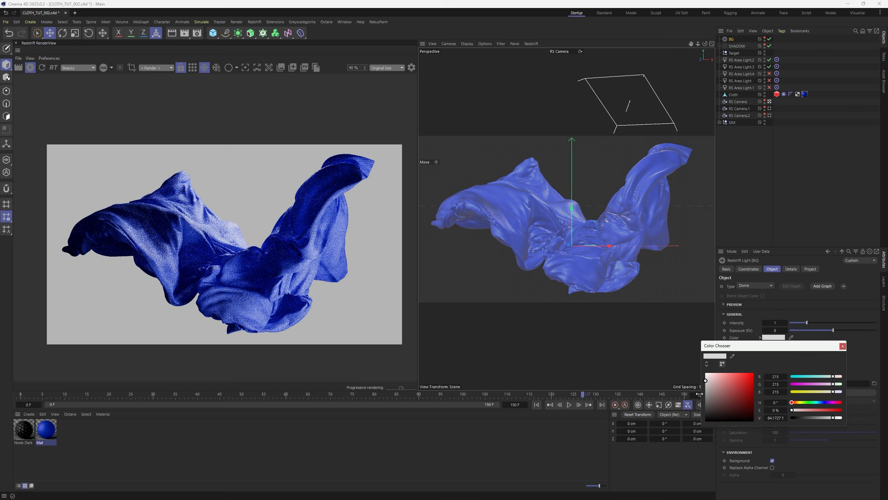
left_click(843, 346)
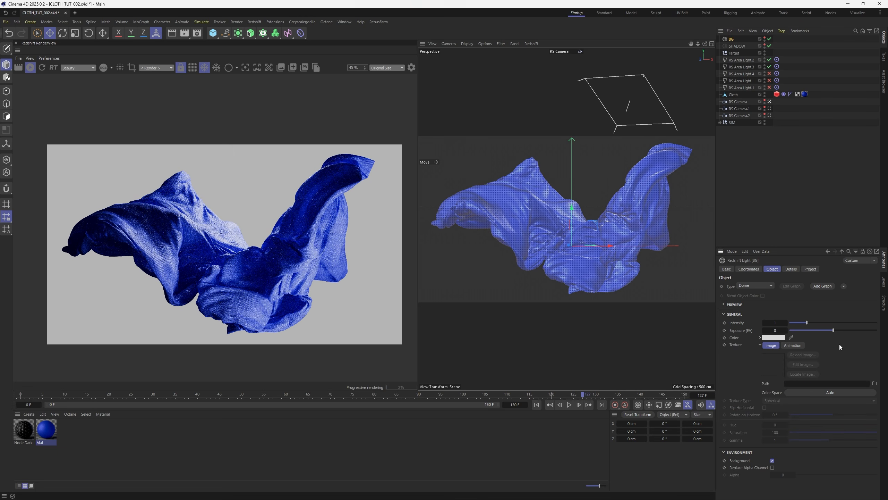
left_click(763, 130)
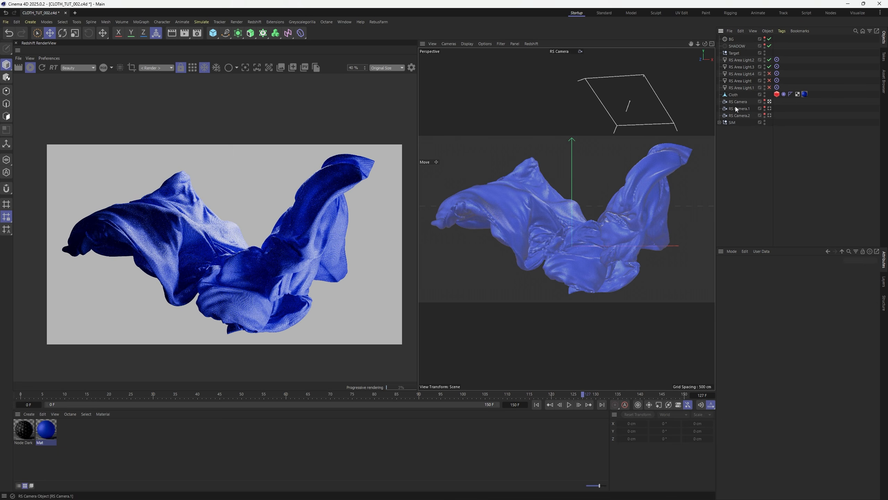
- Duplicate RS Camera, set the copy's focal length to 75 mm, and reframe the cloth closer at frame 42
left_click_drag(741, 106, 741, 105, "ctrl")
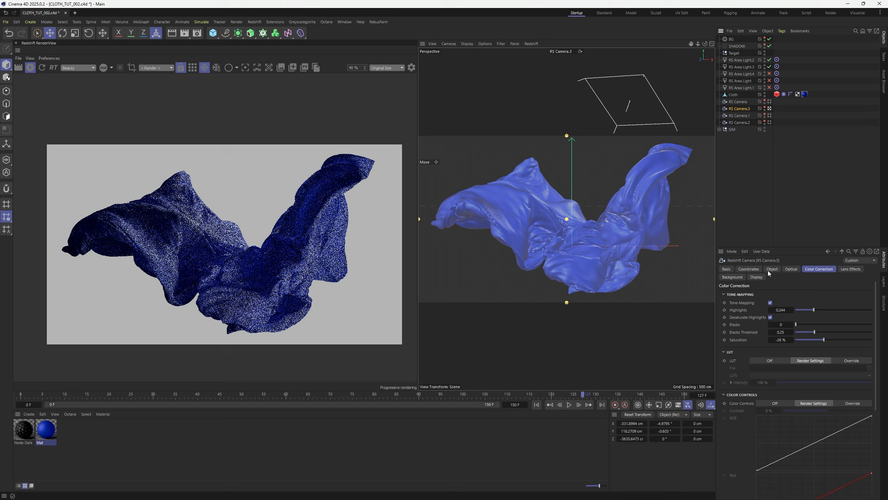
double_click(773, 306)
type("75")
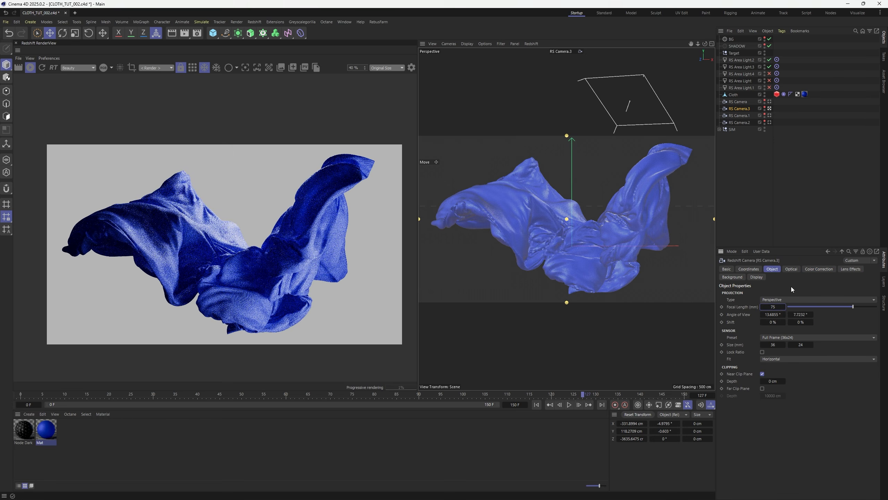
key("Return")
left_click_drag(698, 43, 716, 44)
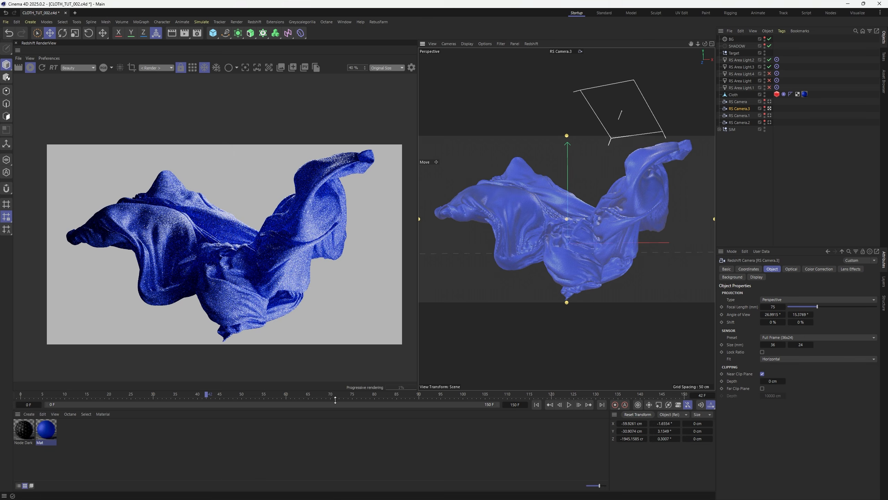
- Lower the Mat material's Metalness to about 0.09 and inspect the cloth's weave in the render
scroll(241, 280, "up", 5)
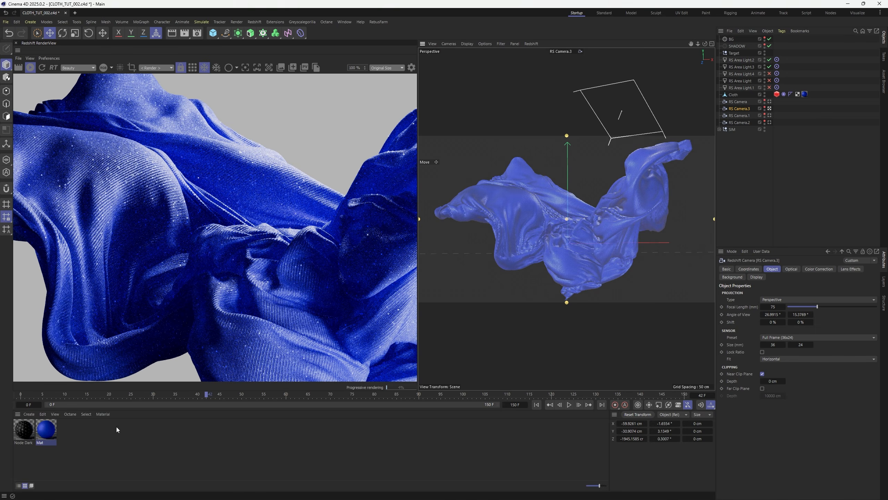
left_click(47, 429)
left_click_drag(802, 369, 807, 369)
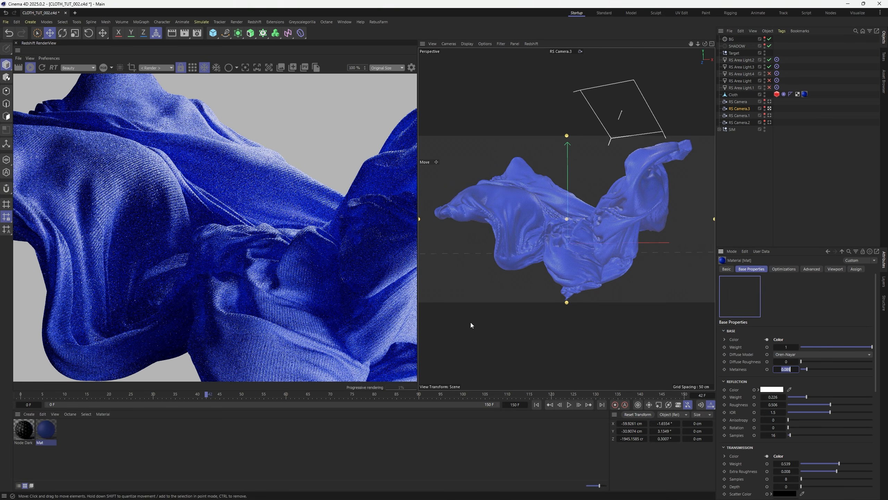
left_click_drag(247, 243, 214, 252)
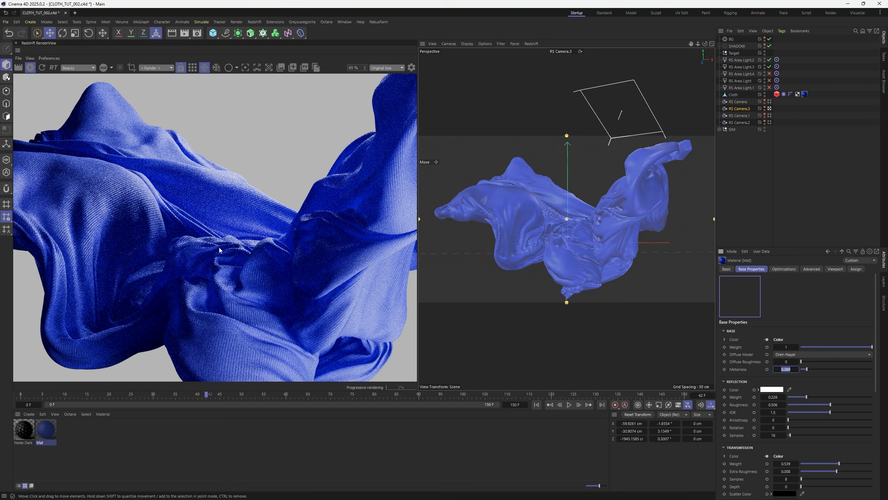
scroll(261, 244, "down", 5)
scroll(261, 244, "up", 4)
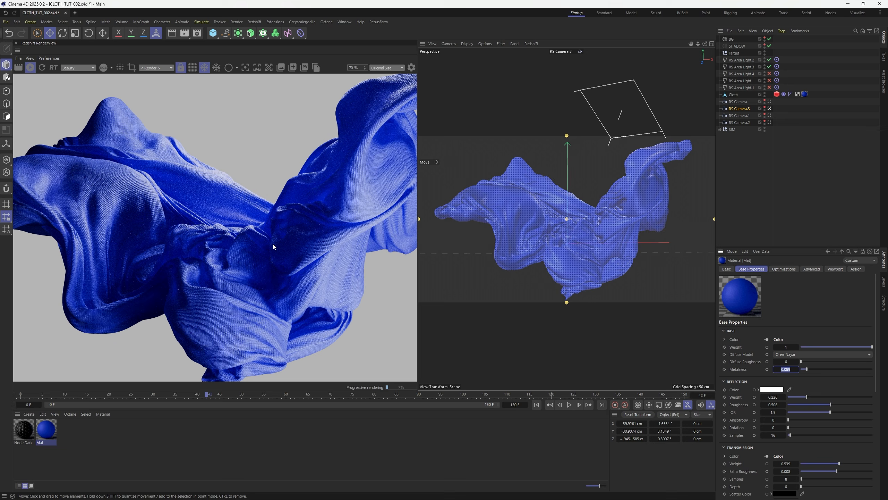
- Try rotating the Cloth object to different angles to explore alternative compositions in the render
left_click(547, 207)
key("r")
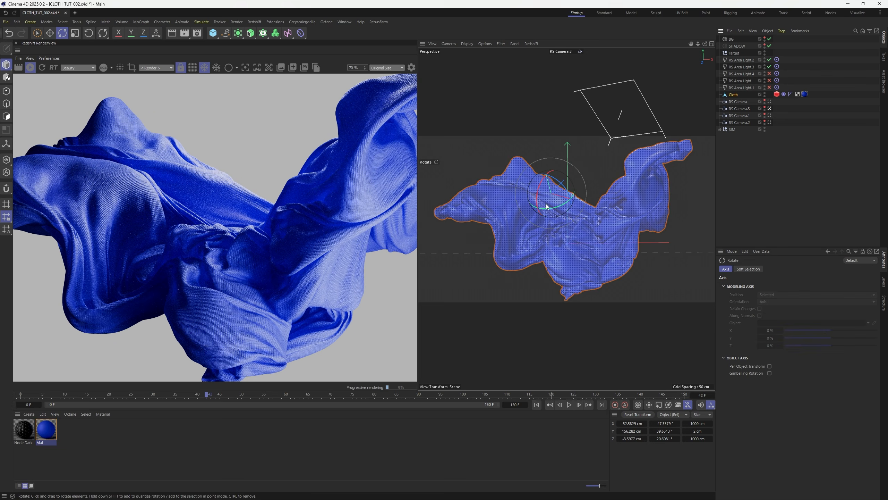
left_click_drag(547, 207, 528, 203)
scroll(225, 232, "down", 1)
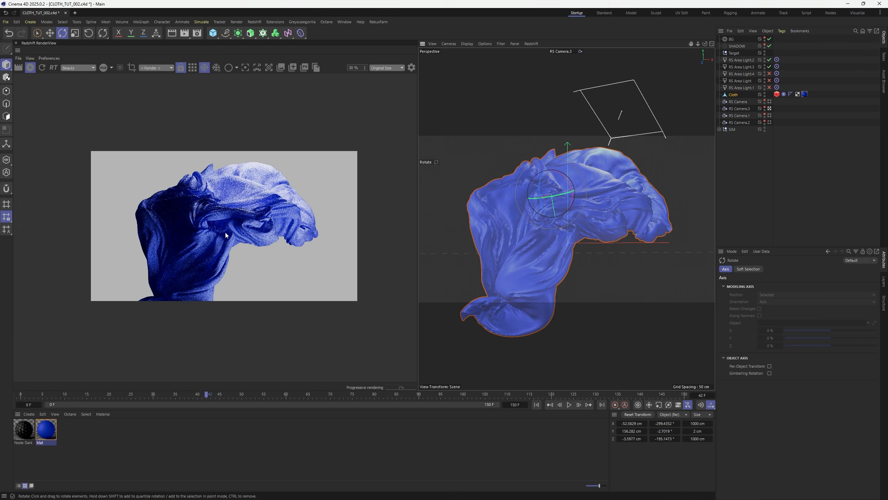
left_click_drag(579, 204, 593, 221)
key("e")
key("r")
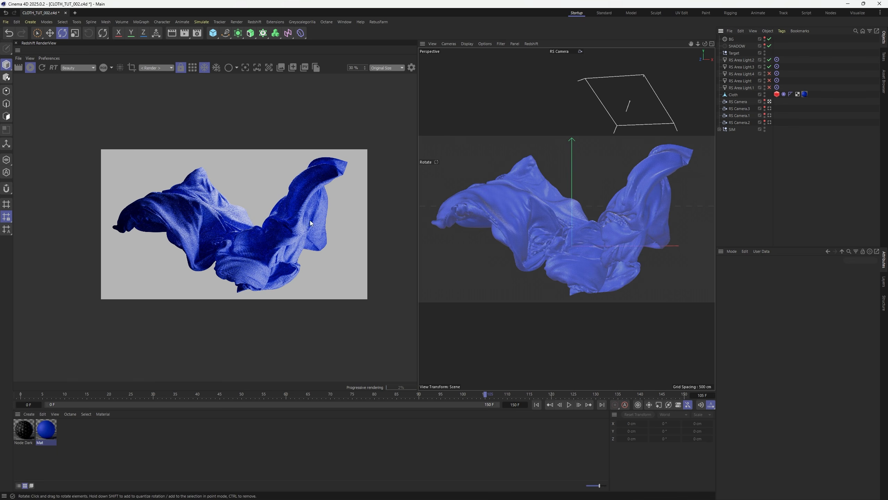
- Check the cloth render in the RS Camera view and add a MoGraph Cloner to the scene
scroll(304, 226, "up", 3)
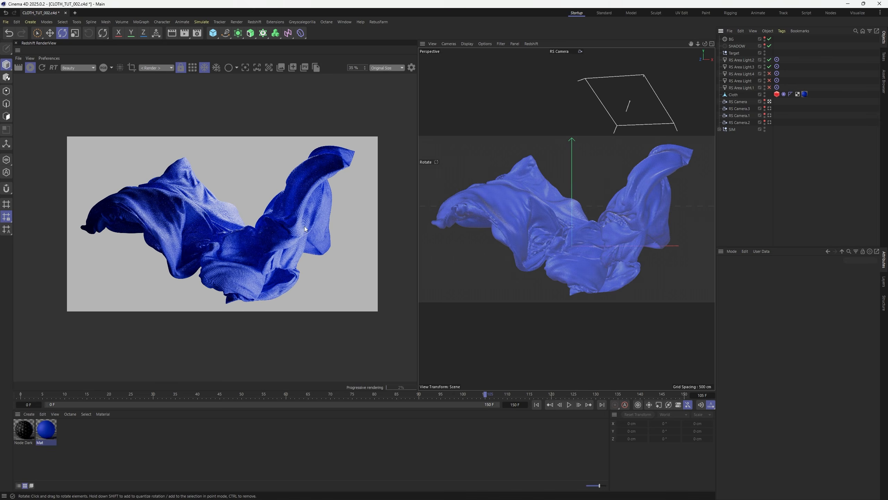
left_click(159, 21)
mouse_move(141, 22)
left_click(151, 51)
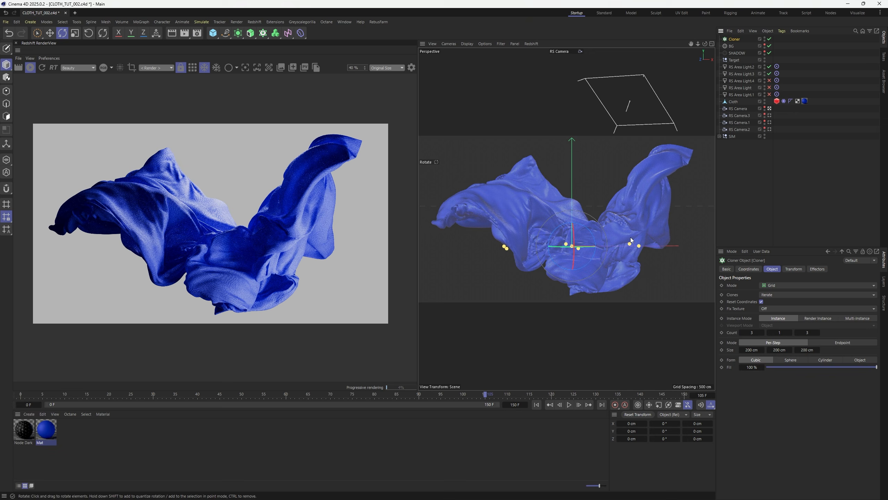
- Add a cube and set its X, Y and Z sizes to 3 cm
left_click(213, 34)
left_click(771, 286)
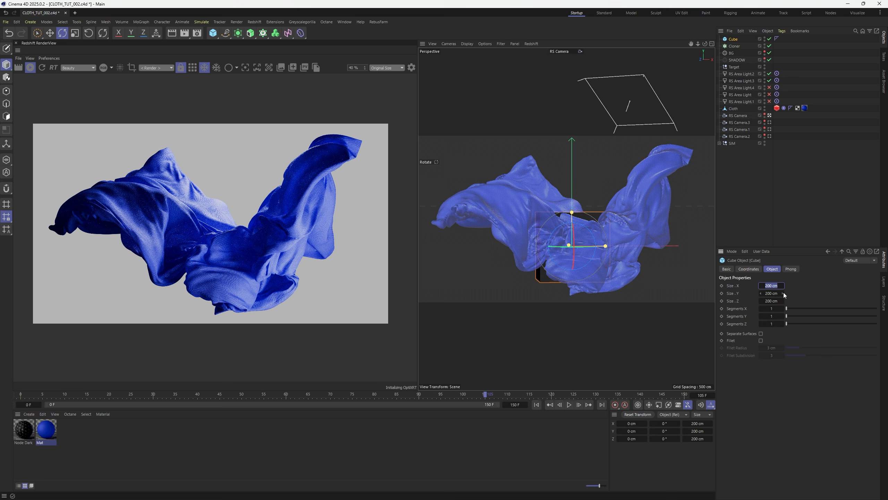
type("3")
key("Tab")
type("3")
key("Tab")
type("3")
key("Return")
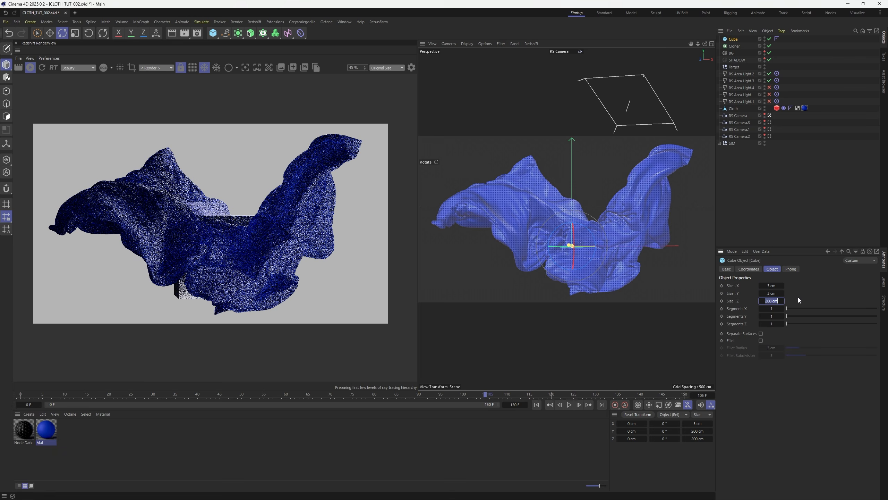
- Set the cube's X, Y and Z sizes to 2 cm
left_click(772, 286)
type("2")
key("Tab")
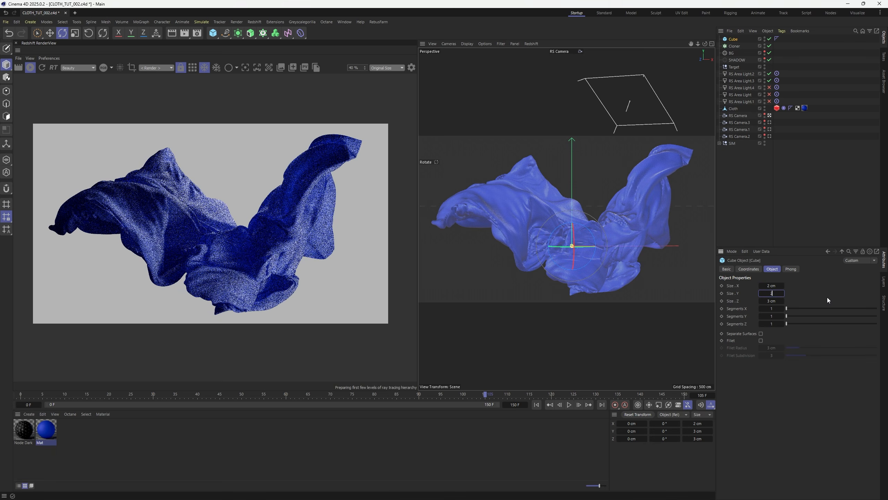
type("2")
key("Tab")
type("2")
key("Return")
- Nest the Cube under the Cloner and scatter 50000 multi-instance clones over the surface of the Cloth object in Object mode
left_click_drag(734, 39, 735, 46)
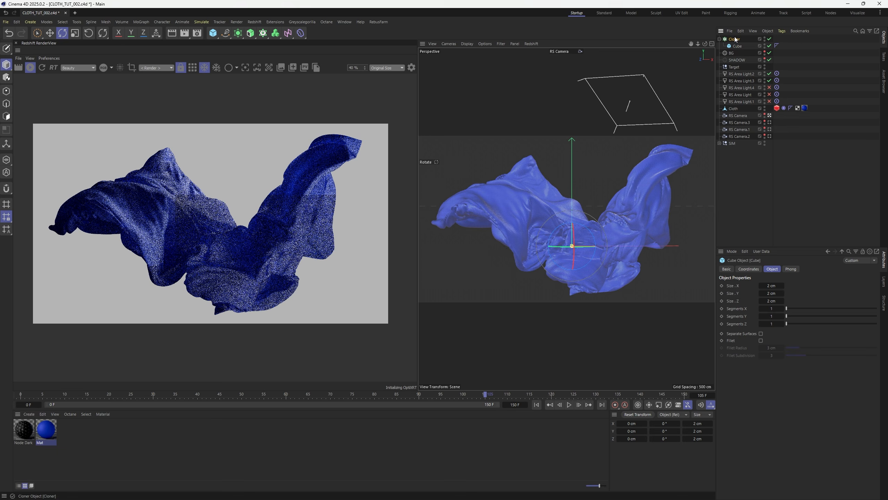
left_click(735, 39)
left_click(779, 286)
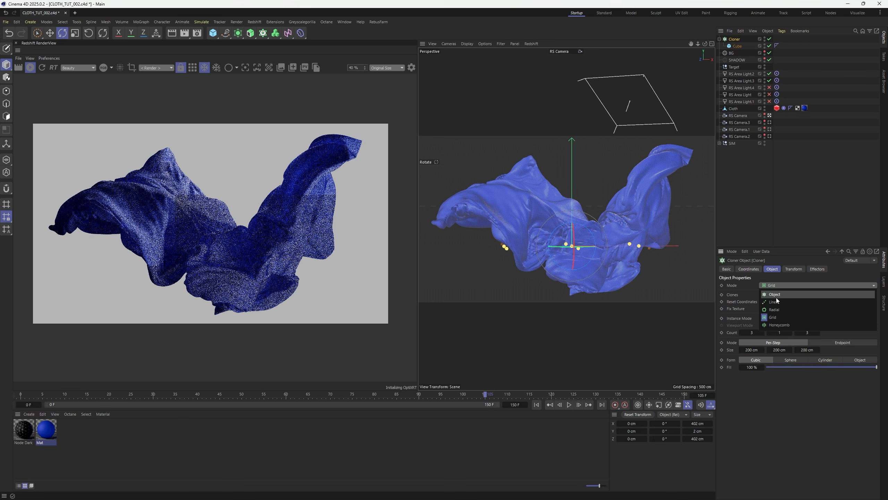
left_click(776, 298)
left_click(856, 319)
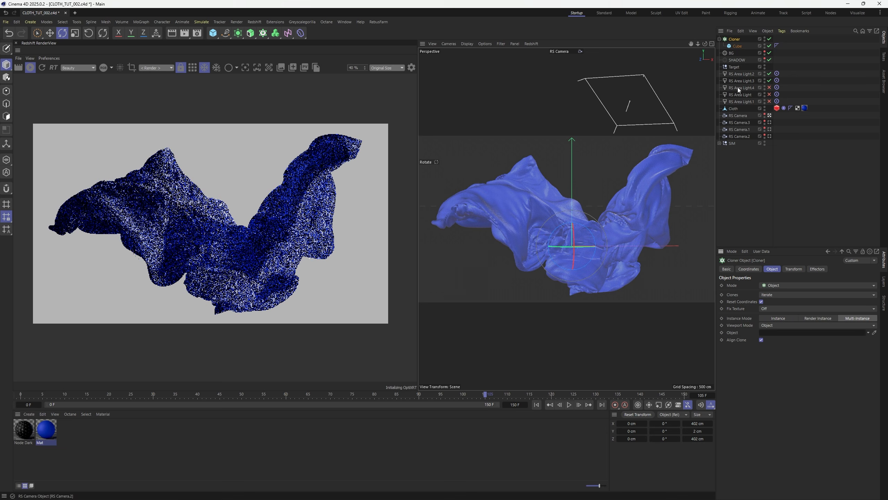
left_click_drag(734, 109, 779, 333)
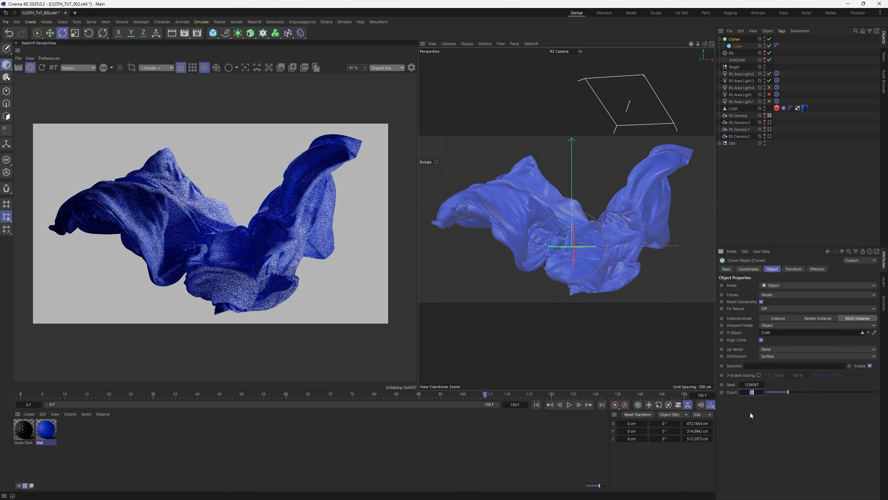
type("50000")
key("Return")
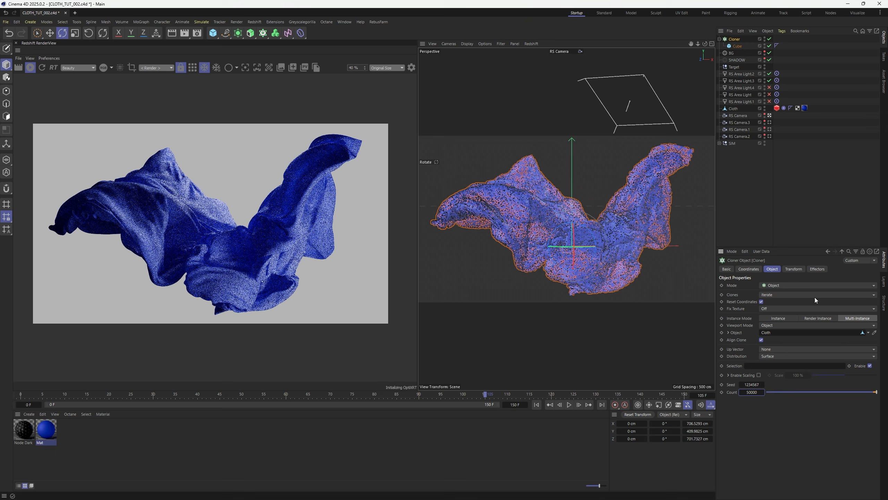
- Add a Random effector to the Cloner with Position off and Rotation on at about 169° H, -234° P and 92° B
left_click(141, 22)
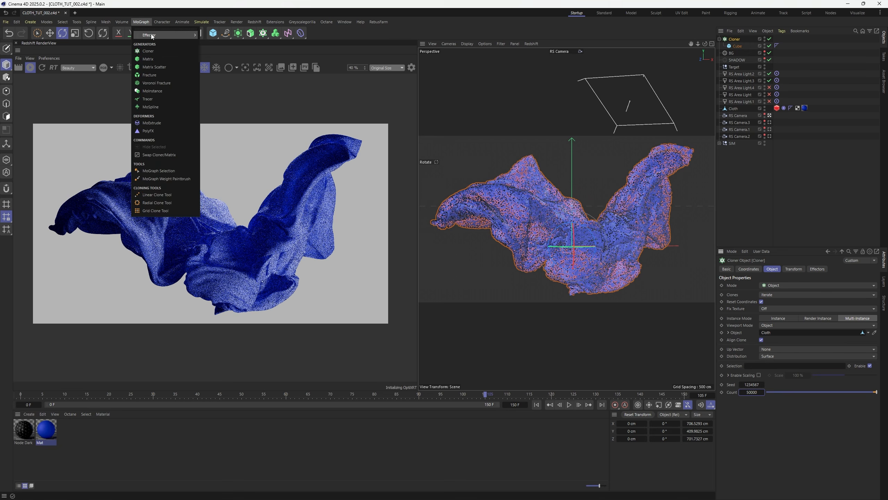
mouse_move(151, 35)
left_click(216, 87)
left_click(796, 269)
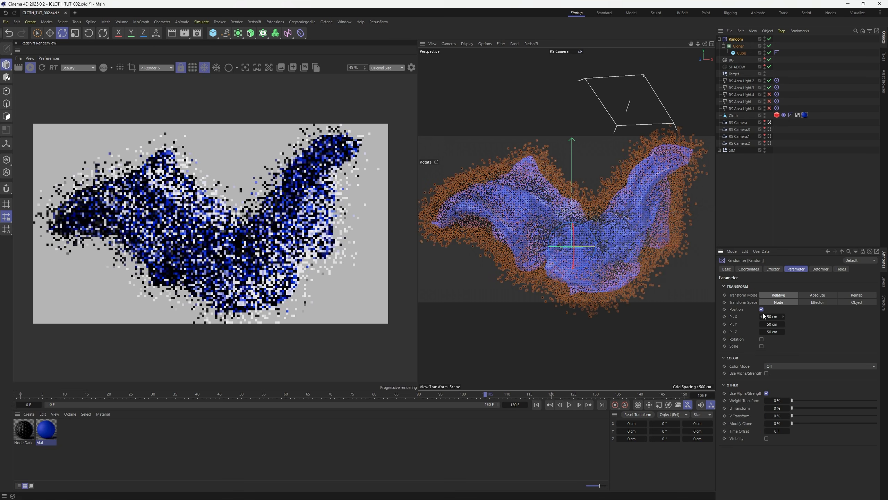
left_click(762, 339)
left_click(761, 309)
left_click_drag(772, 324, 719, 331)
left_click_drag(773, 339, 793, 339)
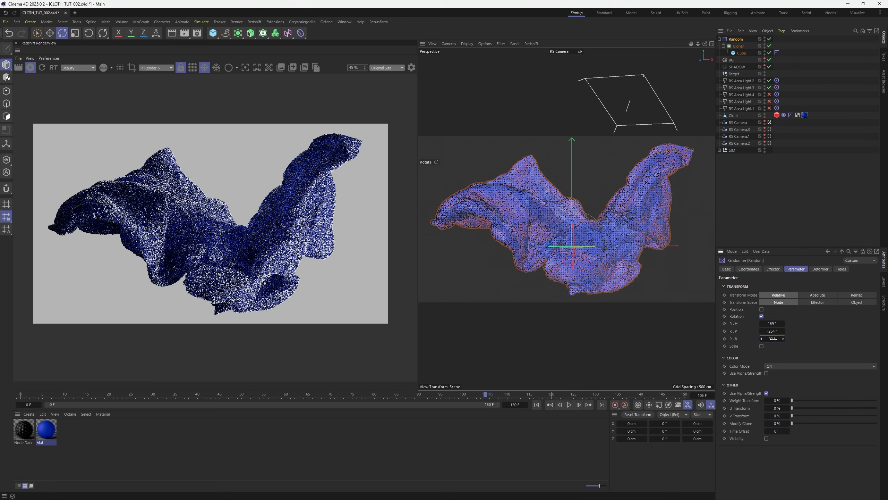
- Enable Scale with Uniform Scale in the Random effector and set it to about -0.13
left_click(762, 346)
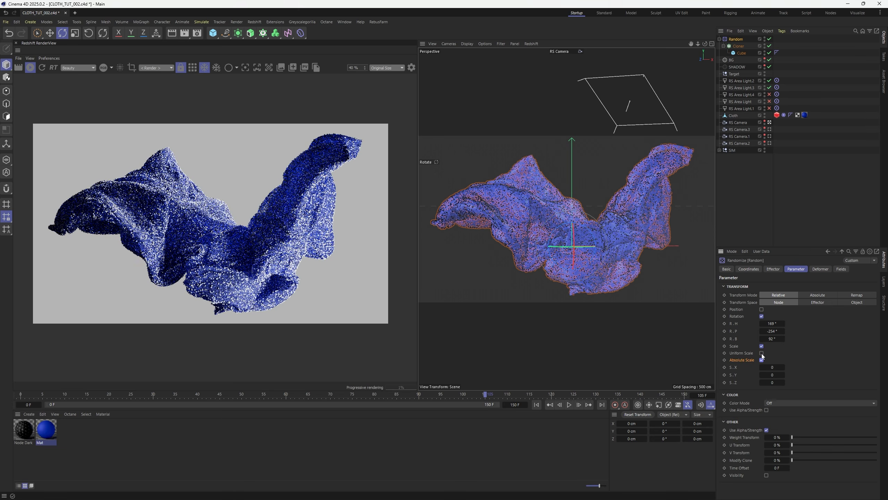
left_click(762, 353)
left_click_drag(772, 367, 764, 366)
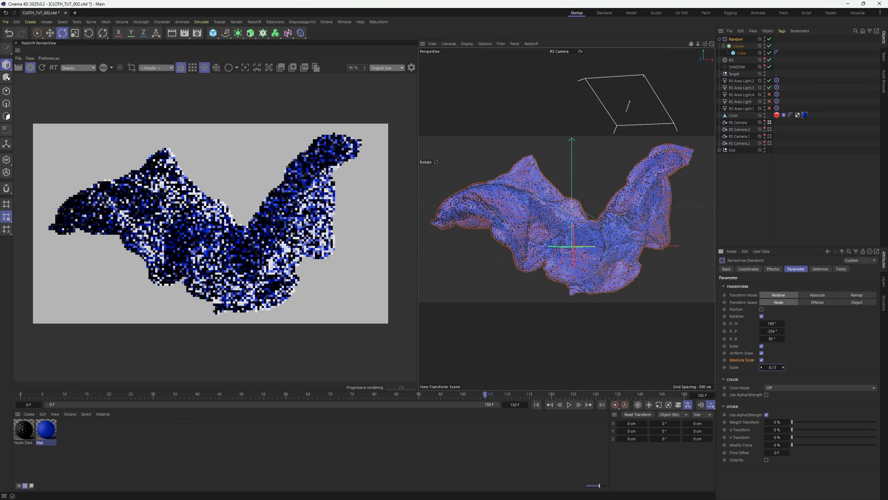
- Set the cloned Cube's X, Y and Z sizes to 1 cm
left_click(742, 53)
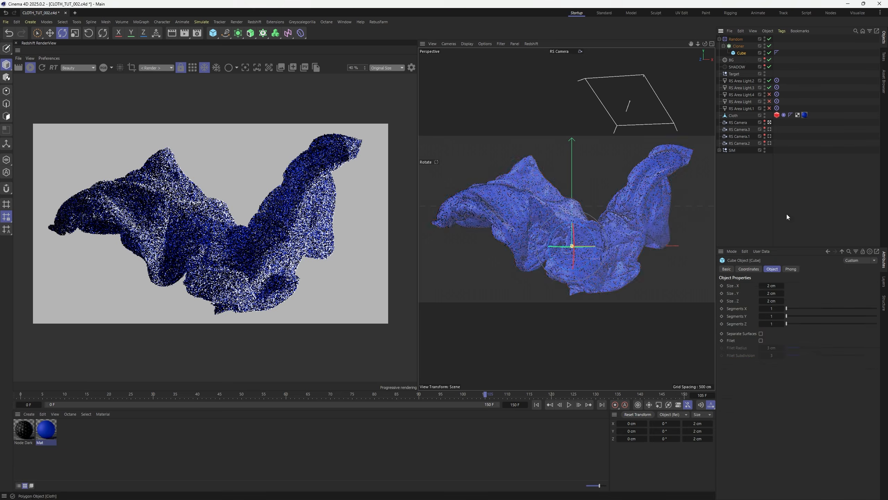
double_click(773, 286)
type("1")
key("Tab")
type("1")
key("Tab")
type("1")
key("Return")
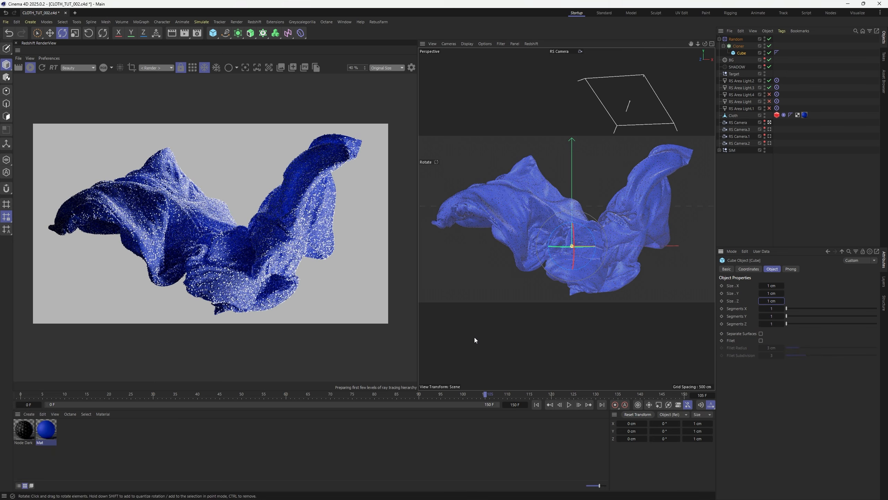
- Create a new material, assign it to the Cube, and raise its Metalness to 1
scroll(214, 268, "up", 5)
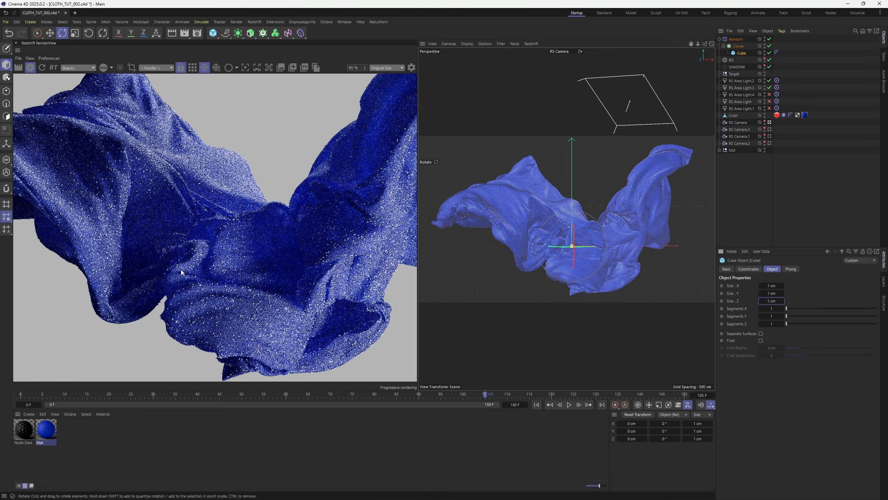
double_click(89, 449)
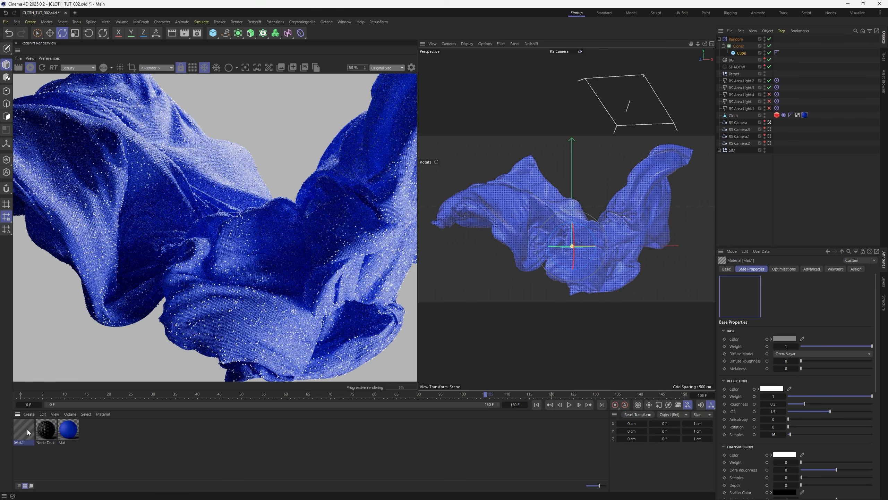
left_click_drag(24, 428, 742, 54)
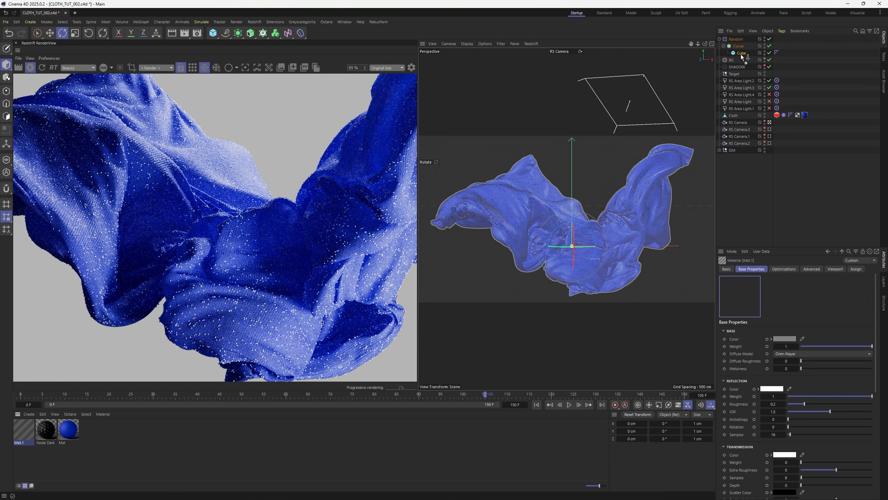
left_click(32, 428)
left_click_drag(801, 368, 850, 368)
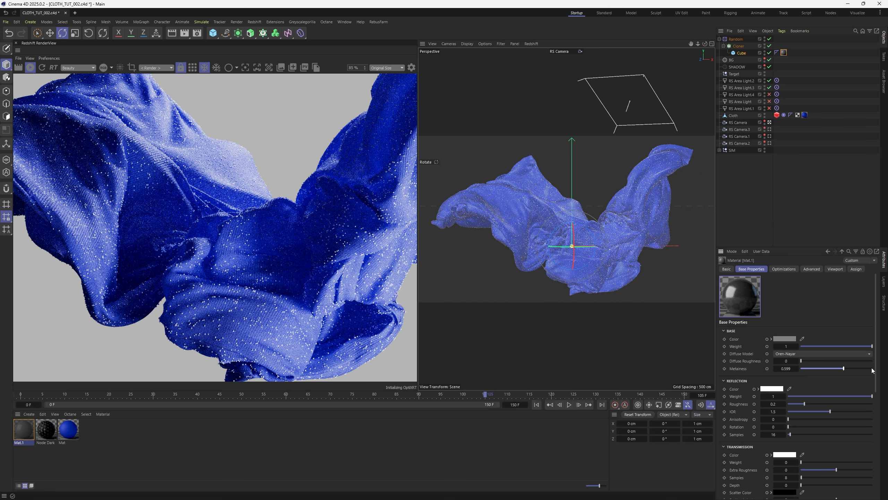
- Give the cube's material a near-white base color and a reflection Roughness of about 0.43
left_click(781, 338)
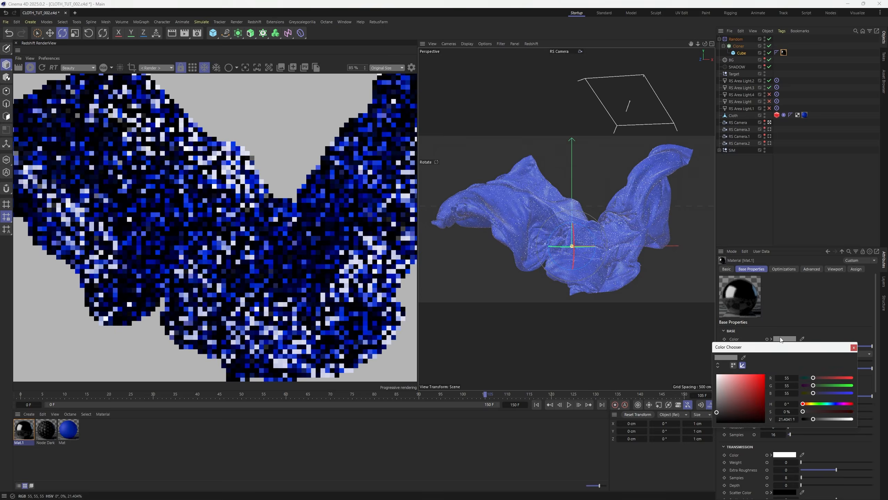
left_click_drag(717, 412, 701, 384)
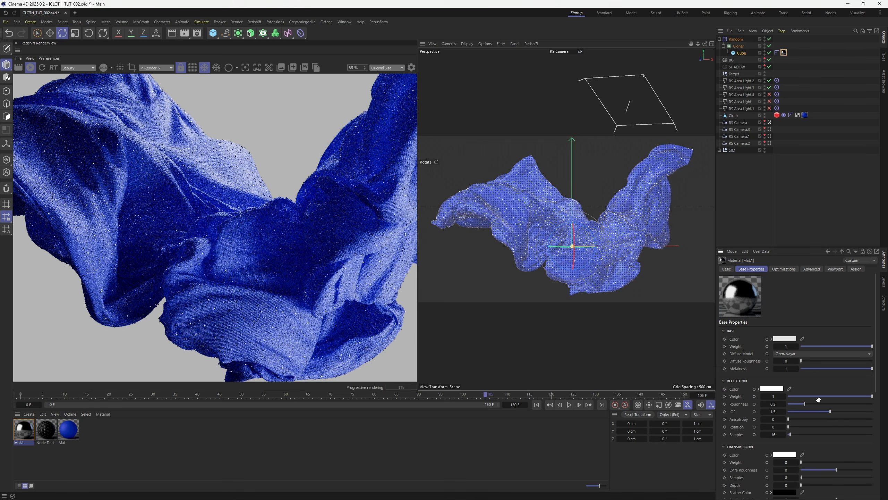
left_click_drag(843, 404, 824, 404)
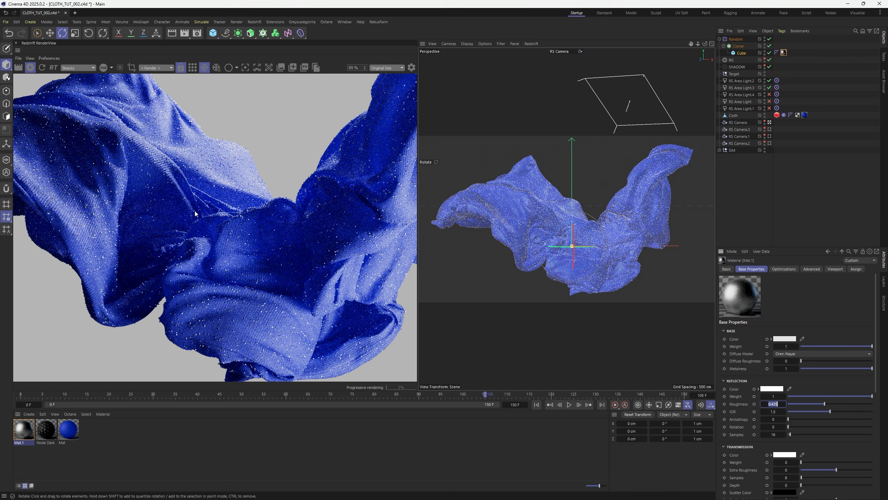
- Reduce the cloned Cube's X, Y and Z sizes to about 0.7 cm
left_click(741, 53)
double_click(779, 285)
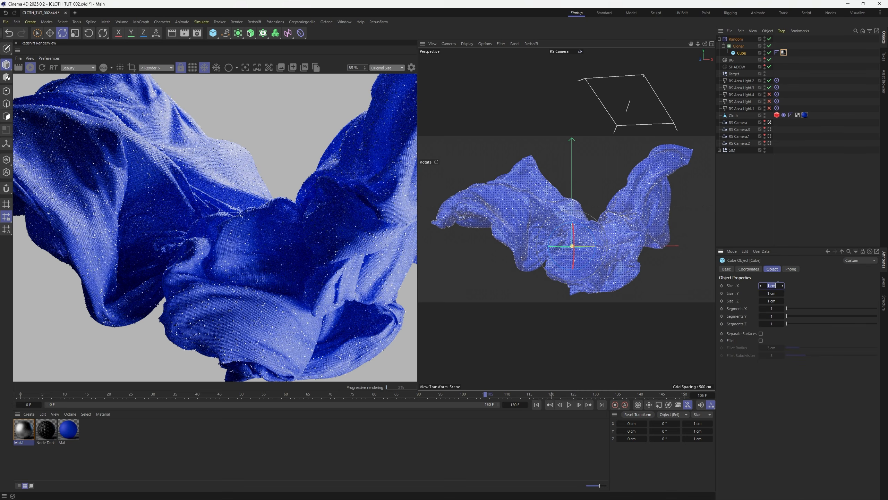
type(".5")
key("Tab")
type(".5")
key("Tab")
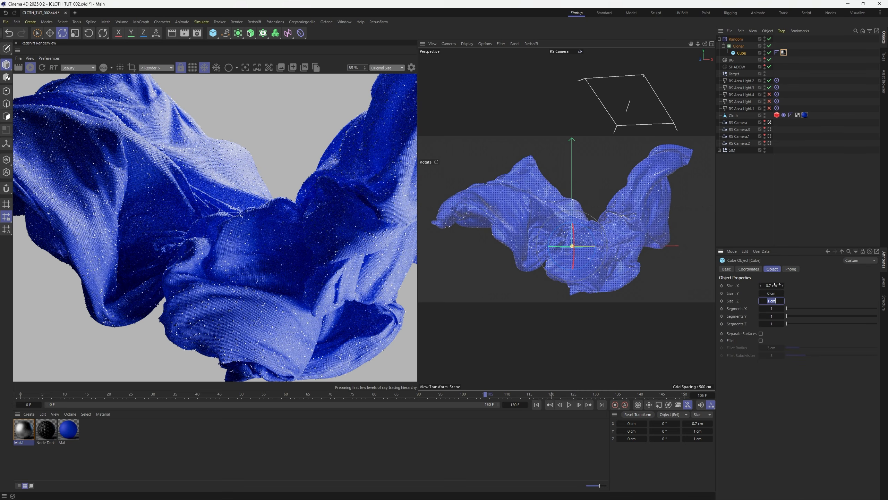
type(".5")
left_click(777, 196)
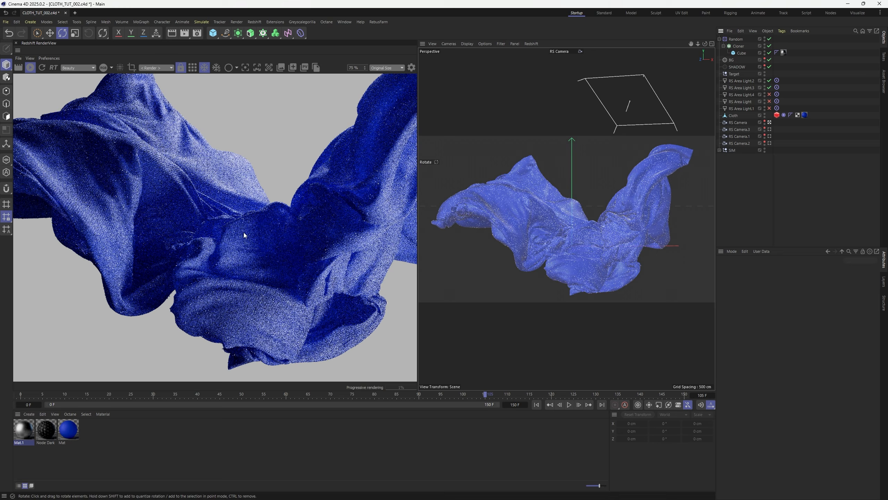
- Check the sparkles across the whole cloth in the render and switch the view to RS Camera.1
scroll(218, 242, "down", 3)
scroll(218, 241, "down", 6)
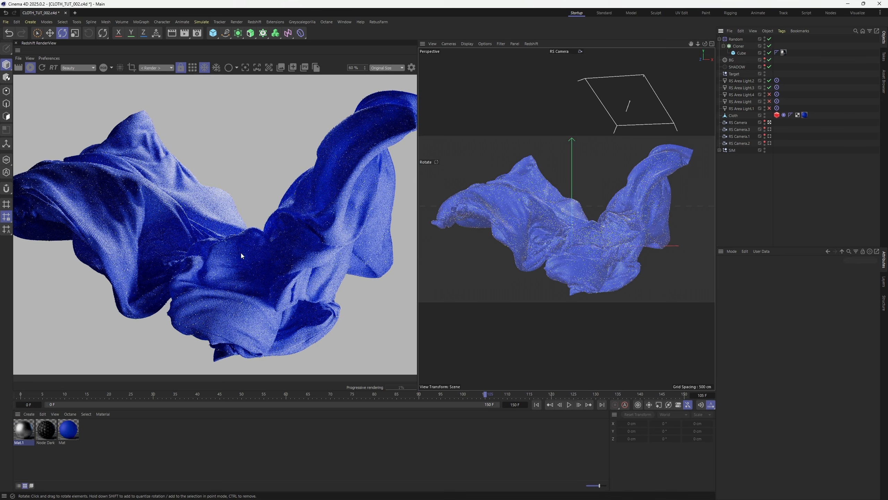
scroll(208, 263, "up", 2)
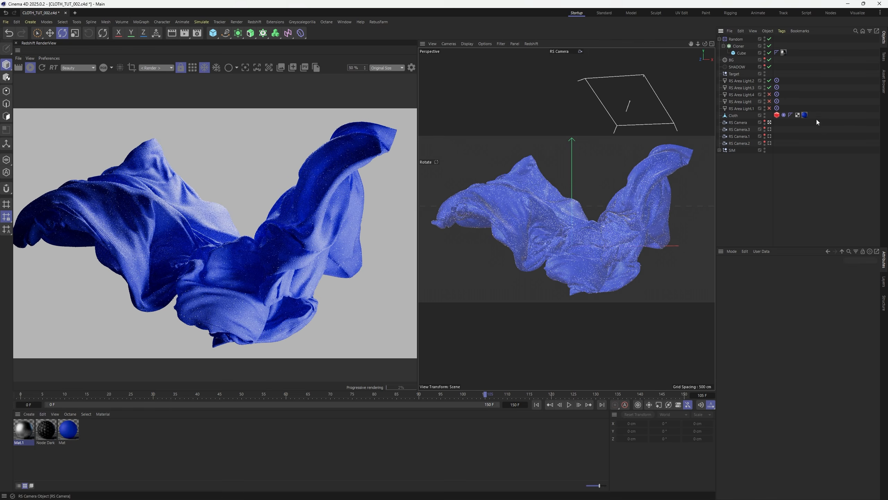
left_click(770, 136)
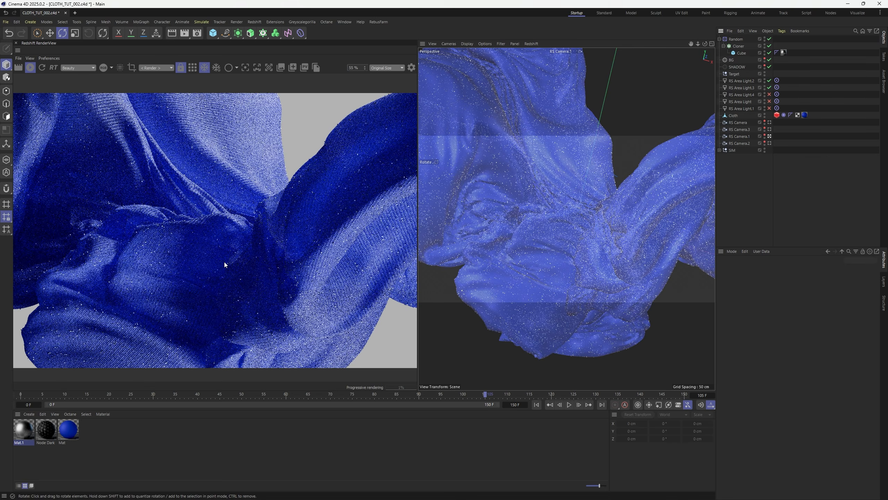
scroll(224, 262, "down", 2)
scroll(225, 262, "up", 1)
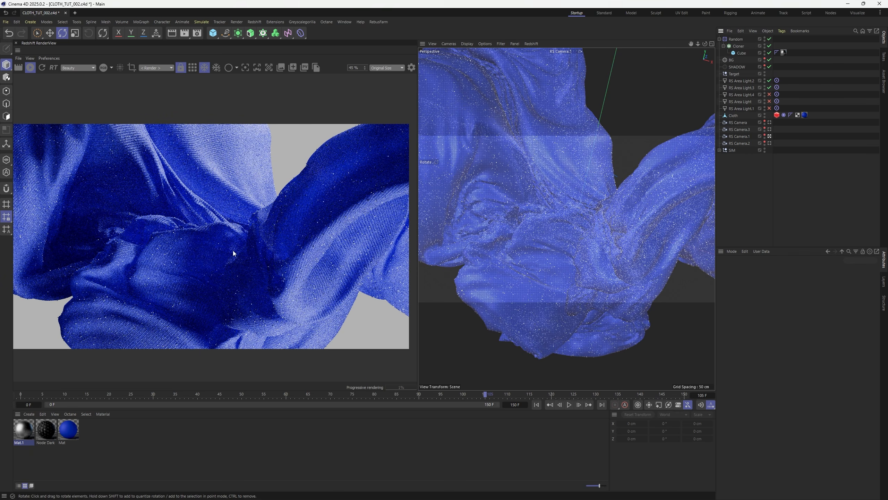
- Focus RS Camera.1 on the cloth and enable Bokeh with an Aperture of 0.4
left_click(244, 68)
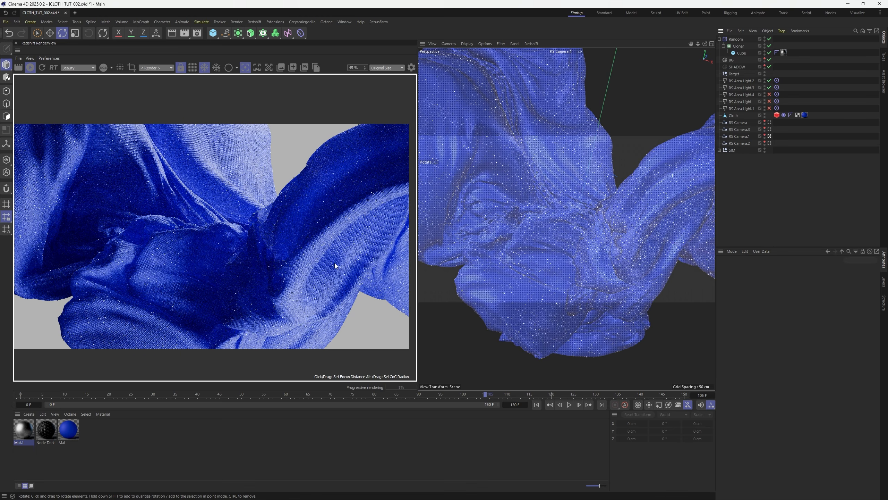
left_click(740, 136)
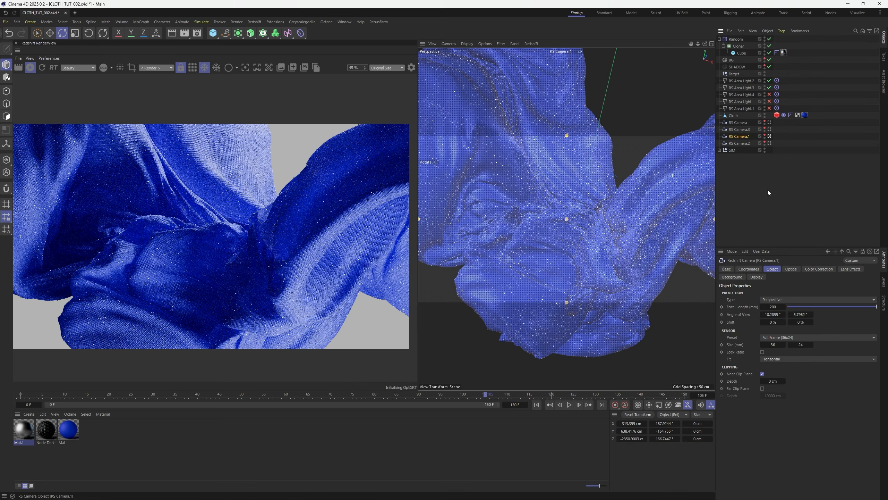
left_click(786, 269)
left_click(761, 381)
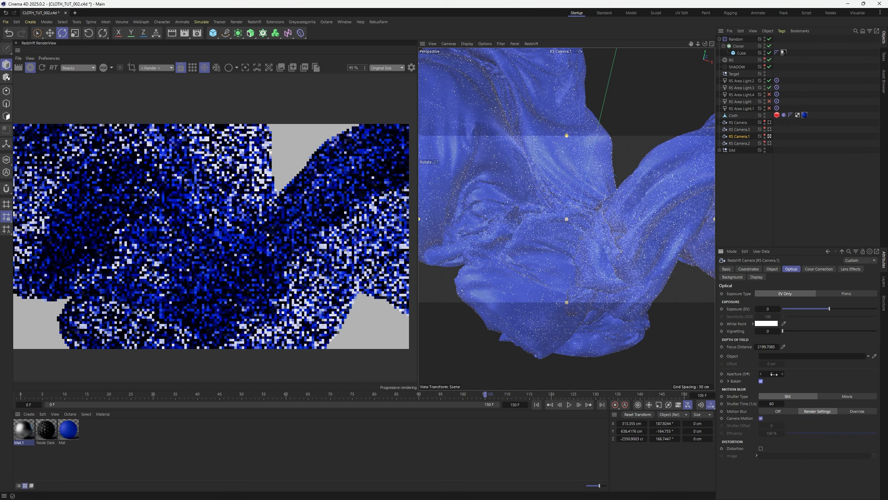
left_click(766, 372)
type("0.4")
key("Return")
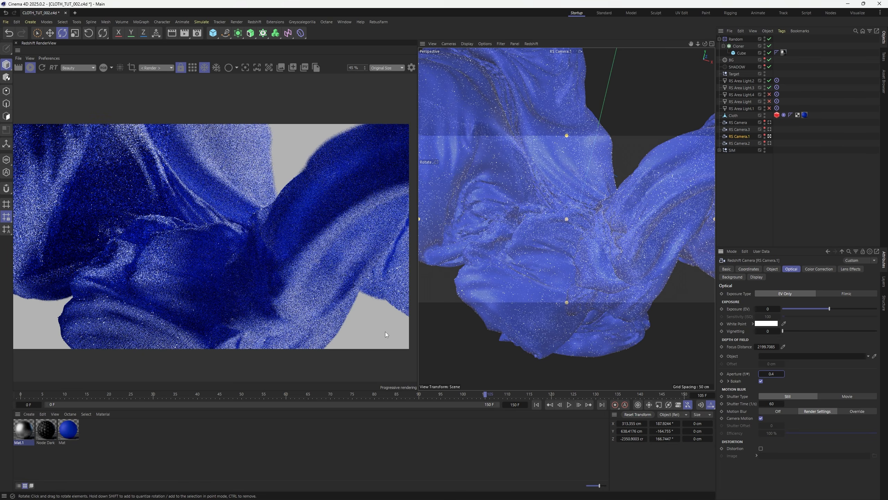
- Inspect the cloth's depth-of-field blur in the render and set RS Camera.1's Vignetting to 71
scroll(216, 287, "up", 2)
scroll(194, 269, "down", 2)
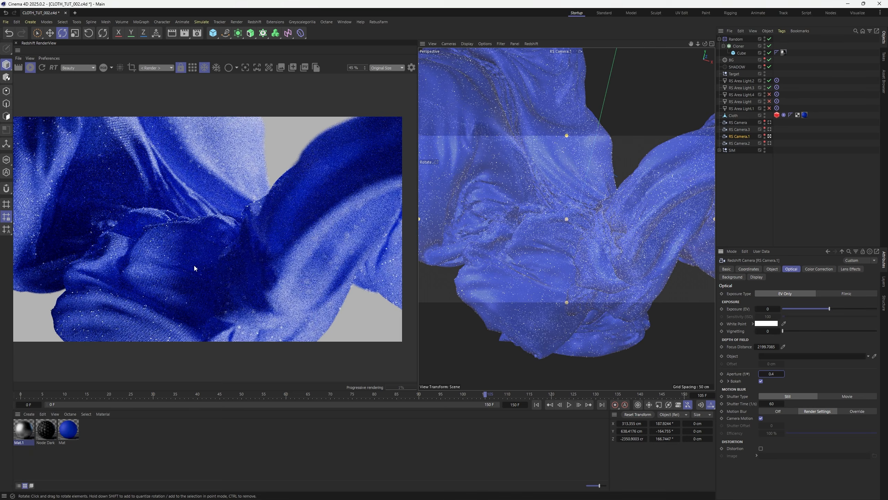
scroll(194, 269, "down", 1)
scroll(194, 268, "up", 1)
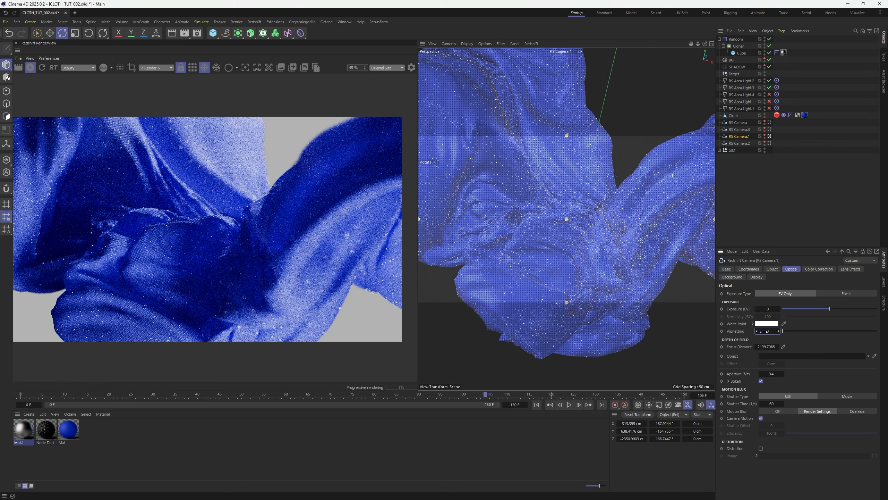
left_click_drag(779, 331, 847, 331)
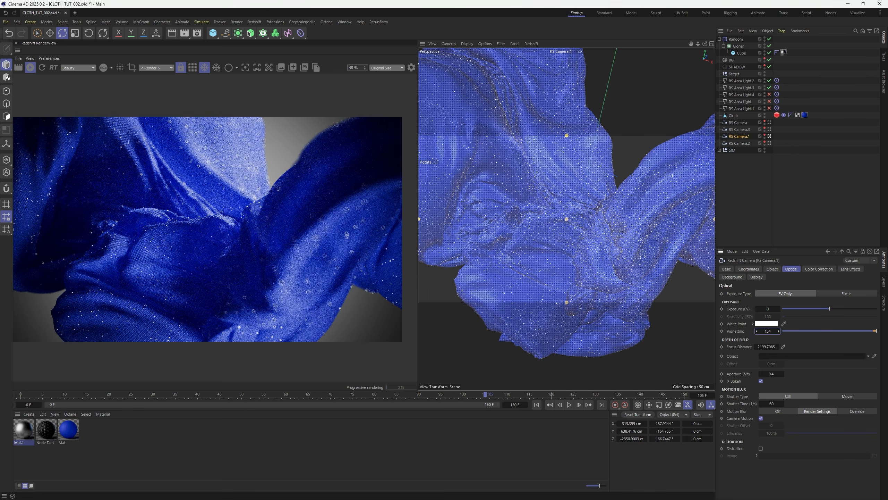
left_click_drag(767, 331, 761, 331)
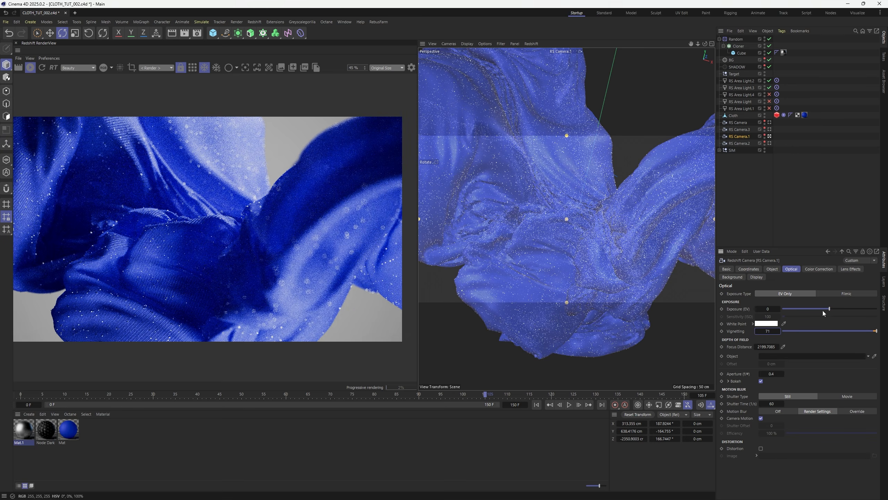
- Adjust RS Camera.1's tone mapping to Highlights 0.065, Blacks 0.159 and Saturation -22 %, and check the render
left_click(809, 269)
left_click(791, 269)
left_click(766, 323)
left_click(819, 269)
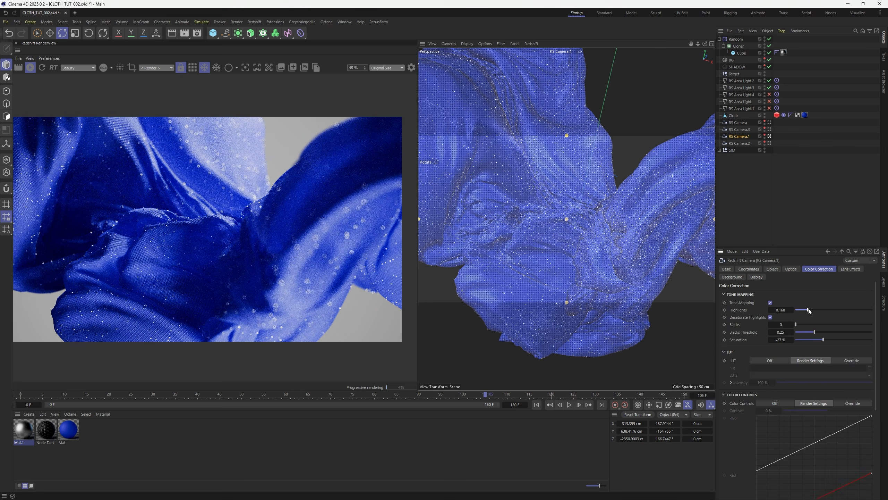
mouse_move(808, 310)
left_mouse_down()
mouse_move(802, 310)
mouse_move(815, 324)
left_mouse_up()
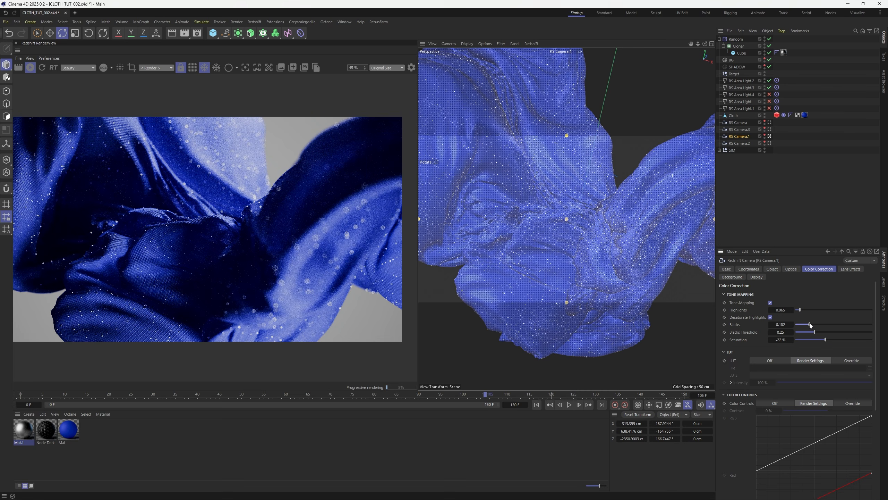
scroll(283, 234, "down", 2)
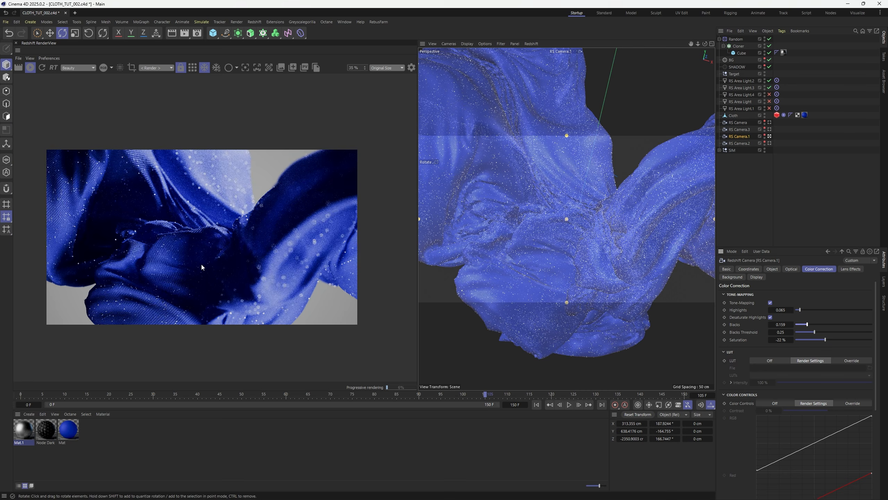
scroll(282, 235, "up", 3)
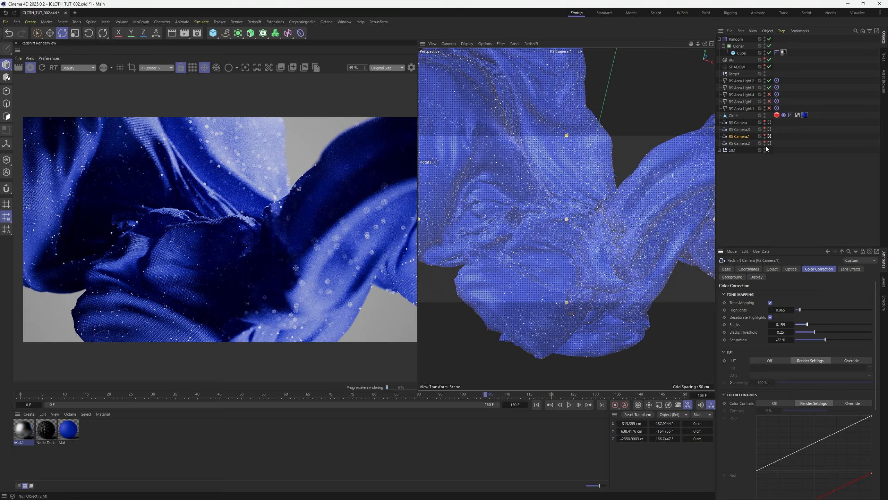
- Reframe RS Camera.3 slightly and set its tone mapping to Highlights about 0.303, Blacks 0.114 and Saturation -19 %
left_click(742, 129)
middle_click_drag(548, 240, 553, 248)
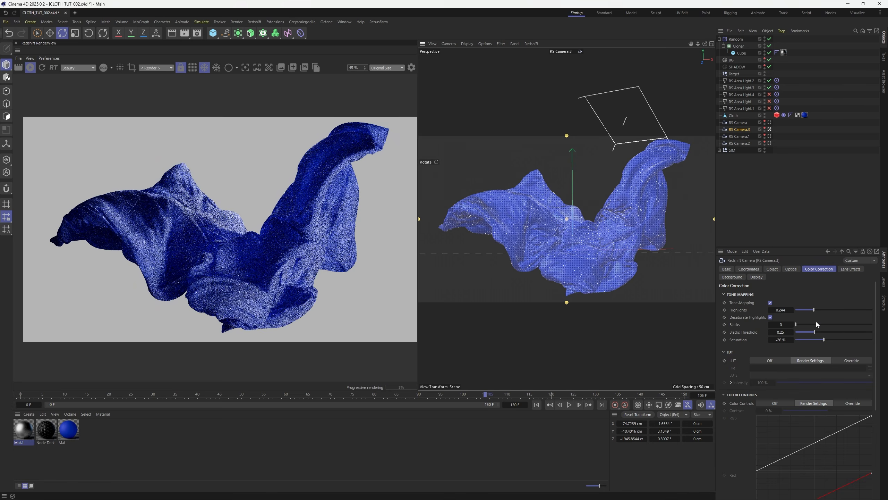
left_click_drag(796, 325, 804, 325)
middle_click_drag(585, 262, 580, 263, "alt")
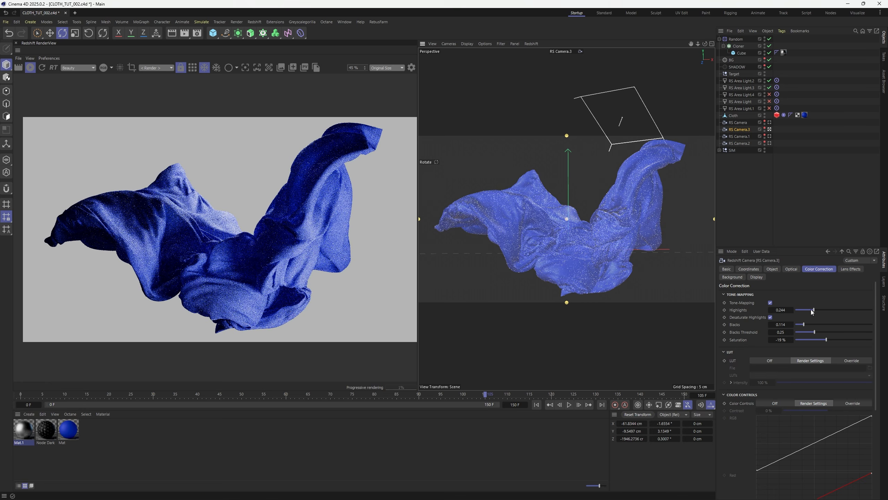
left_click_drag(823, 309, 820, 311)
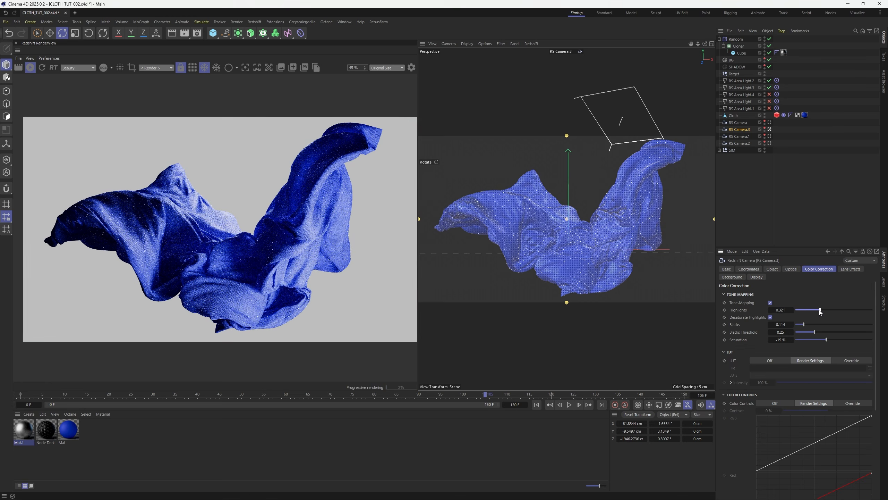
- Look through RS Camera.2, enable its Bokeh with an Aperture of 0.5 and check the render
left_click(769, 143)
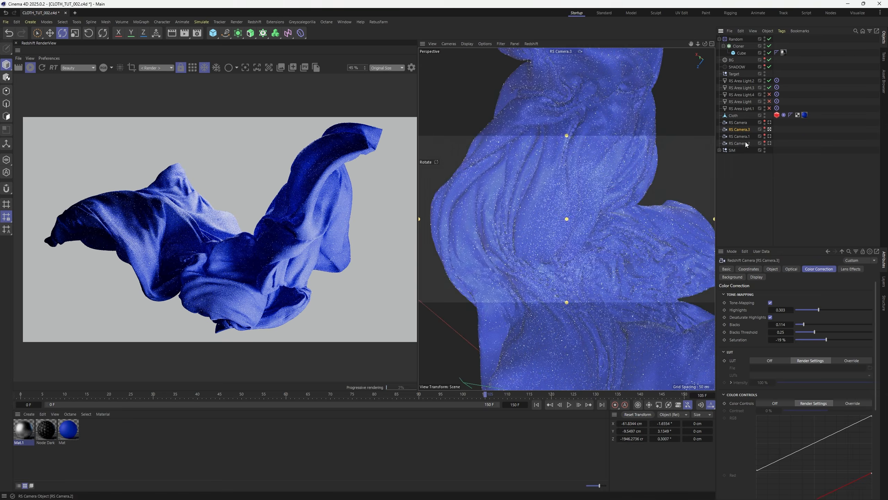
left_click(742, 143)
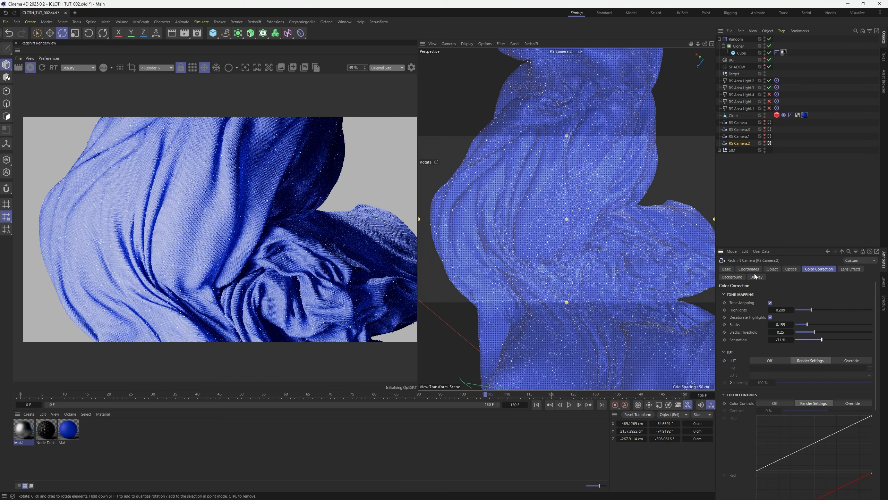
left_click(789, 269)
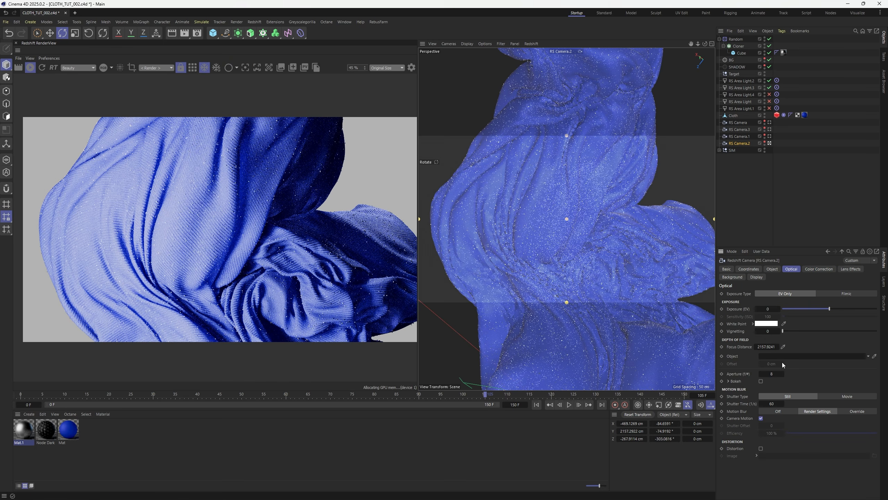
left_click(762, 381)
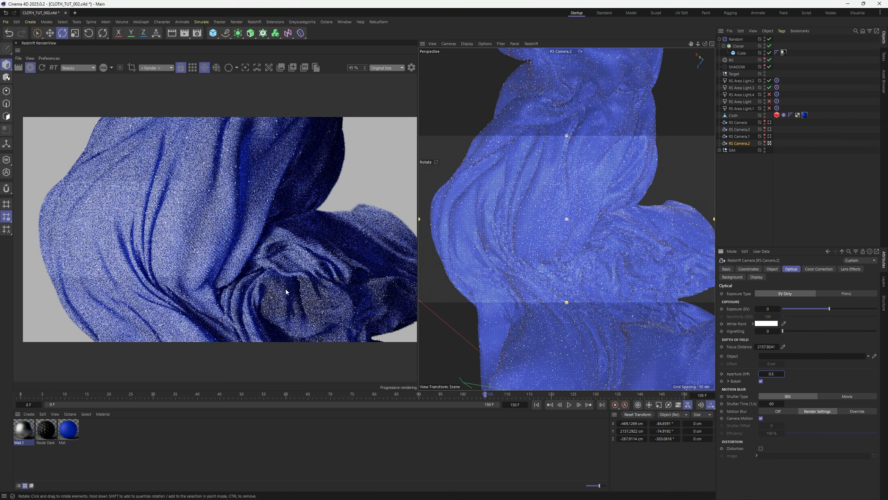
scroll(284, 273, "down", 3)
scroll(286, 259, "up", 2)
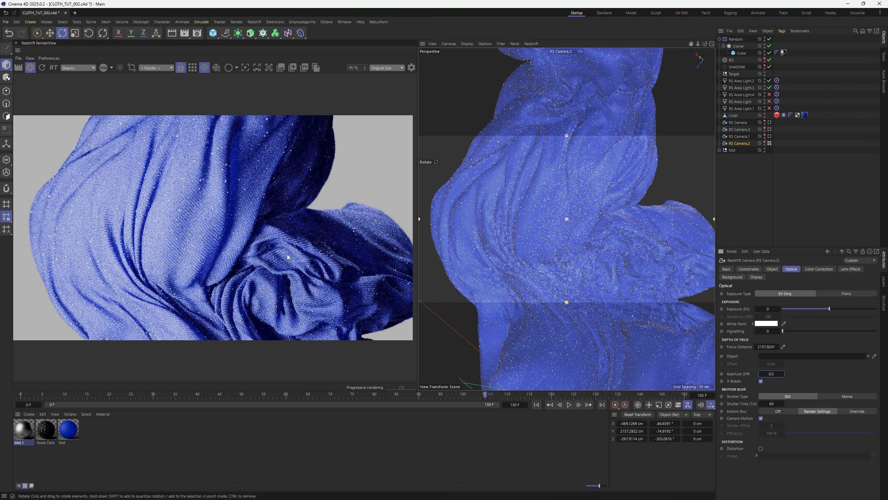
scroll(289, 254, "down", 1)
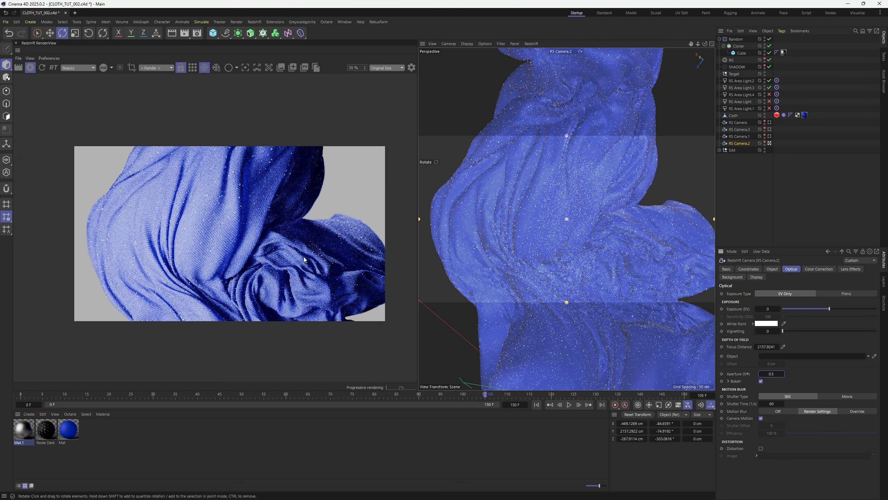
- Orbit RS Camera.2 to a new angle on the cloth's bunched folds and inspect the blurred sparkles in the render
left_click_drag(600, 285, 577, 254, "alt")
scroll(176, 243, "up", 2)
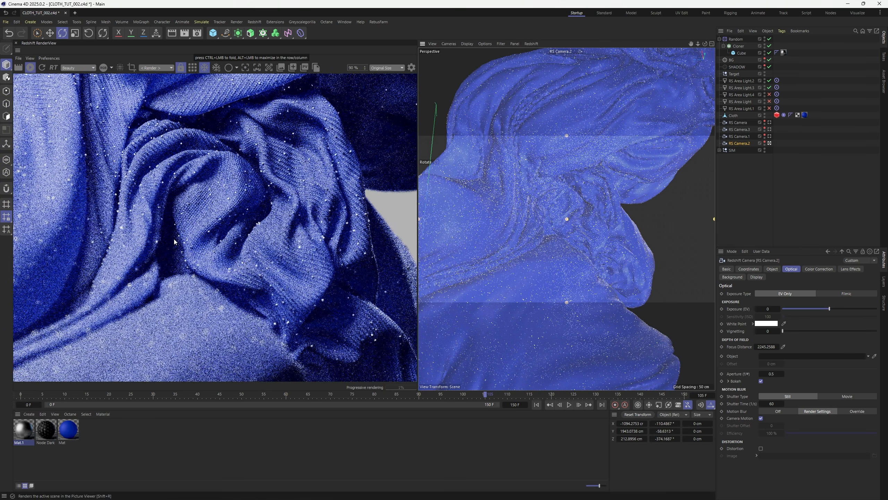
scroll(175, 243, "down", 3)
left_click(779, 195)
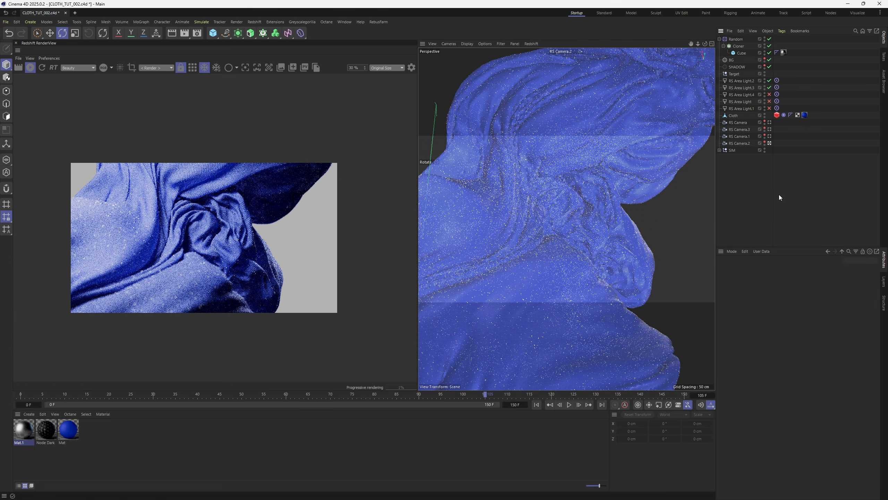
scroll(235, 240, "down", 2)
scroll(234, 240, "up", 5)
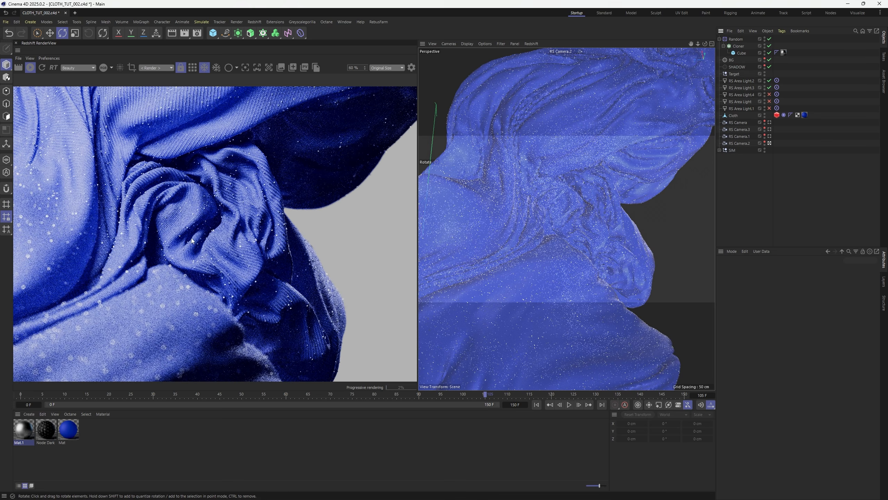
- Switch the view to RS Camera.3 and disable the sparkle Cloner
left_click(771, 130)
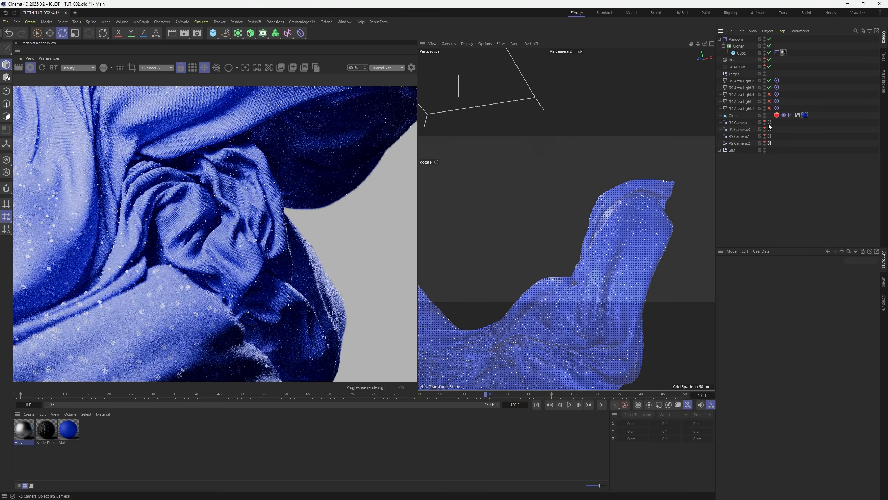
scroll(255, 231, "down", 1)
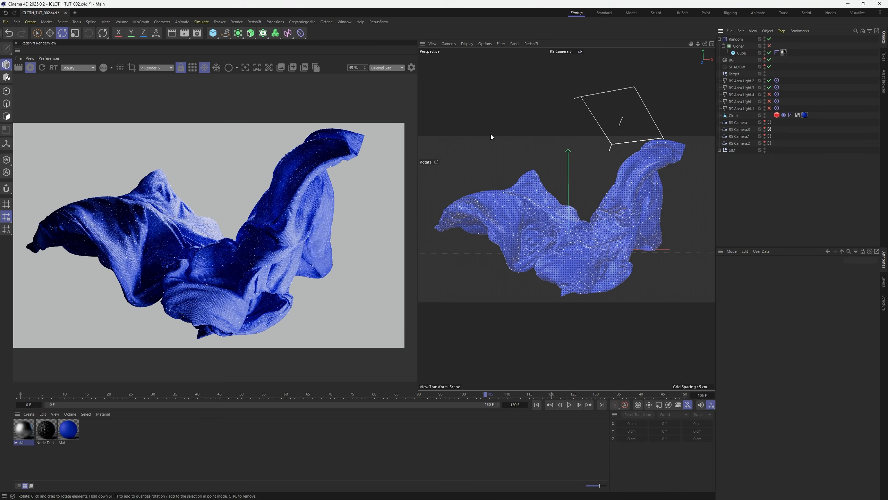
left_click(770, 46)
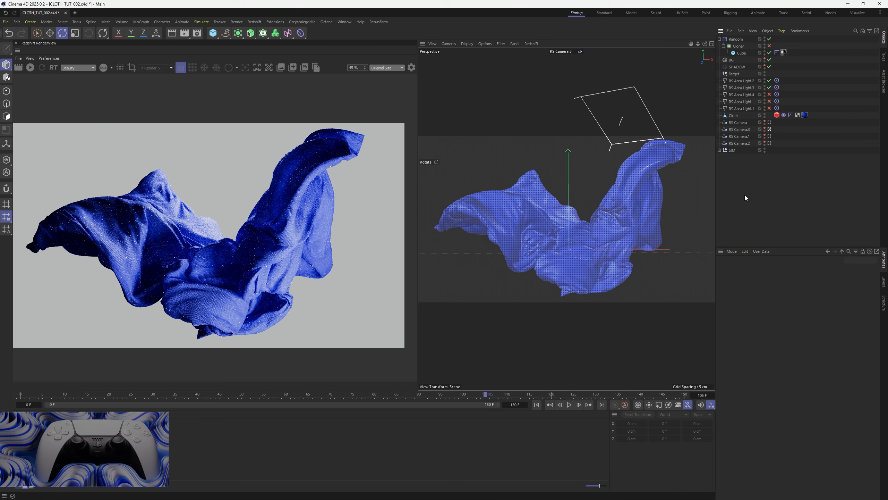
- Add a particle Mesh Emitter that uses Cloth as its Geometry, with an emission Rate of 500000 per second
left_click(203, 22)
mouse_move(210, 36)
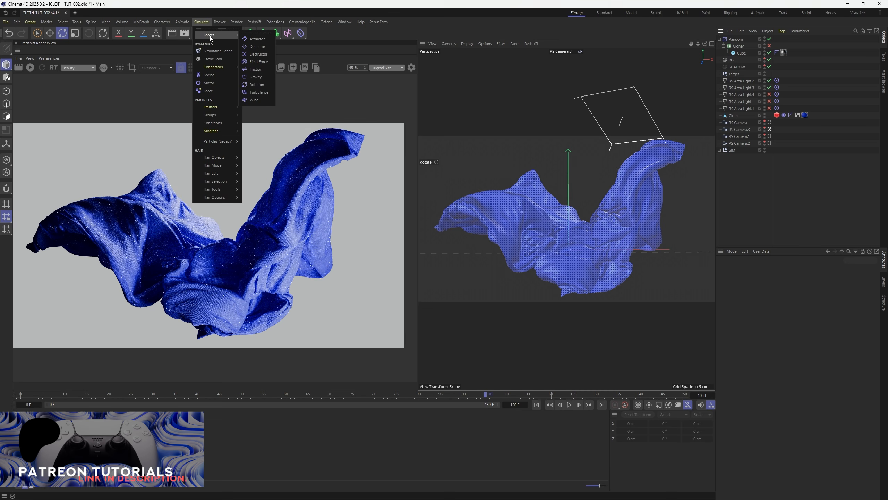
mouse_move(215, 107)
left_click(262, 119)
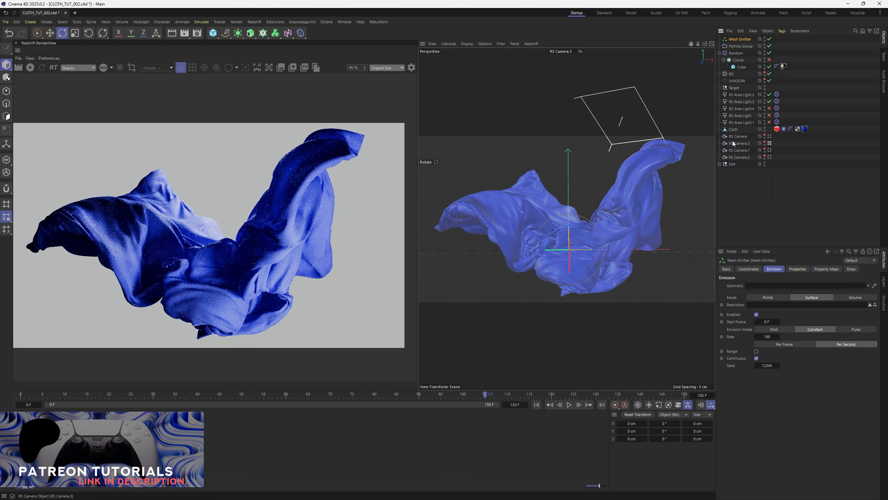
left_click_drag(757, 284, 757, 285)
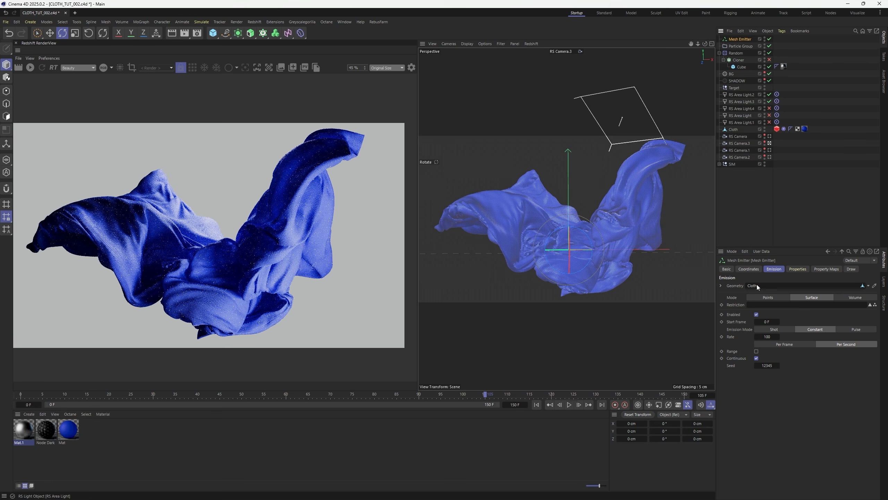
left_click(773, 336)
type("500")
double_click(774, 337)
type("5000")
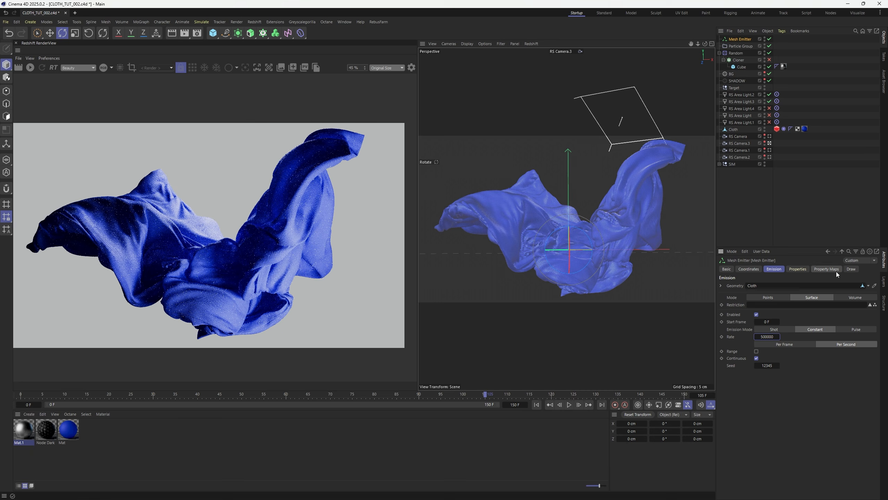
- Nest the Mesh Emitter under the Particle Group and enable the group's Draw Radius with a Size of 0.001
left_click_drag(742, 38, 742, 45)
left_click(742, 40)
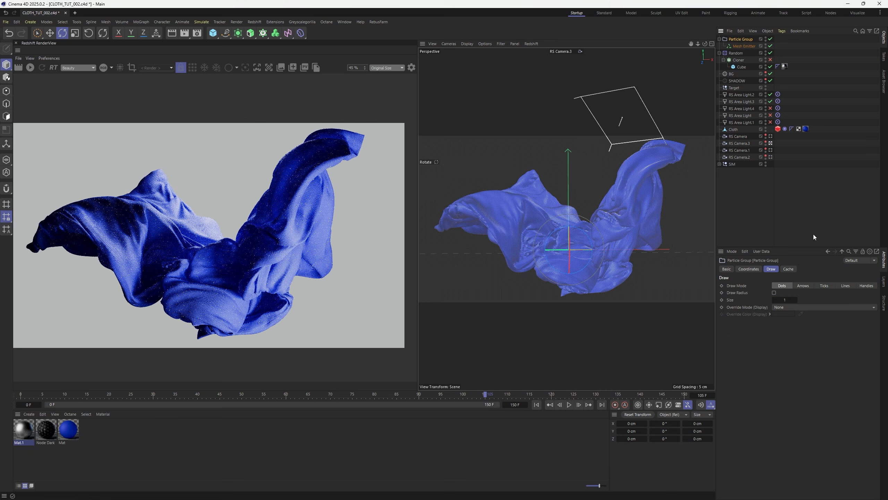
left_click(775, 292)
left_click(776, 300)
type("0.001")
left_click(743, 46)
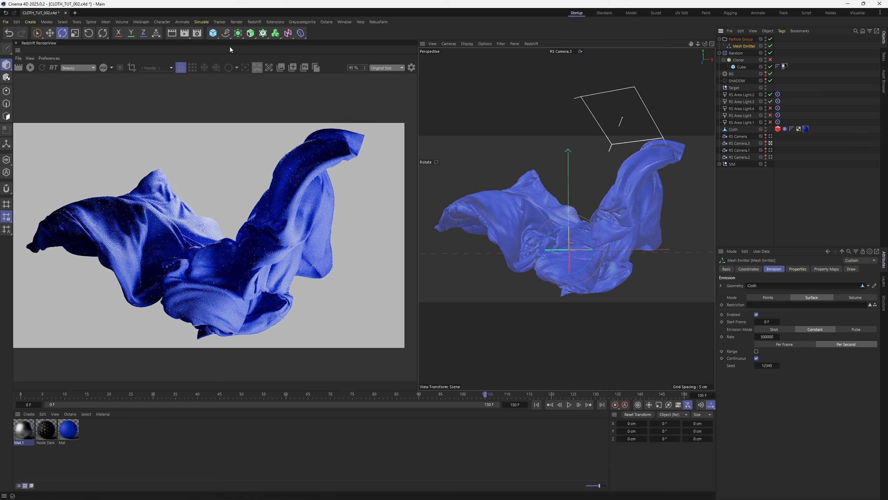
- Add a Data Mapper particle modifier and place it inside the Particle Group
left_click(207, 22)
mouse_move(222, 130)
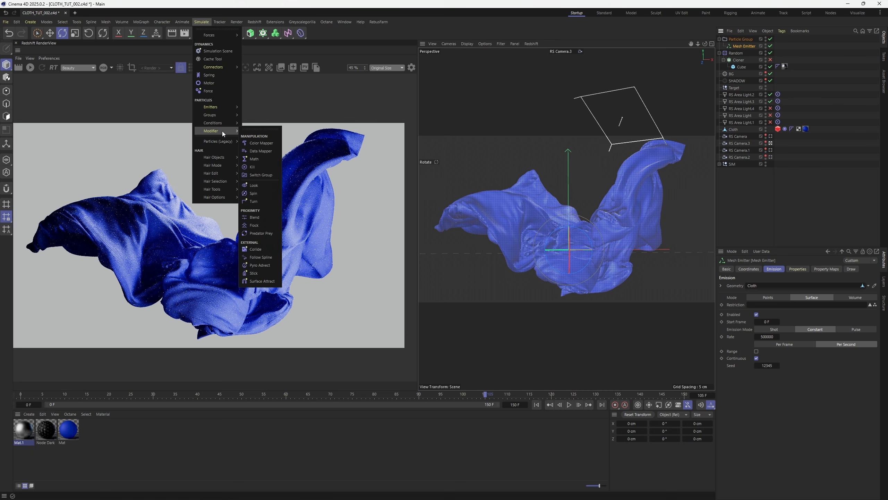
left_click(255, 154)
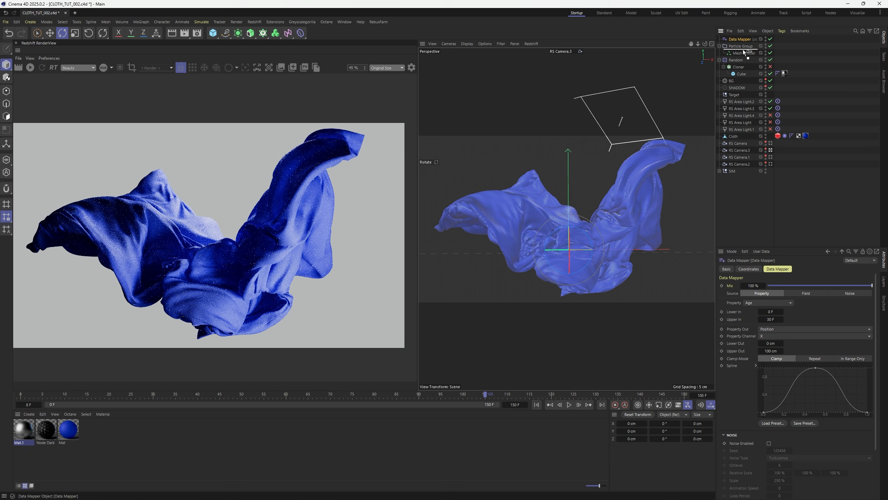
left_click_drag(742, 50, 743, 49)
- Set the Data Mapper's Property Out to Radius with an Upper Out of 0.1 cm
left_click(772, 320)
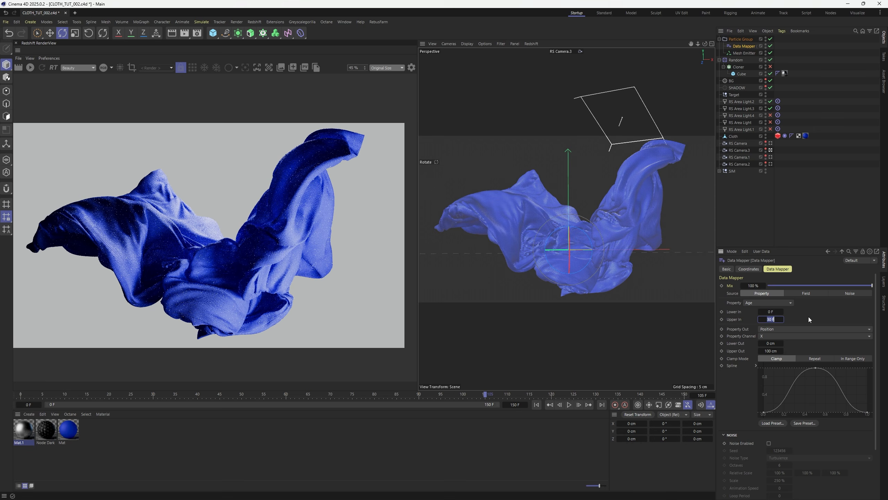
left_click(773, 329)
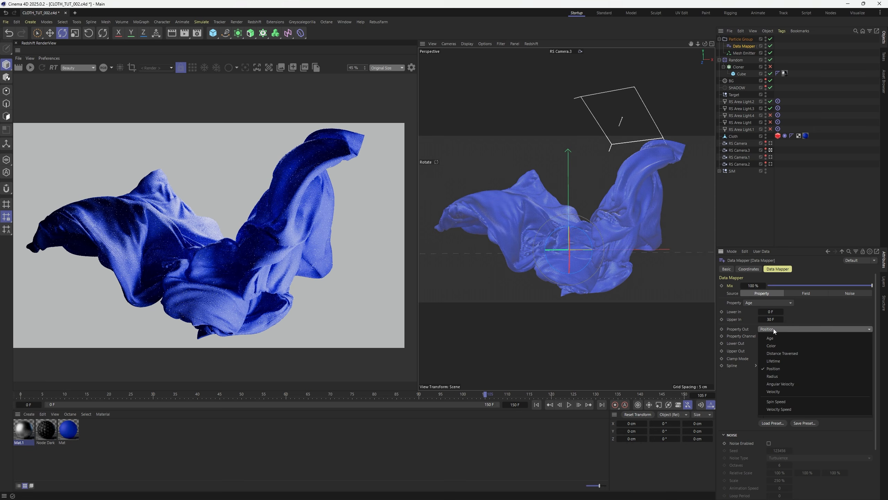
left_click(775, 376)
left_click(763, 344)
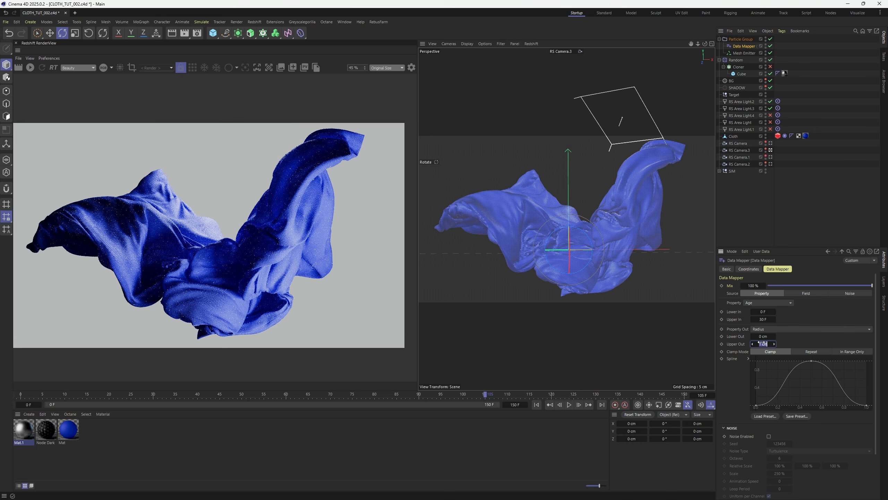
key("BackSpace")
- Reshape the Data Mapper's spline to peak early and fall off in a steep curve with a long tail
left_click_drag(811, 361, 772, 361)
left_click(868, 406)
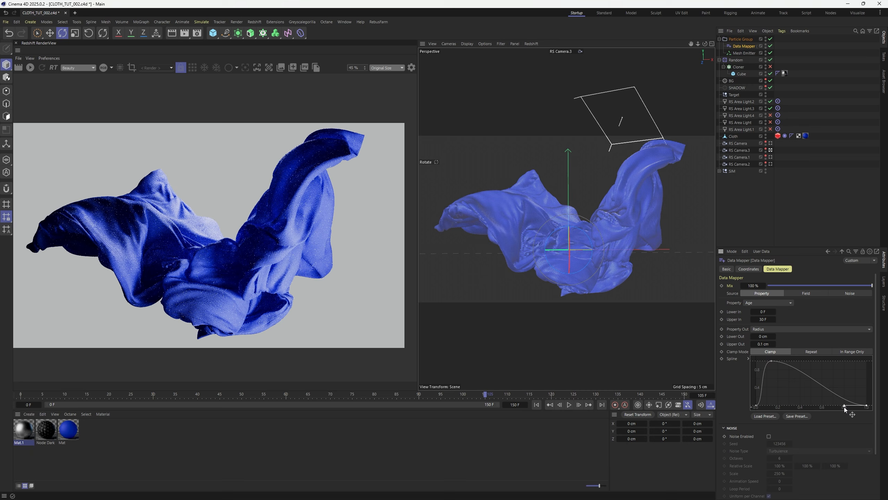
left_click_drag(848, 406, 793, 407)
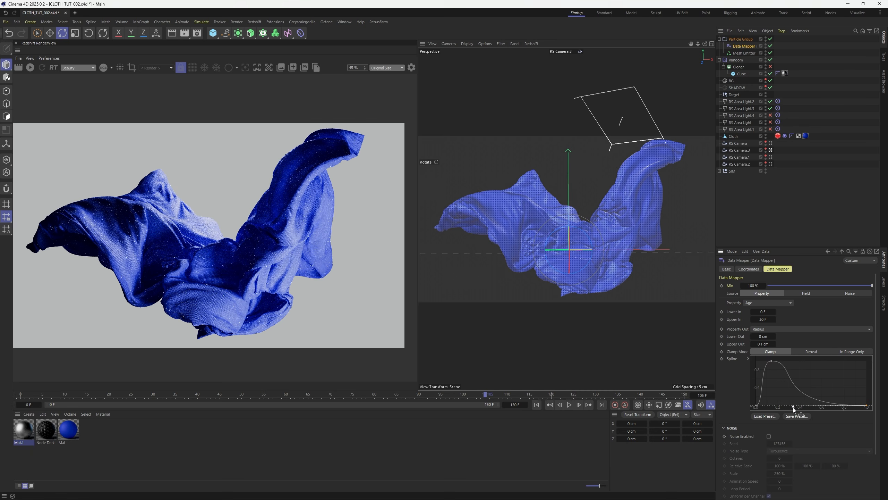
left_click(810, 221)
- Add a Turbulence force with Strength 7.5 cm and Scale 4.85 % to the Particle Group and duplicate it
left_click(201, 22)
mouse_move(209, 34)
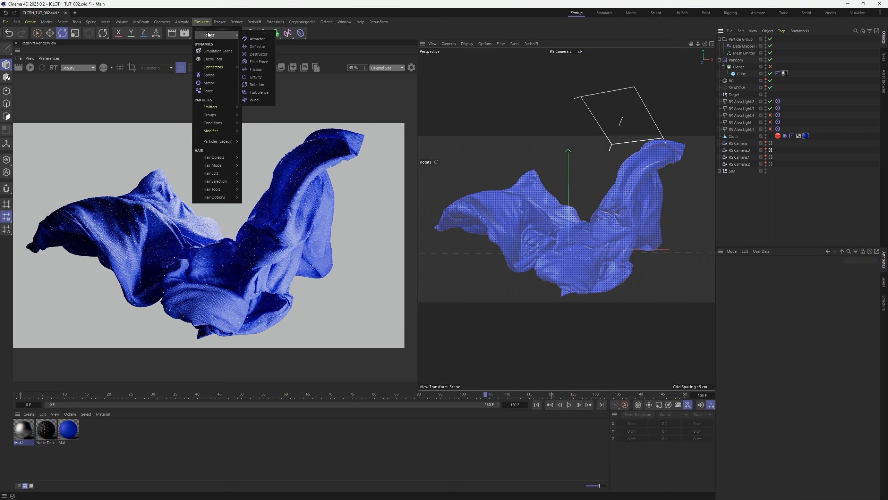
left_click(258, 92)
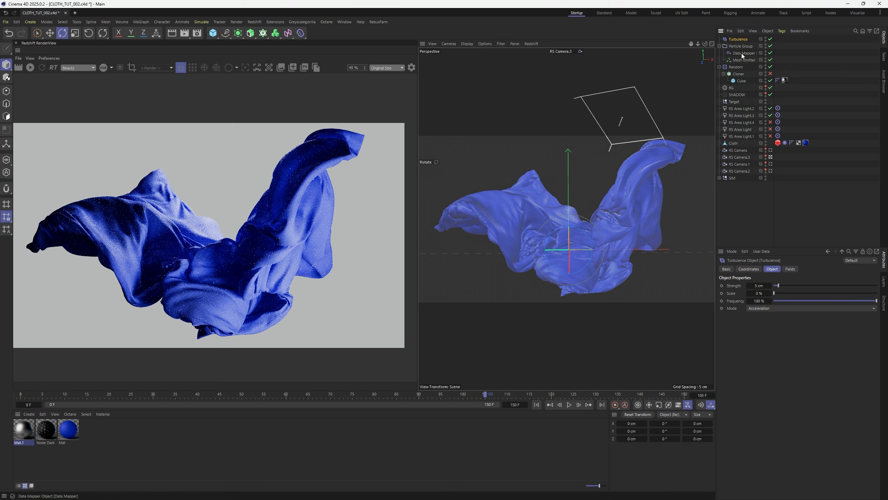
left_click_drag(744, 46, 744, 50, "ctrl")
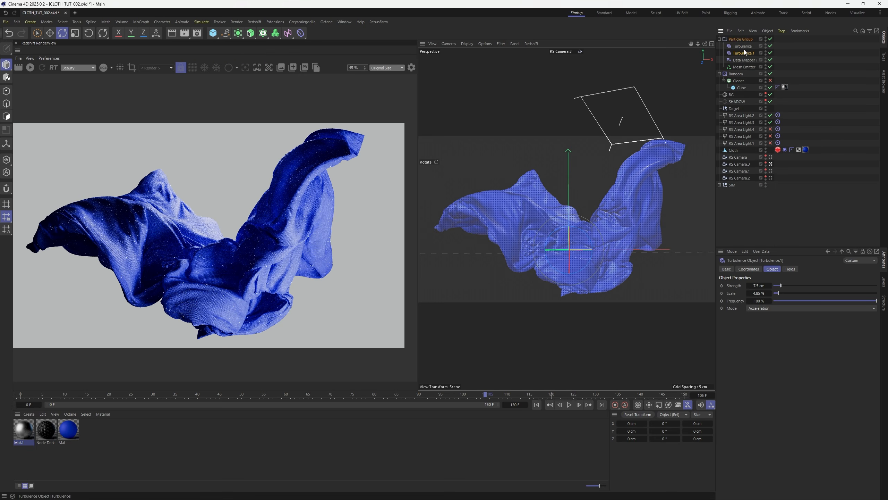
- Set the second Turbulence to Strength 15.9 cm and Scale 11.2 %, and duplicate it into a third Turbulence with higher values
left_click_drag(782, 291, 785, 293)
left_click_drag(789, 285, 786, 286)
left_click_drag(790, 285, 792, 285)
left_click_drag(743, 52, 750, 58, "ctrl")
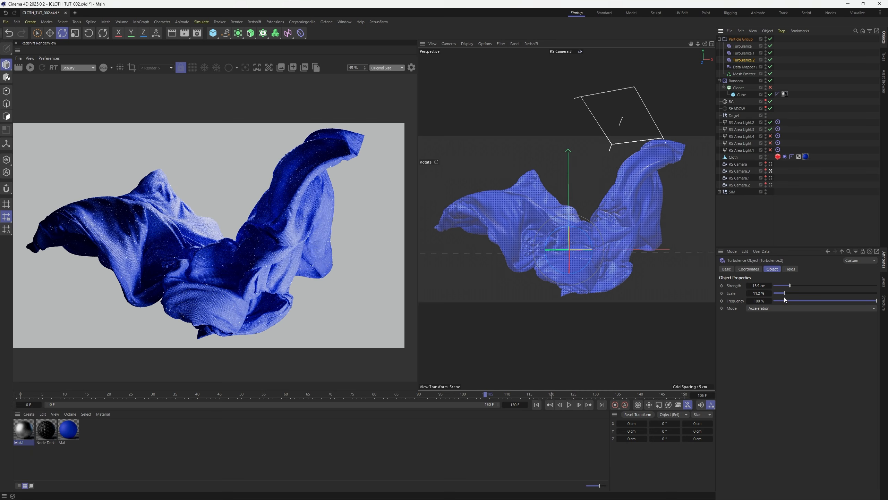
mouse_move(785, 293)
left_mouse_down()
mouse_move(808, 294)
mouse_move(801, 286)
left_mouse_up()
- Set the Mesh Emitter's velocity Speed to 25 cm
left_click(742, 74)
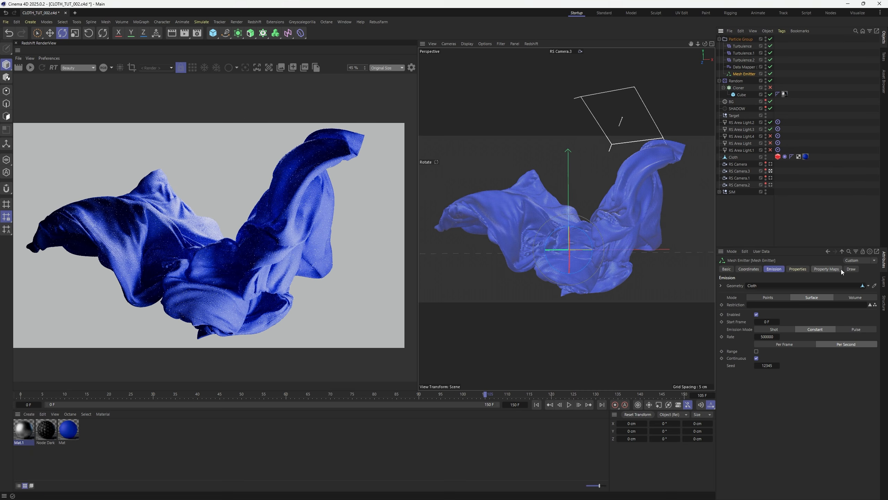
left_click(799, 269)
double_click(782, 345)
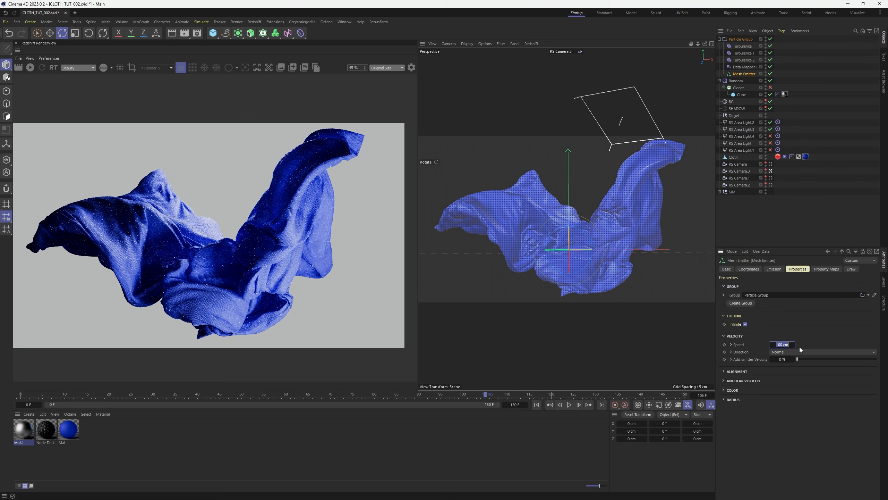
type("25")
key("Return")
left_click(819, 207)
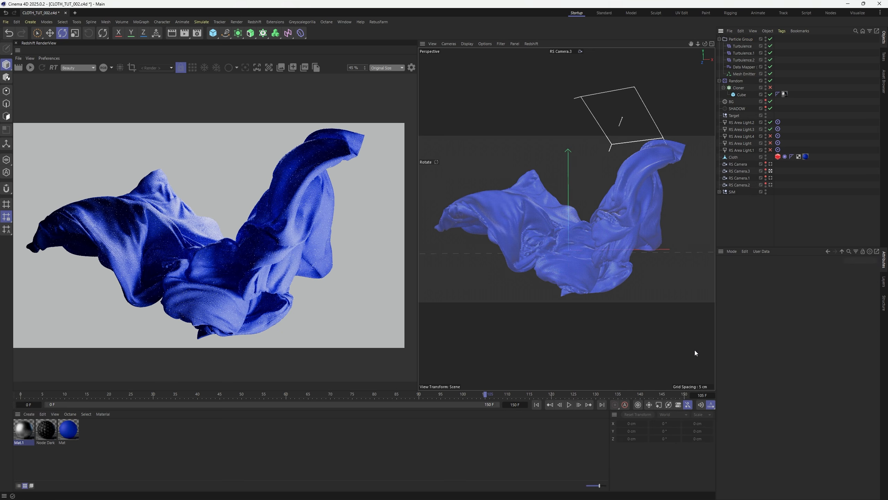
- Play the particle simulation from the first frame and stop it at frame 62
left_click(537, 405)
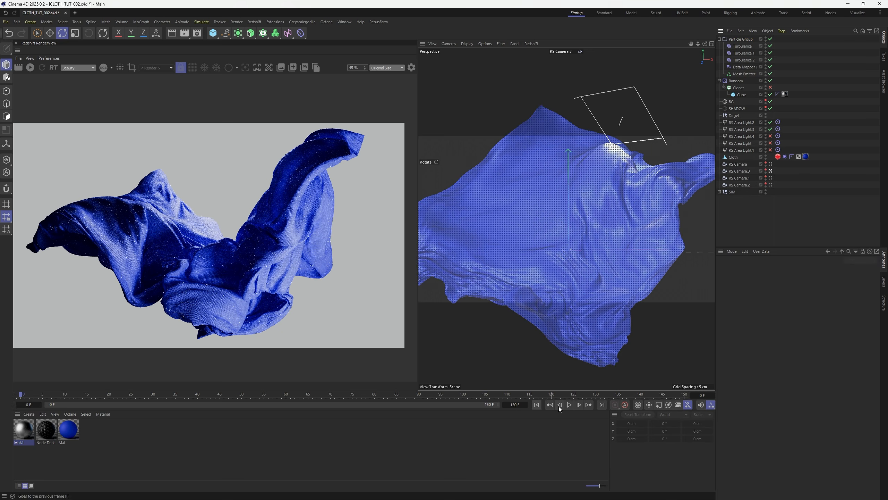
left_click(569, 405)
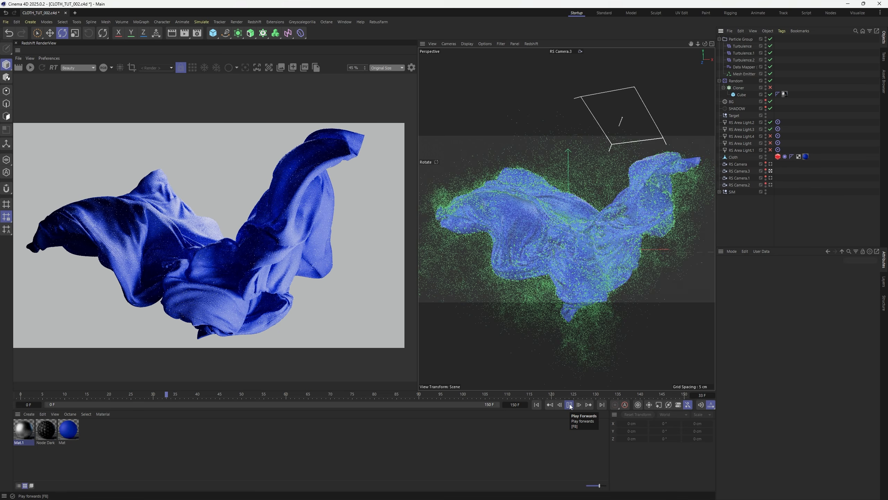
left_click(570, 405)
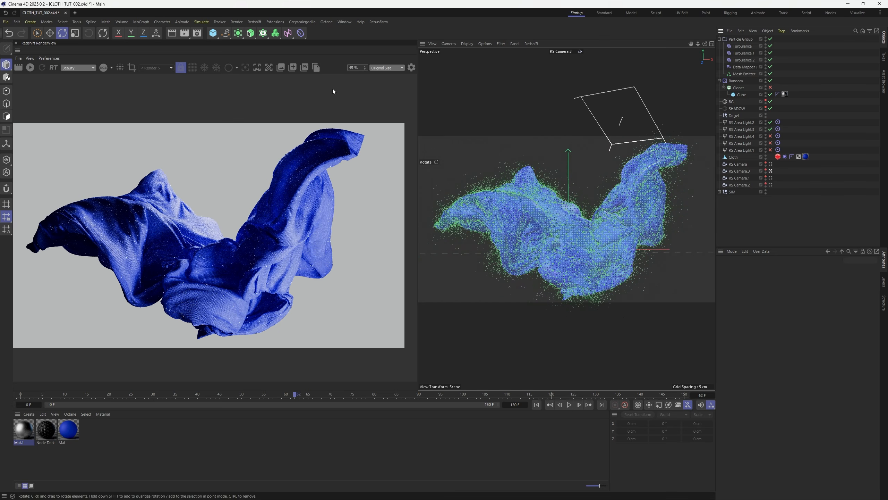
- Add a Cube grouped inside a Null and set its X, Y and Z sizes to 1 cm
left_click(213, 33)
left_click(275, 45)
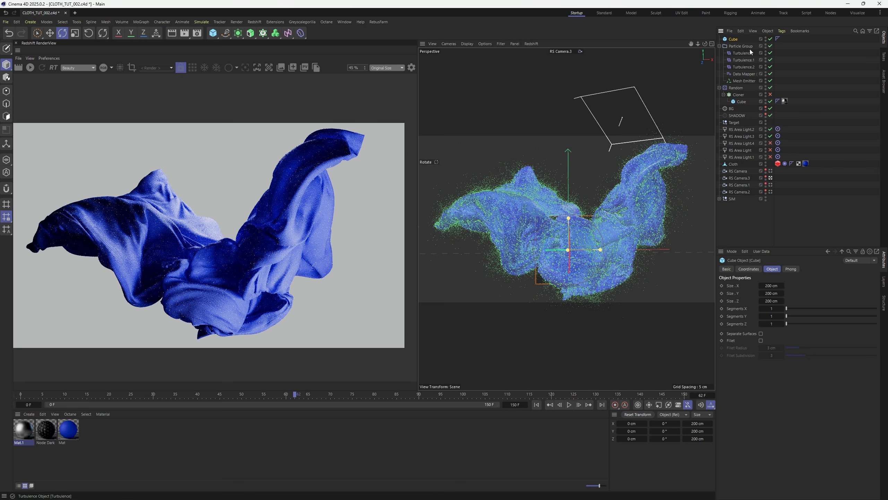
key("alt+g")
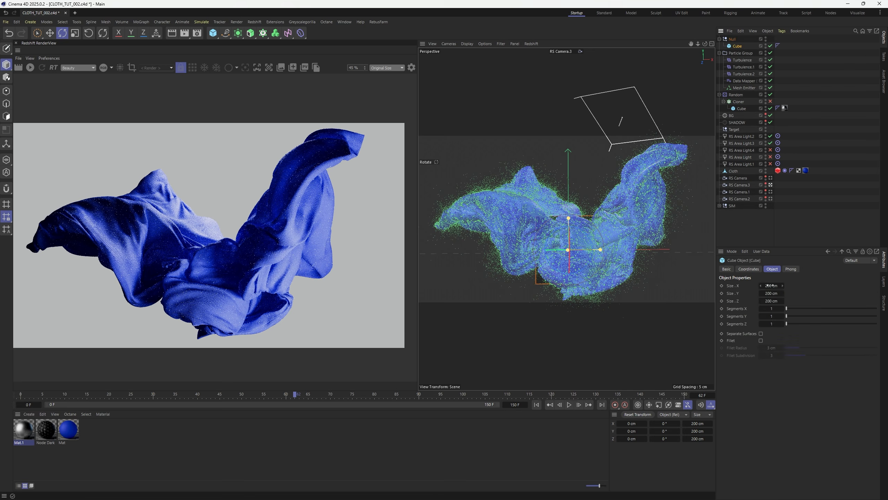
left_click(772, 285)
type("1")
key("Tab")
type("1")
key("Tab")
type("1")
key("Return")
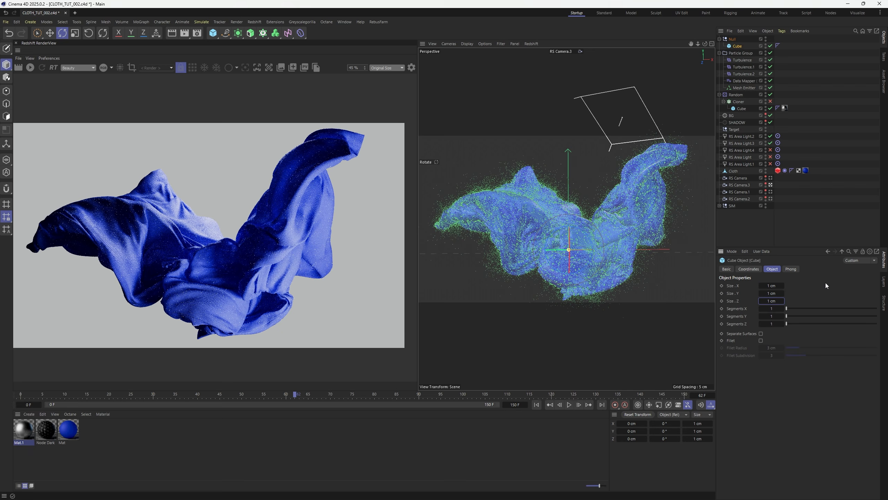
- Create a Redshift Object tag on the new Cube and move the tag onto the Particle Group
right_click(741, 46)
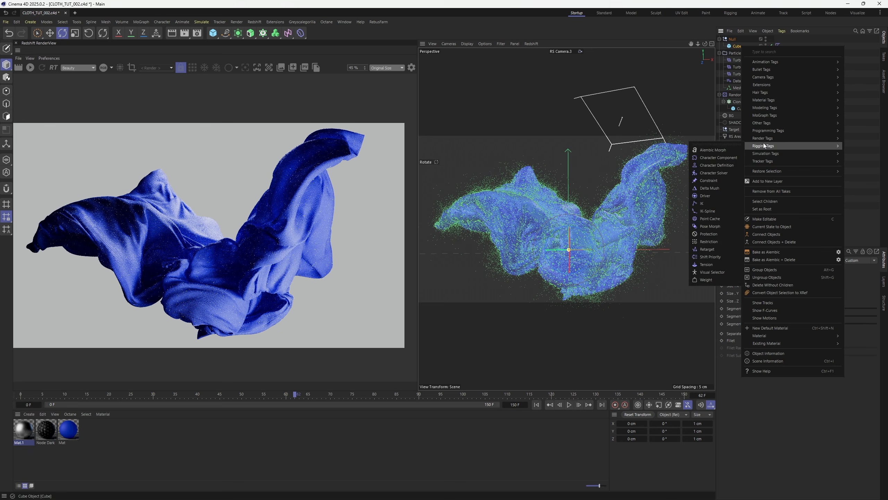
mouse_move(794, 140)
left_click(859, 166)
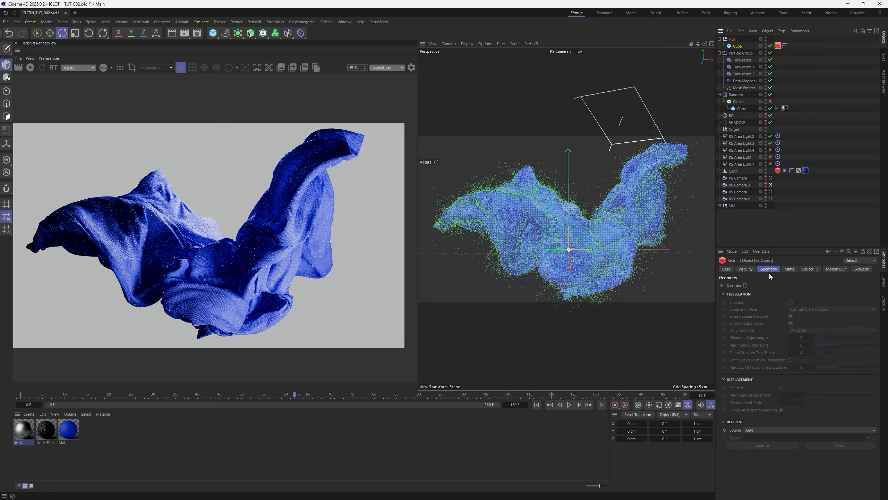
left_click_drag(778, 46, 780, 55)
- Set the Particle Group tag's particle mode to Custom Objects, with the new Cube as the custom object
left_click(779, 52)
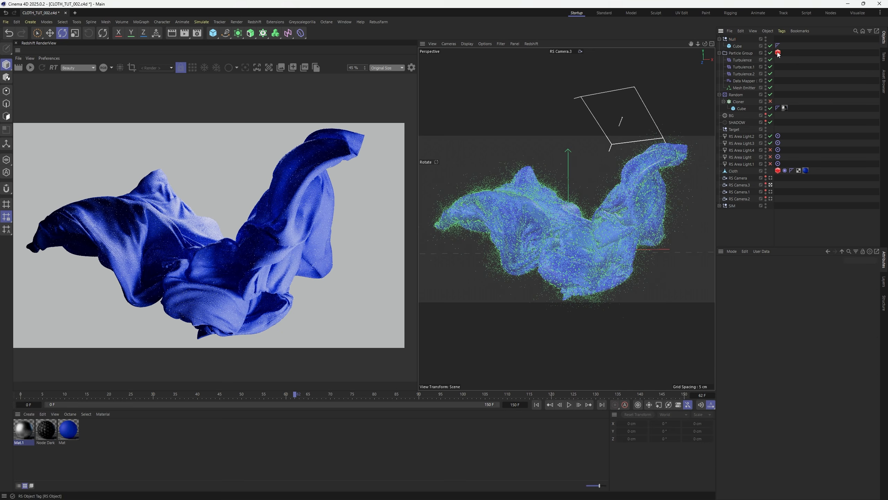
left_click(745, 269)
left_click(772, 292)
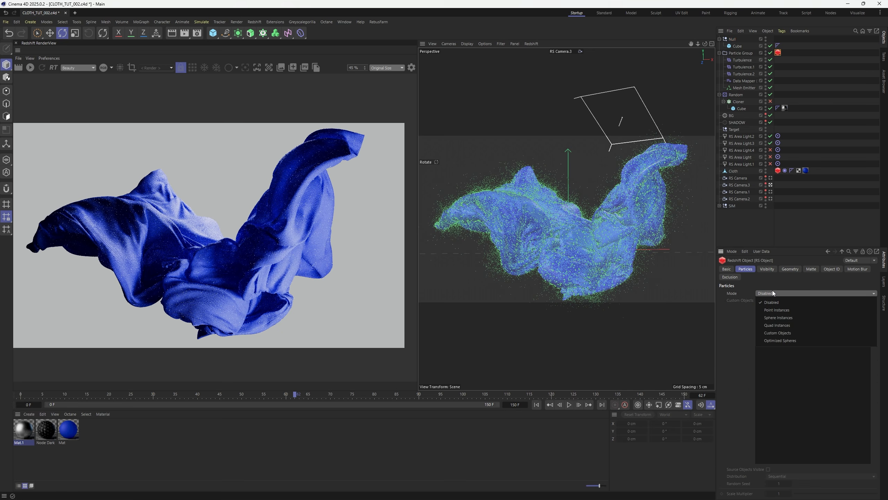
left_click(783, 332)
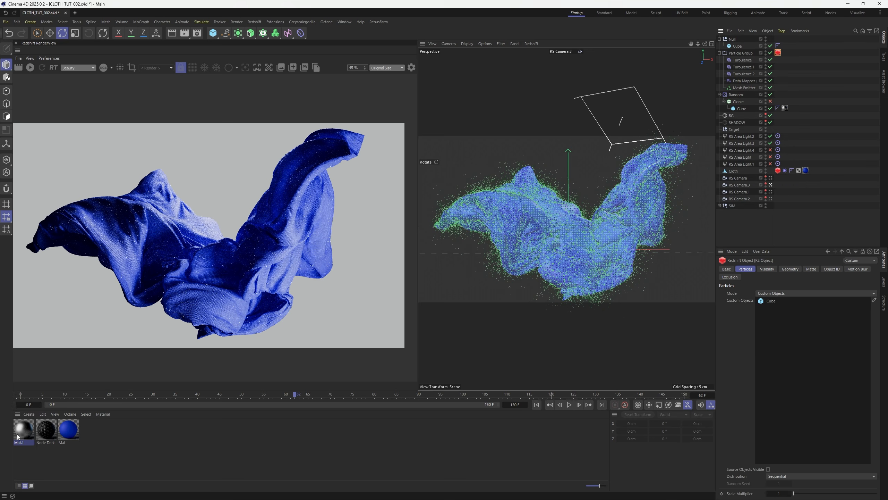
- Apply the Mat.1 material to the new Cube and start the interactive Redshift render
left_click_drag(18, 436, 784, 46)
left_click(834, 85)
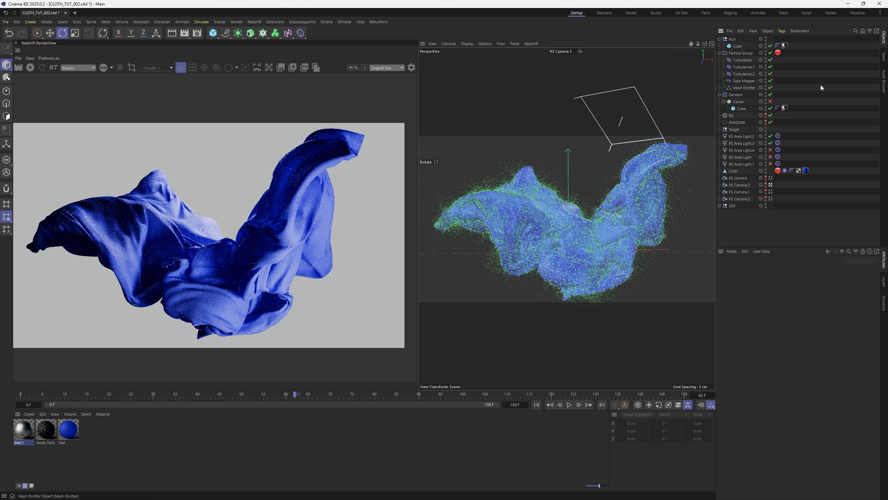
left_click(32, 70)
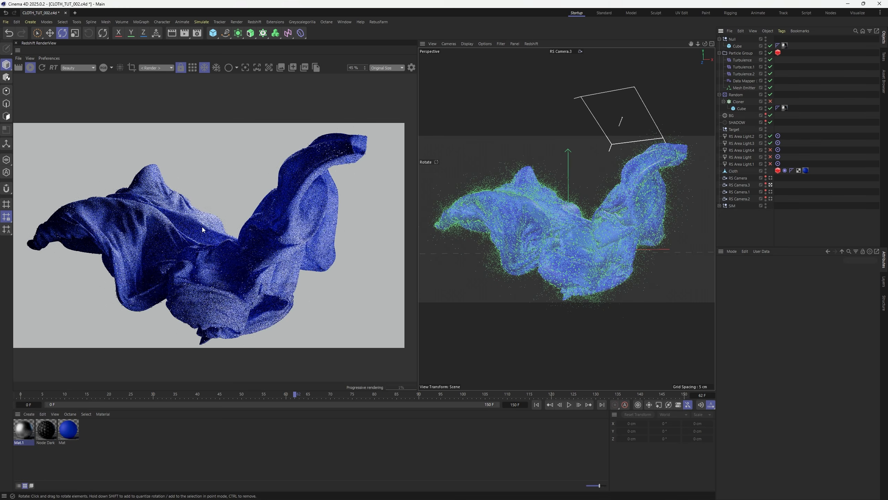
scroll(202, 226, "up", 1)
- Set the particle cube's X, Y and Z sizes to 2 cm and rename it PARTICLE
left_click(738, 46)
left_click(771, 286)
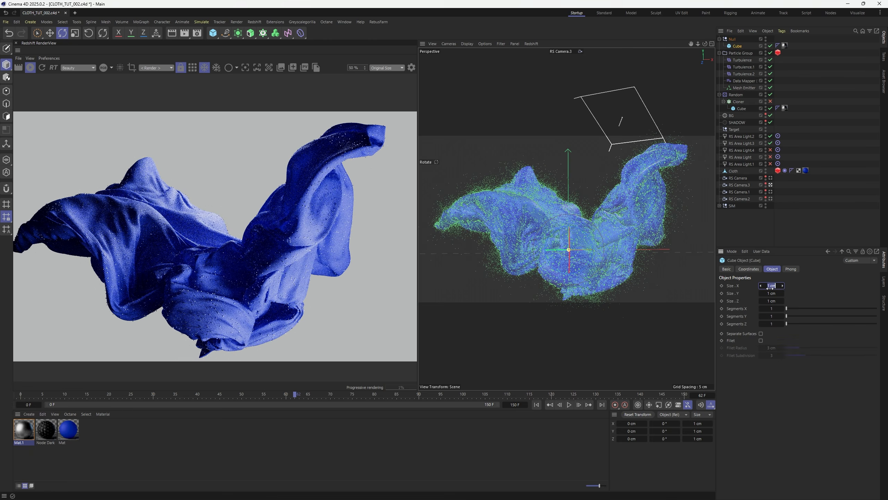
type("2")
key("Tab")
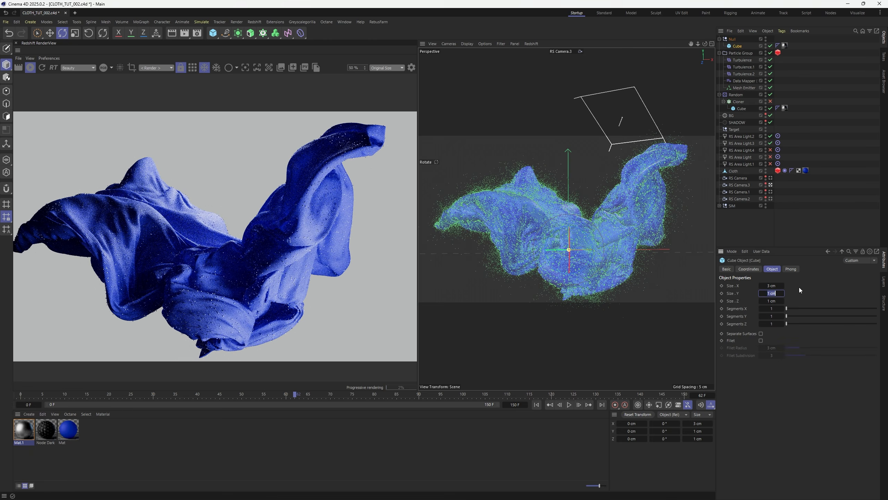
type("2")
key("Tab")
type("2")
scroll(250, 252, "up", 5)
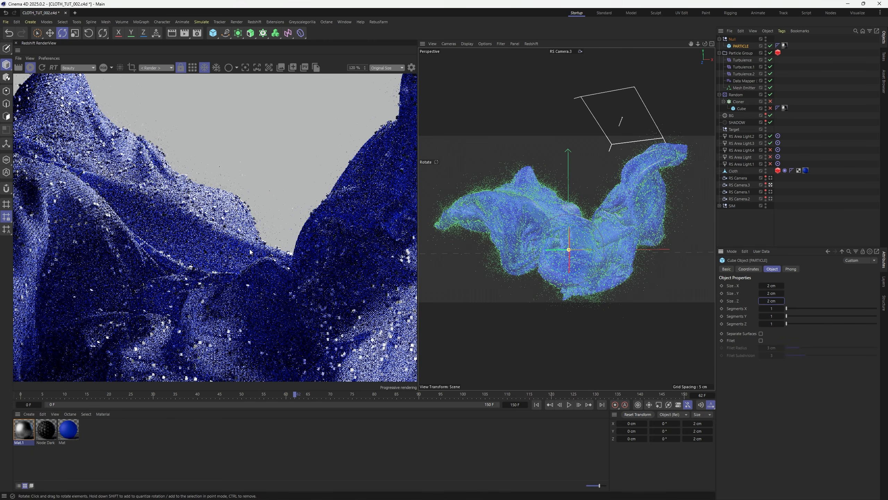
- Disable the Random effector above the Cloner and stop the interactive render
scroll(250, 251, "down", 2)
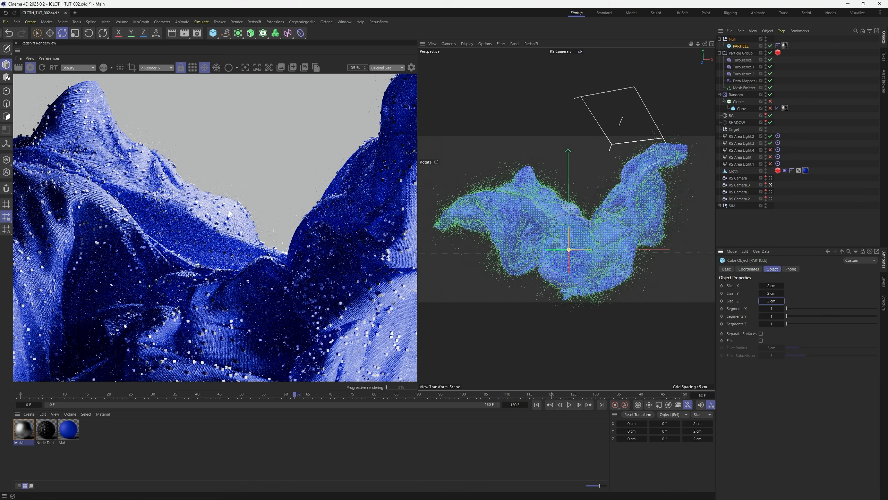
scroll(232, 214, "down", 2)
left_click(770, 94)
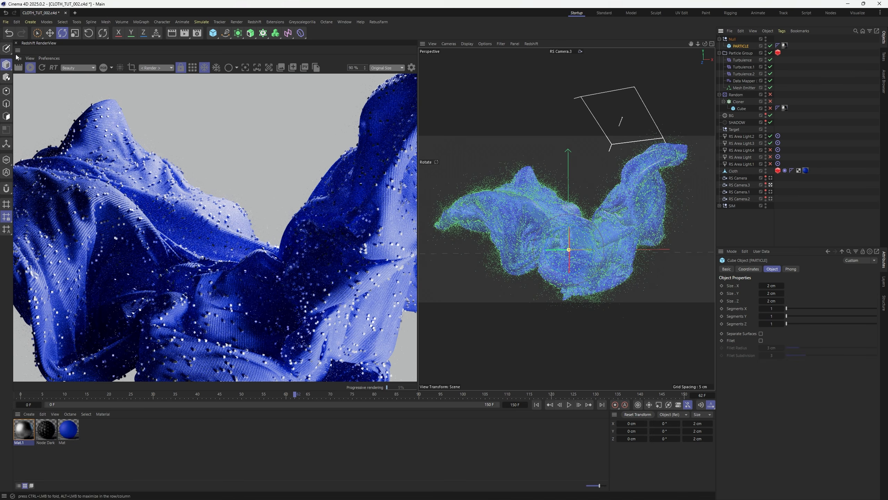
left_click(818, 89)
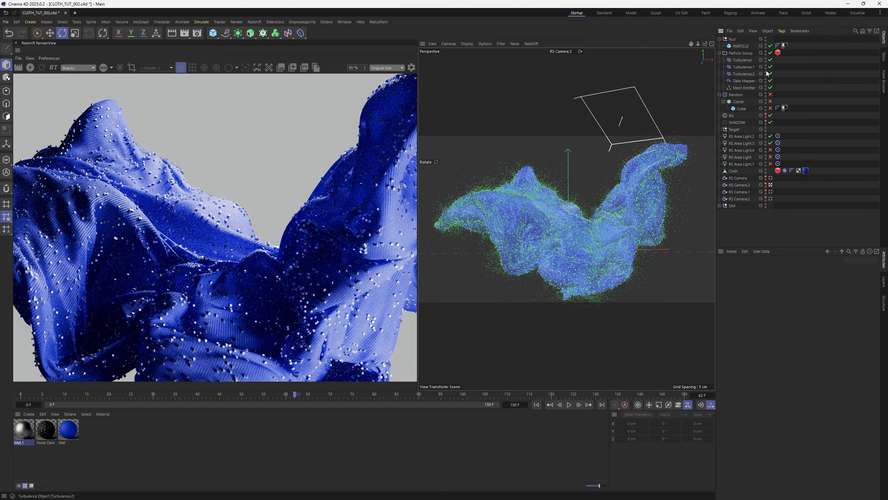
- Try an Upper In of 90 F on the Data Mapper and replay the simulation from the first frame
left_click(749, 81)
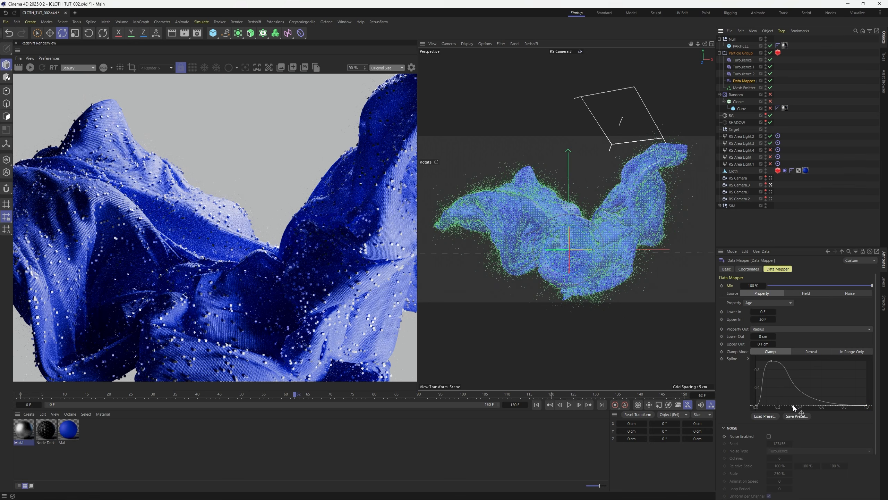
left_click_drag(794, 406, 798, 407)
left_click_drag(757, 319, 824, 316)
type("90")
key("Return")
left_click(537, 405)
left_click(569, 405)
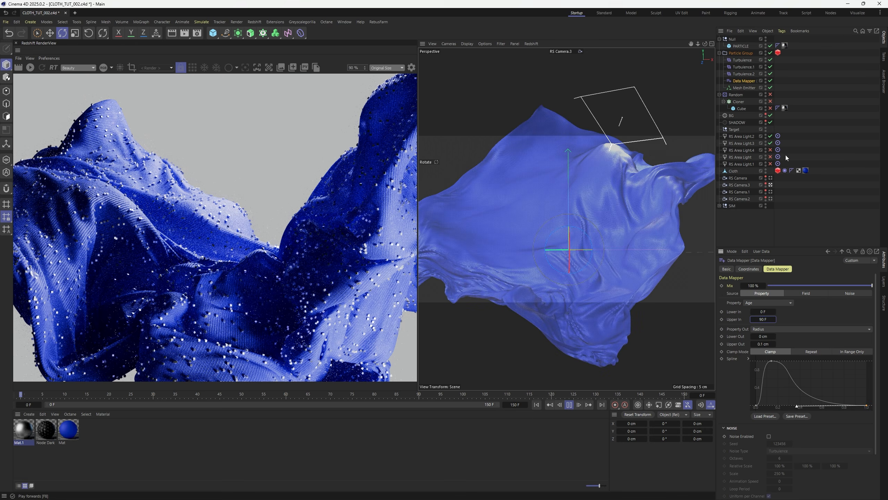
- Check the Radius setting in the Mesh Emitter's properties
left_click(747, 88)
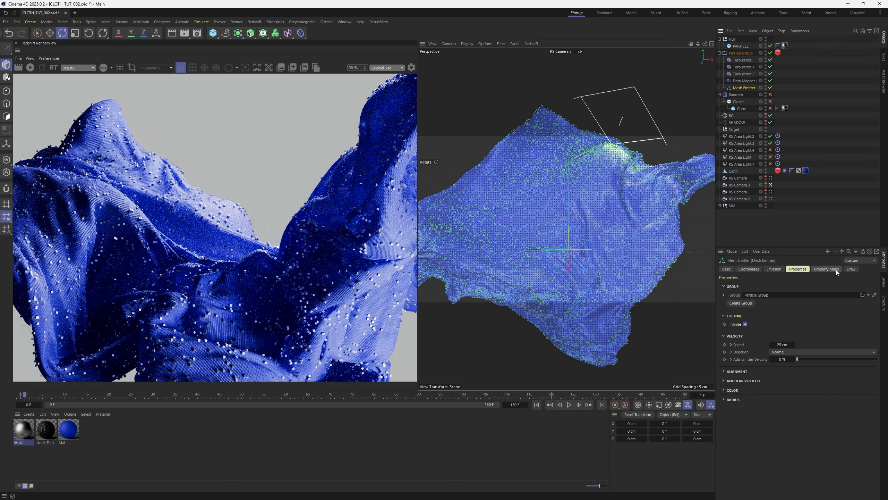
left_click(736, 397)
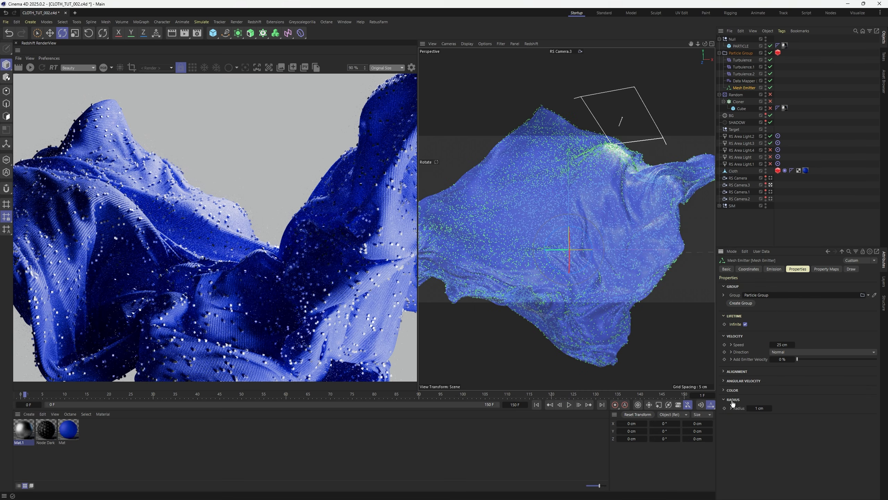
left_click(759, 408)
- Set the Data Mapper's Upper In to 30 F and widen its spline's falloff into a gentler slope
left_click(743, 81)
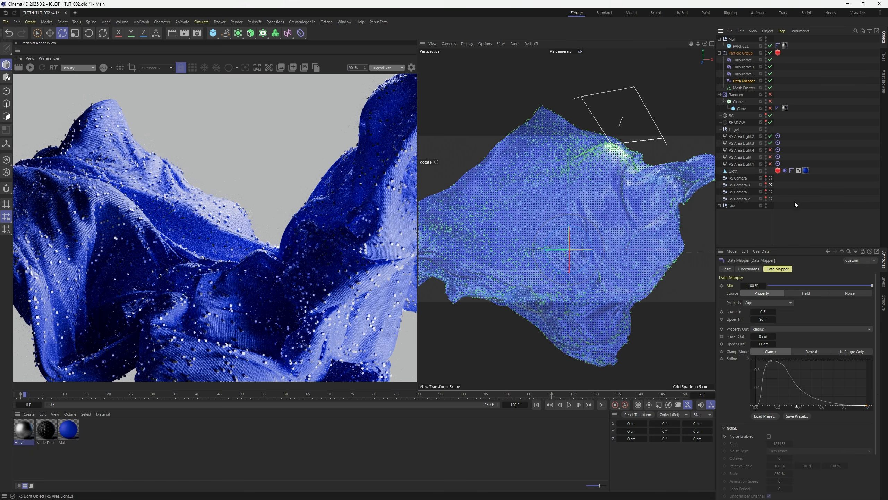
left_click(764, 319)
type("30")
left_click_drag(798, 407, 828, 407)
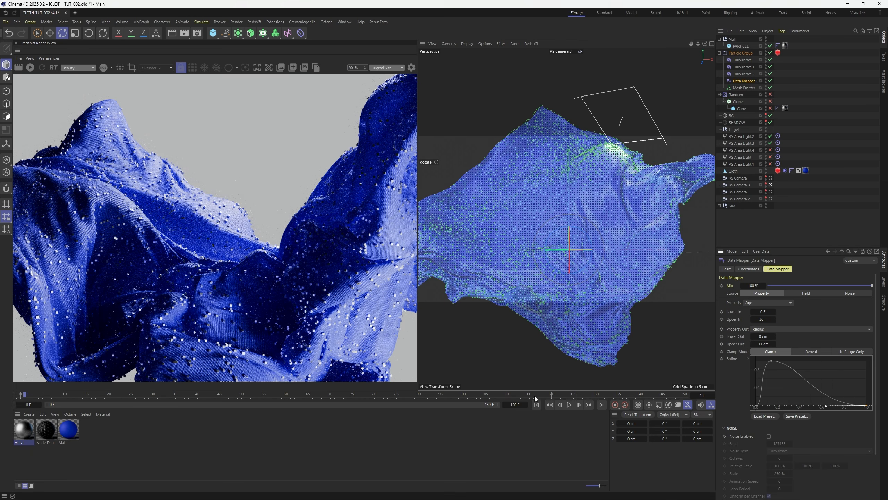
- Replay the simulation to frame 62 and restart the interactive Redshift render
left_click(570, 406)
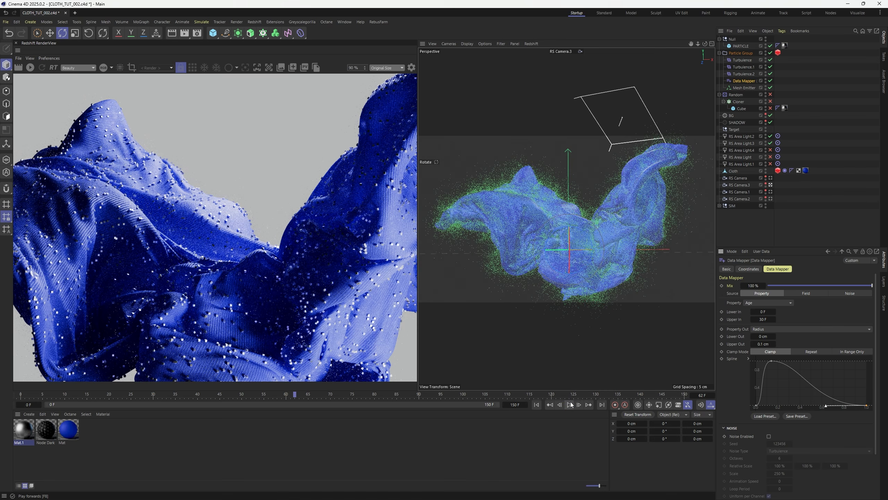
key("F8")
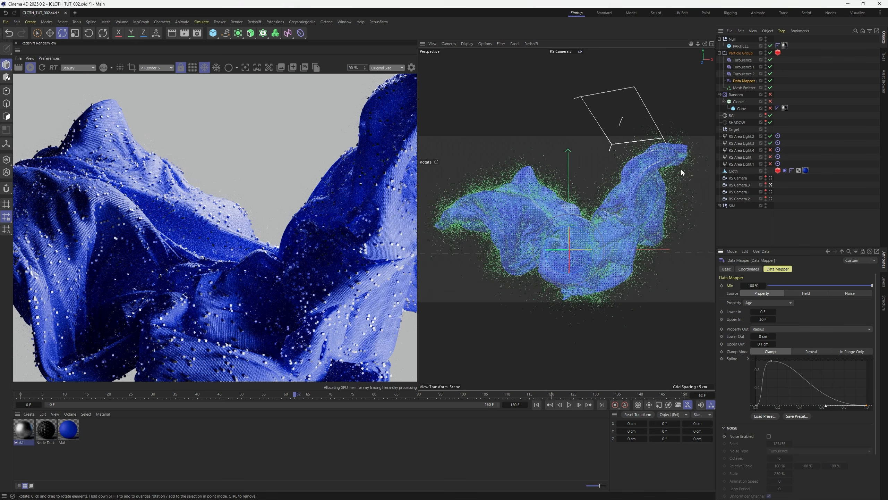
scroll(199, 263, "up", 2)
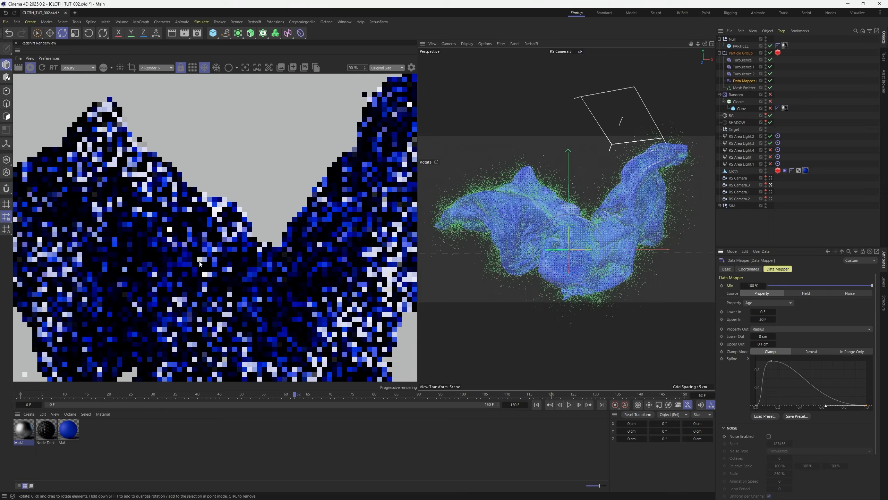
- Set the PARTICLE cube's X, Y and Z sizes to 5 cm and inspect the particles in the render
left_click(741, 46)
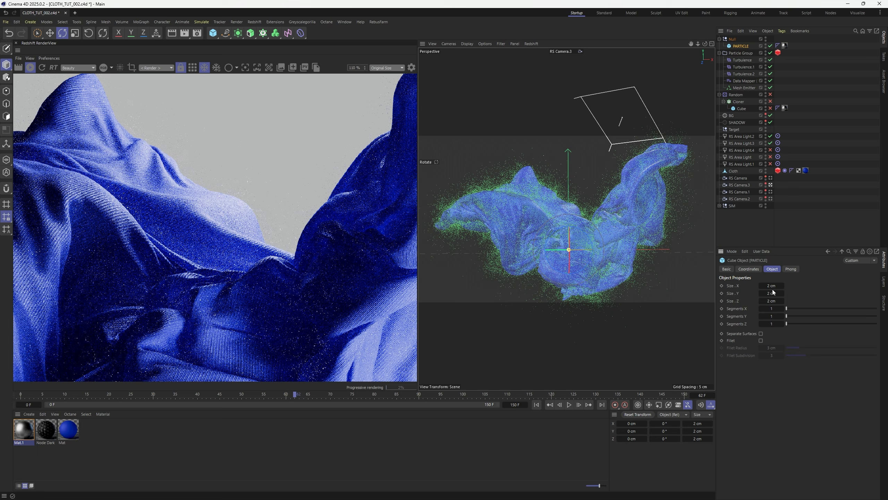
left_click(772, 286)
type("5")
key("Tab")
type("5")
key("Tab")
type("5")
key("Return")
scroll(171, 267, "down", 5)
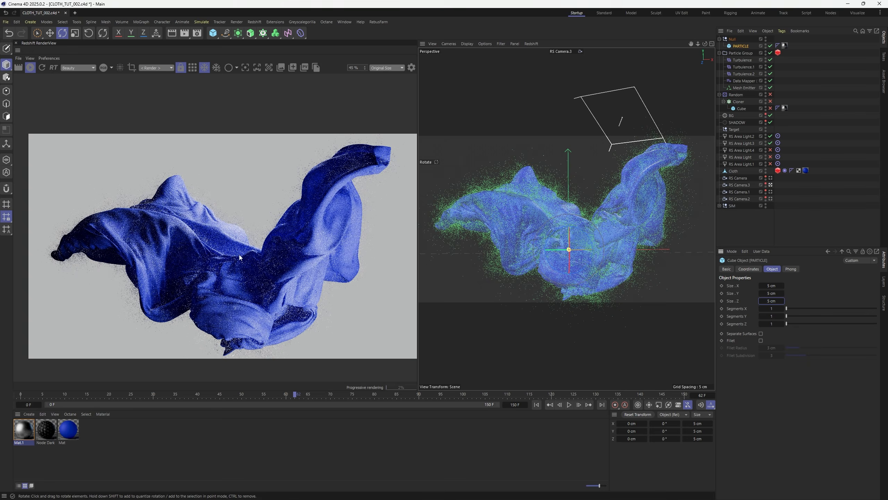
scroll(186, 245, "up", 3)
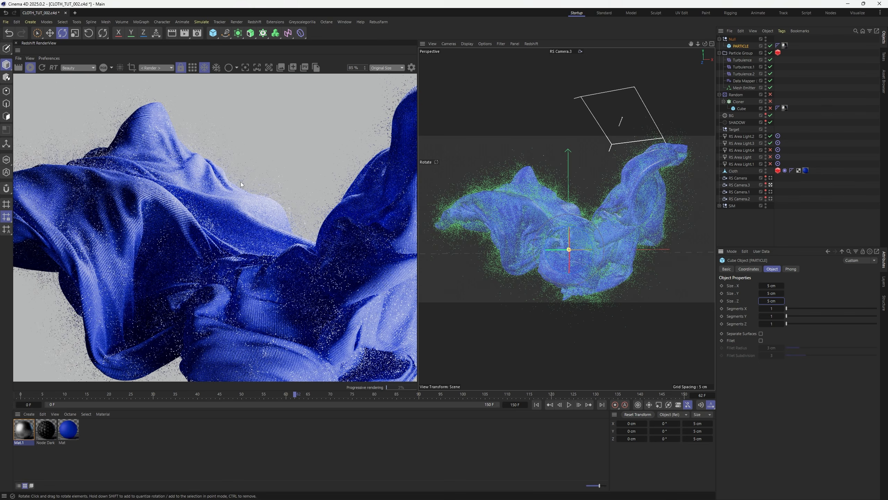
- Stop the interactive render and strengthen the particle turbulence by raising Turbulence and Turbulence.1 Strength, with Turbulence.2 at 48.7 cm
left_click(35, 67)
left_click(742, 60)
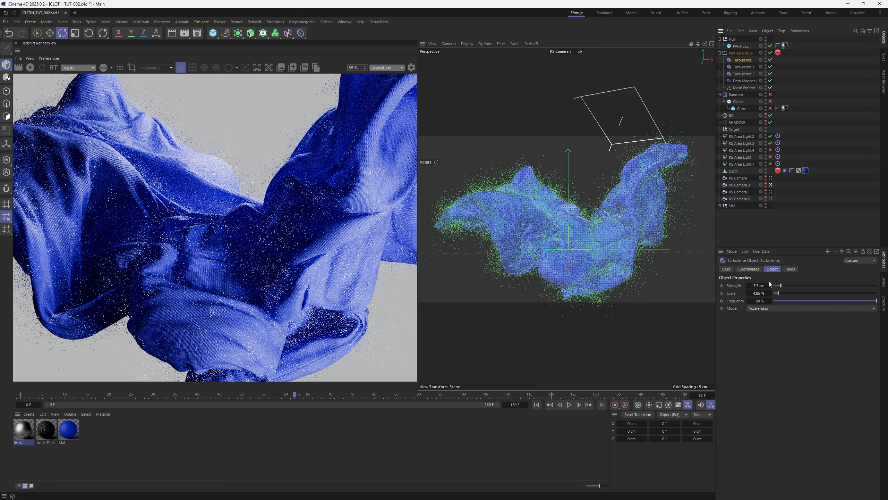
left_click_drag(779, 293, 827, 287)
left_click(743, 67)
left_click_drag(792, 286, 824, 285)
left_click(743, 73)
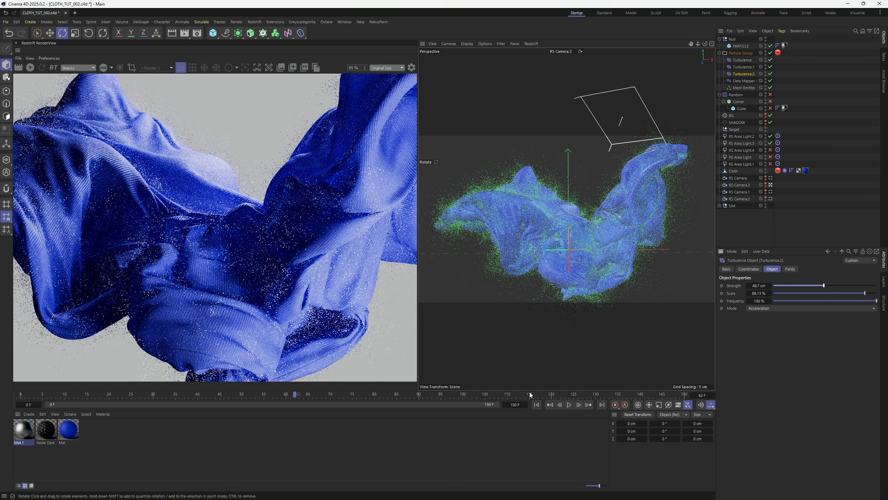
- Replay the particle simulation from the start to frame 62 and restart the interactive Redshift render
left_click(537, 405)
left_click(571, 405)
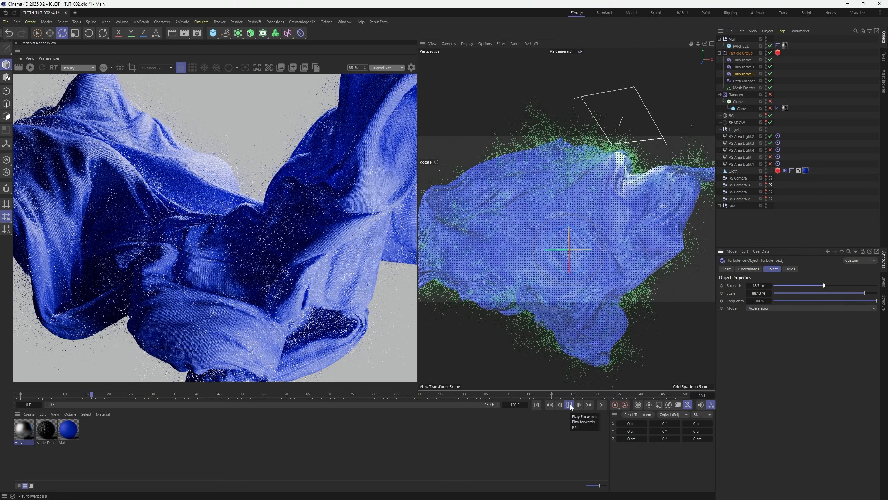
left_click(569, 405)
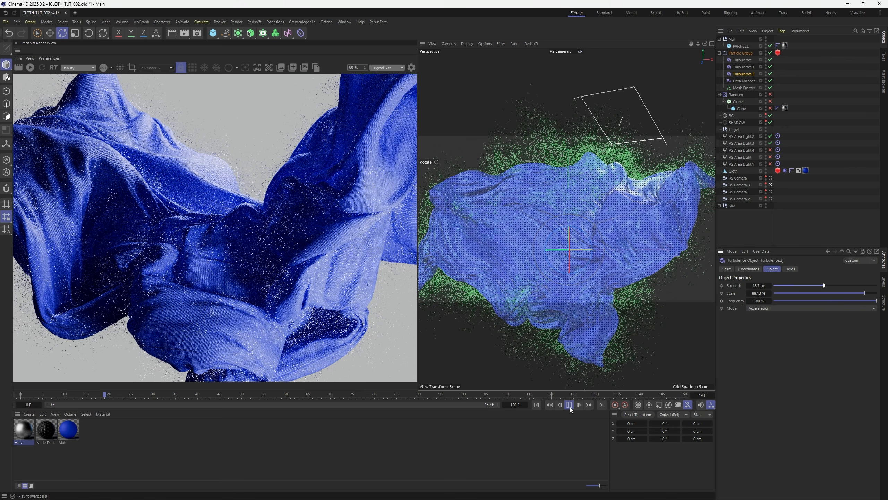
left_click(570, 406)
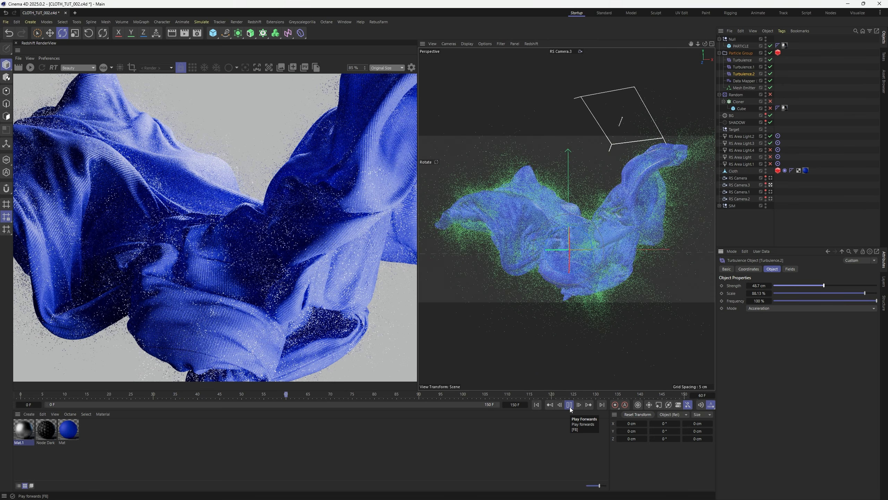
left_click(570, 405)
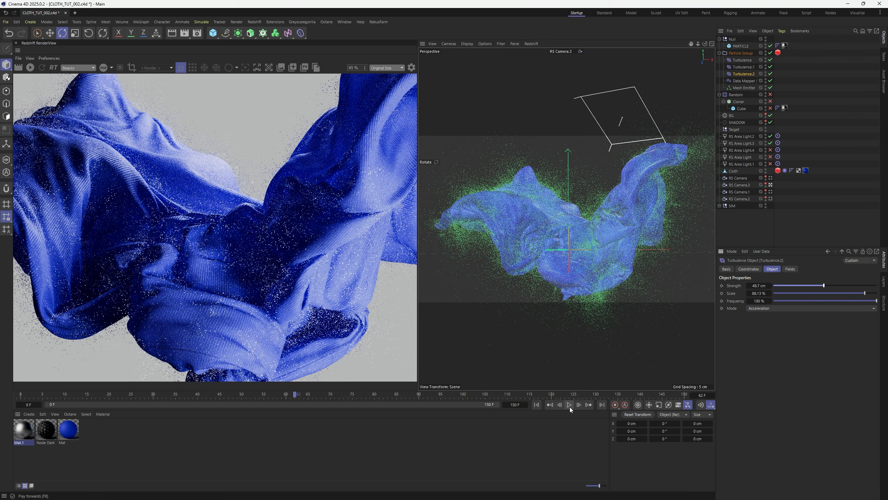
left_click(30, 67)
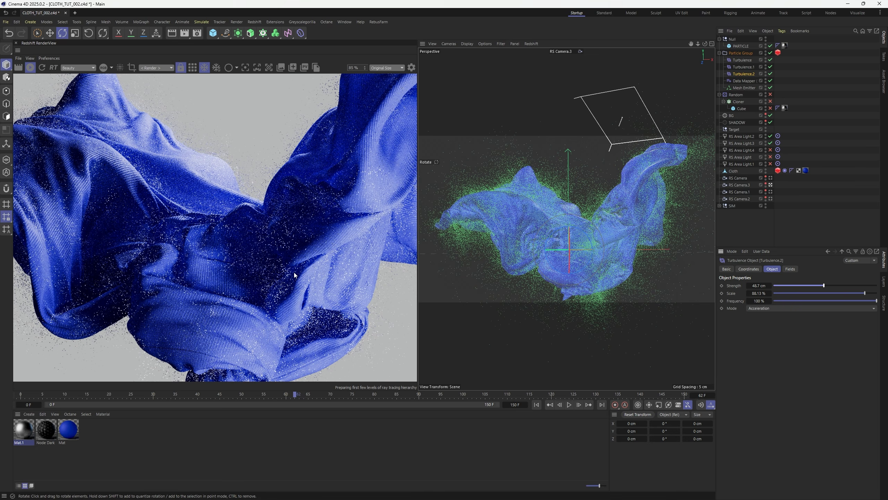
- Inspect the rendered particles in the full frame, then through RS Camera.1 and RS Camera.2
scroll(294, 275, "down", 2)
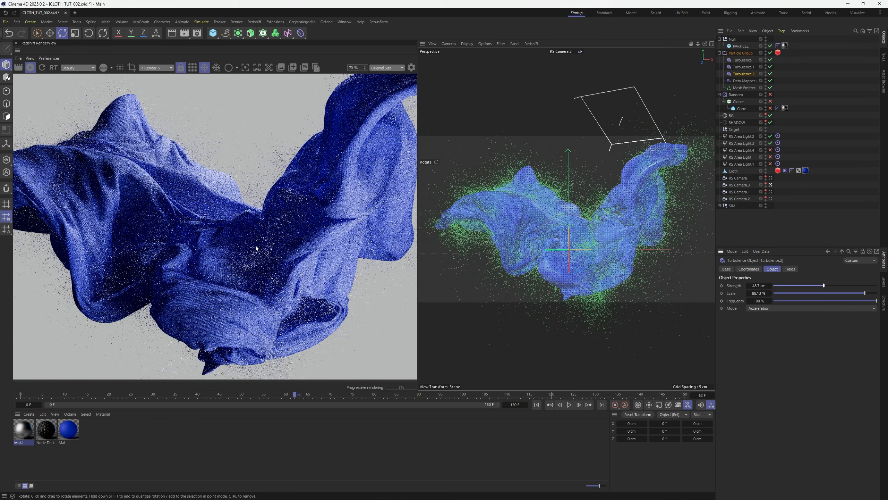
scroll(256, 247, "down", 3)
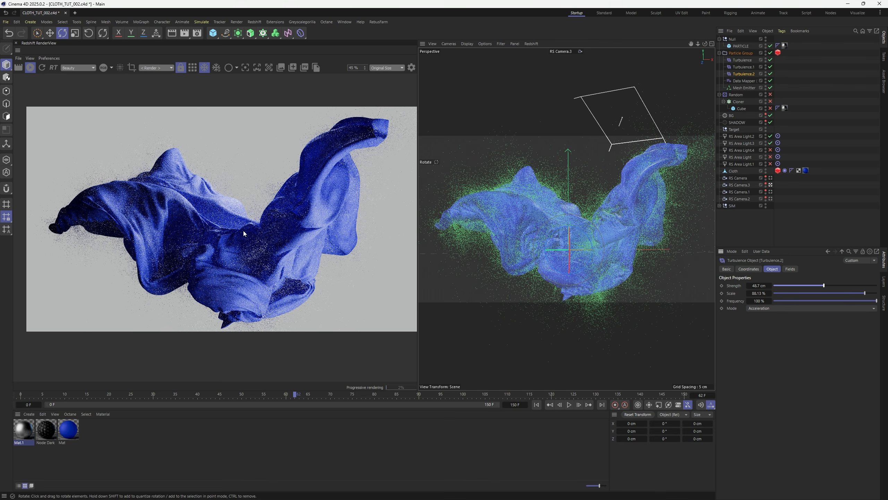
left_click(770, 191)
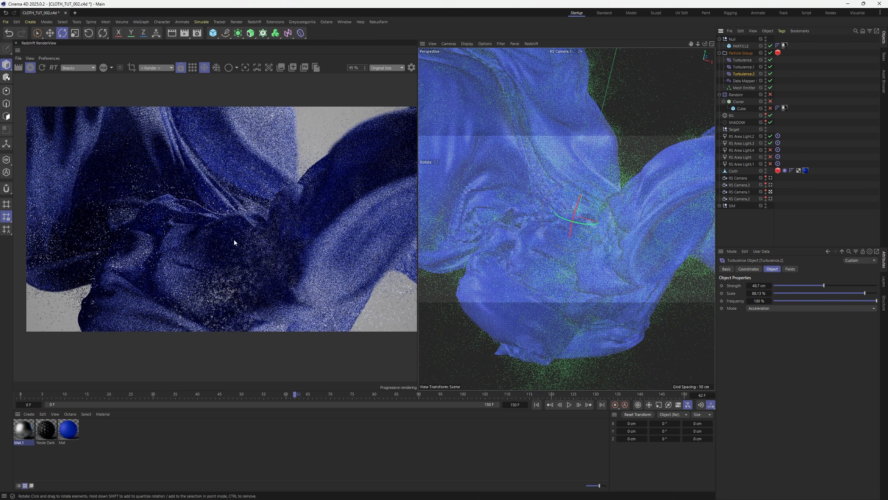
scroll(233, 241, "down", 1)
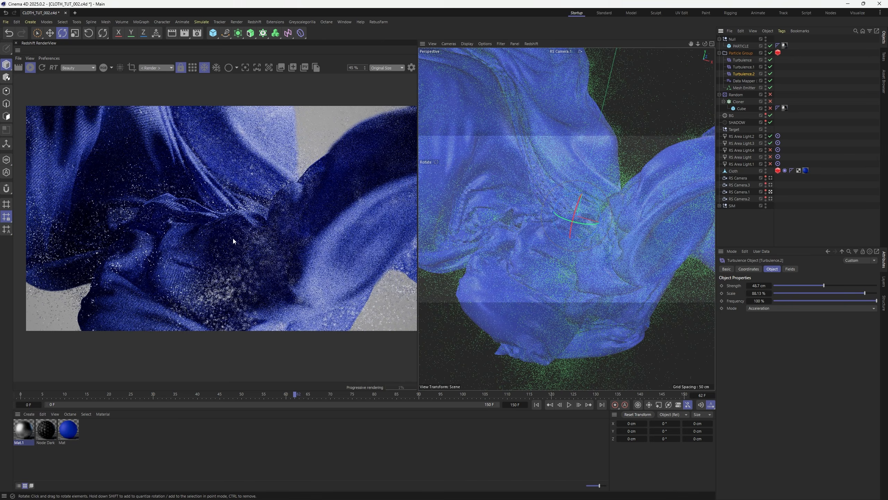
scroll(233, 241, "up", 2)
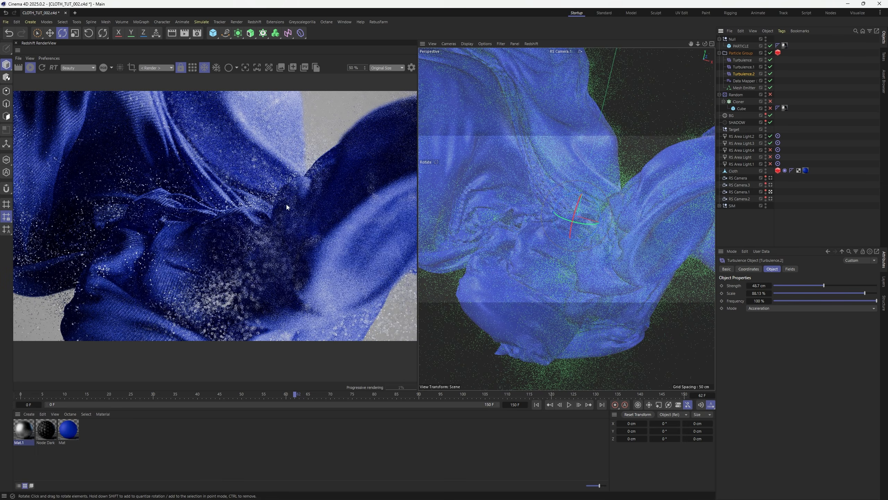
left_click(771, 199)
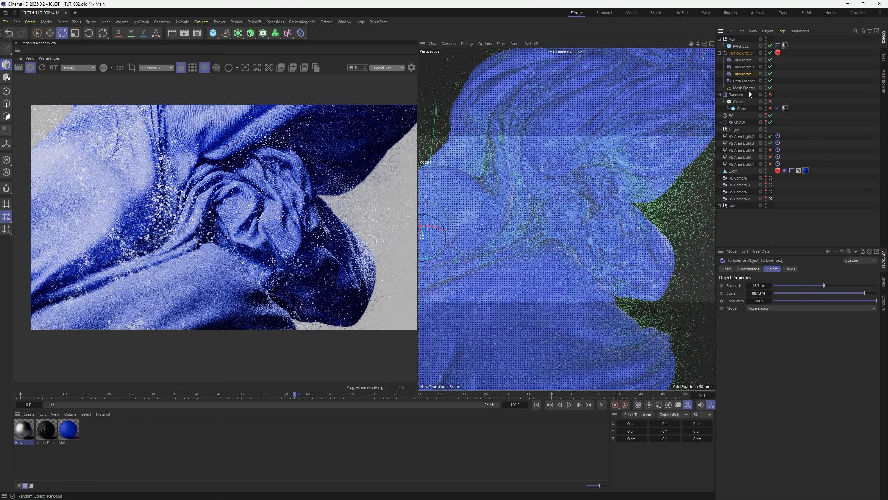
- Set the Mesh Emitter's emission Rate to 200000 particles per second
left_click(746, 88)
left_click(774, 268)
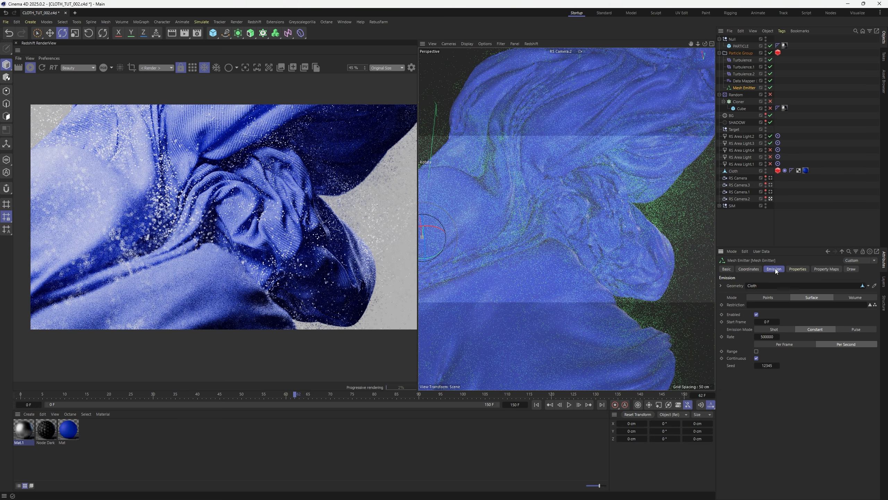
double_click(767, 337)
type("200000")
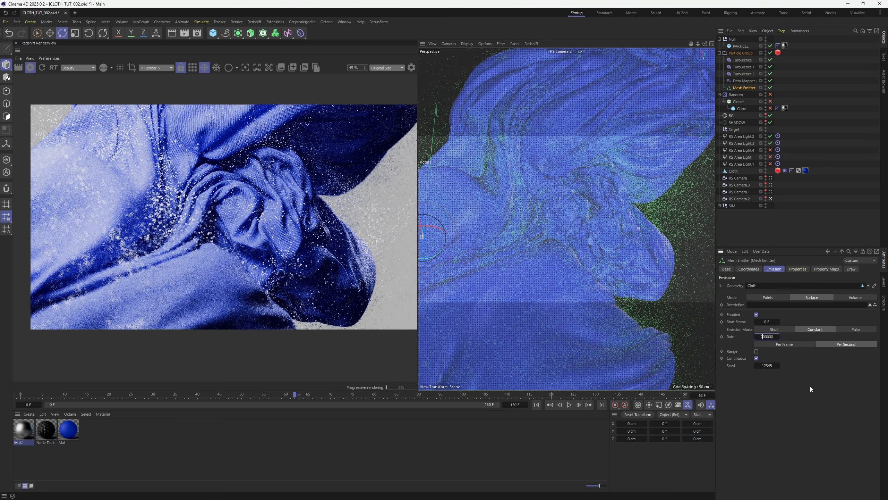
- Replay the simulation from the start to frame 91 and re-render the RS Camera.2 view to check the particle density
left_click(21, 66)
left_click(536, 405)
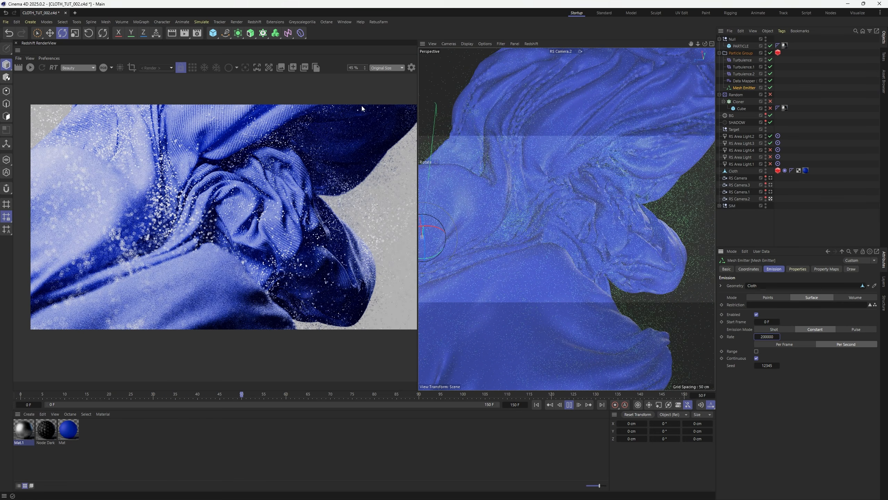
left_click(569, 405)
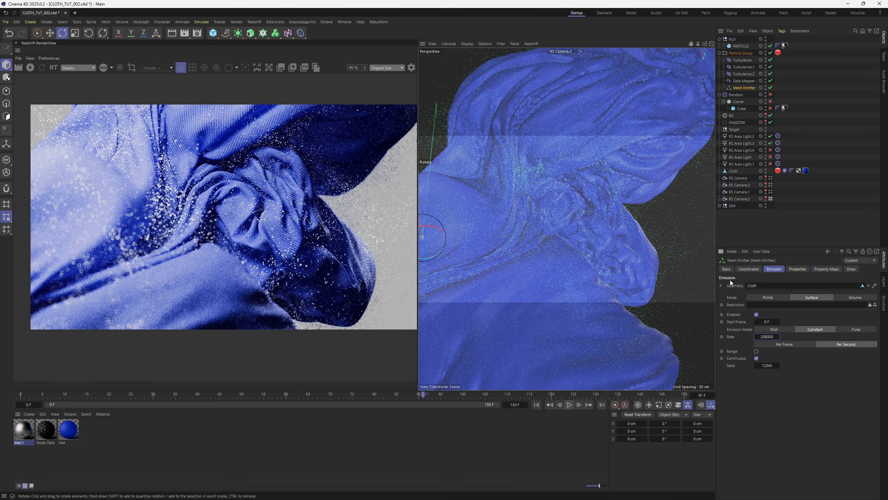
left_click(254, 231)
scroll(265, 215, "up", 2)
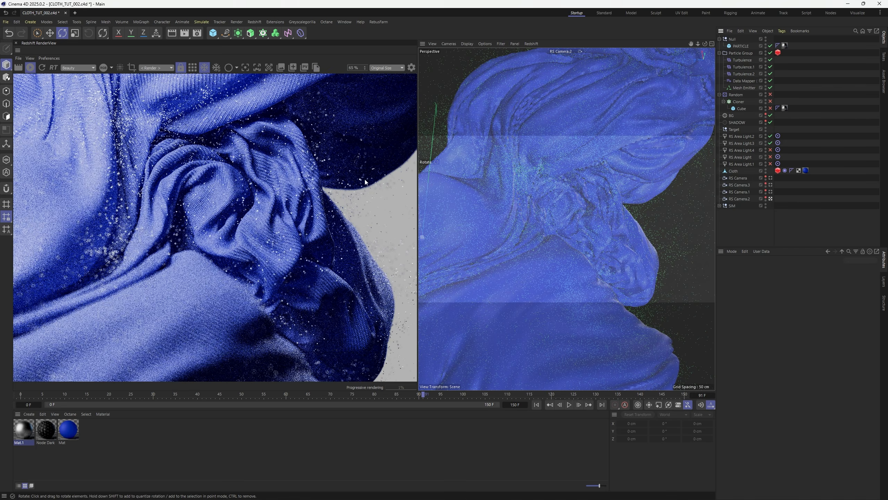
- Switch to RS Camera.3, disable the Particle Group, and enable the Cube, Cloner and Random effector instead
left_click(771, 184)
left_click(770, 53)
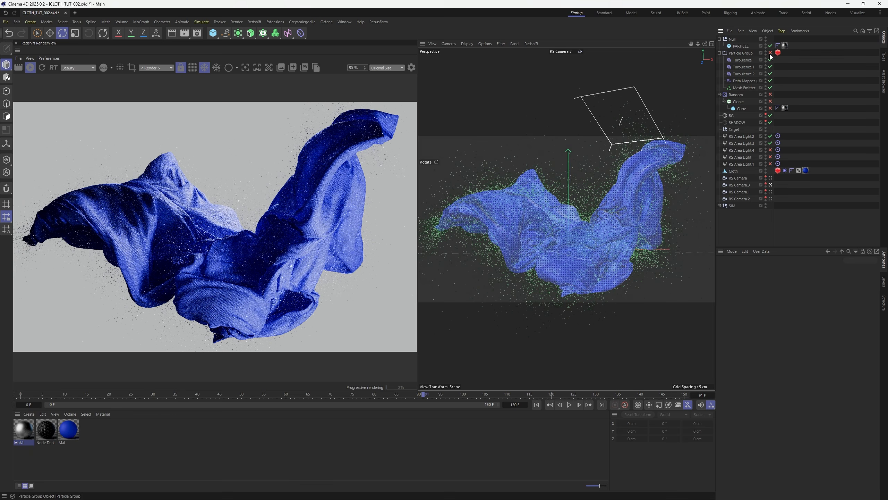
left_click(770, 109)
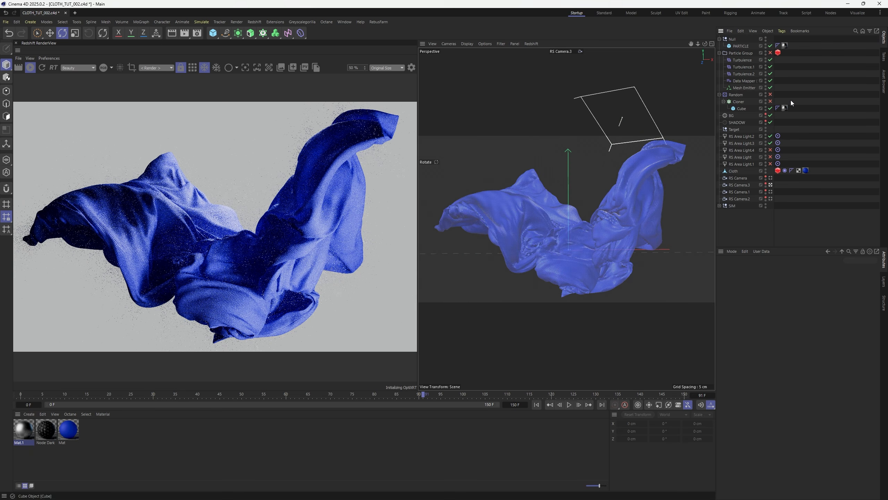
left_click(771, 101)
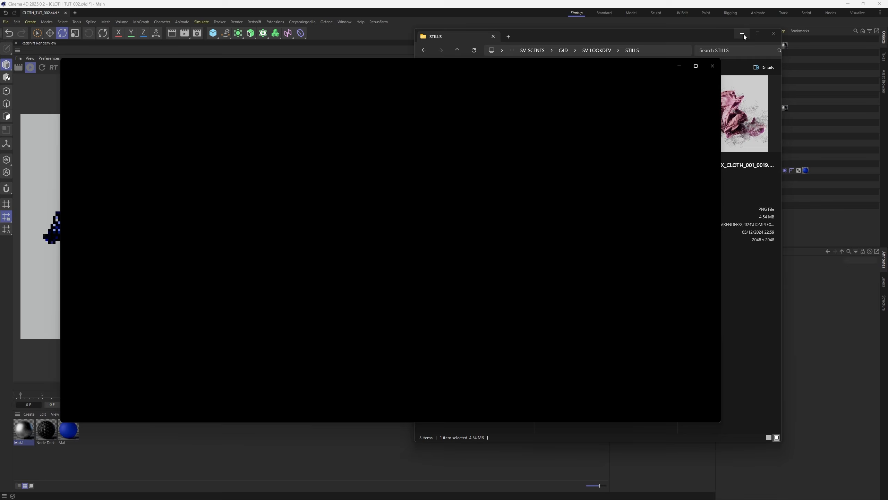
- Compare the finished stills COMPLEX_CLOTH_001_0019.png and COMPLEX_CLOTH_002_0020.png in the image viewer and return to the scene
left_click(743, 34)
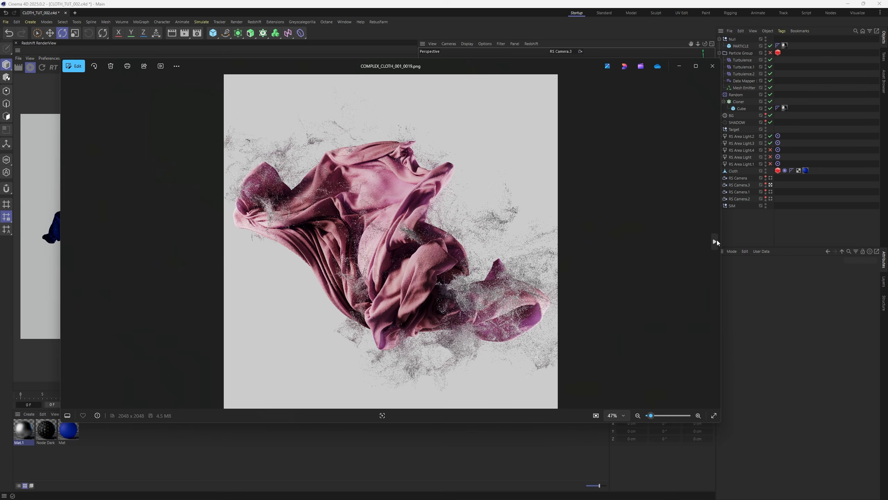
left_click(716, 241)
left_click(716, 241)
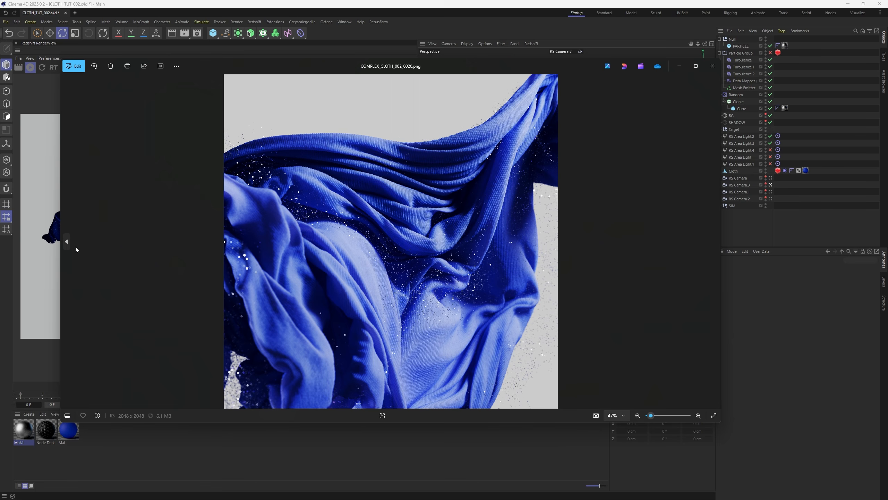
left_click(679, 67)
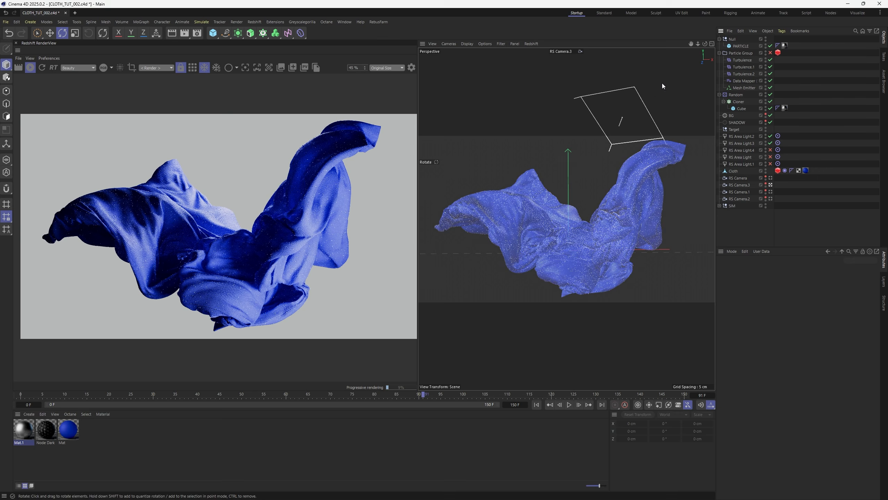
- Inspect the cubes scattered over the cloth in the Redshift render, both close up and in the full frame
scroll(233, 236, "up", 3)
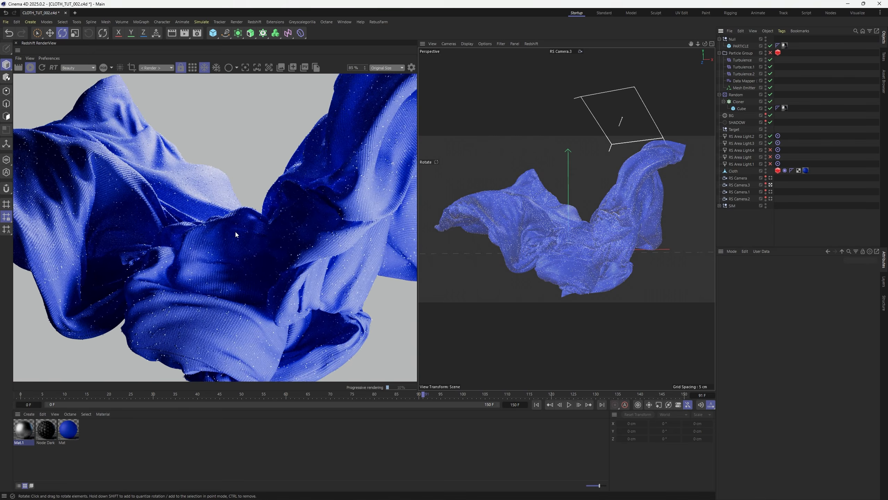
scroll(235, 231, "down", 3)
scroll(235, 231, "down", 1)
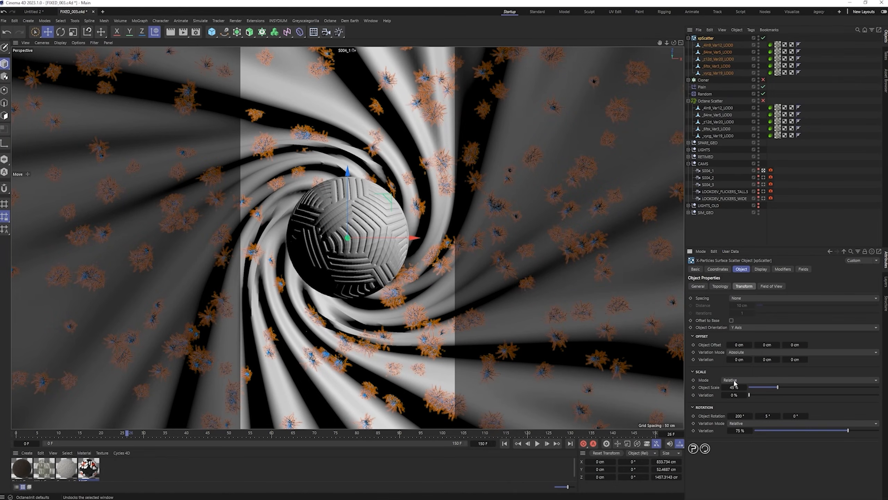
- Review the xpScatter object's general scattering settings in the FIXED_003.c4d scene
scroll(879, 394, "down", 2)
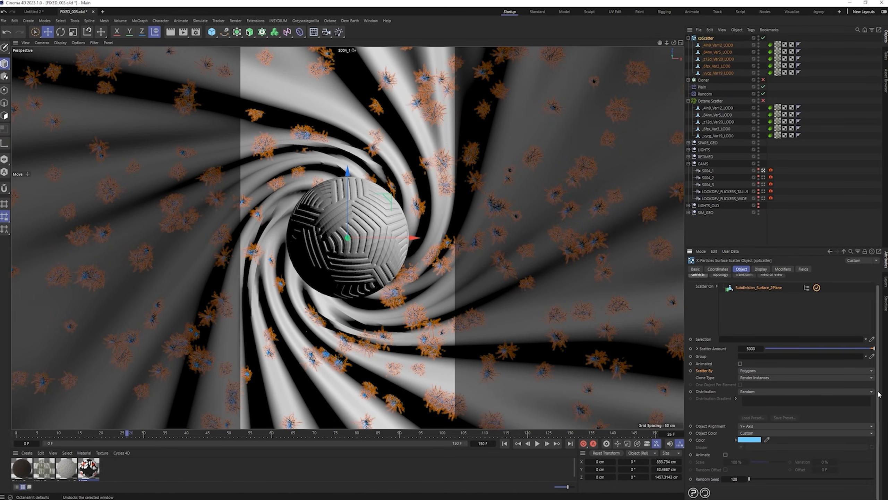